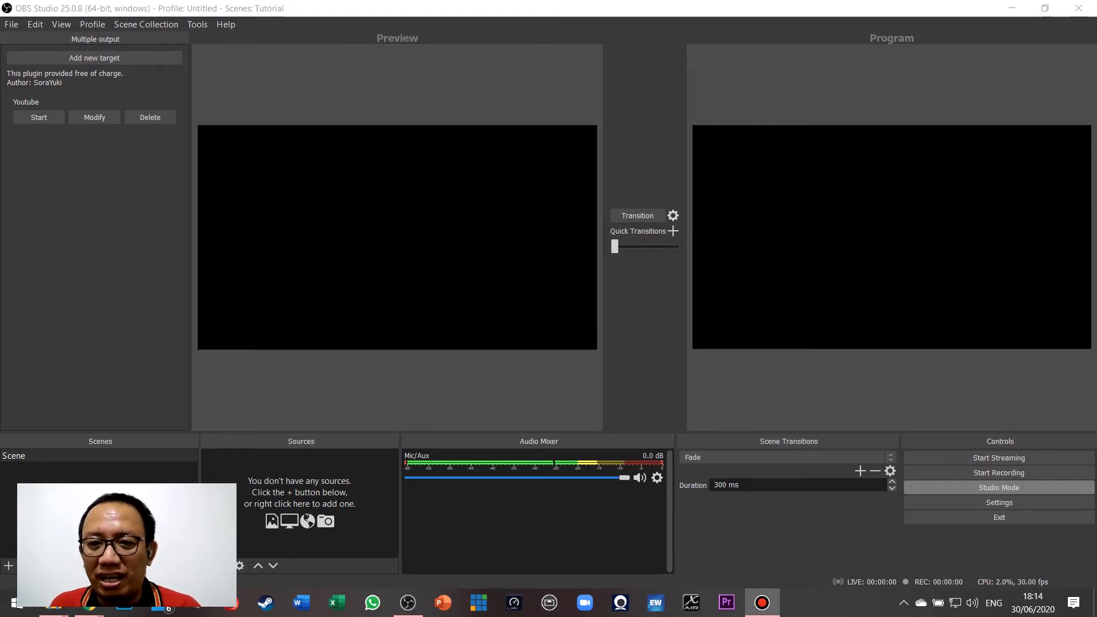
- Switch to the Chrome window with the new tab and open the obsproject.com website
{"action": "mouse_move", "coordinate": [88, 603]}
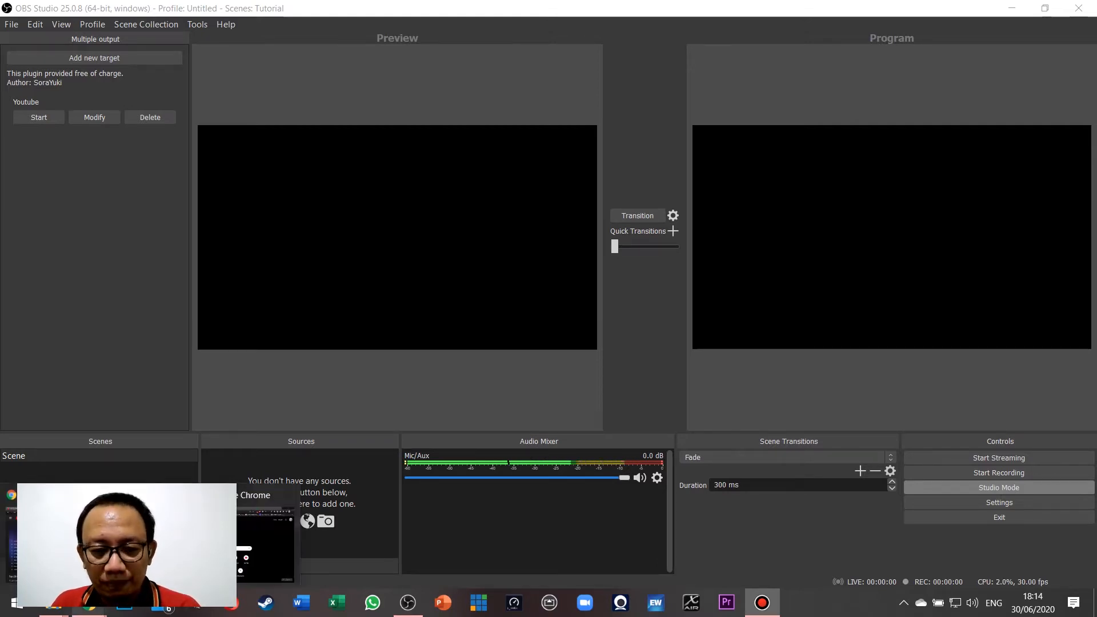
{"action": "left_click", "coordinate": [262, 540]}
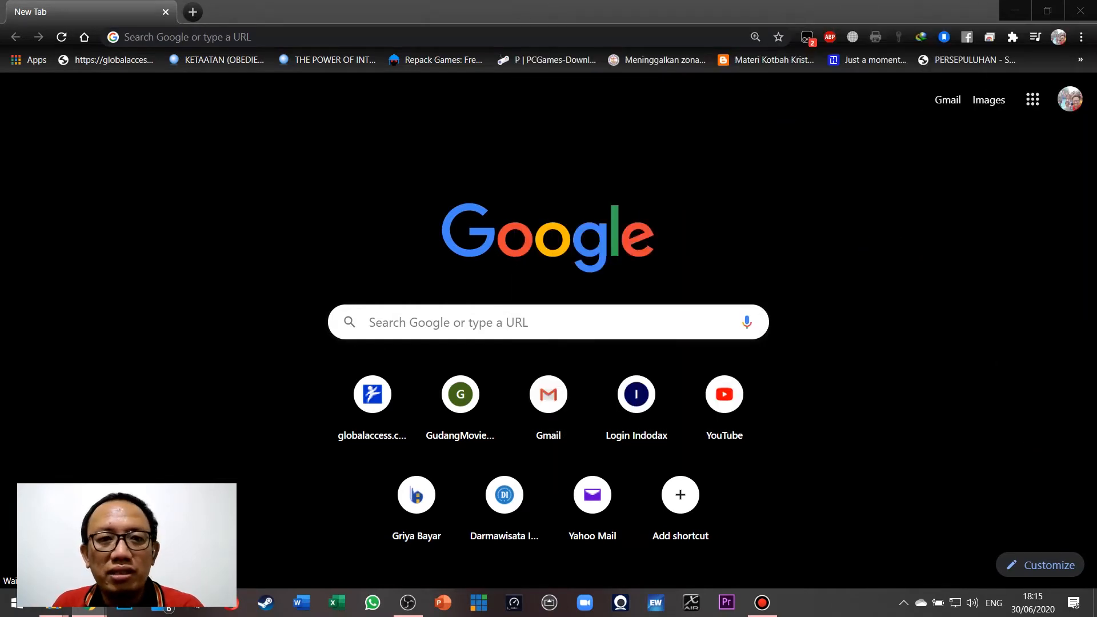
{"action": "left_click", "coordinate": [132, 37]}
{"action": "type", "text": "obsproject.com"}
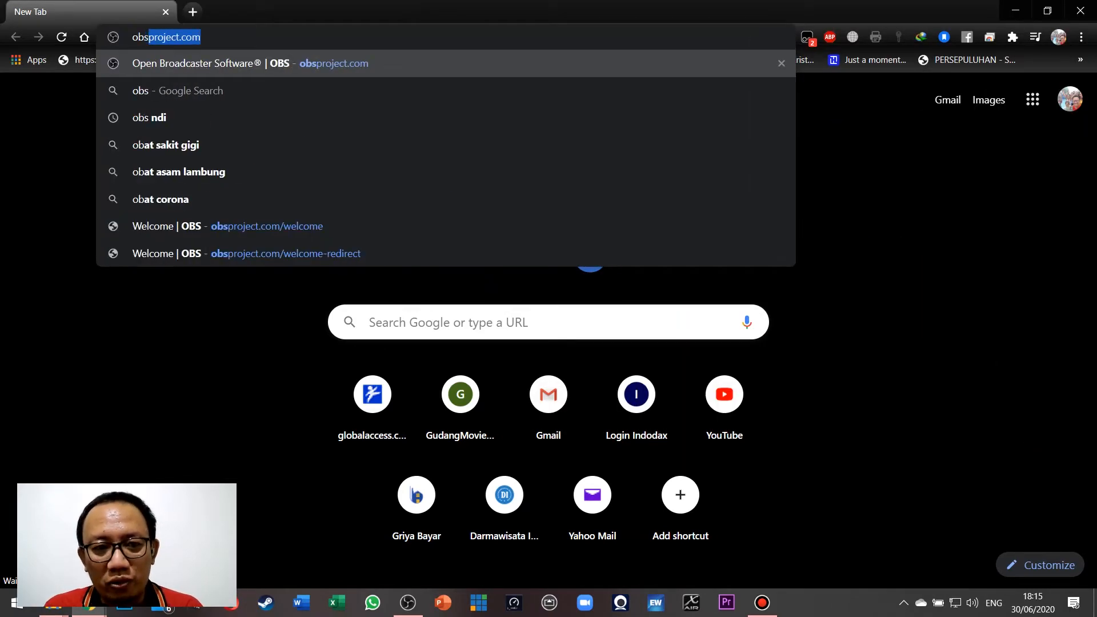
{"action": "key", "text": "Right"}
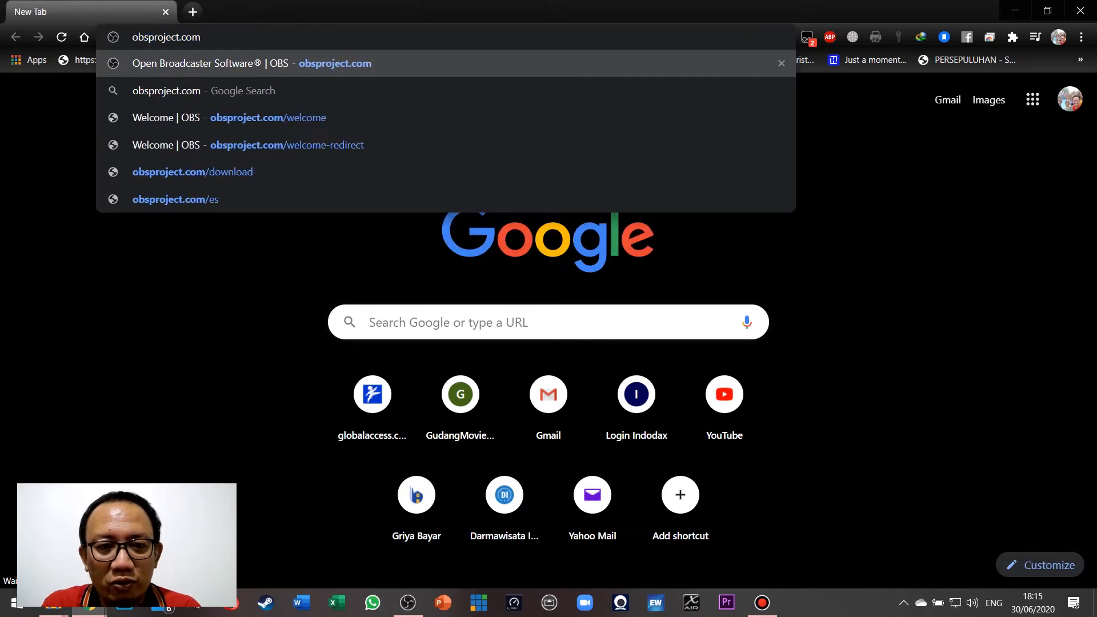
{"action": "key", "text": "Return"}
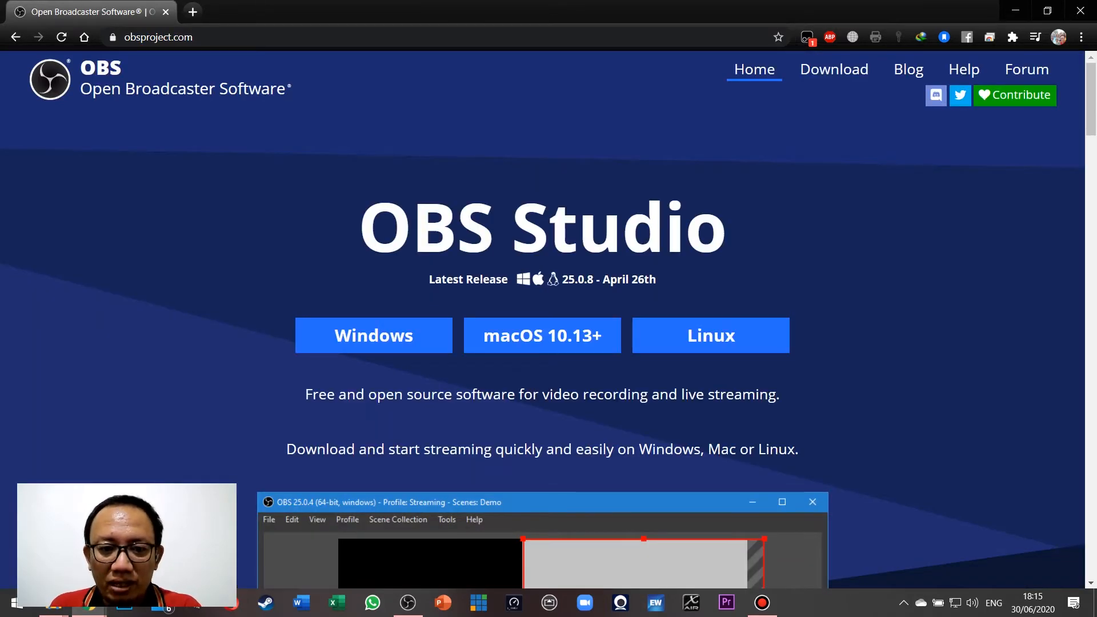
- Request the Windows installer of OBS Studio, and cancel the registration form and the file download
{"action": "left_click", "coordinate": [319, 342]}
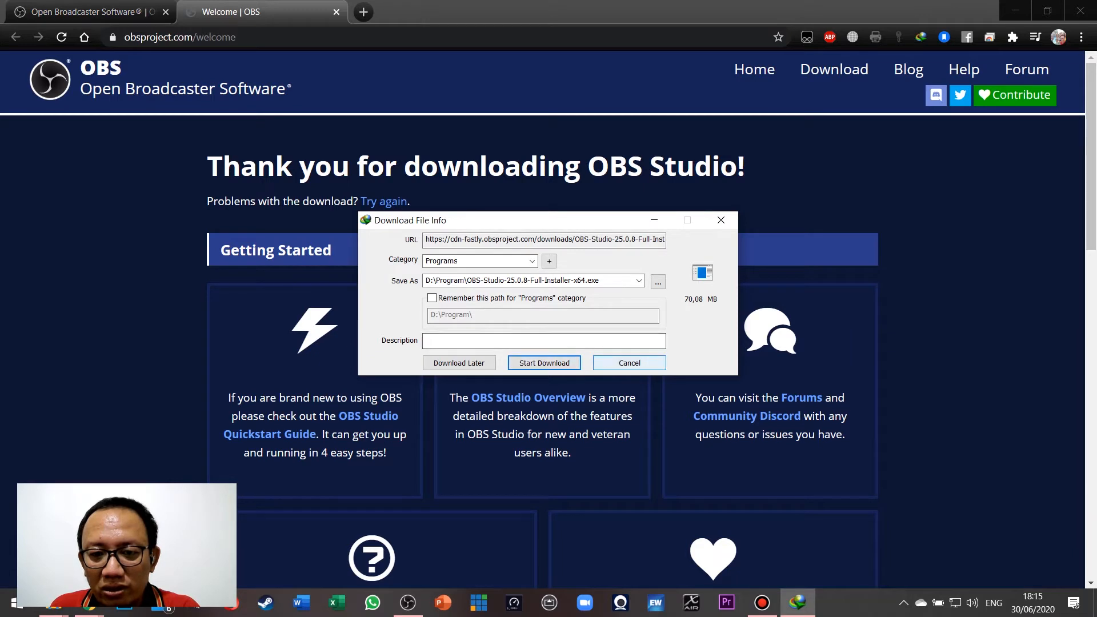
{"action": "mouse_move", "coordinate": [762, 602]}
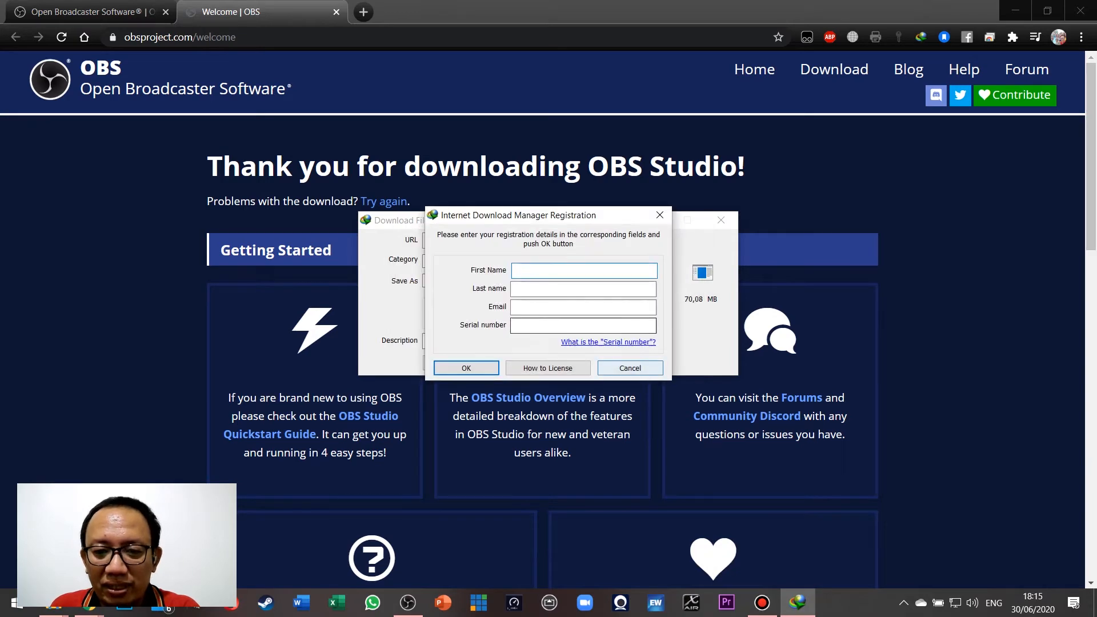
{"action": "left_click", "coordinate": [629, 368]}
{"action": "left_click", "coordinate": [629, 363]}
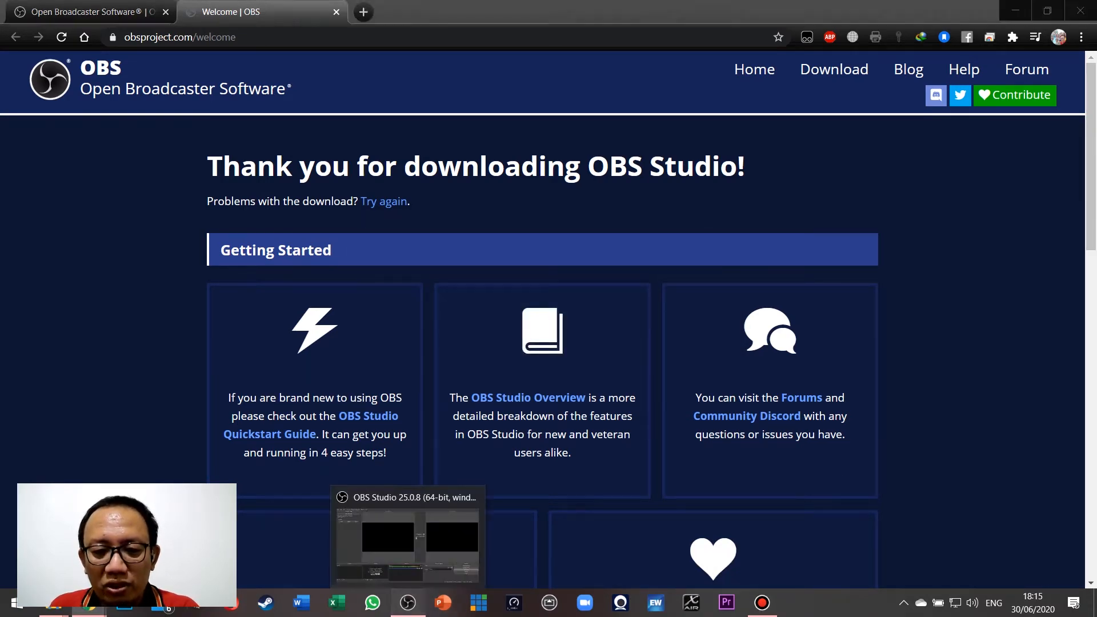
- Switch to OBS Studio and look over its main window with the scene selected
{"action": "left_click", "coordinate": [408, 603]}
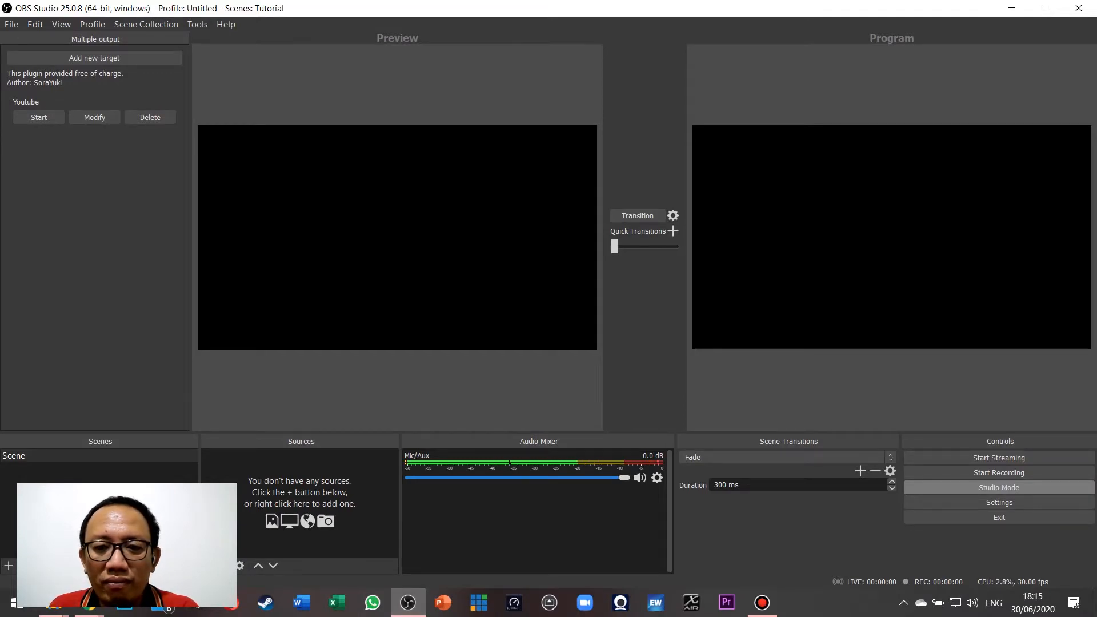
{"action": "left_click", "coordinate": [98, 455]}
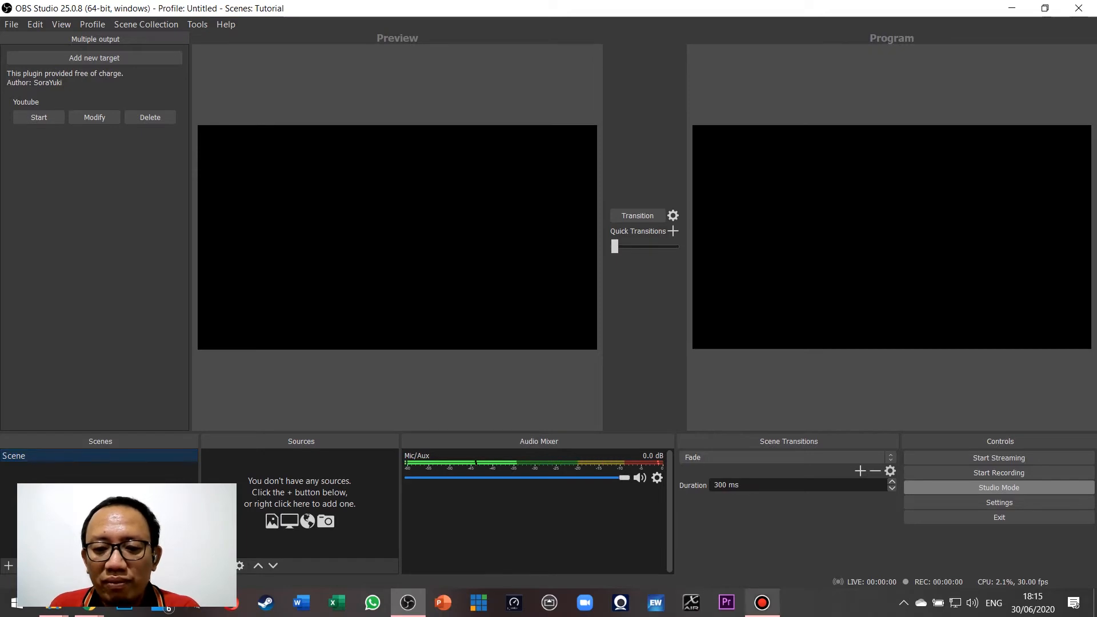
{"action": "left_click", "coordinate": [761, 602]}
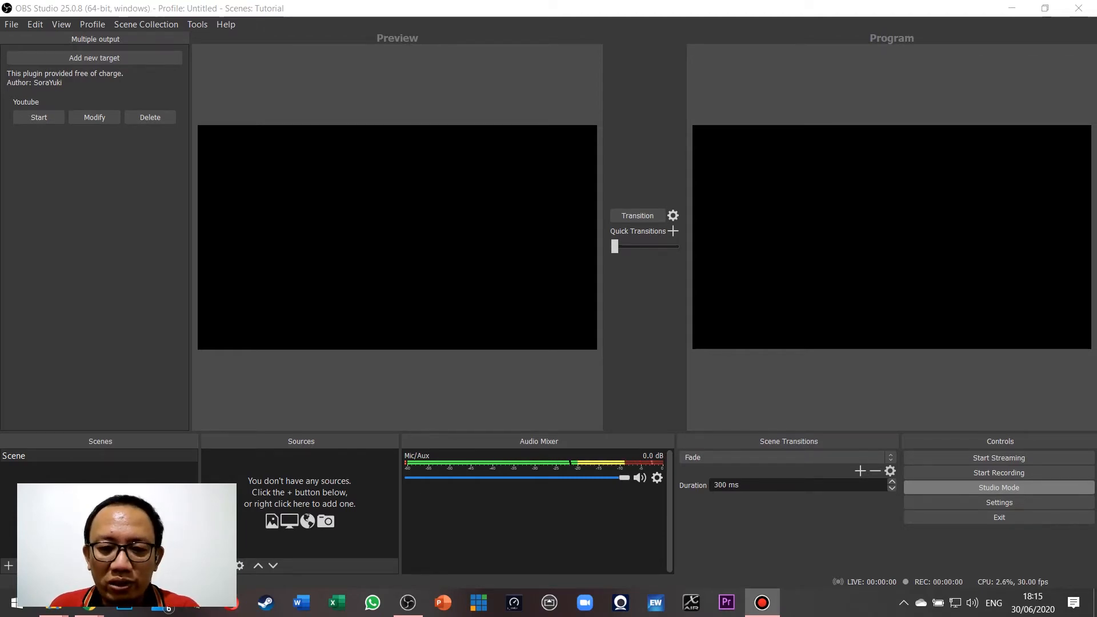
{"action": "key", "text": "alt+Tab"}
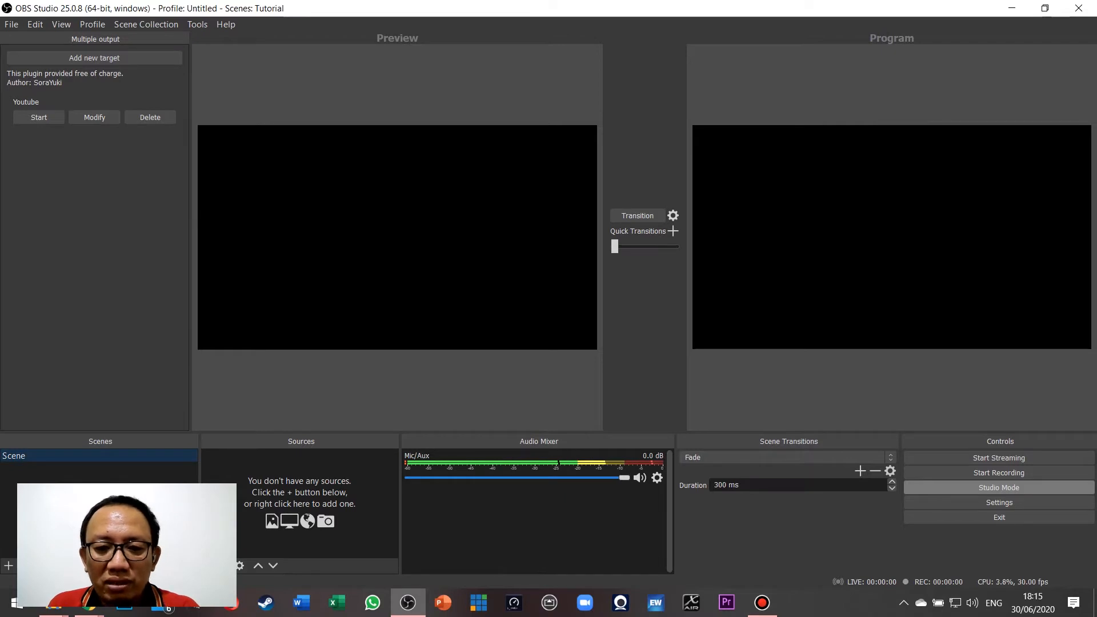
- Switch back to Chrome and close the OBS welcome page
{"action": "mouse_move", "coordinate": [89, 605]}
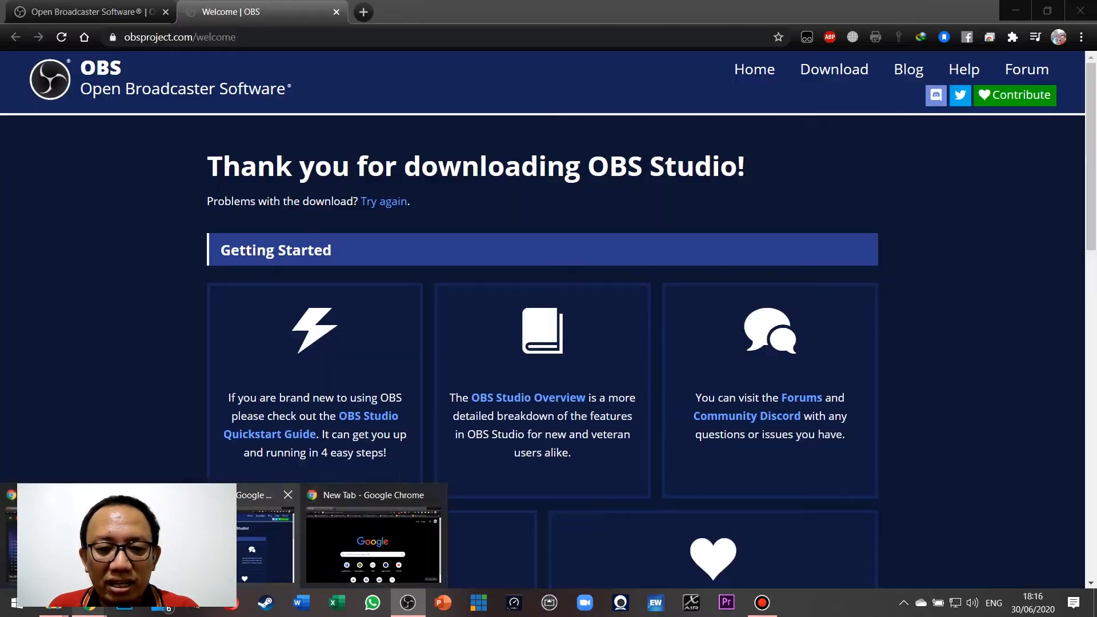
{"action": "left_click", "coordinate": [225, 542]}
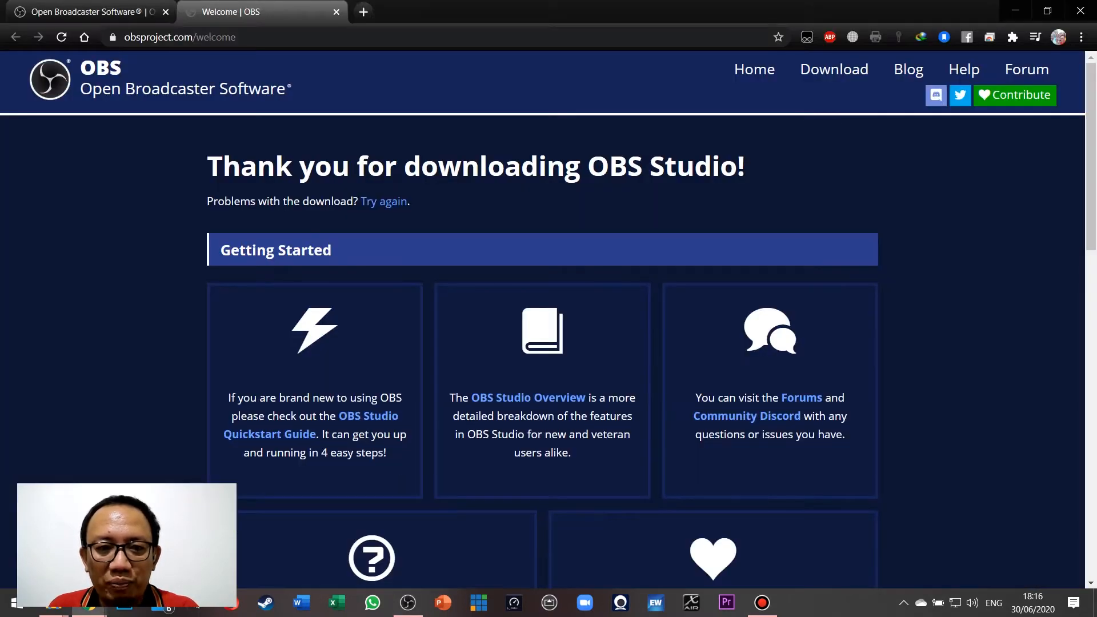
{"action": "left_click", "coordinate": [336, 12]}
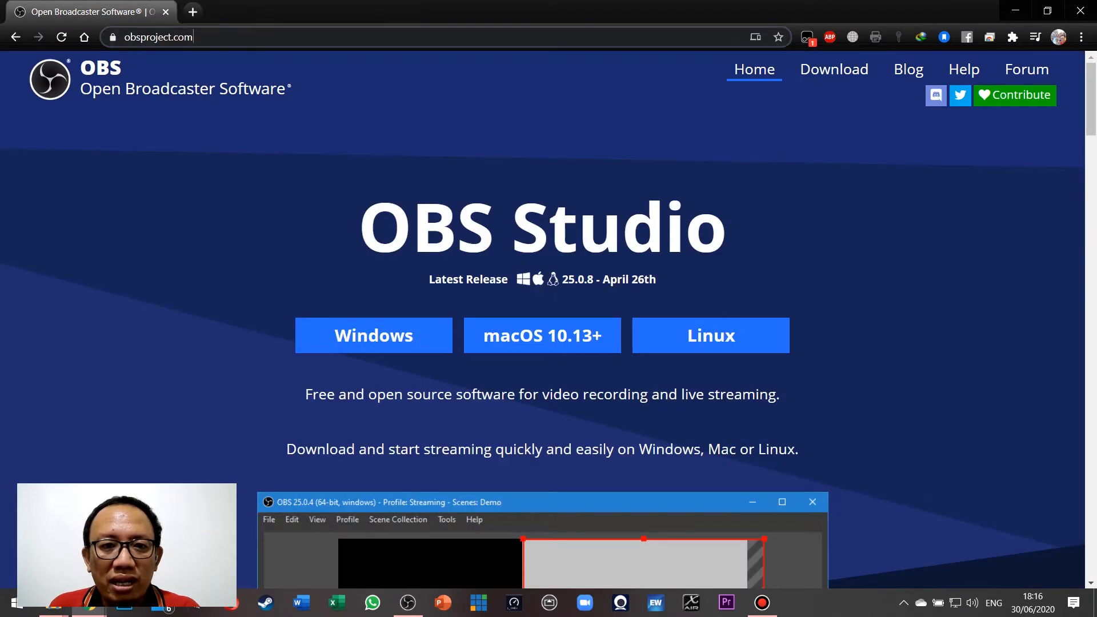
- Search the web for "iriun" and open the official iriun.com website
{"action": "type", "text": "iriun"}
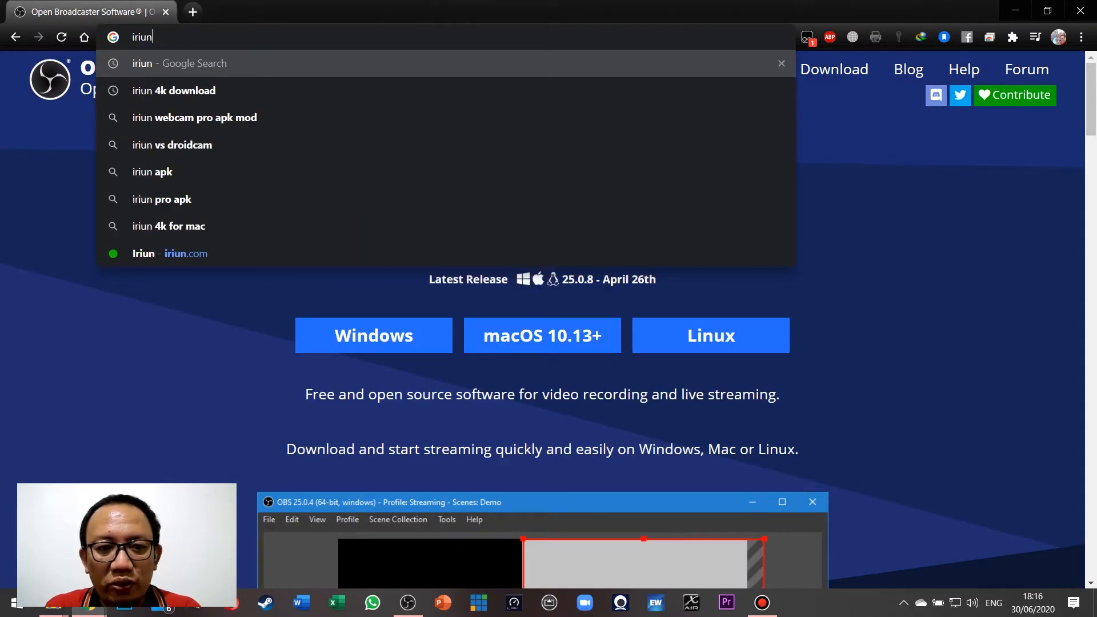
{"action": "key", "text": "Return"}
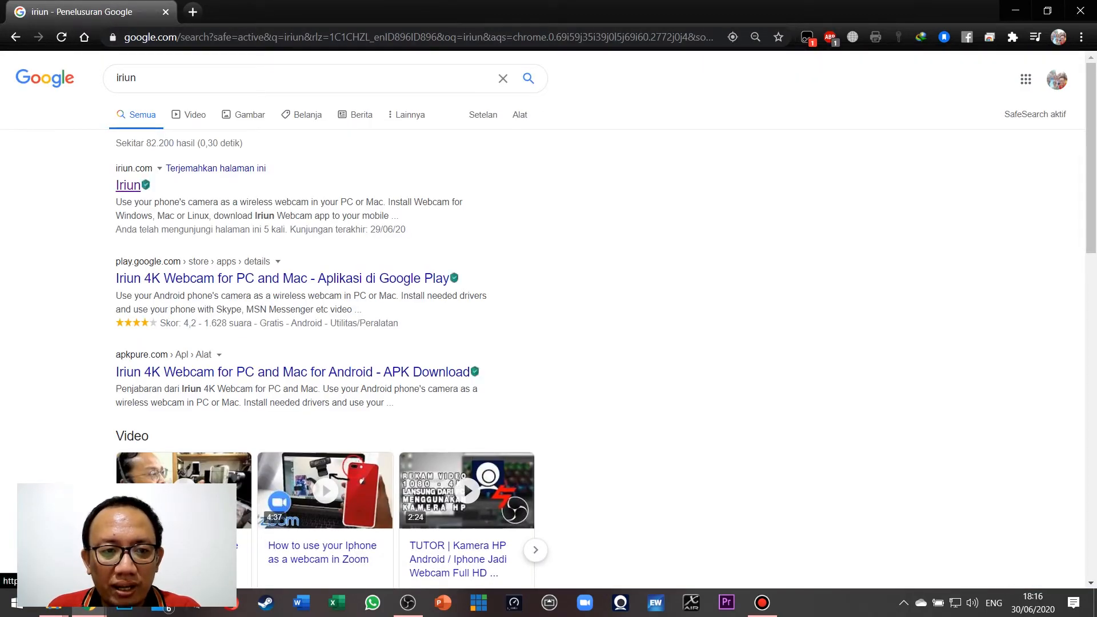
{"action": "left_click", "coordinate": [128, 185]}
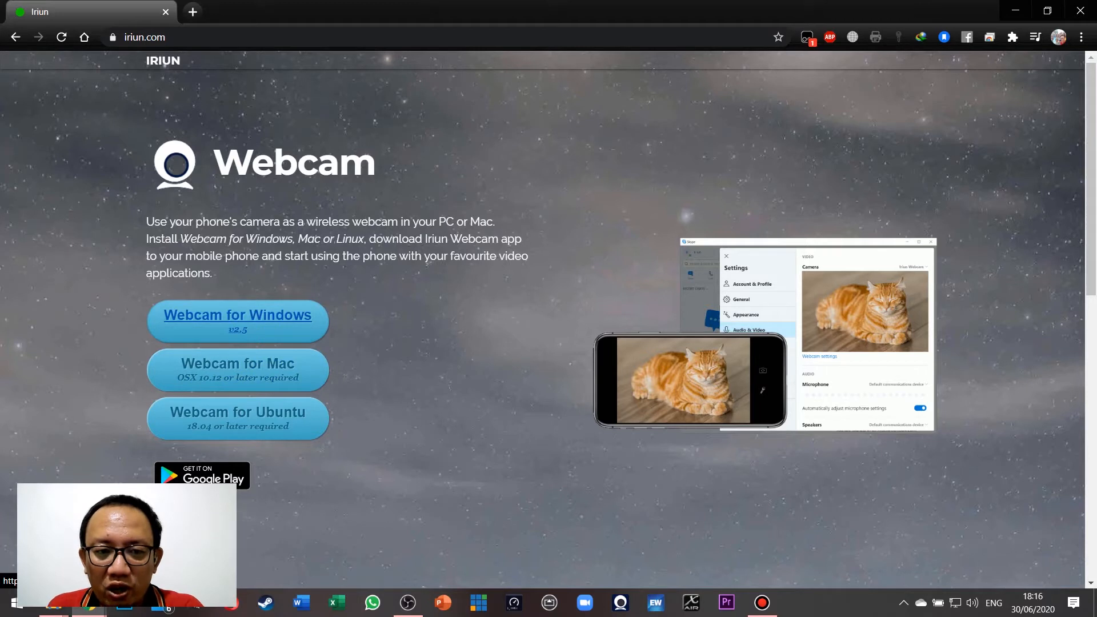
- Download Webcam for Windows as WinWebcam-2.5.4.exe to D:\Program and run the installer
{"action": "left_click", "coordinate": [237, 320]}
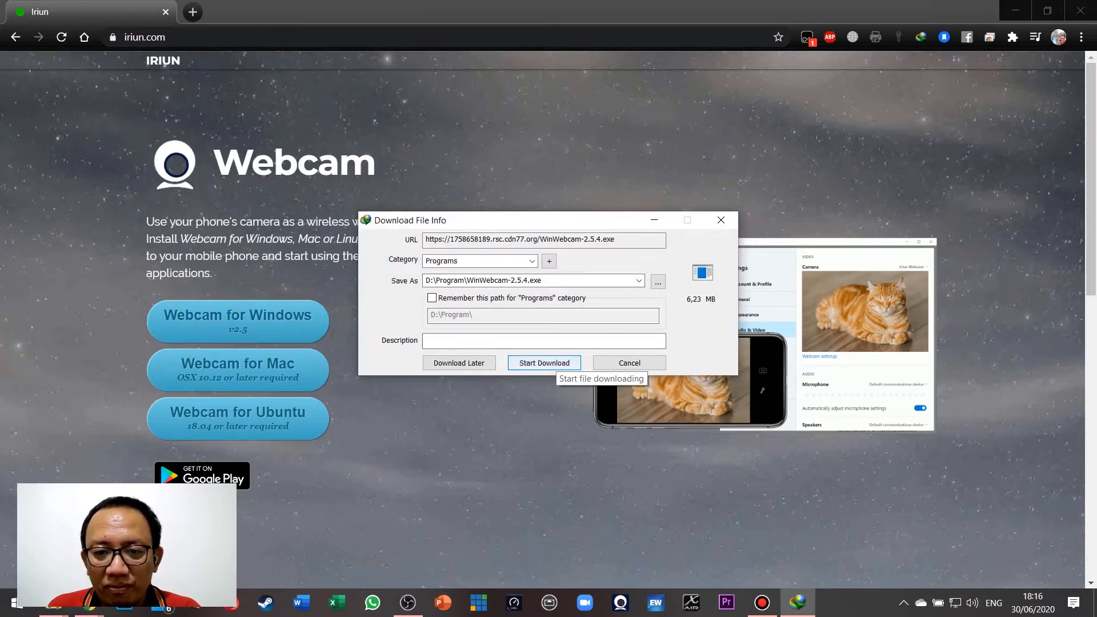
{"action": "left_click", "coordinate": [761, 602]}
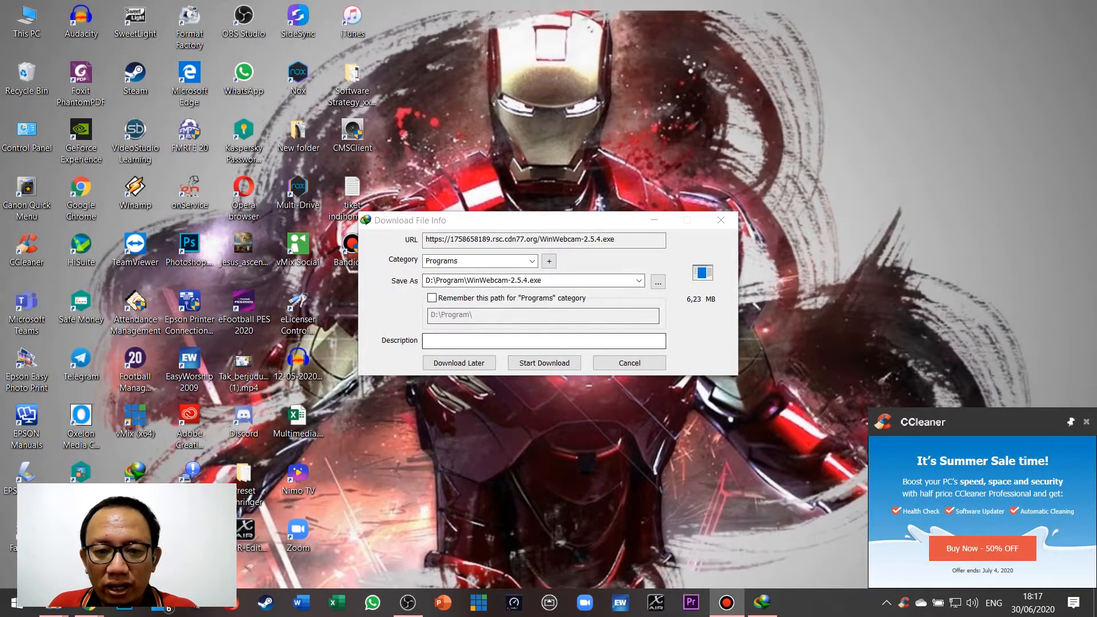
{"action": "key", "text": "Return"}
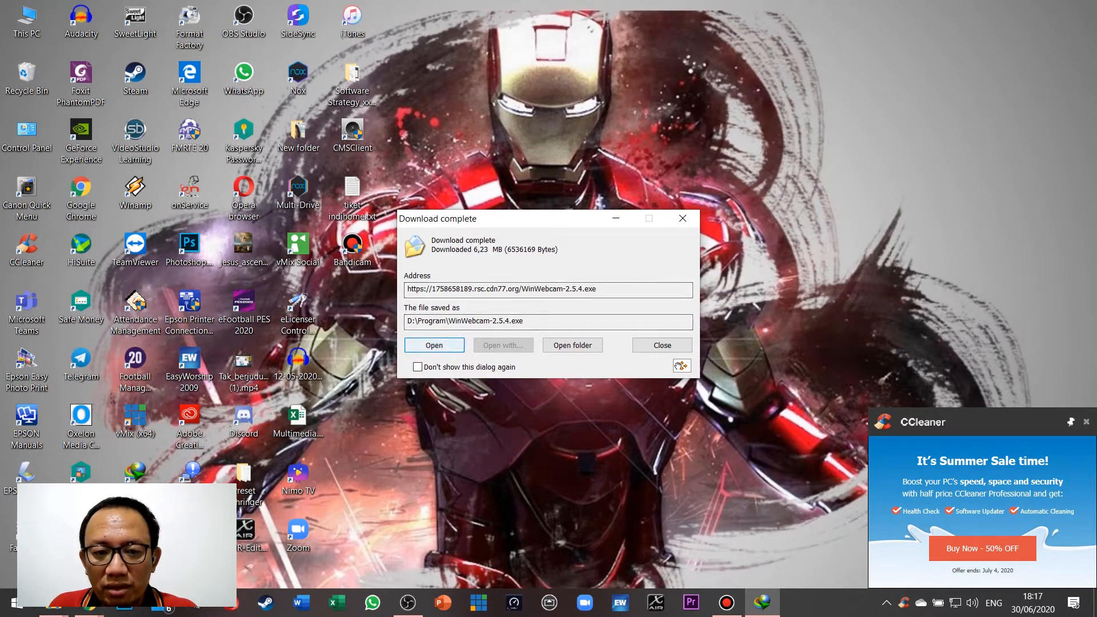
{"action": "key", "text": "Return"}
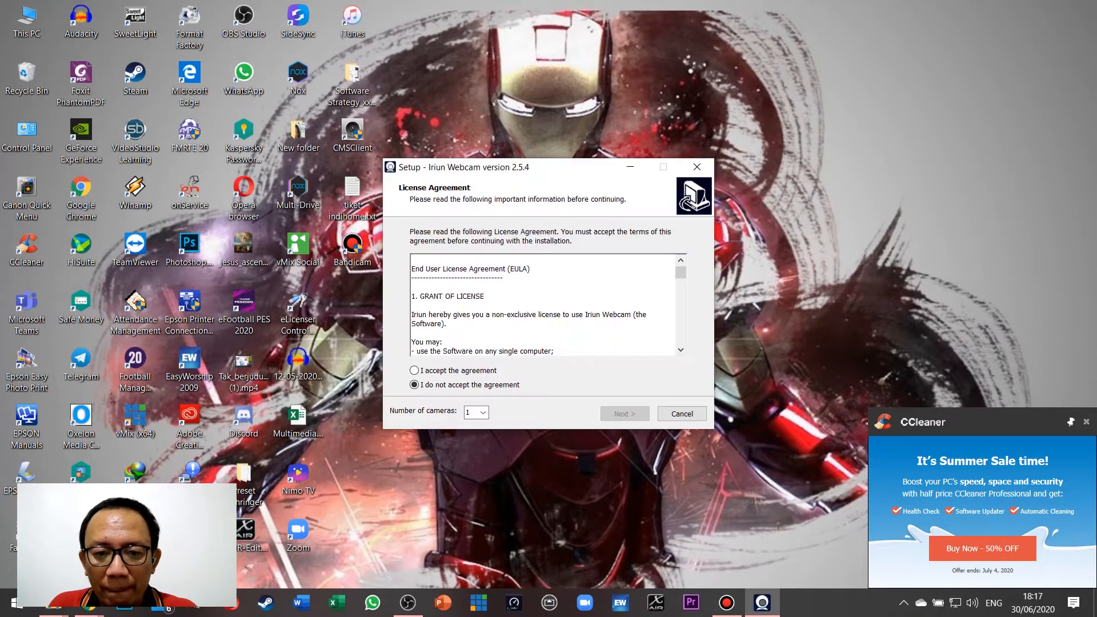
- Accept the Iriun Webcam license agreement, set the number of cameras to 4, and continue the setup
{"action": "left_click", "coordinate": [414, 370]}
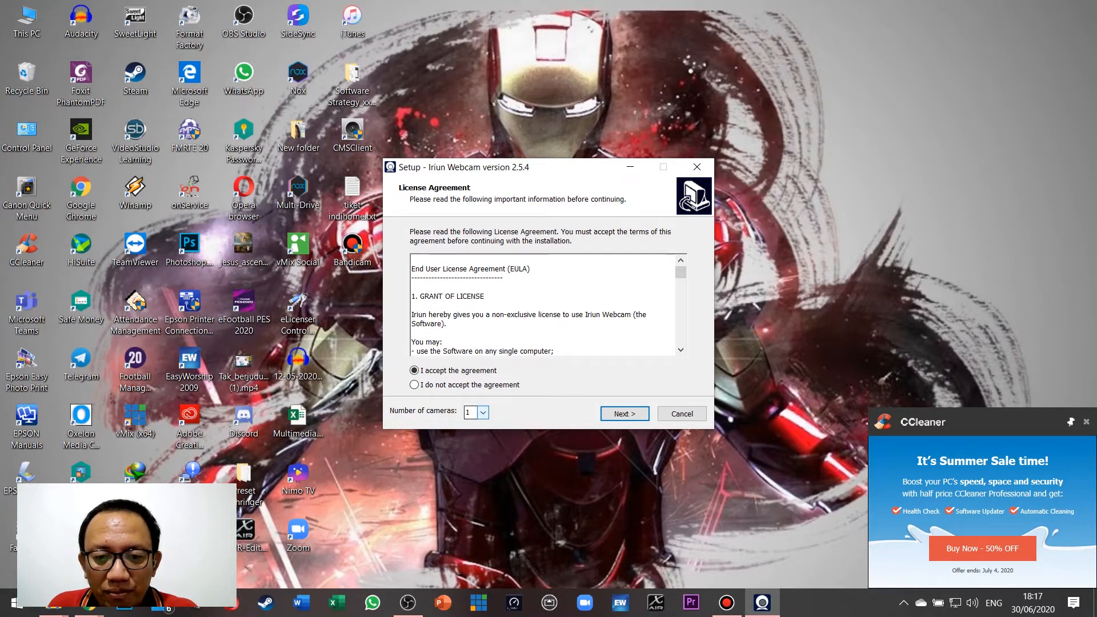
{"action": "left_click", "coordinate": [482, 412]}
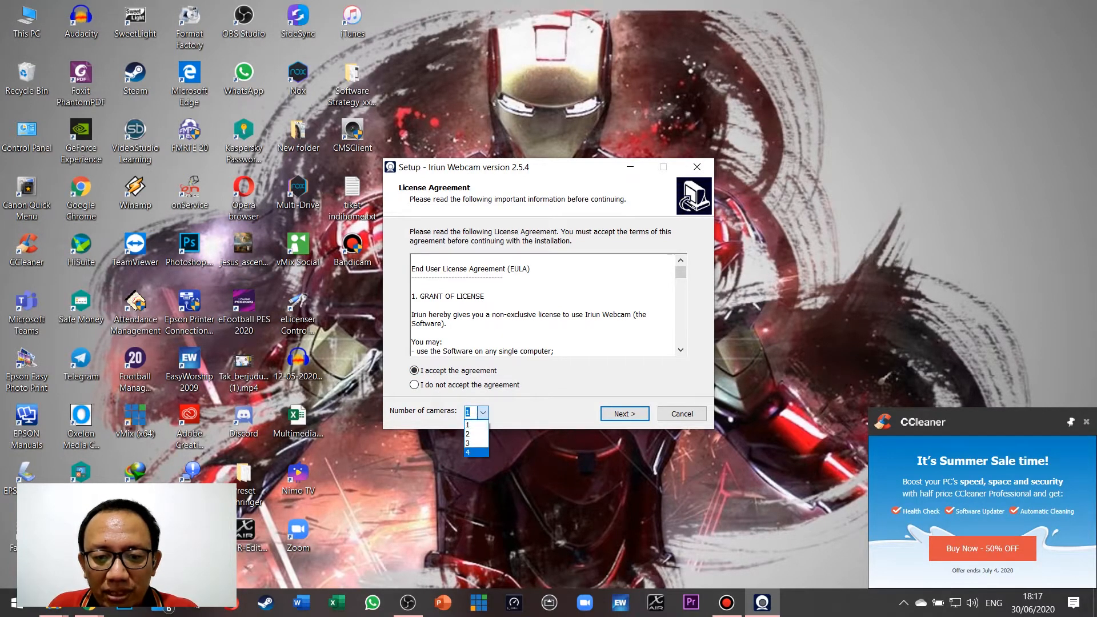
{"action": "left_click", "coordinate": [475, 452]}
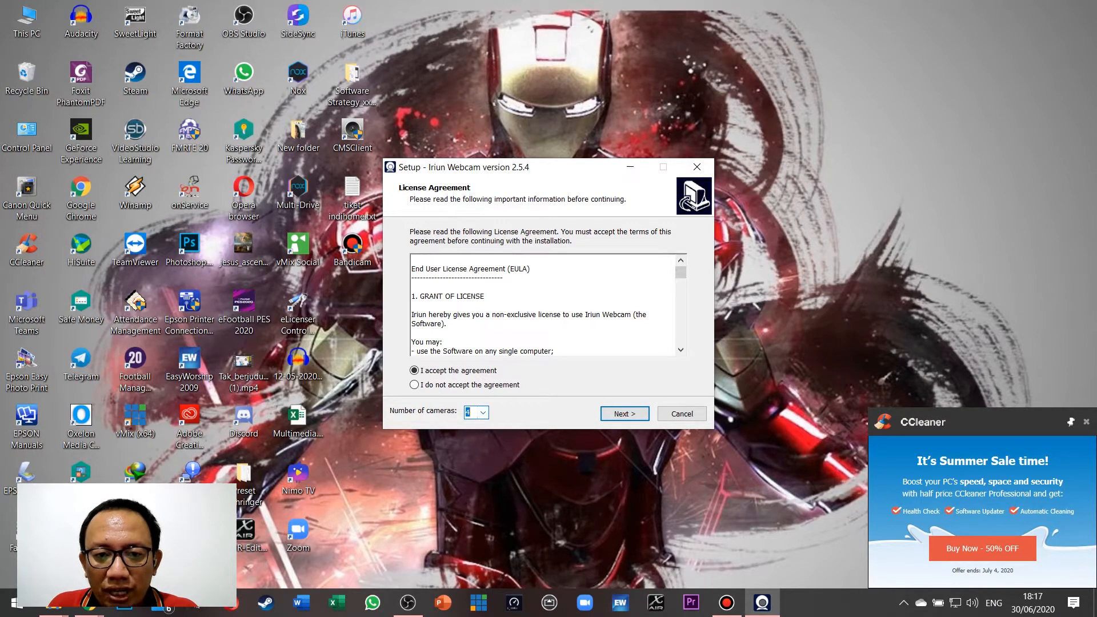
{"action": "left_click_drag", "start_coordinate": [548, 167], "coordinate": [553, 162]}
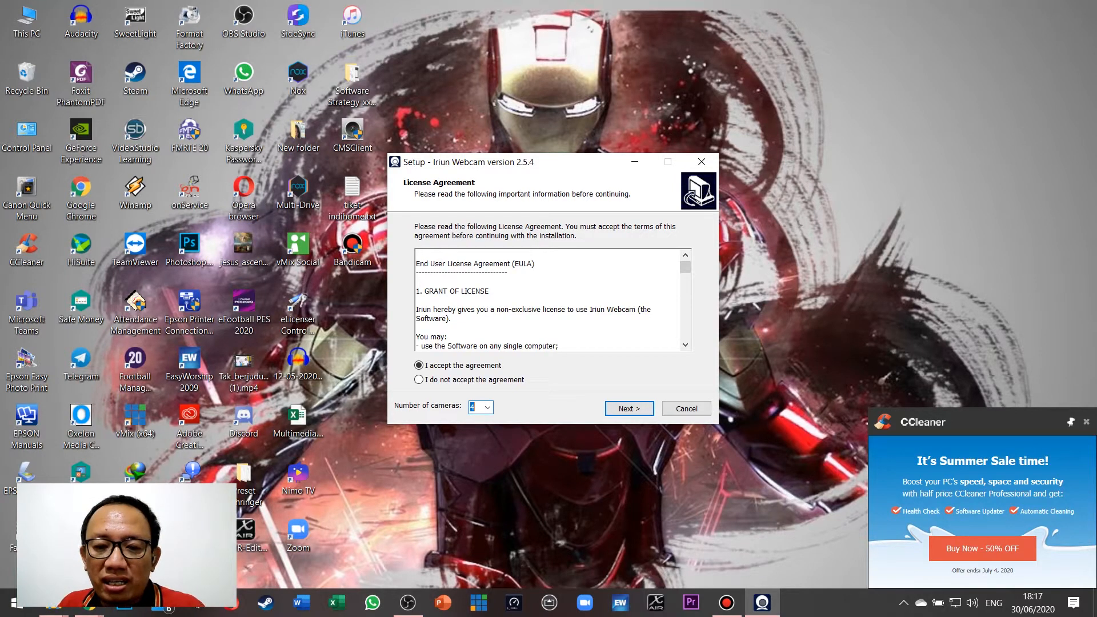
{"action": "key", "text": "Return"}
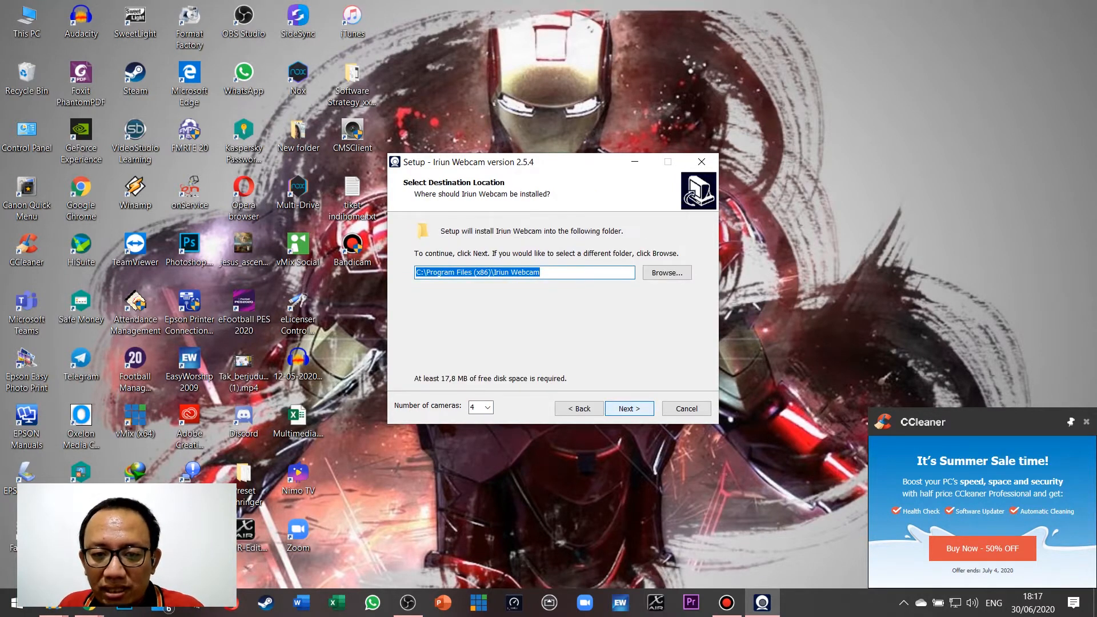
- Keep the default destination folder C:\Program Files (x86)\Iriun Webcam and start the installation
{"action": "key", "text": "Return"}
{"action": "key", "text": "Return"}
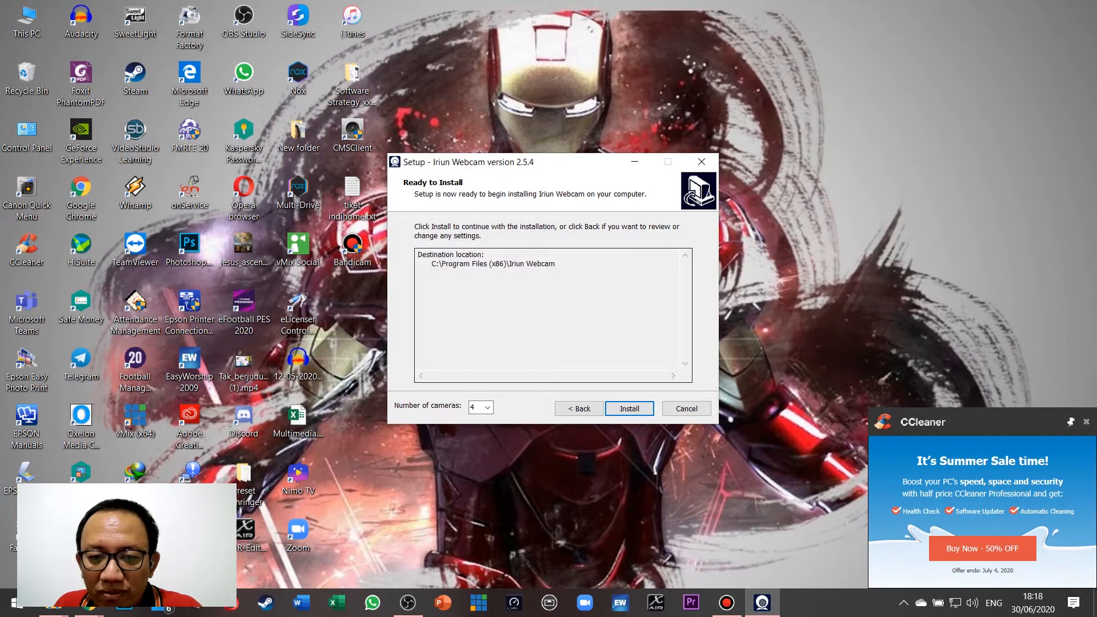
{"action": "key", "text": "Return"}
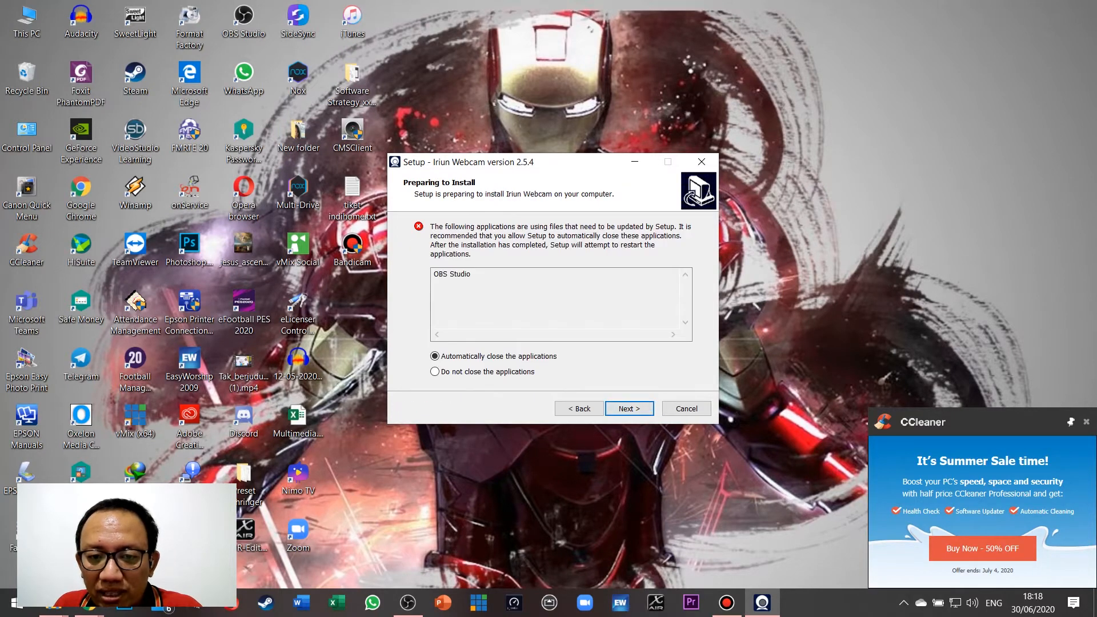
- Close OBS Studio and continue the installation with the option to automatically close the applications
{"action": "left_click", "coordinate": [407, 602]}
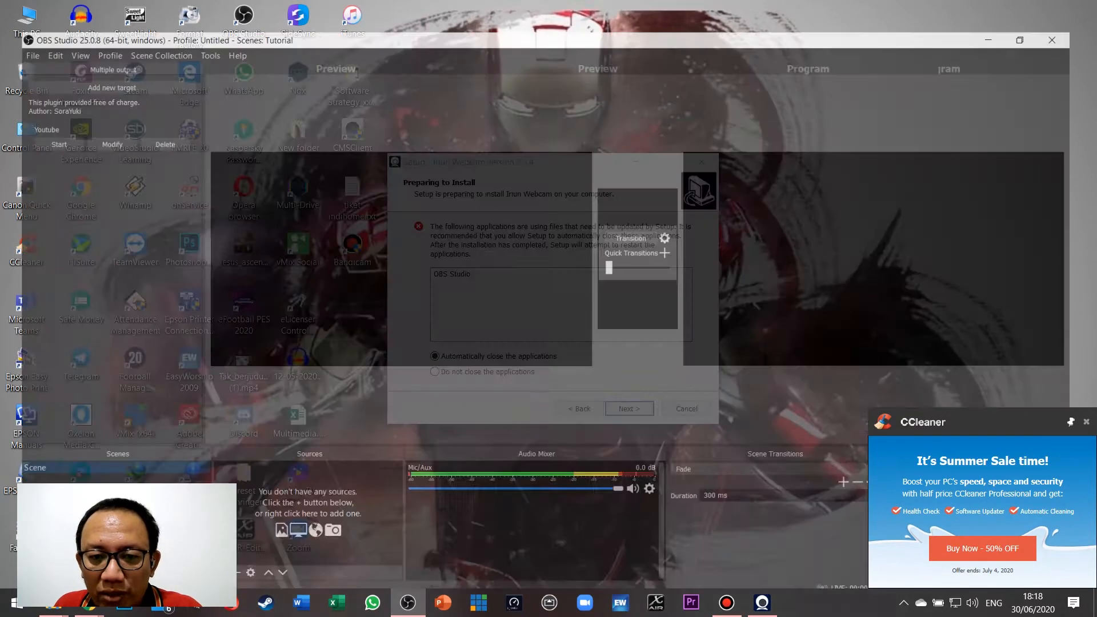
{"action": "left_click", "coordinate": [1078, 8]}
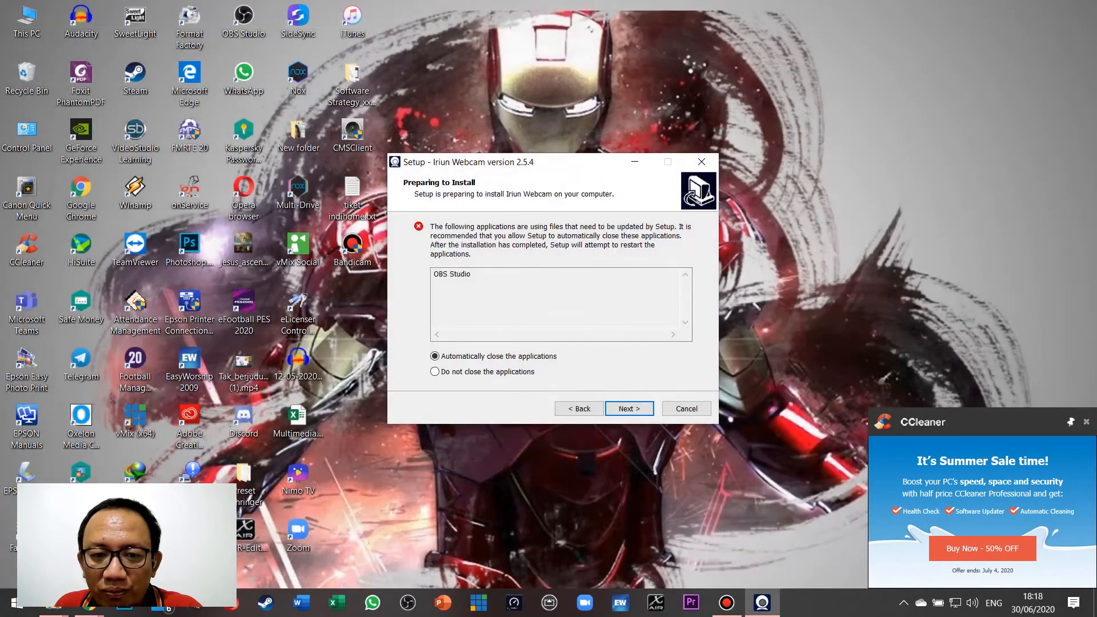
{"action": "key", "text": "Return"}
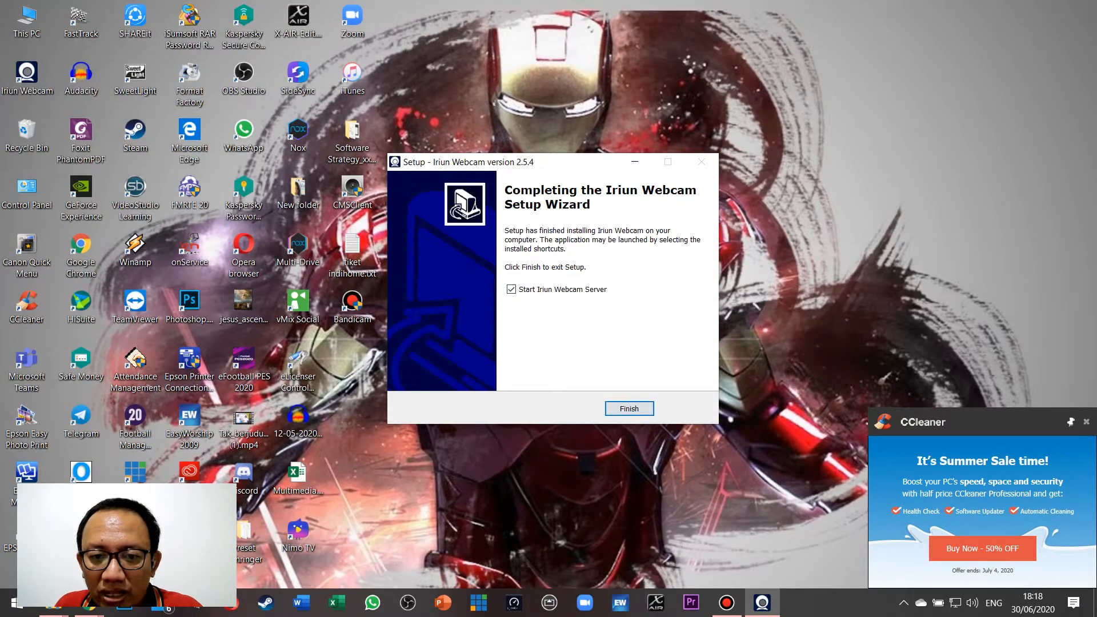
- Finish the setup with Start Iriun Webcam Server enabled, and open the running Iriun Webcam window
{"action": "key", "text": "Return"}
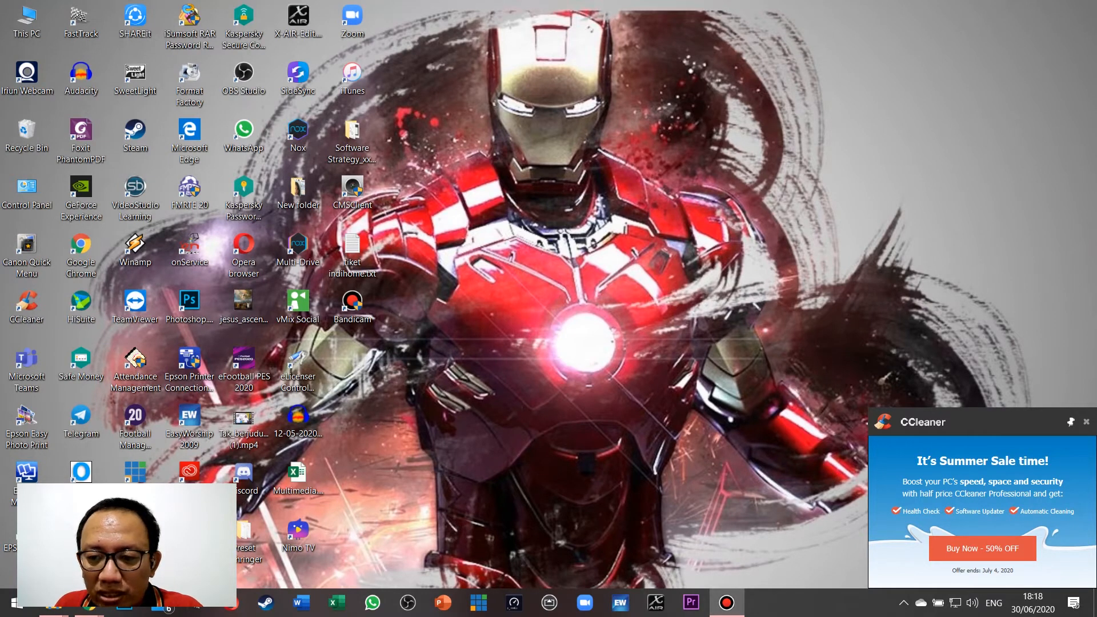
{"action": "left_click", "coordinate": [903, 603]}
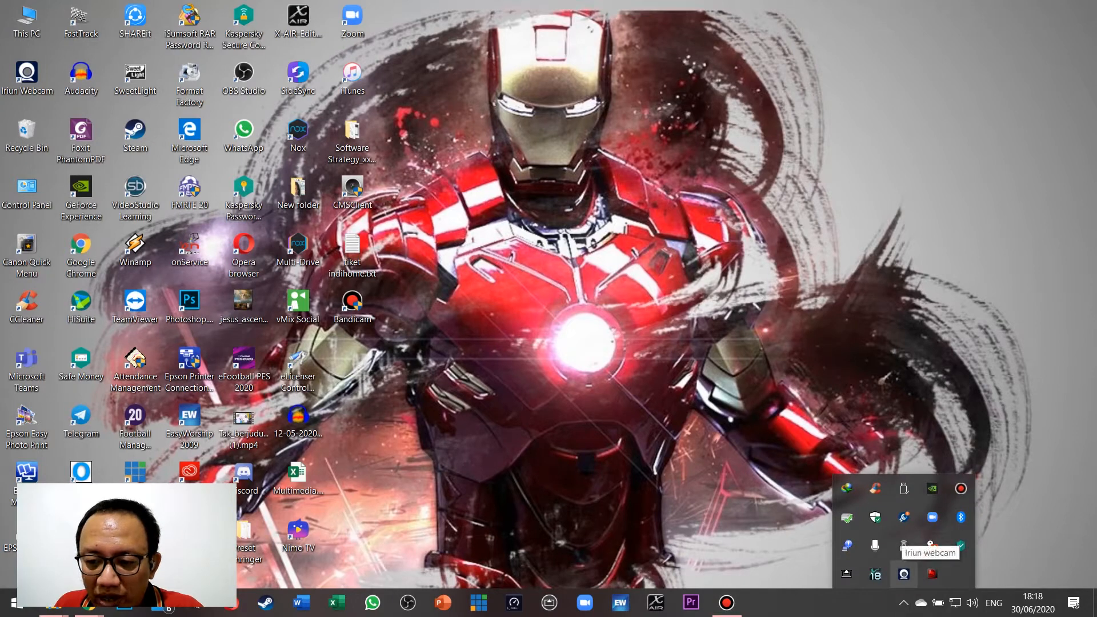
{"action": "left_click", "coordinate": [903, 574]}
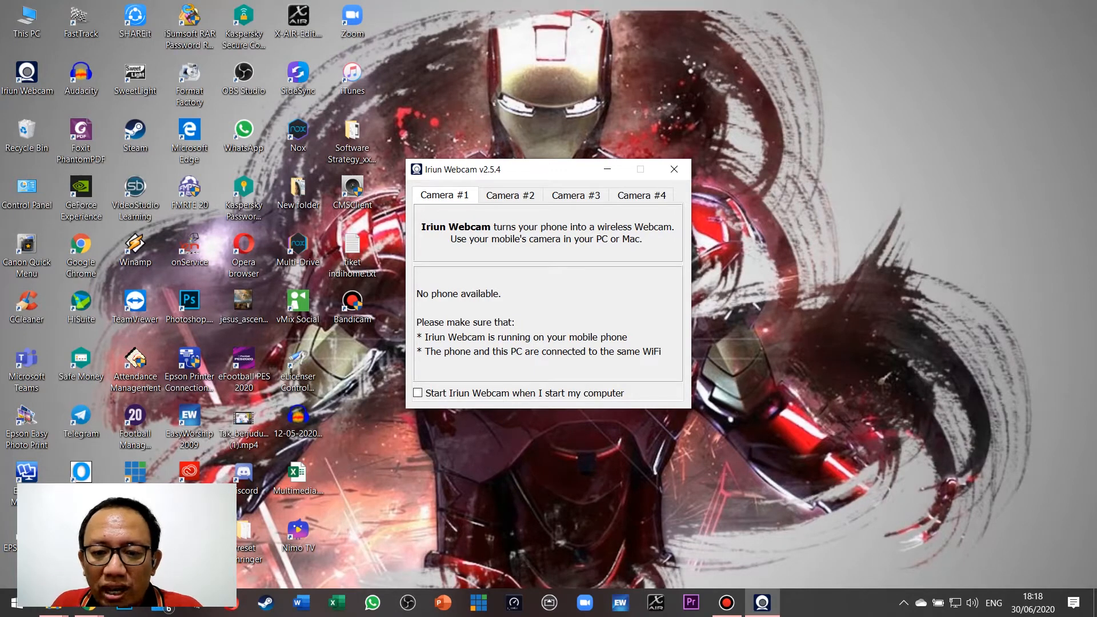
- Close the AirServer window and set the default video format of Camera #1 in Iriun Webcam to 1280 x 720
{"action": "left_click", "coordinate": [726, 602]}
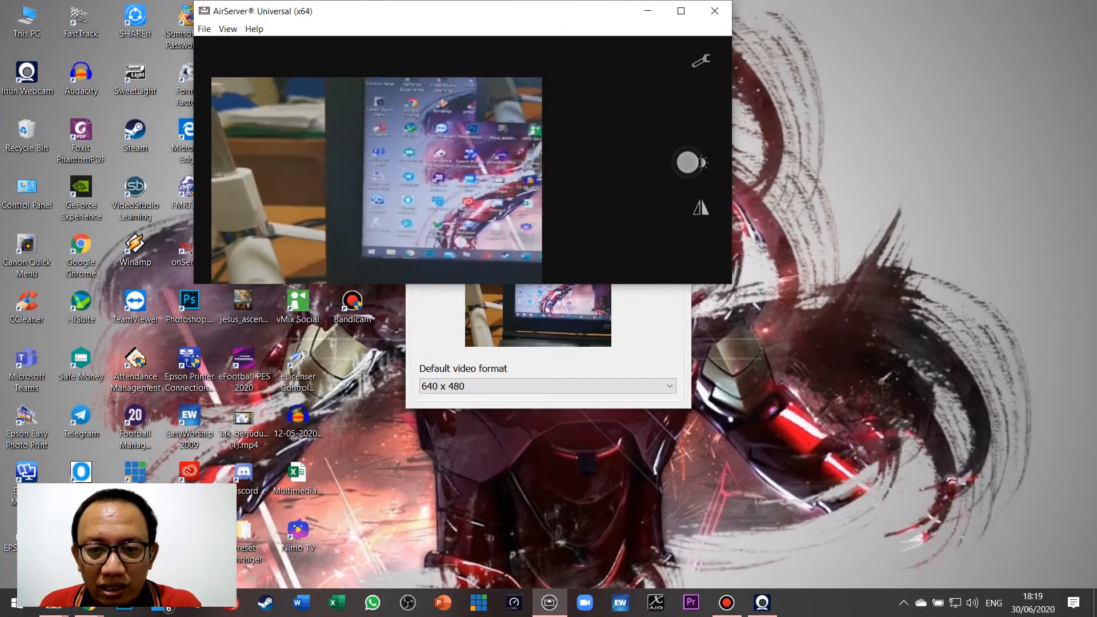
{"action": "left_click", "coordinate": [548, 357]}
{"action": "left_click_drag", "start_coordinate": [537, 168], "coordinate": [716, 155]}
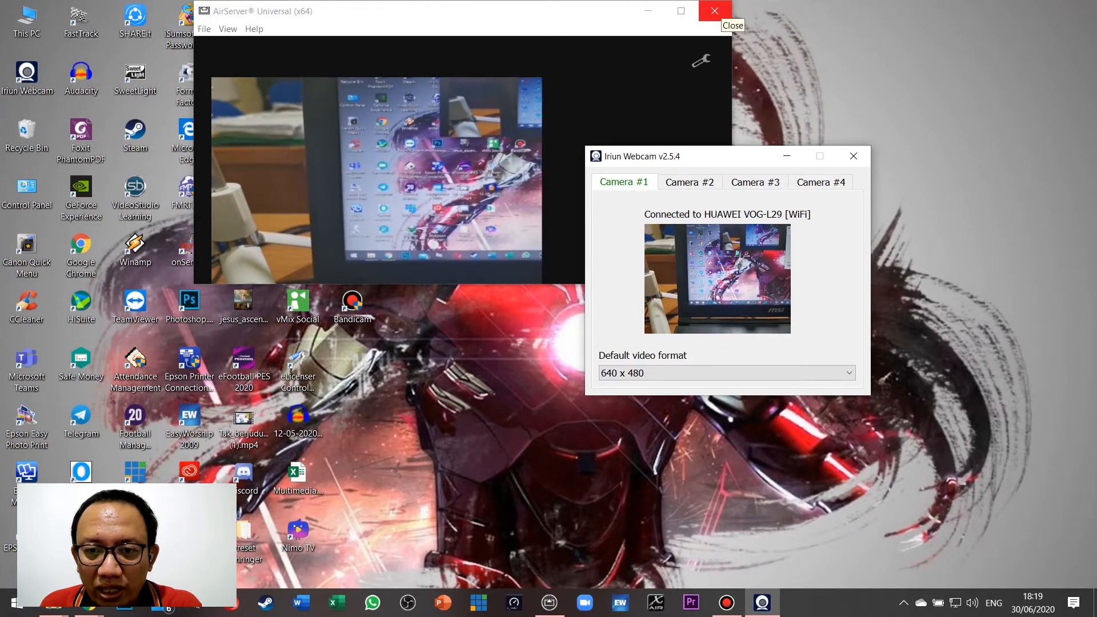
{"action": "left_click", "coordinate": [714, 10]}
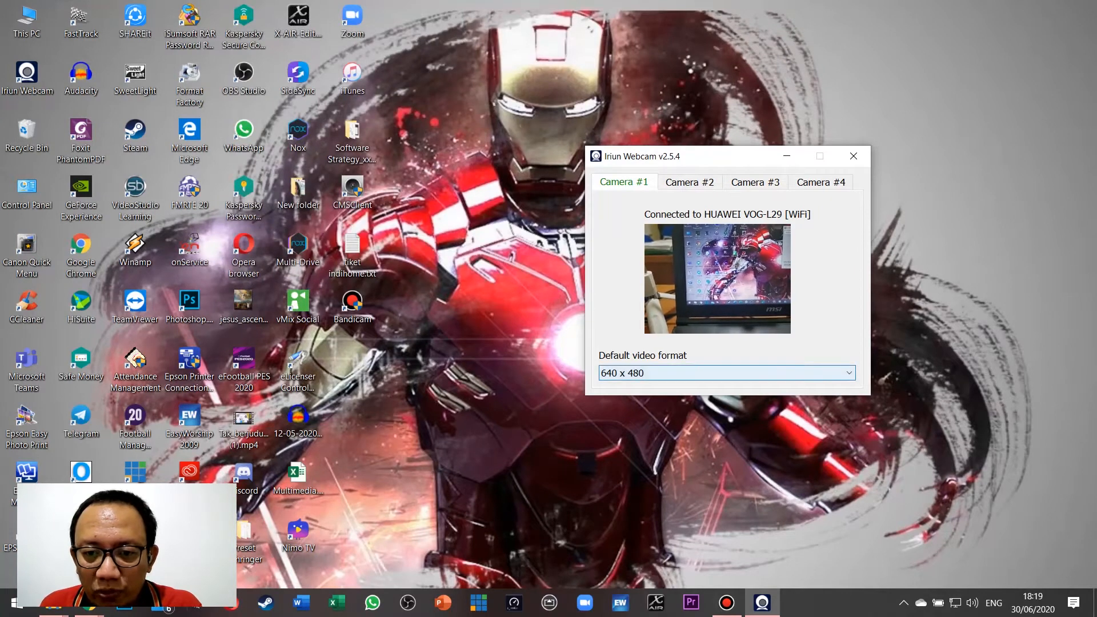
{"action": "left_click", "coordinate": [725, 373]}
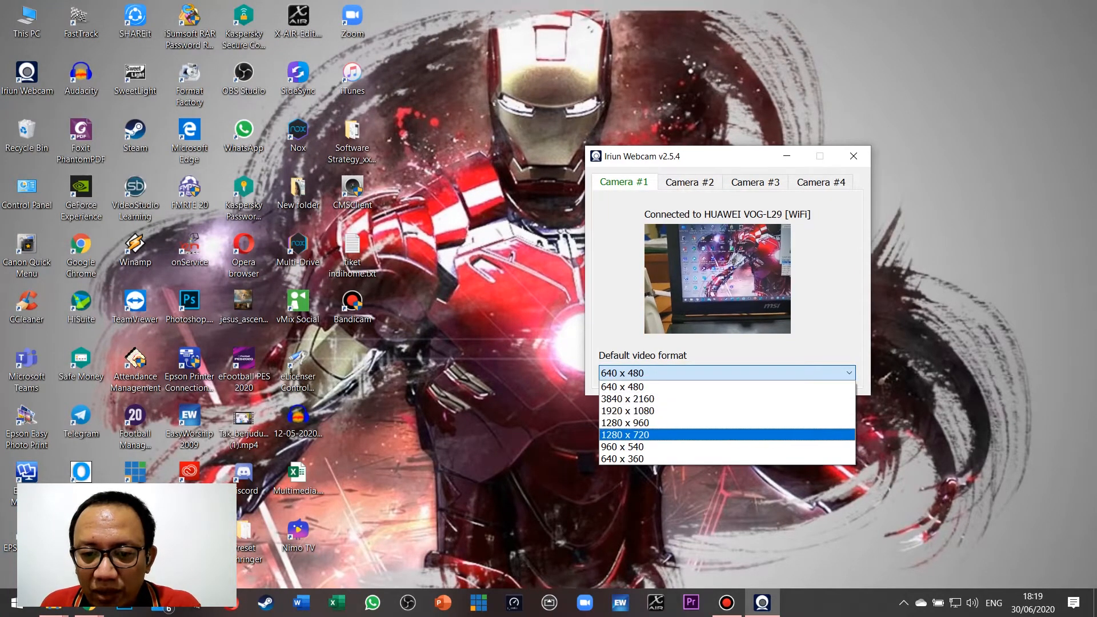
{"action": "left_click", "coordinate": [625, 434]}
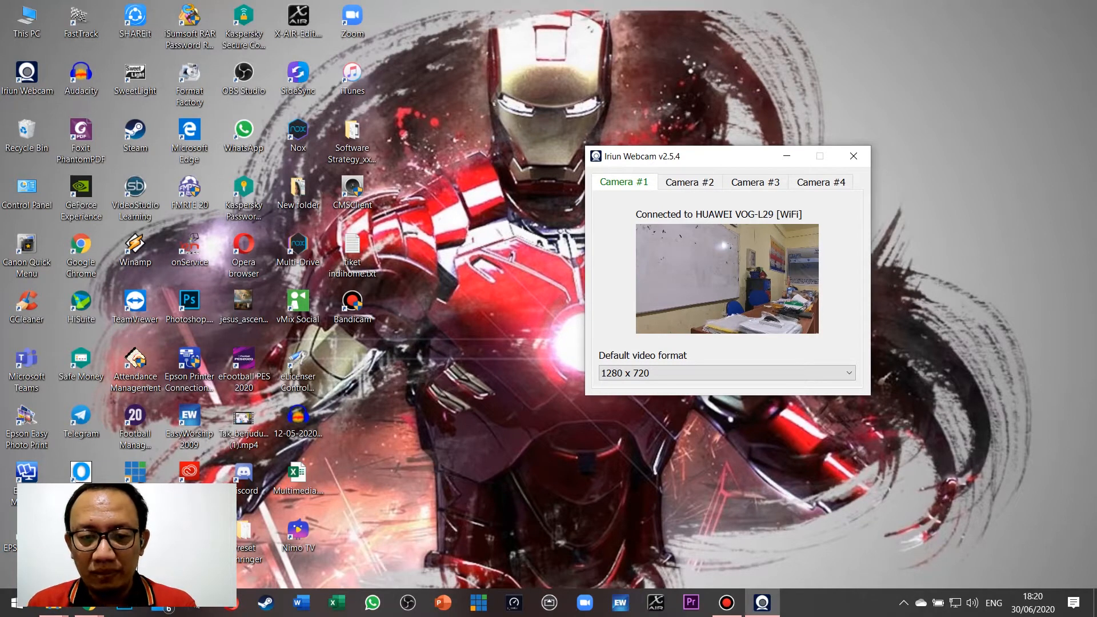
- Reposition the Iriun Webcam window and check the connected phone and preview of Camera #2 and the Camera #3 slot
{"action": "left_click", "coordinate": [88, 606]}
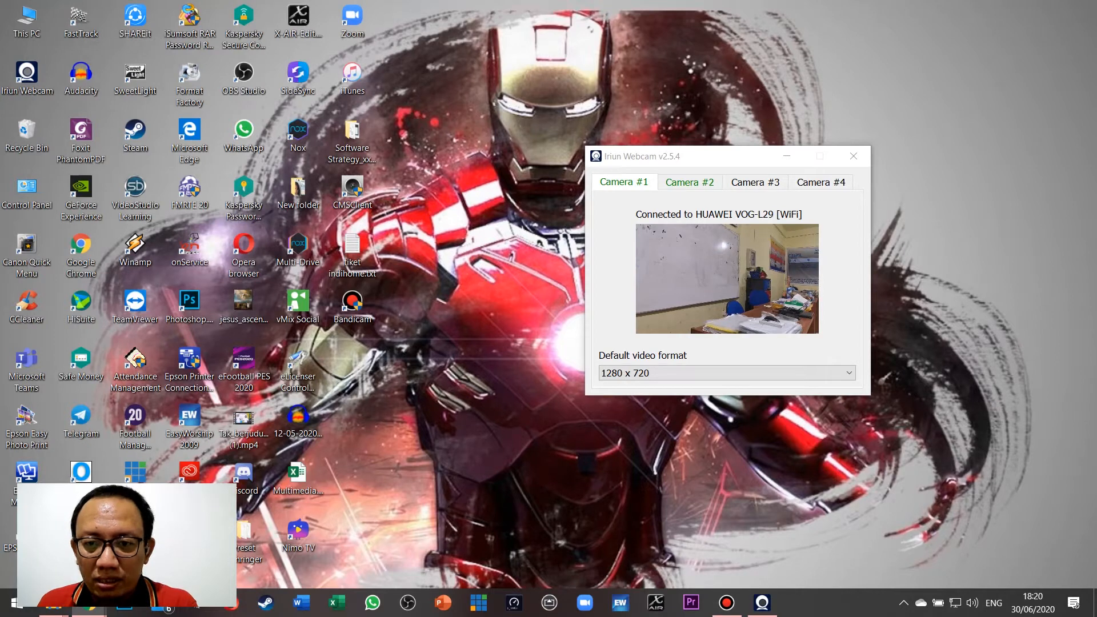
{"action": "left_click_drag", "start_coordinate": [730, 156], "coordinate": [537, 136]}
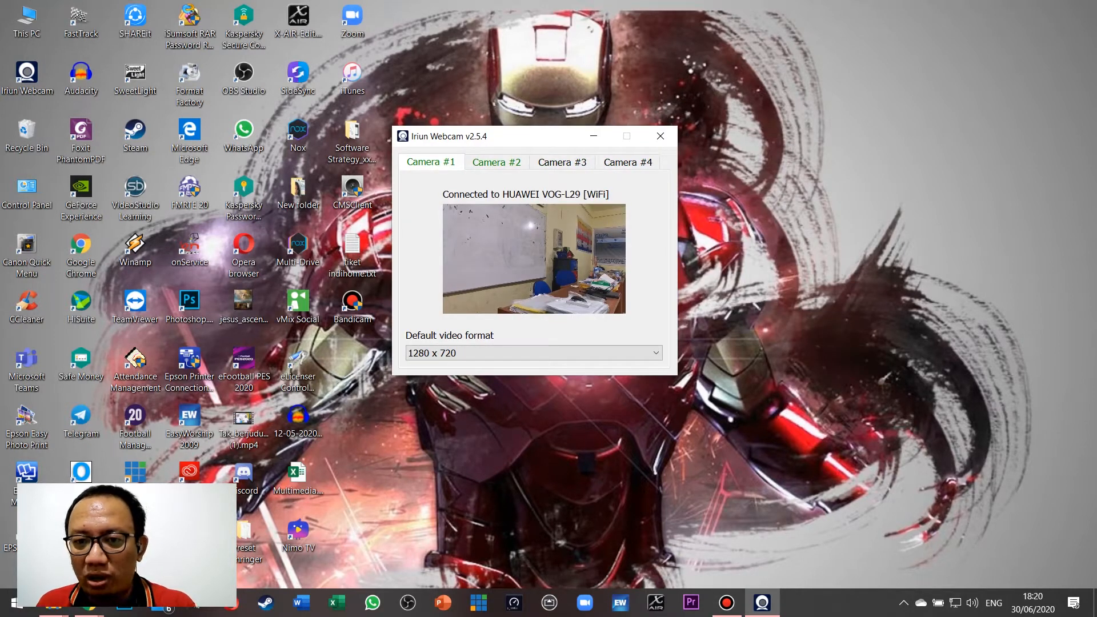
{"action": "left_click", "coordinate": [496, 161]}
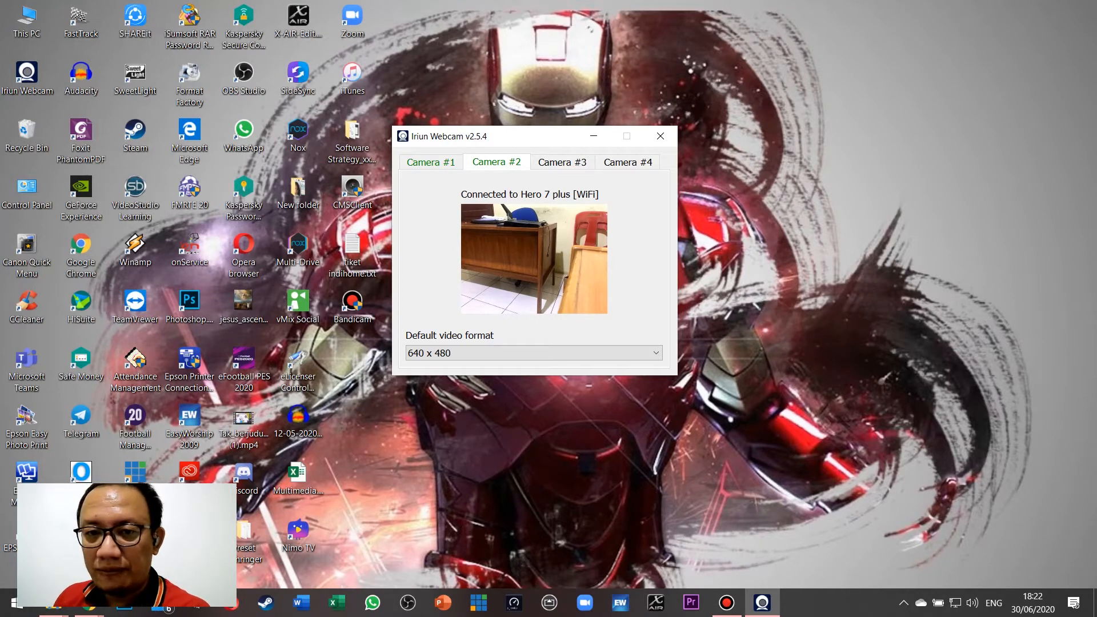
{"action": "left_click", "coordinate": [562, 162]}
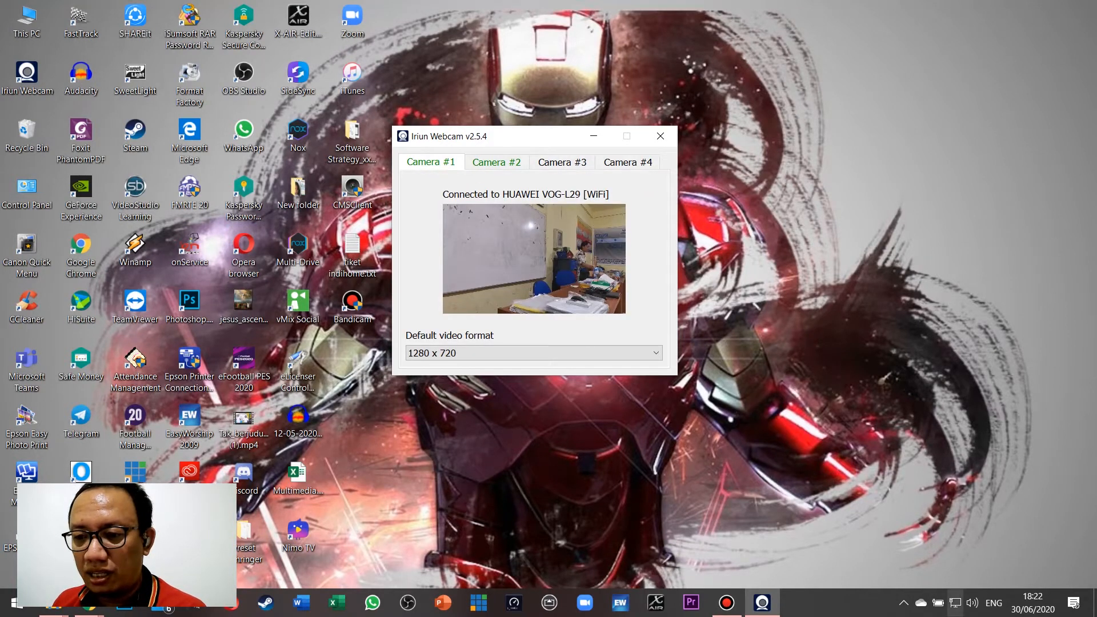
- Open the Windows mobile hotspot settings and turn on sharing of the PPA Elshaddai connection over WiFi
{"action": "left_click", "coordinate": [971, 603]}
{"action": "left_click", "coordinate": [955, 602]}
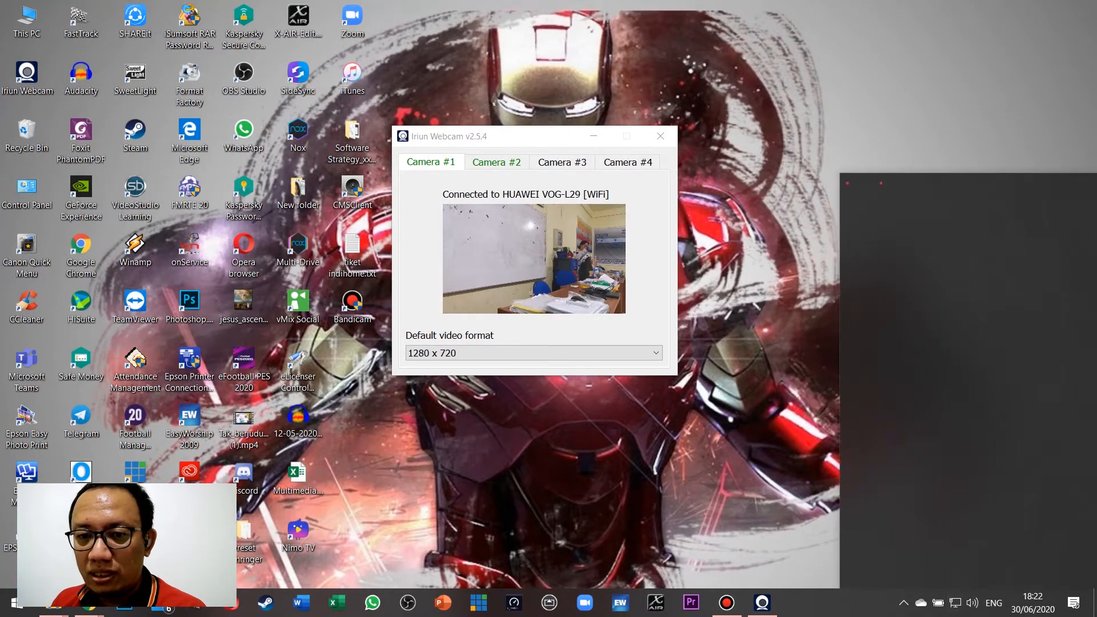
{"action": "key", "text": "Escape"}
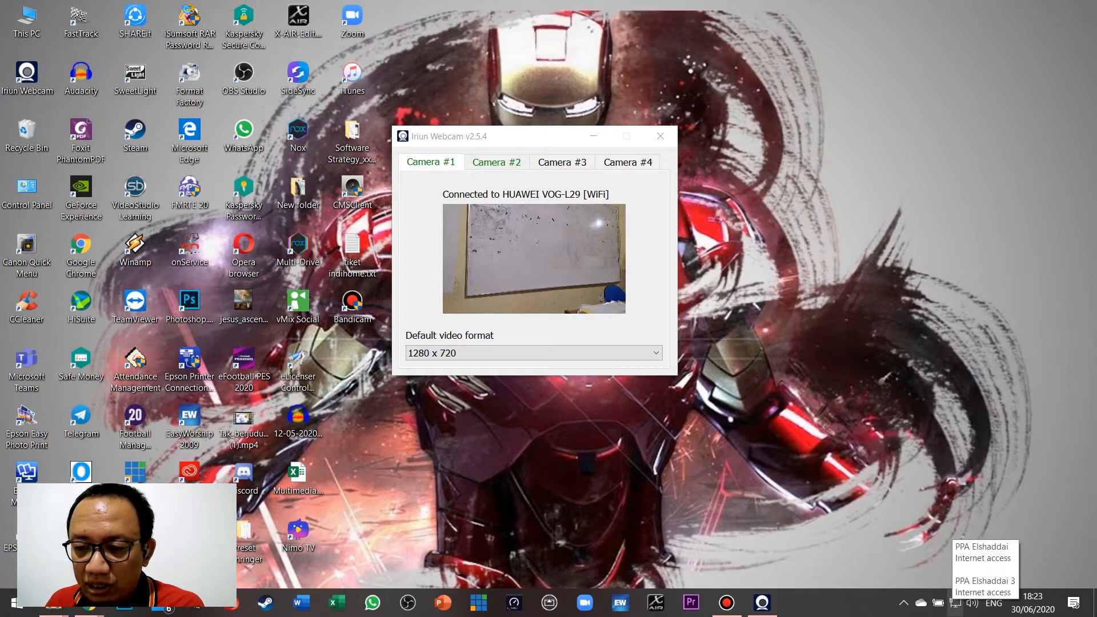
{"action": "left_click", "coordinate": [954, 602]}
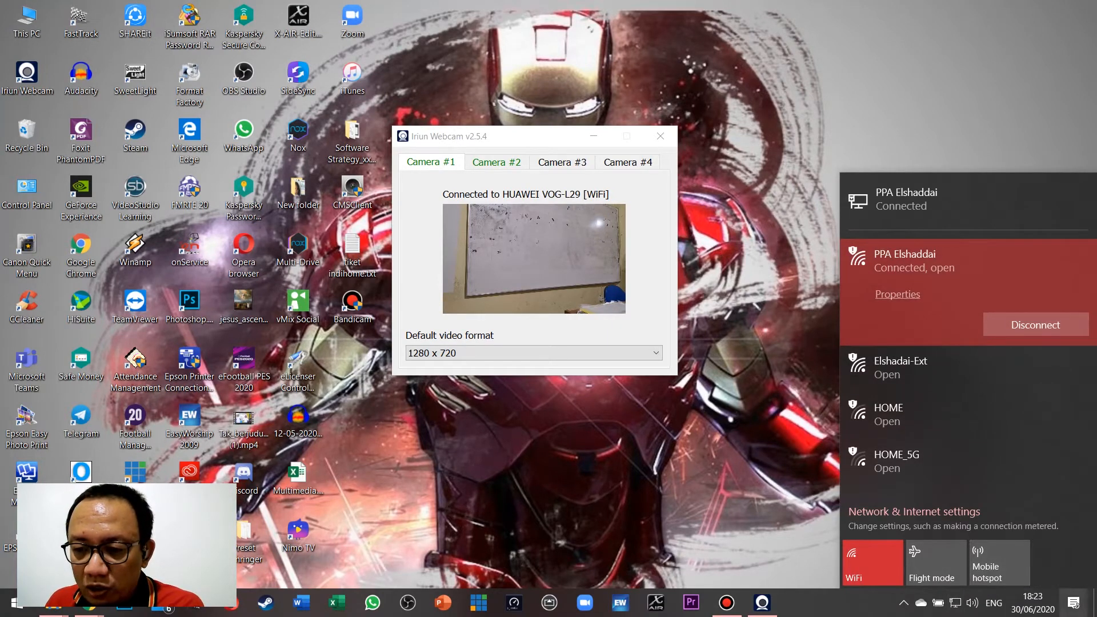
{"action": "left_click", "coordinate": [1073, 602]}
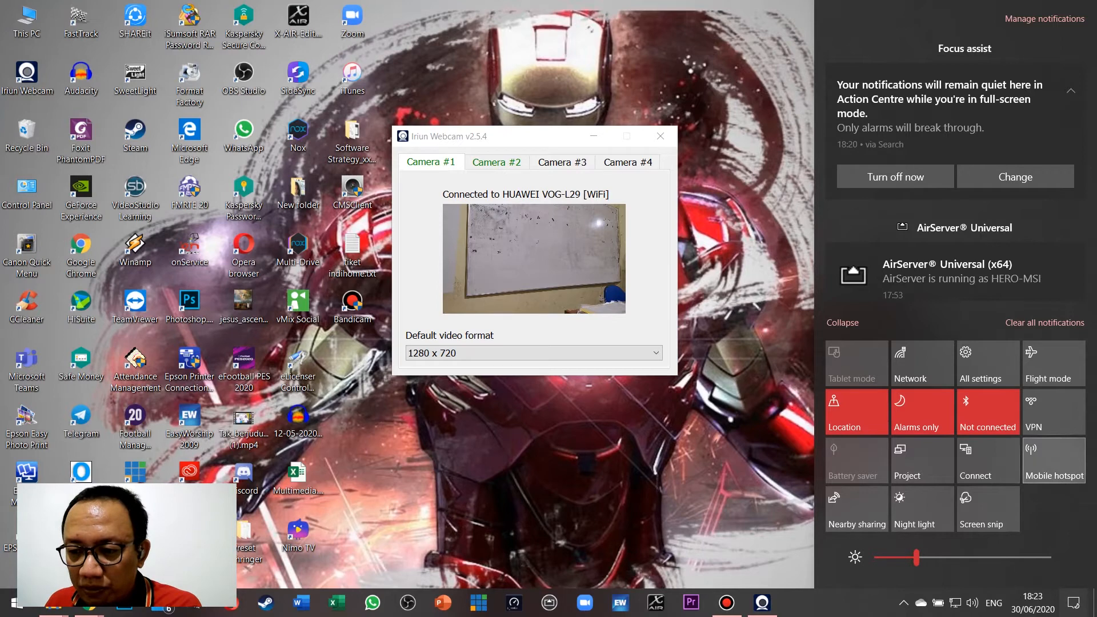
{"action": "right_click", "coordinate": [1049, 466]}
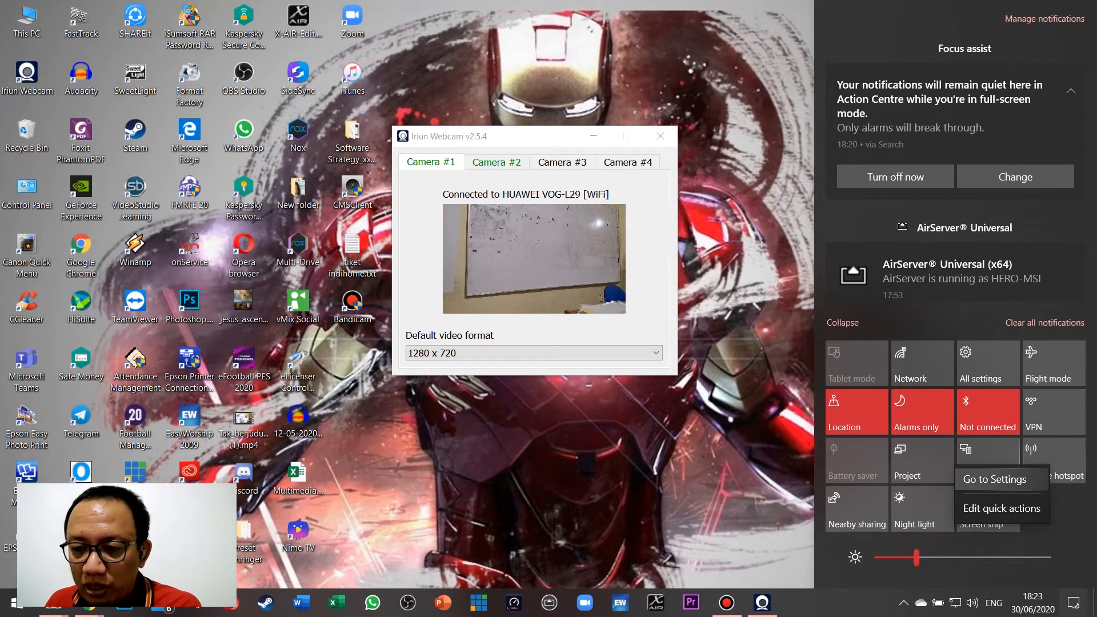
{"action": "left_click", "coordinate": [994, 479]}
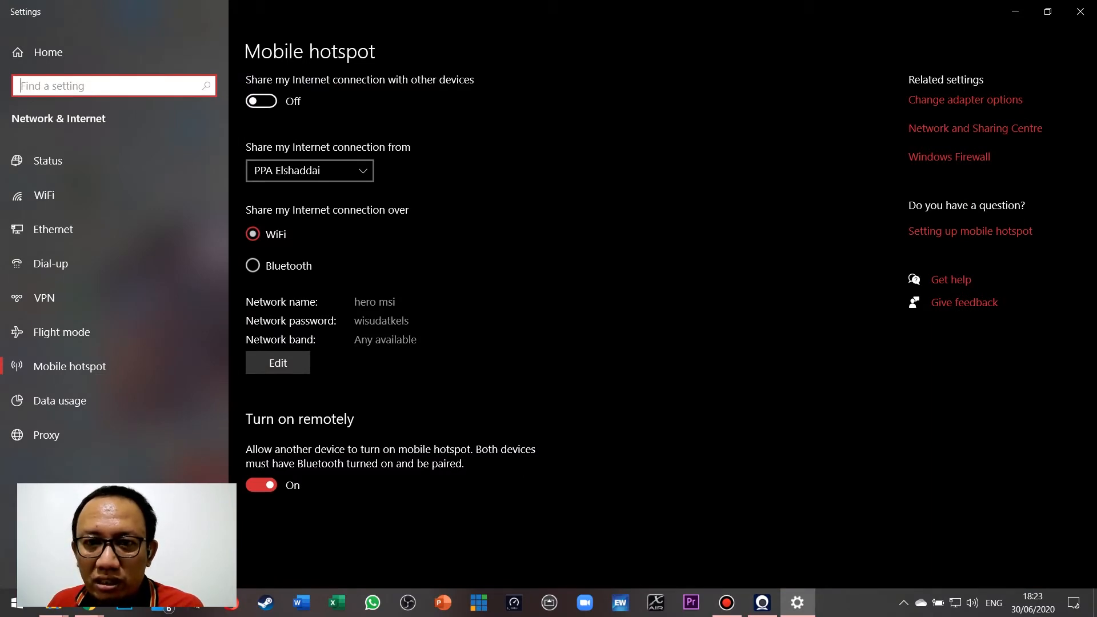
{"action": "left_click", "coordinate": [261, 101]}
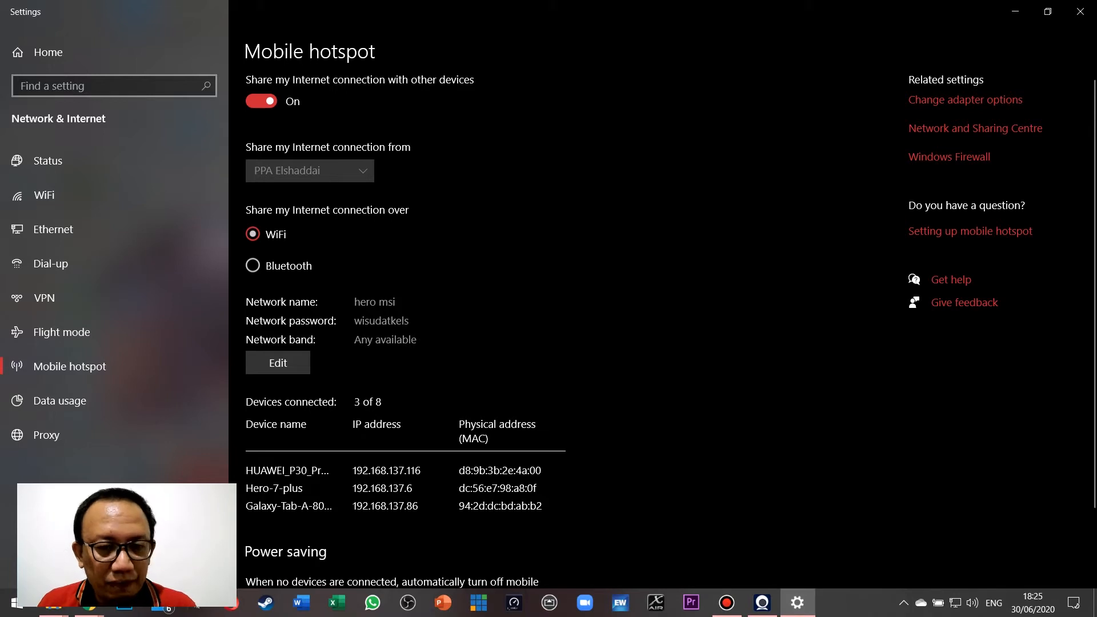
{"action": "key", "text": "alt+Tab"}
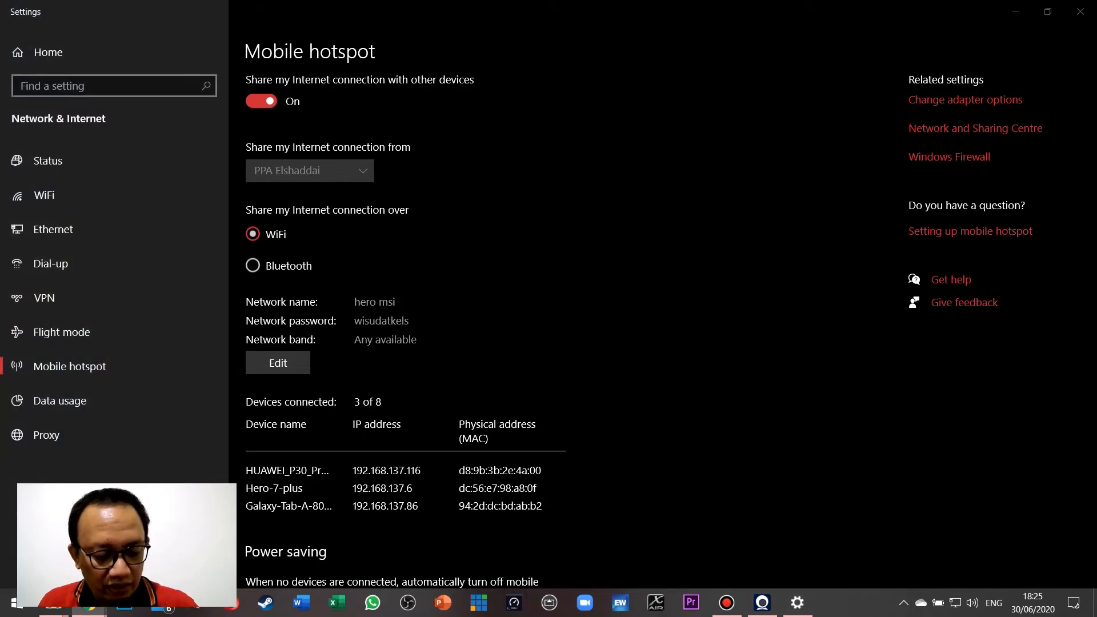
{"action": "key", "text": "alt+Tab"}
{"action": "key", "text": "Tab"}
{"action": "key", "text": "Tab"}
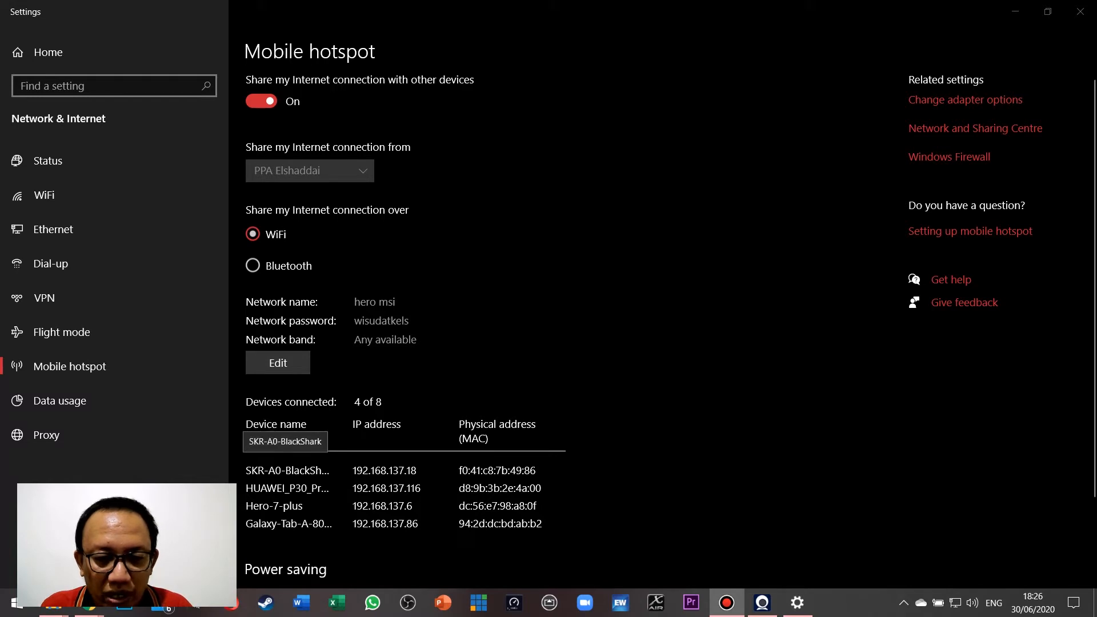
- Examine the names of the devices connected to the mobile hotspot
{"action": "left_click_drag", "start_coordinate": [295, 487], "coordinate": [246, 506]}
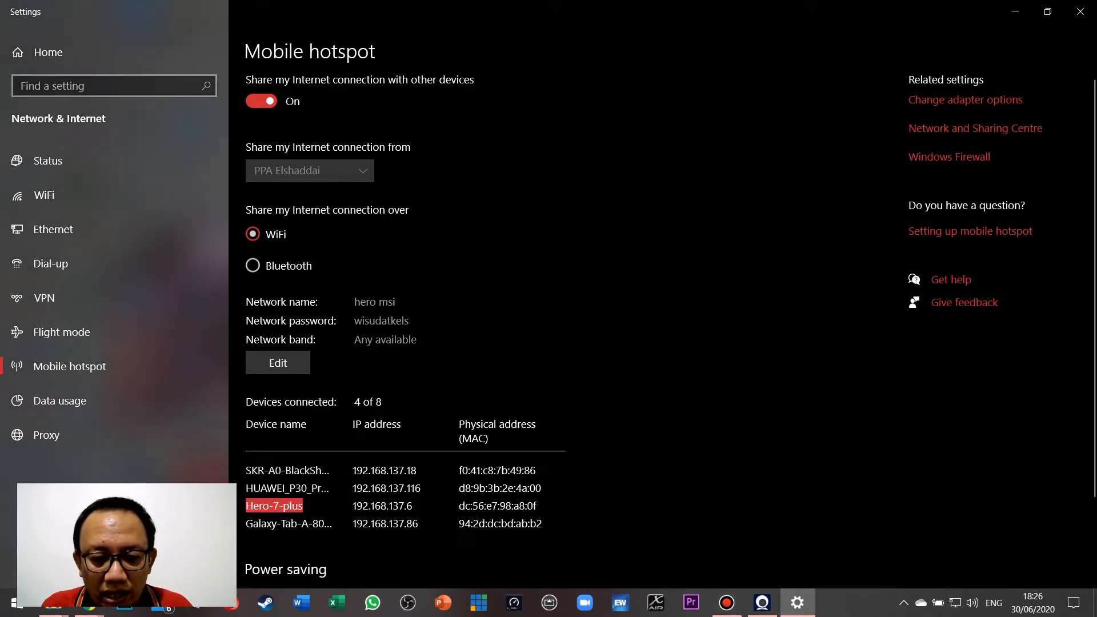
{"action": "left_click_drag", "start_coordinate": [332, 523], "coordinate": [280, 523]}
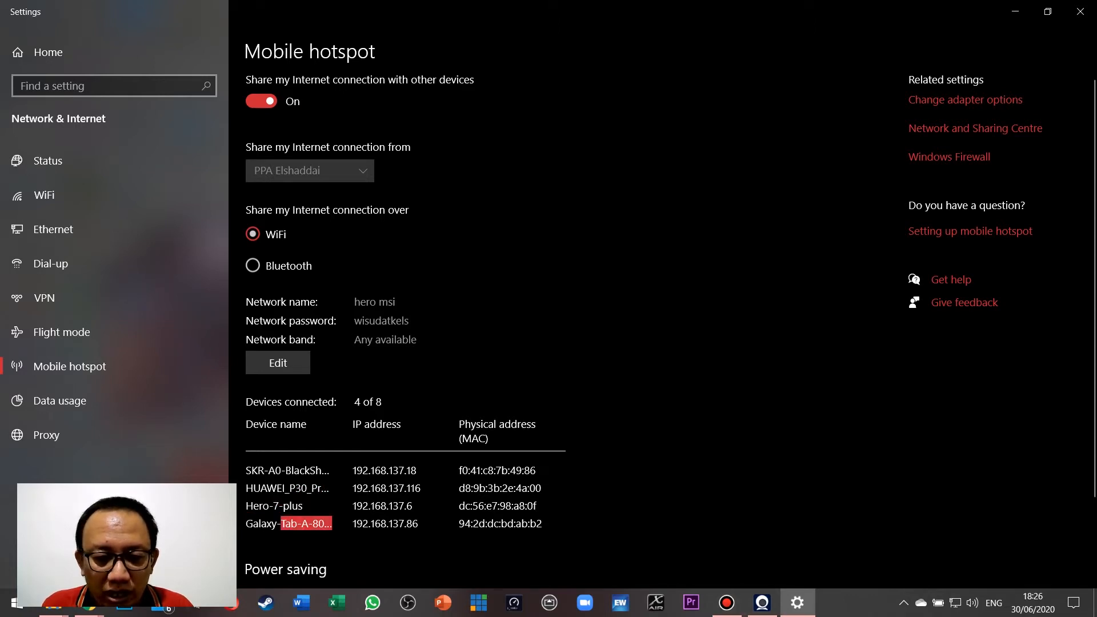
{"action": "left_click_drag", "start_coordinate": [268, 470], "coordinate": [330, 470]}
- Switch to Iriun Webcam and check the phone connection and preview of Camera #1, Camera #2 and Camera #3
{"action": "left_click", "coordinate": [762, 602]}
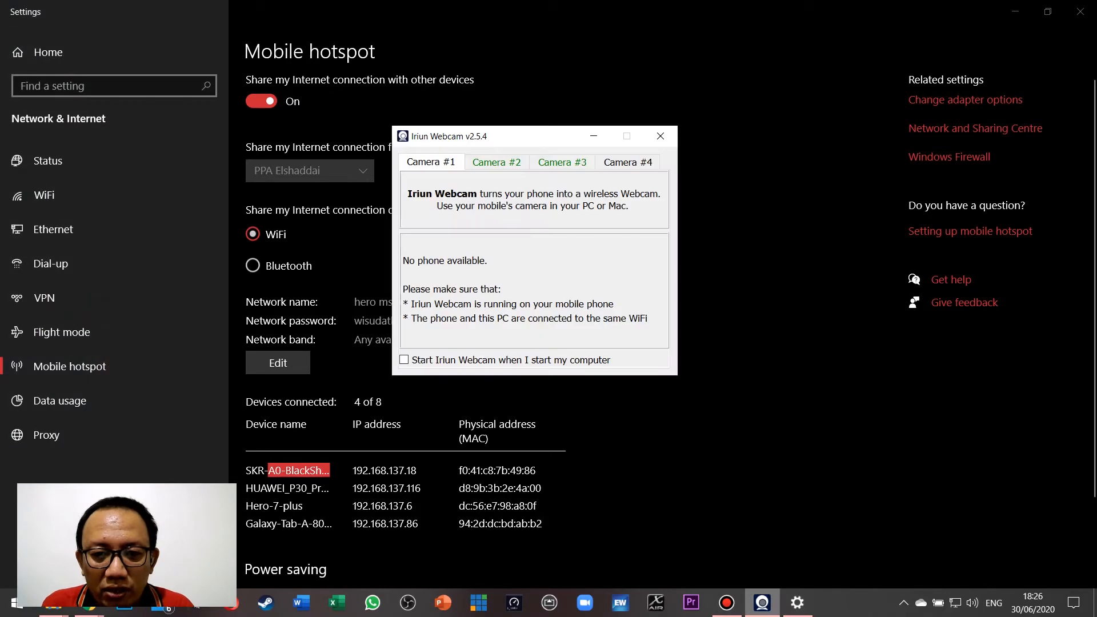
{"action": "left_click", "coordinate": [496, 162]}
{"action": "left_click", "coordinate": [430, 161]}
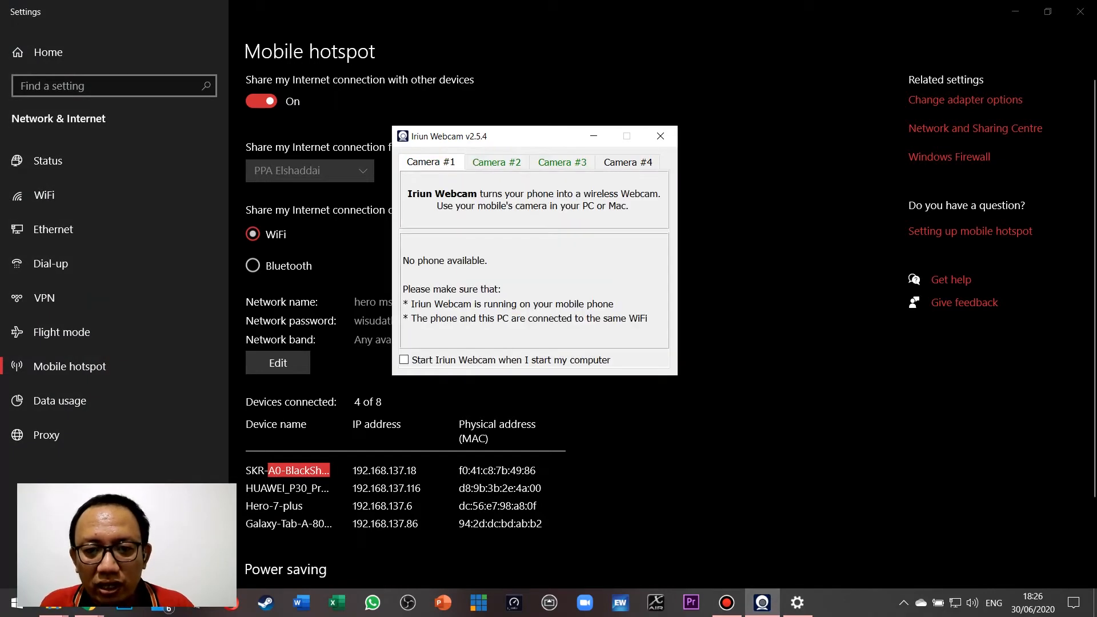
{"action": "left_click", "coordinate": [495, 162]}
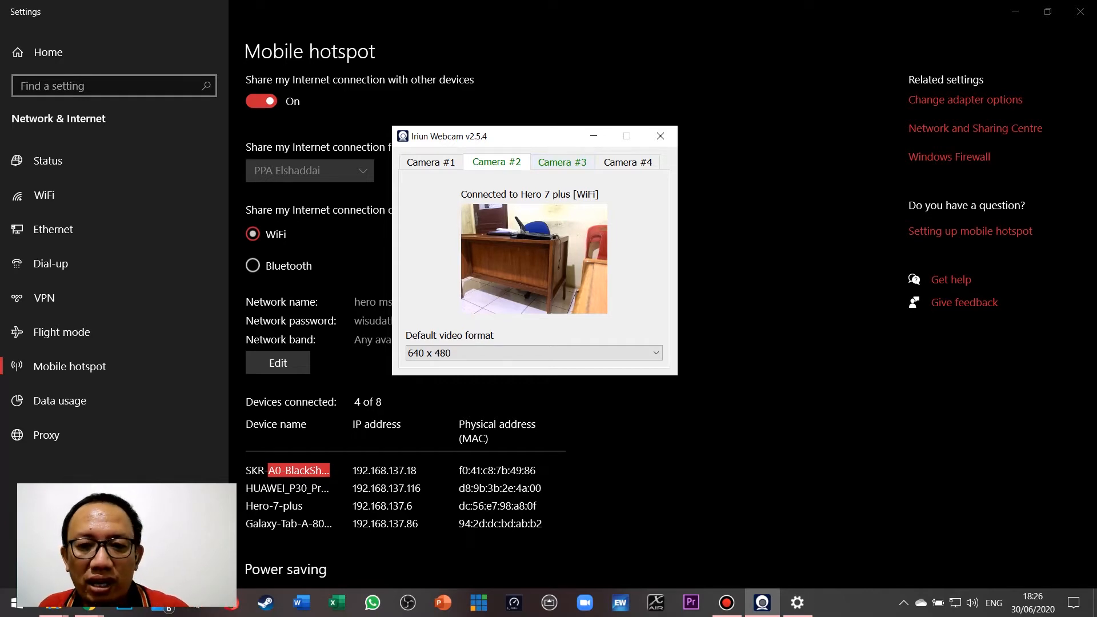
{"action": "left_click", "coordinate": [562, 162]}
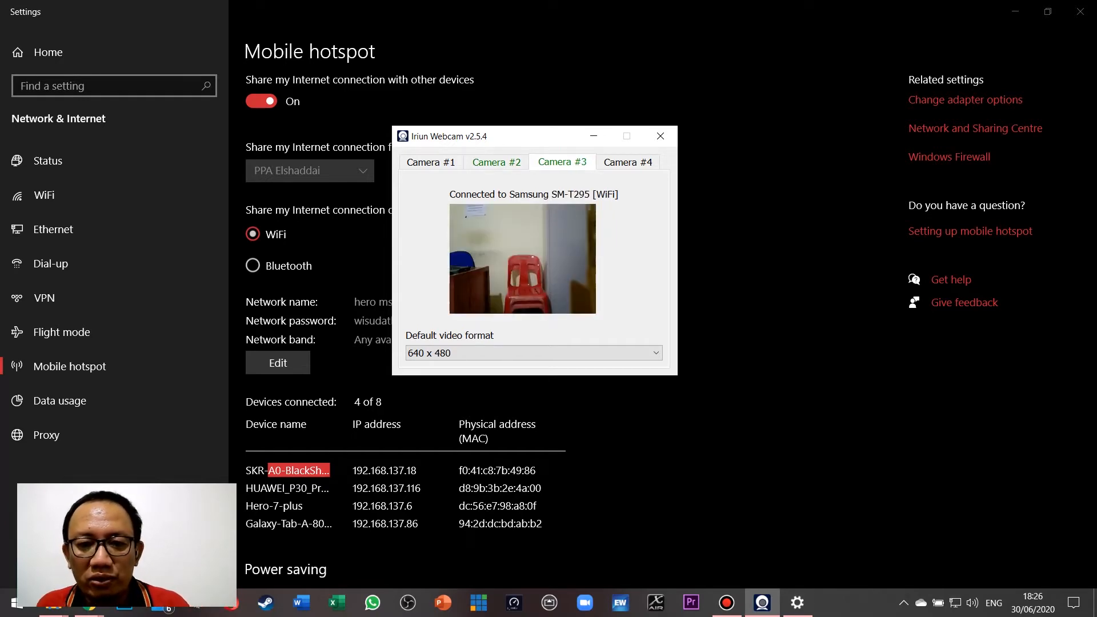
{"action": "left_click", "coordinate": [431, 162]}
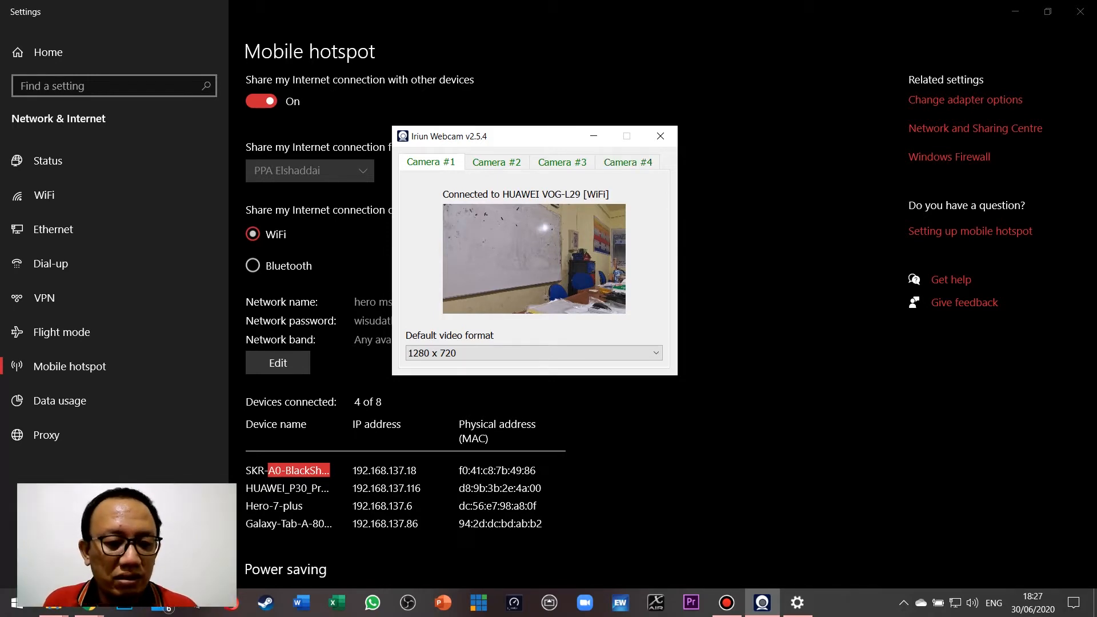
- Set the default video format of Camera #4 and Camera #3 to 1280 x 720
{"action": "left_click", "coordinate": [627, 161]}
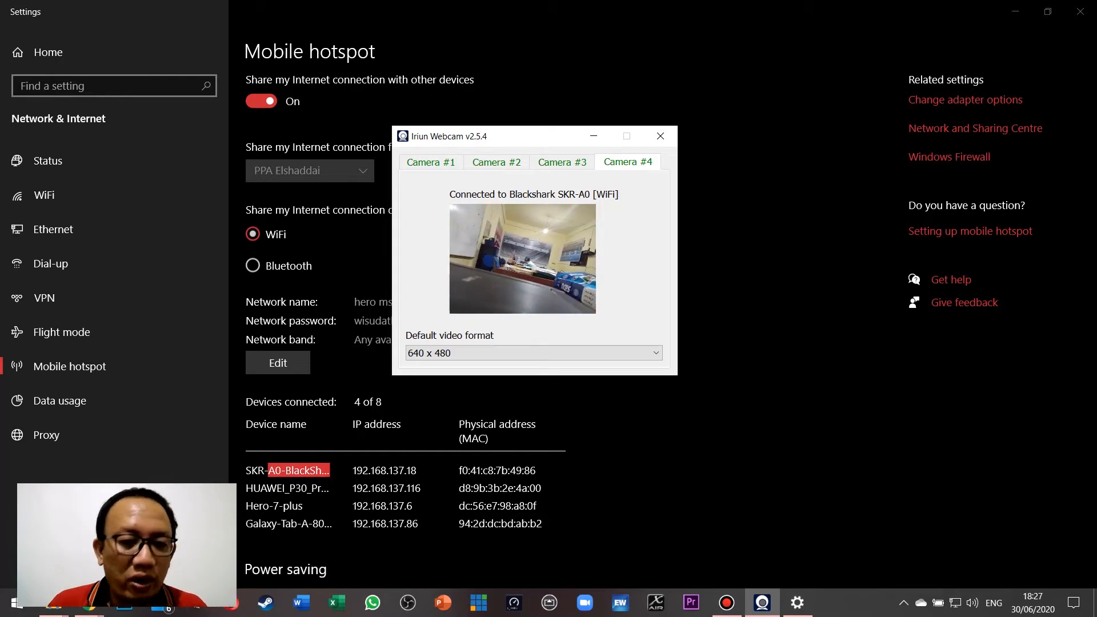
{"action": "left_click", "coordinate": [533, 352]}
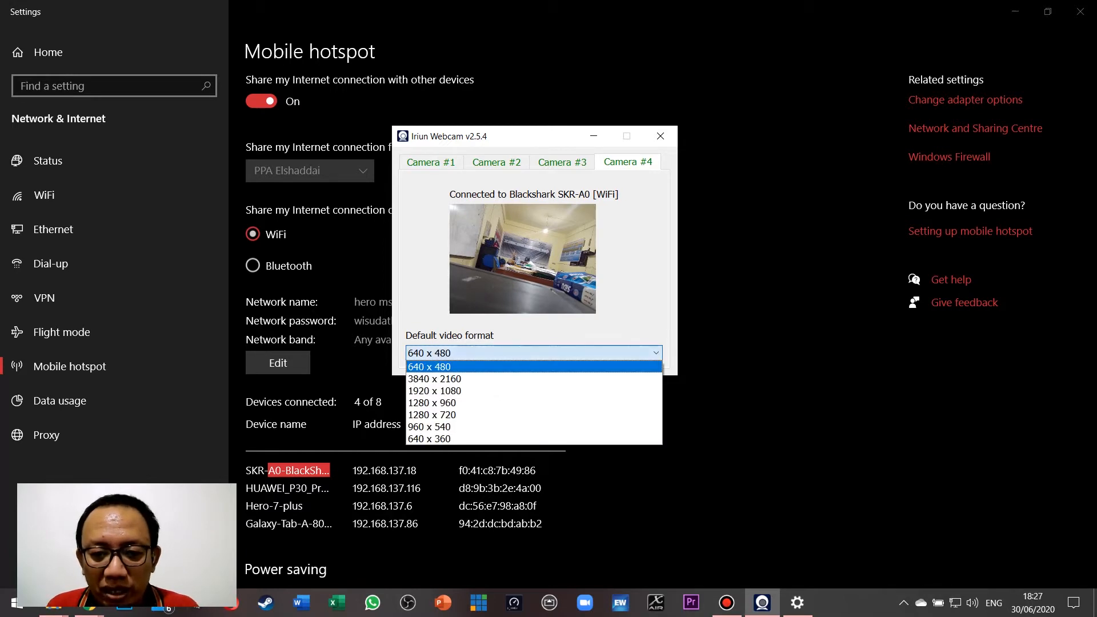
{"action": "left_click", "coordinate": [534, 414]}
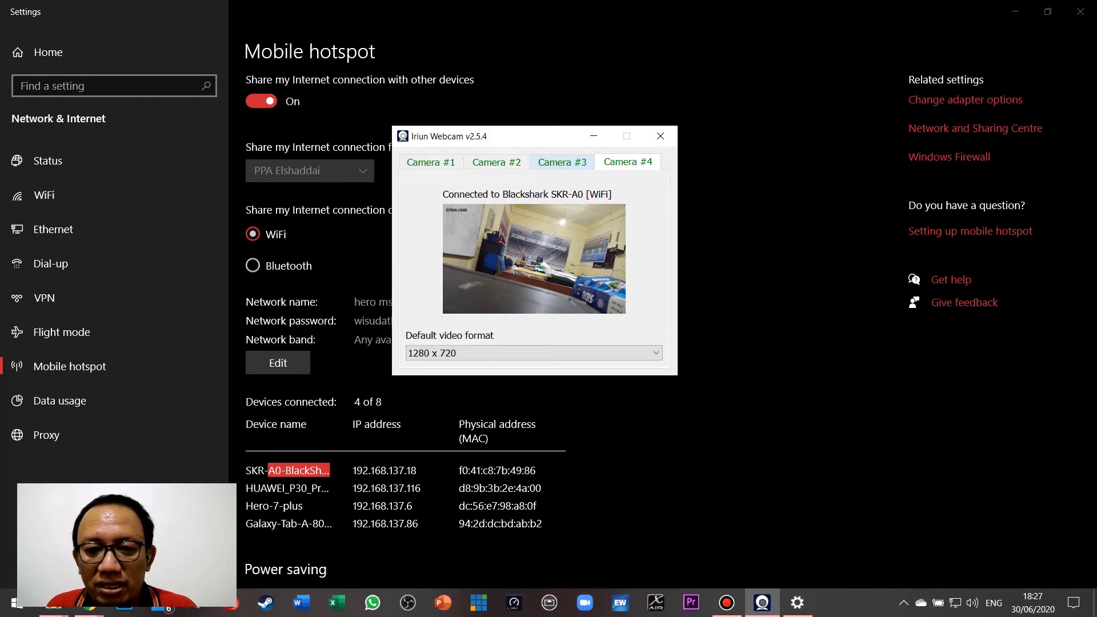
{"action": "left_click", "coordinate": [562, 162]}
{"action": "left_click", "coordinate": [533, 352]}
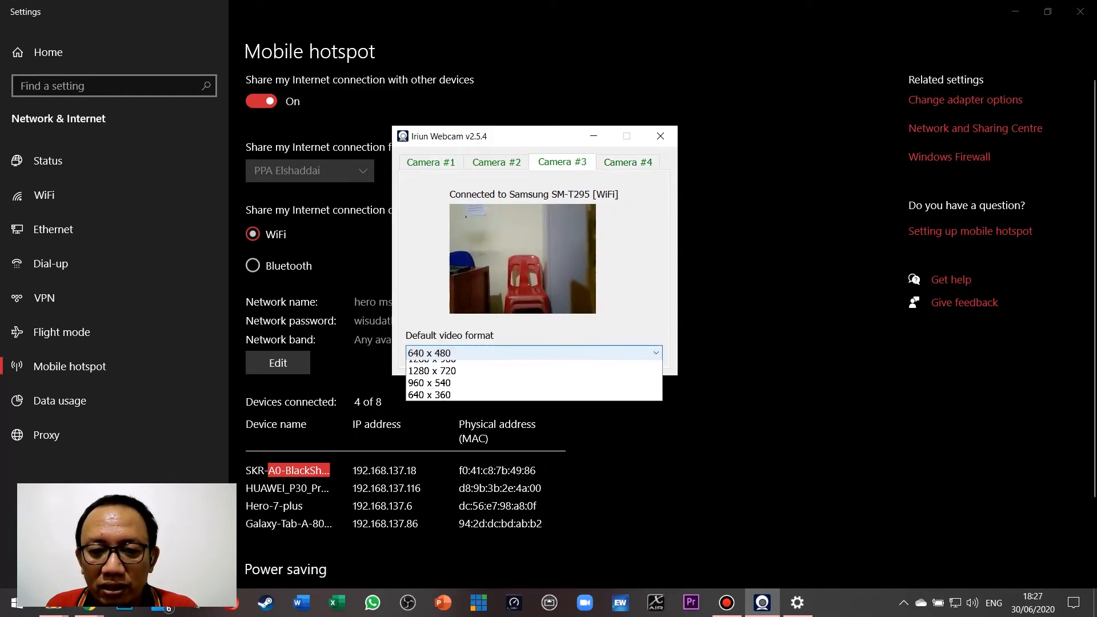
{"action": "left_click", "coordinate": [434, 402]}
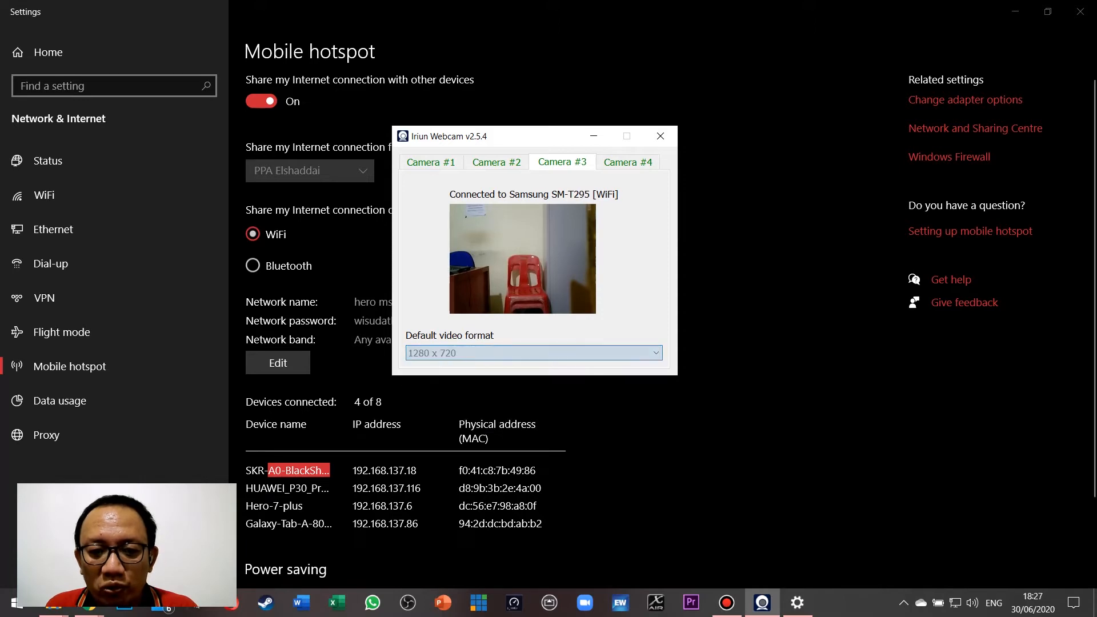
- Set the default video format of Camera #2 to 1280 x 720, check Camera #1, and return to the mobile hotspot settings
{"action": "left_click", "coordinate": [496, 161]}
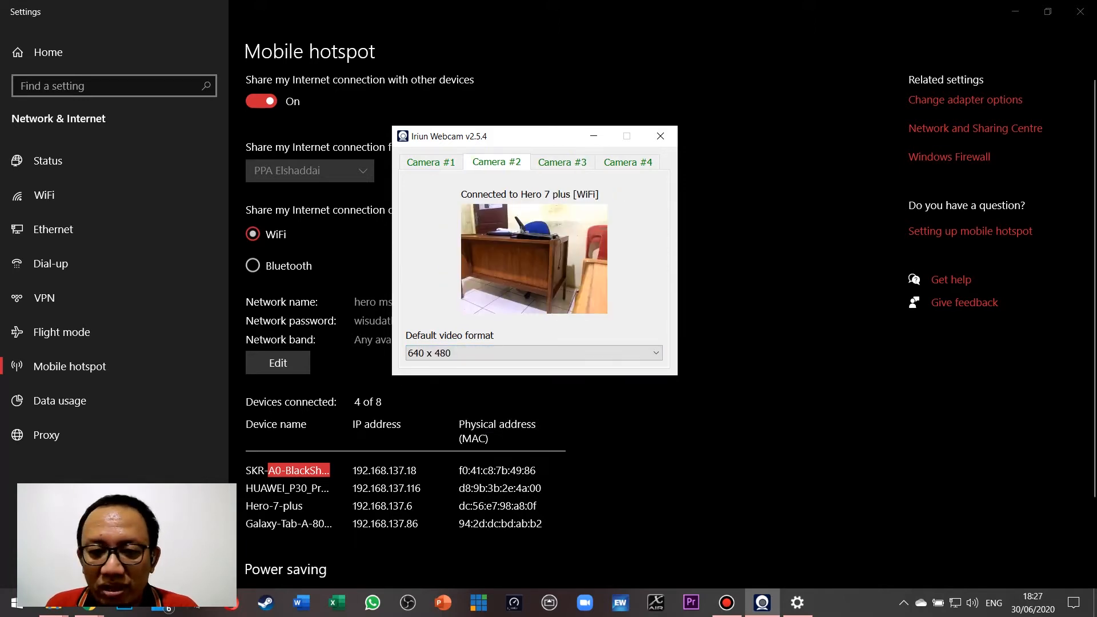
{"action": "left_click", "coordinate": [533, 352]}
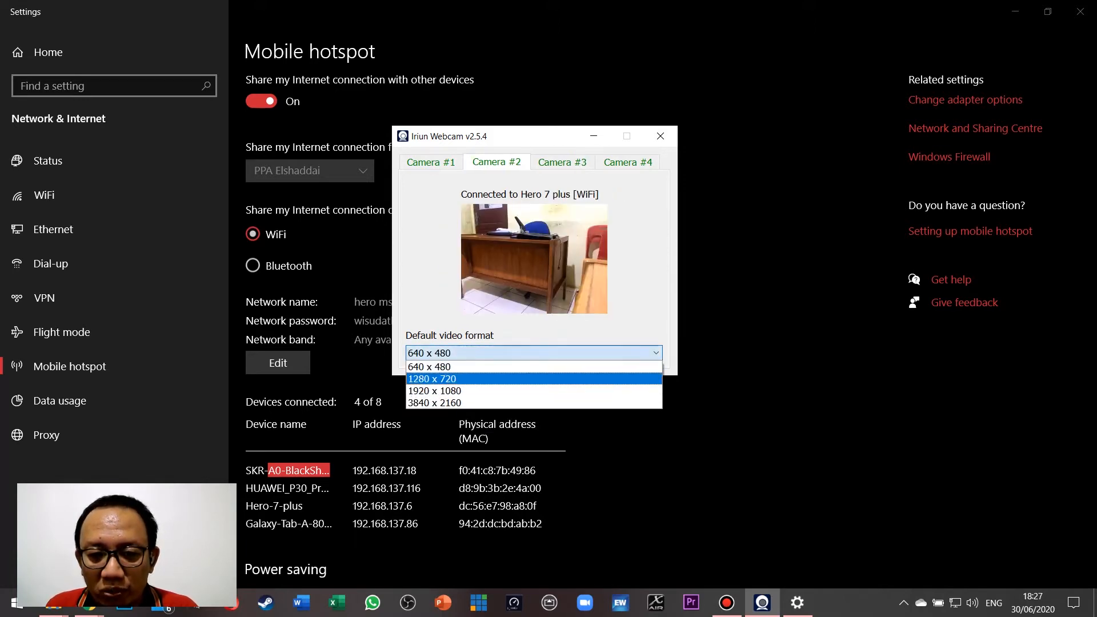
{"action": "left_click", "coordinate": [434, 377]}
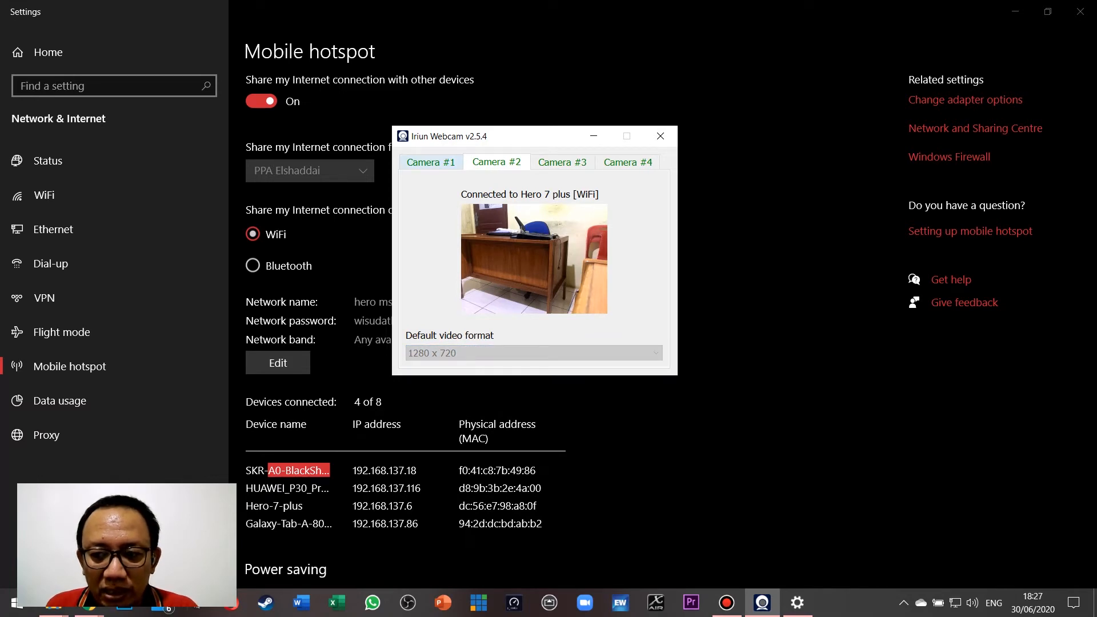
{"action": "left_click", "coordinate": [430, 162]}
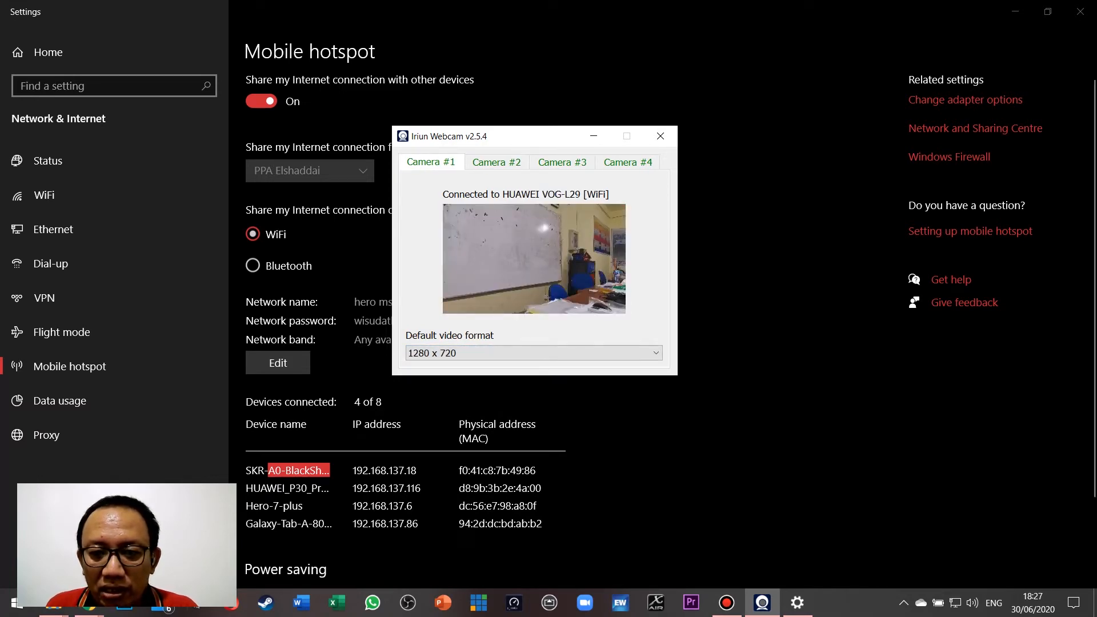
{"action": "left_click", "coordinate": [760, 171]}
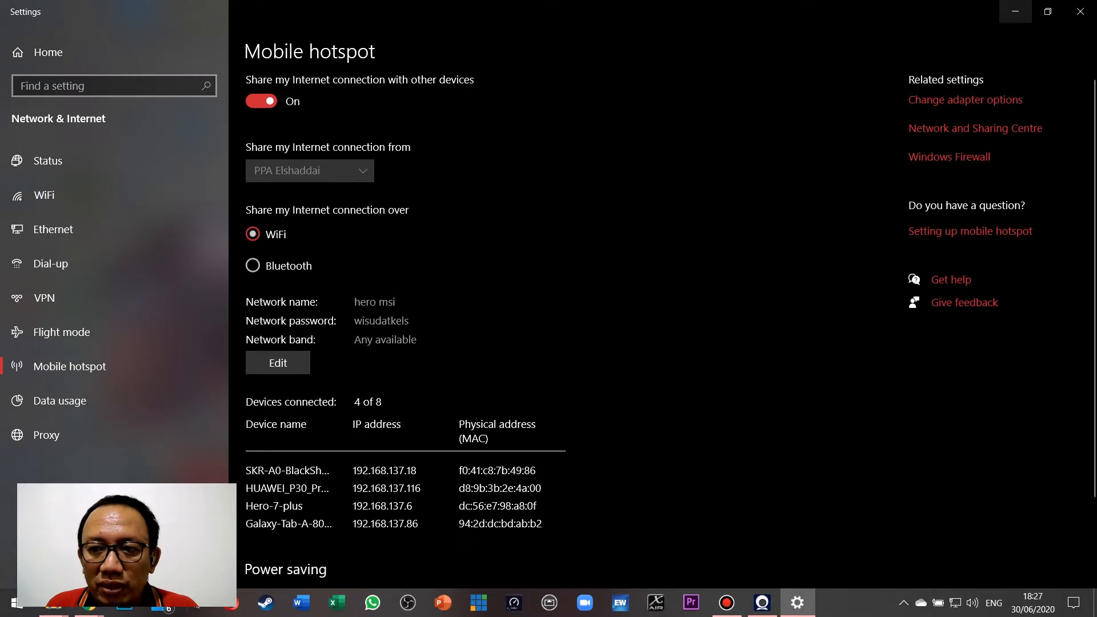
- Minimize the mobile hotspot settings and the Iriun Webcam window, and switch to OBS Studio
{"action": "left_click", "coordinate": [1015, 12]}
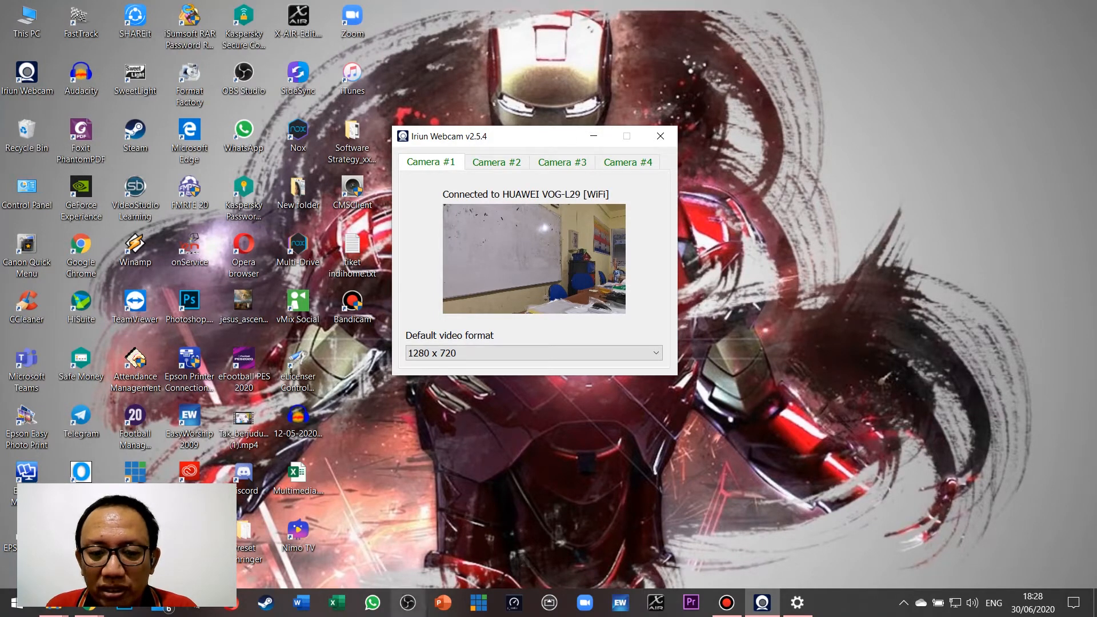
{"action": "left_click", "coordinate": [407, 602]}
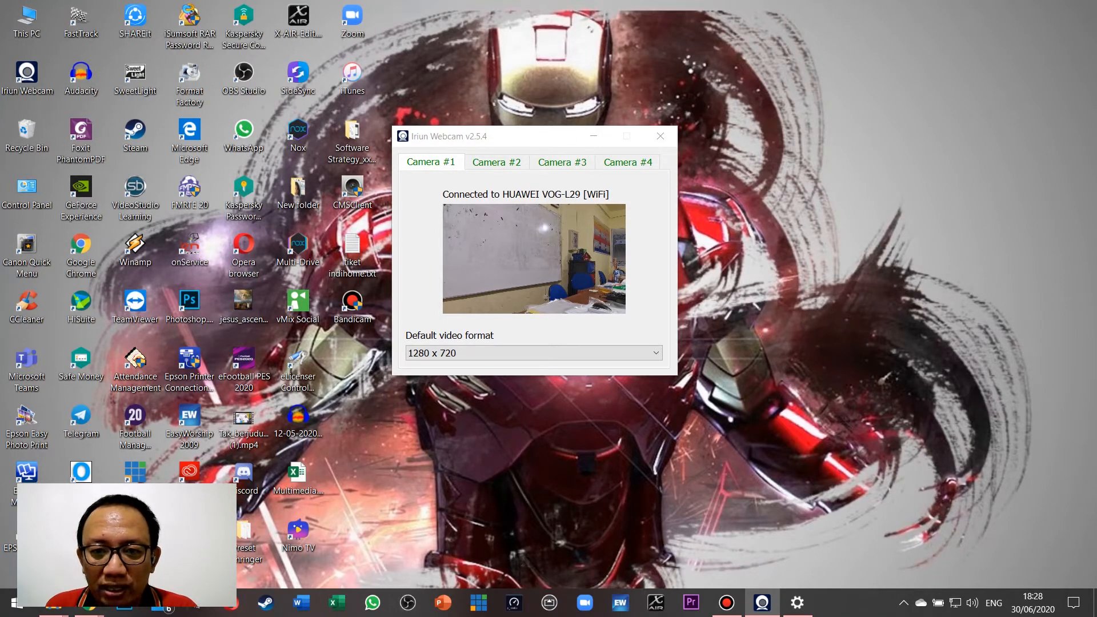
{"action": "left_click", "coordinate": [593, 136]}
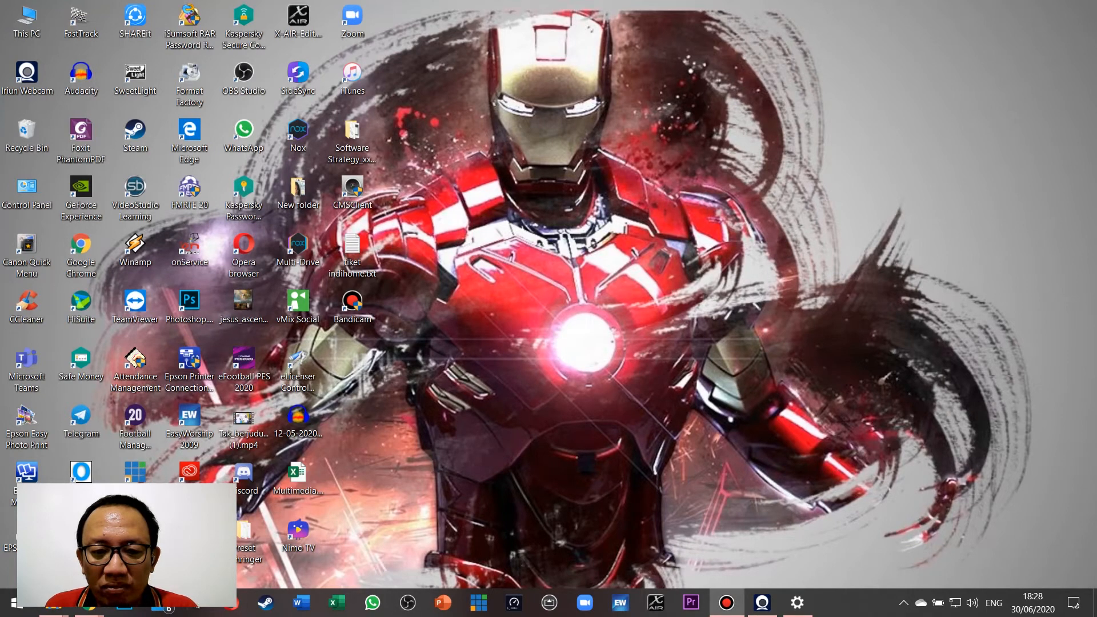
{"action": "left_click", "coordinate": [407, 602]}
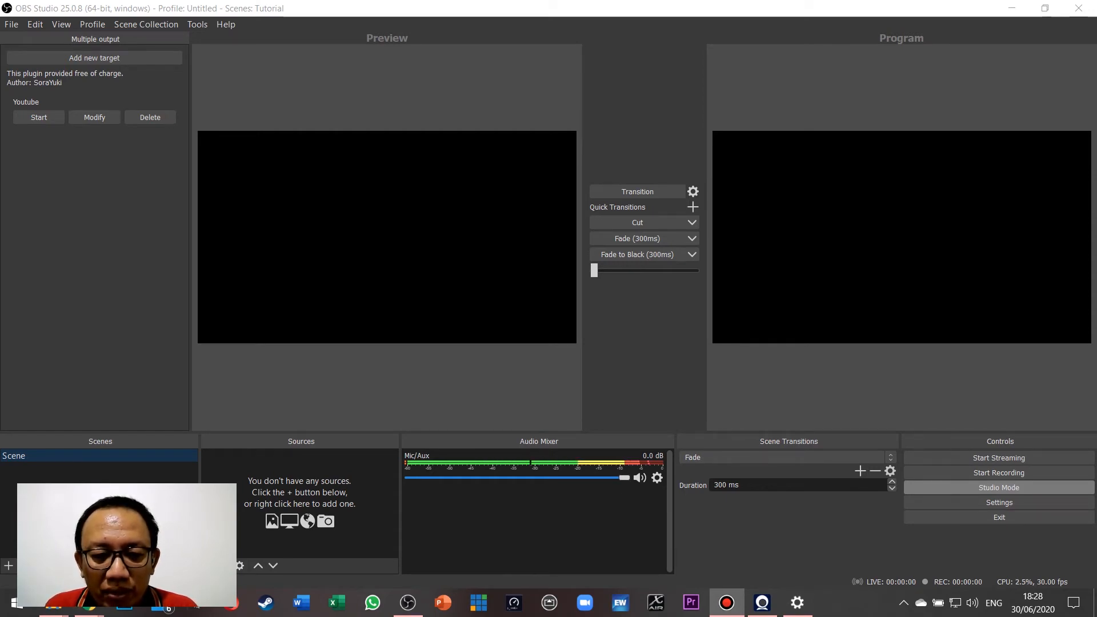
- Add a video capture device source named "iriun 1" to the first scene, using Iriun Webcam as its device
{"action": "left_click", "coordinate": [208, 566]}
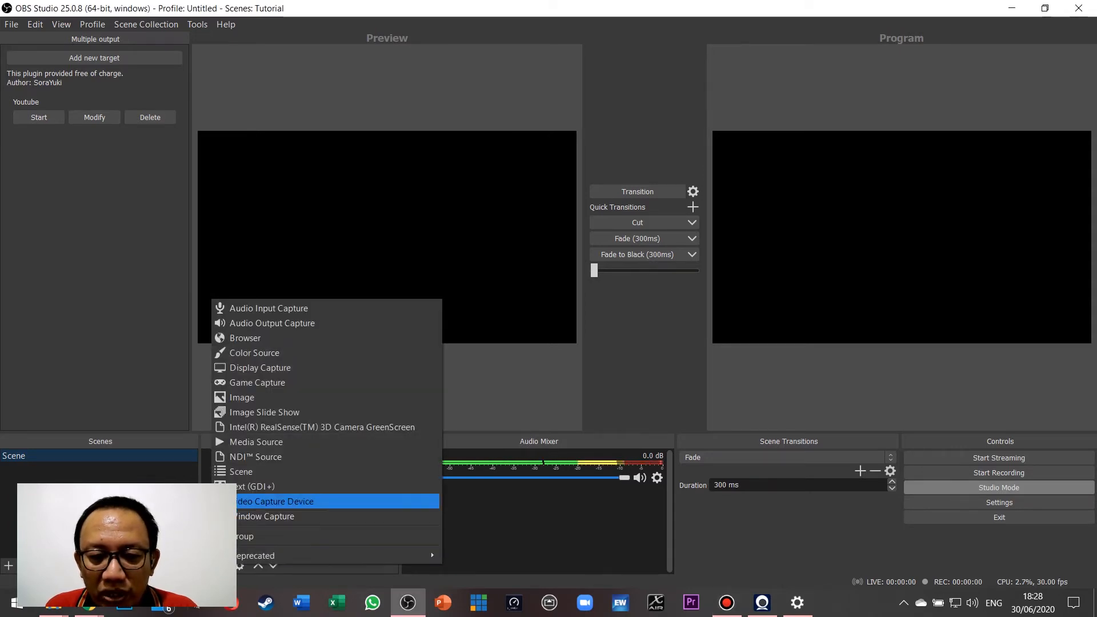
{"action": "left_click", "coordinate": [272, 501]}
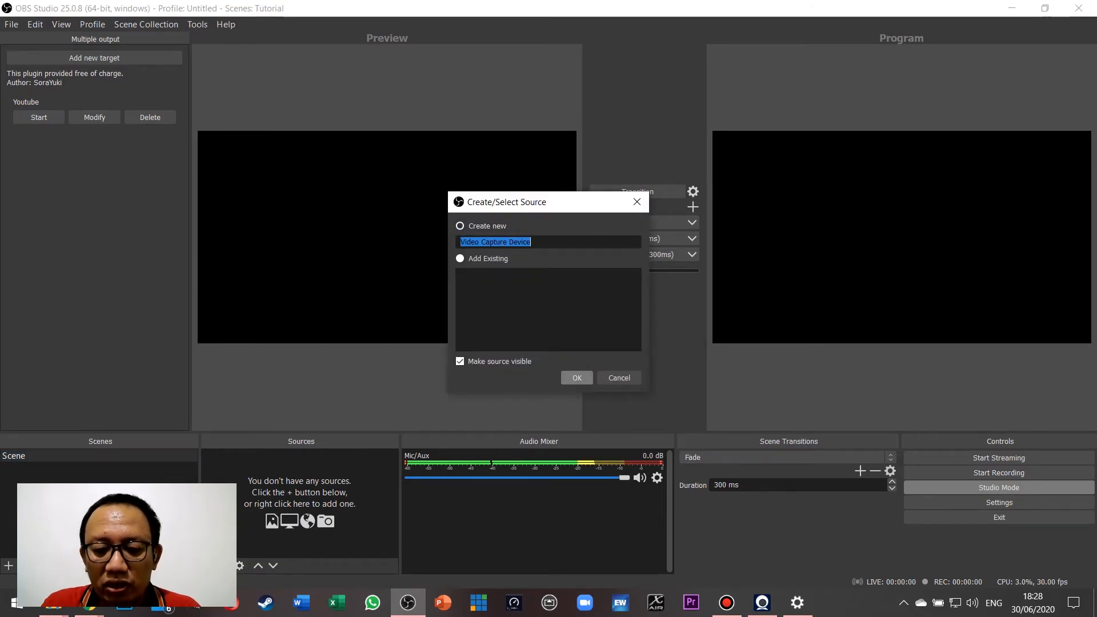
{"action": "type", "text": "iriun 1"}
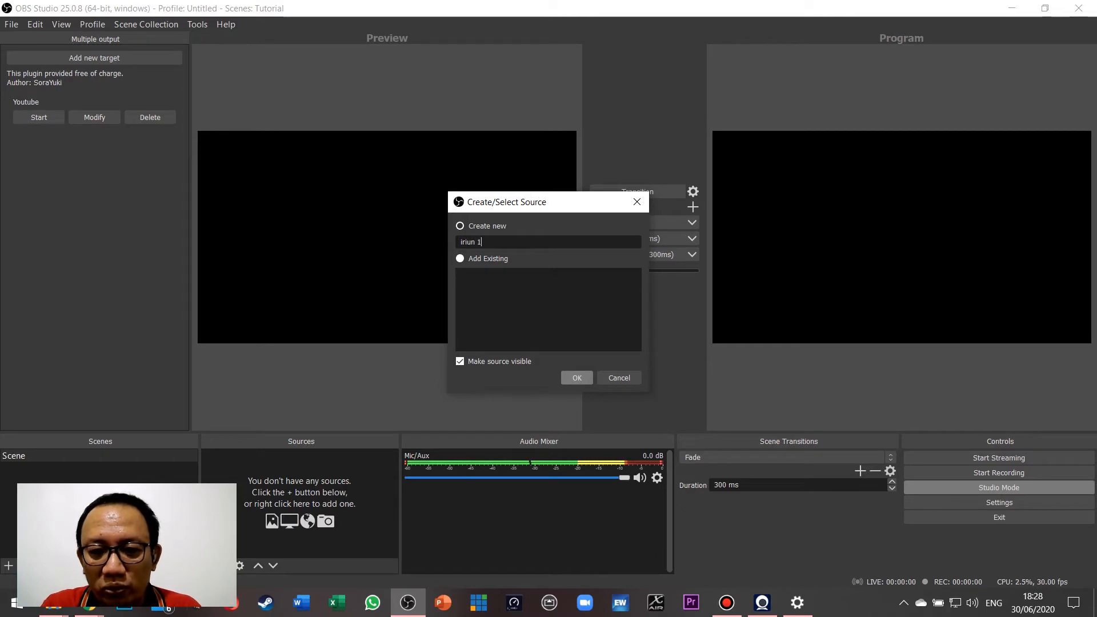
{"action": "key", "text": "Return"}
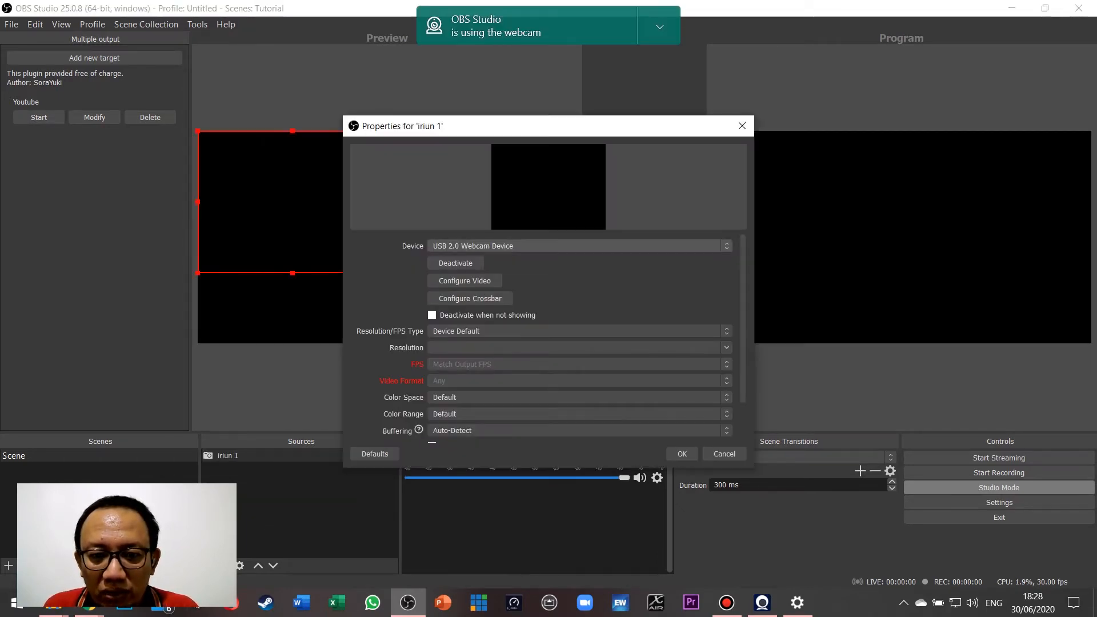
{"action": "left_click", "coordinate": [578, 245]}
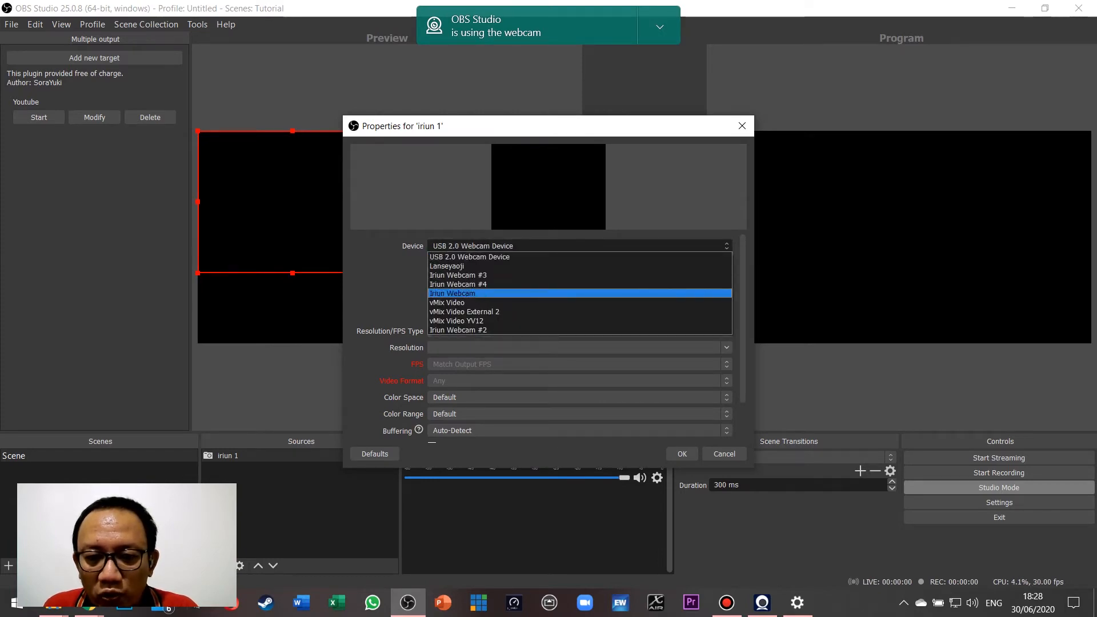
{"action": "left_click", "coordinate": [451, 293]}
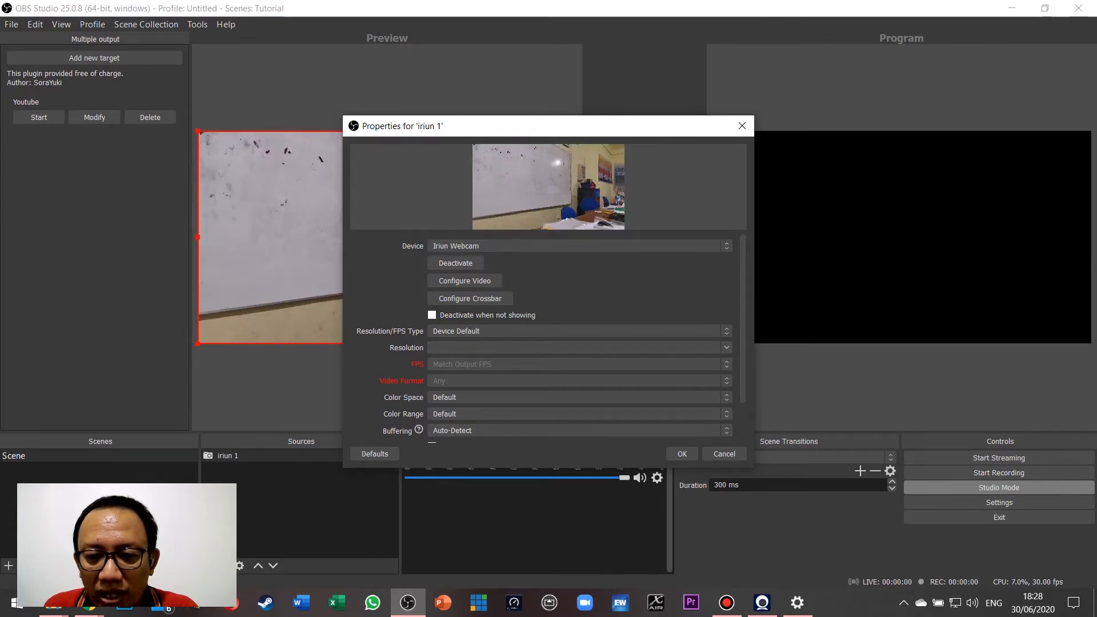
{"action": "left_click", "coordinate": [681, 453]}
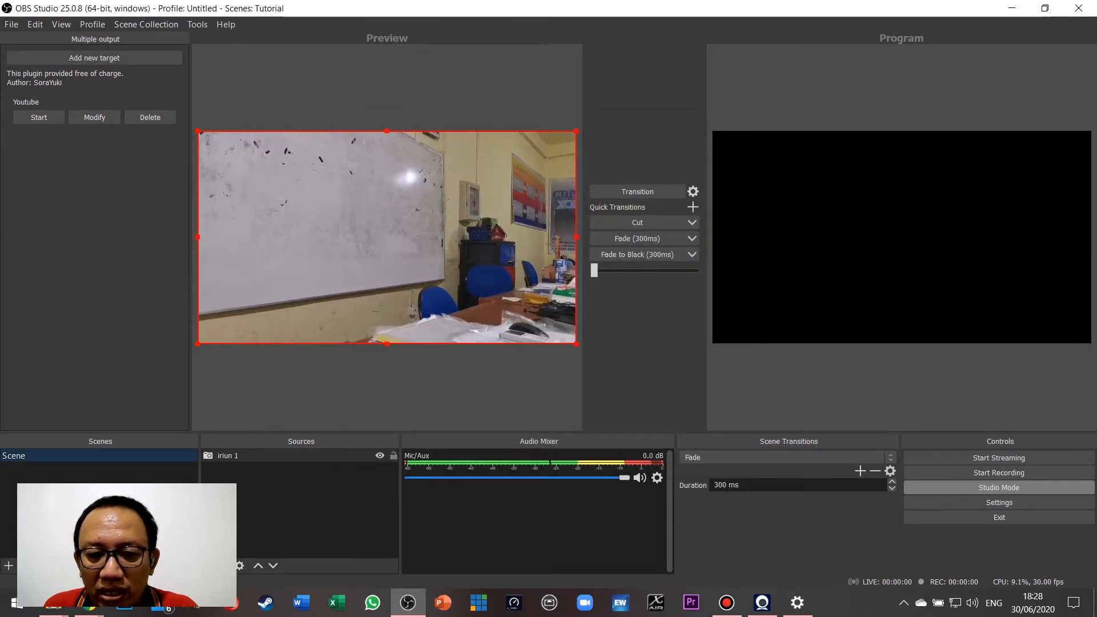
{"action": "left_click", "coordinate": [300, 503]}
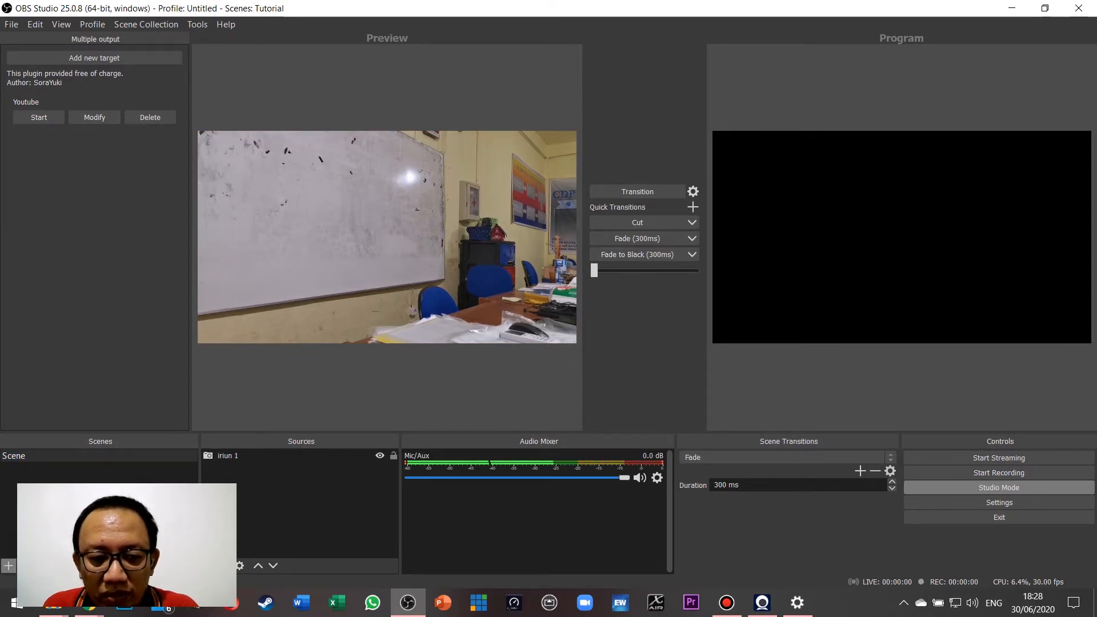
- Add Scene 2 and give it a video capture device source named "iriun 2" with Iriun Webcam #2 as its device
{"action": "left_click", "coordinate": [8, 566]}
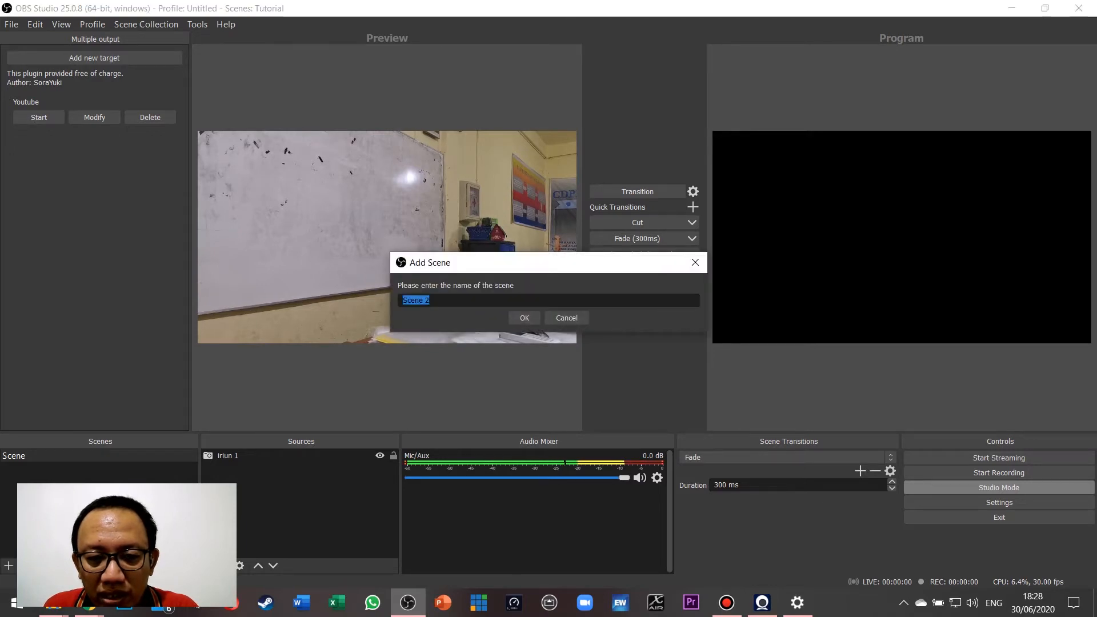
{"action": "left_click", "coordinate": [524, 318]}
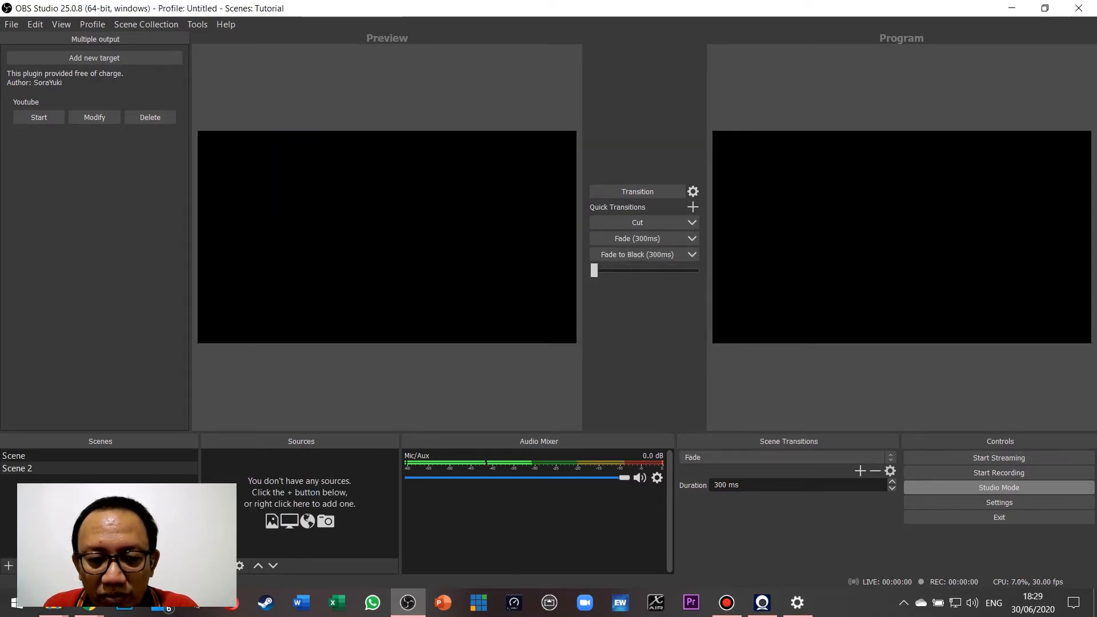
{"action": "left_click", "coordinate": [207, 565]}
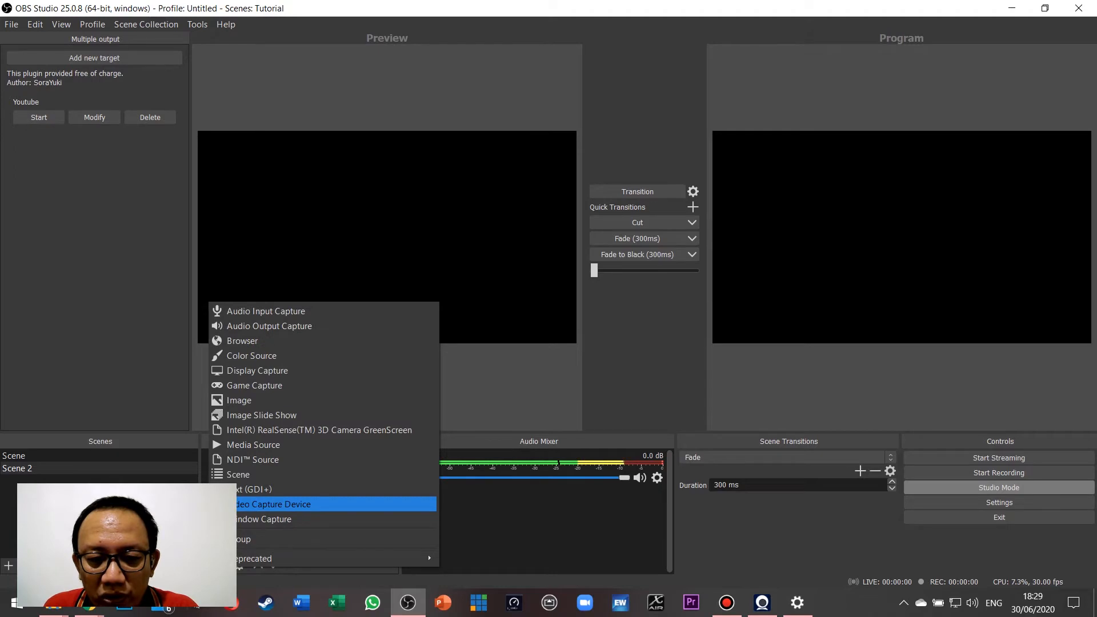
{"action": "left_click", "coordinate": [223, 503]}
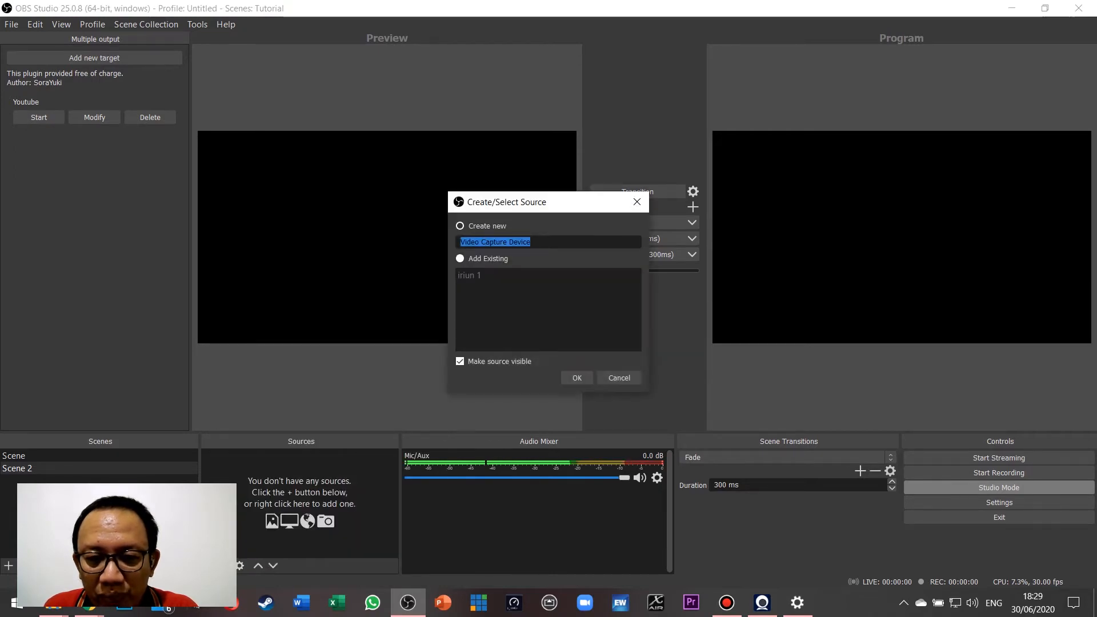
{"action": "type", "text": "iriun 2"}
{"action": "left_click", "coordinate": [577, 378]}
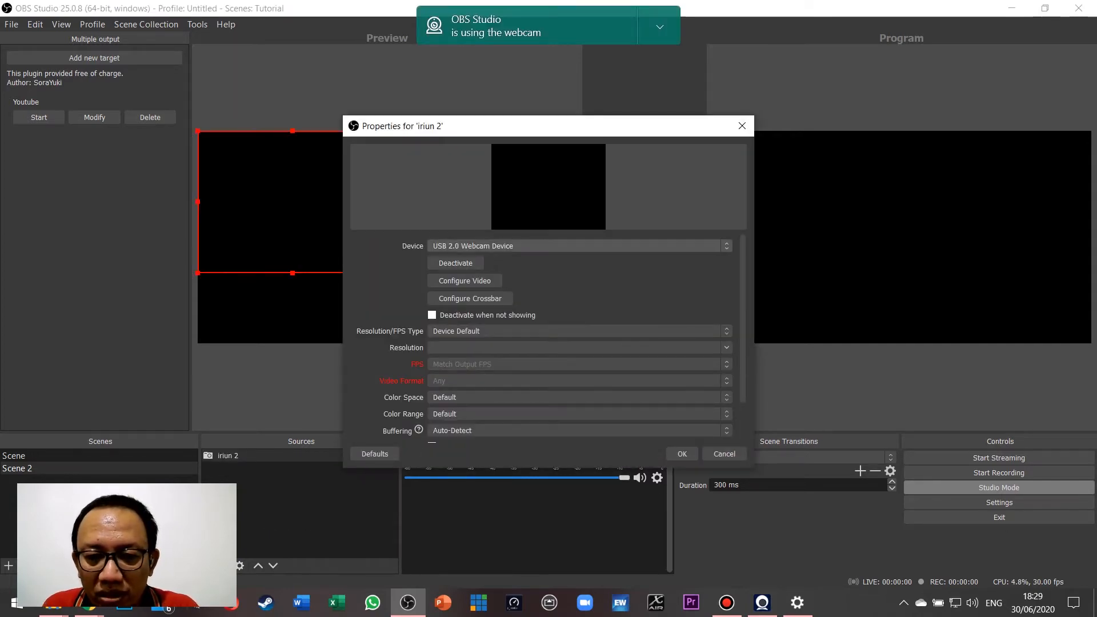
{"action": "left_click", "coordinate": [578, 246]}
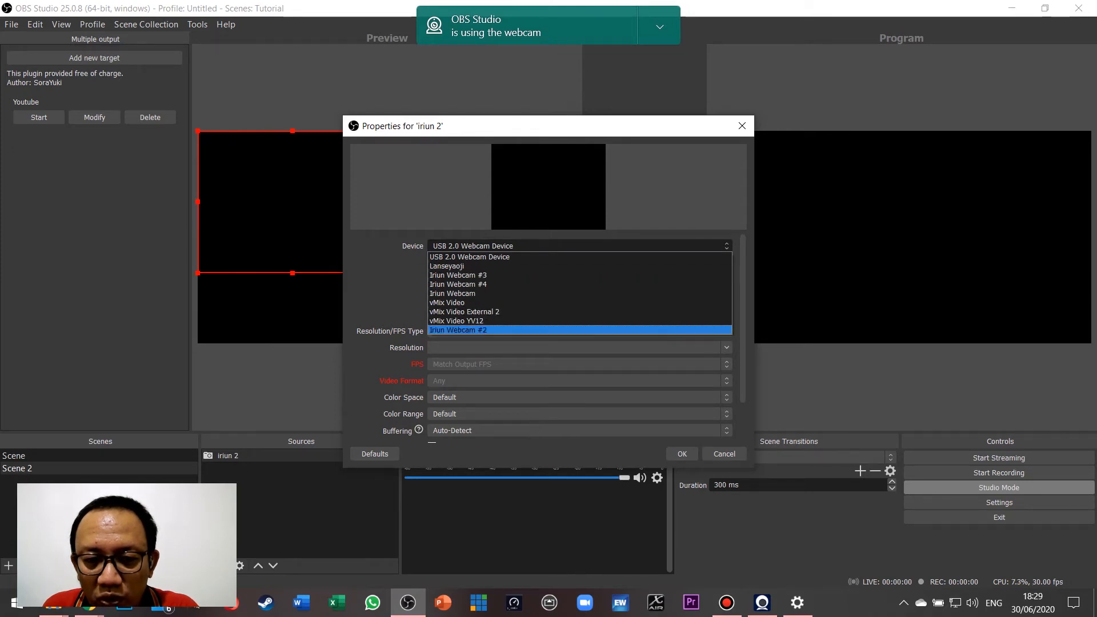
{"action": "left_click", "coordinate": [457, 329]}
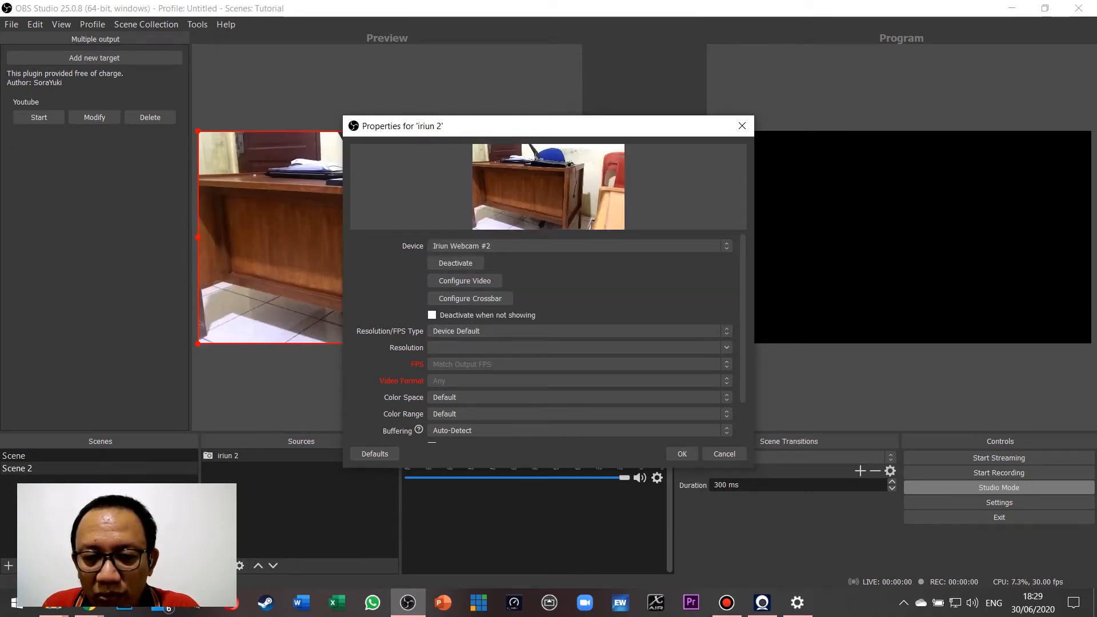
- Try the Custom resolution/FPS type for iriun 2, check Camera #1's format in Iriun Webcam, and restore Device Default
{"action": "left_click", "coordinate": [458, 331]}
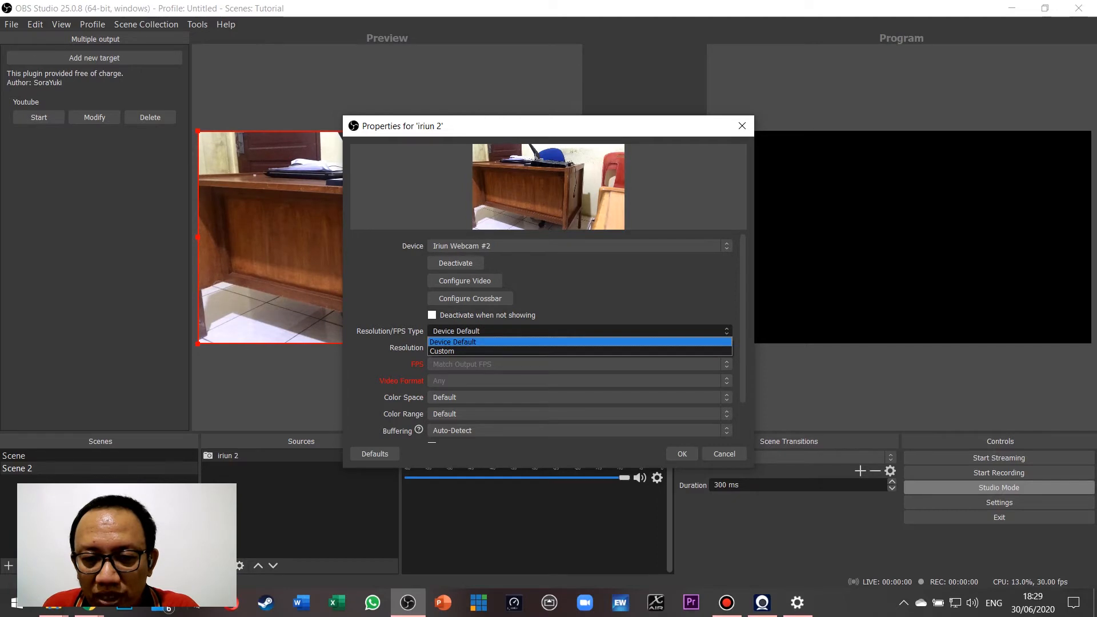
{"action": "left_click", "coordinate": [458, 351]}
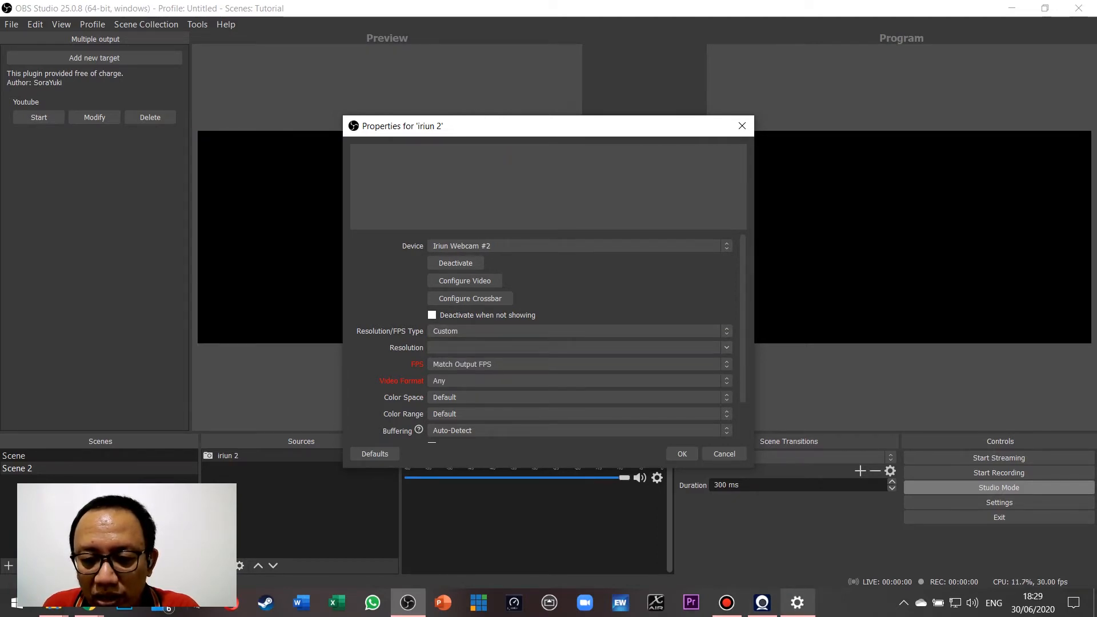
{"action": "left_click", "coordinate": [762, 602]}
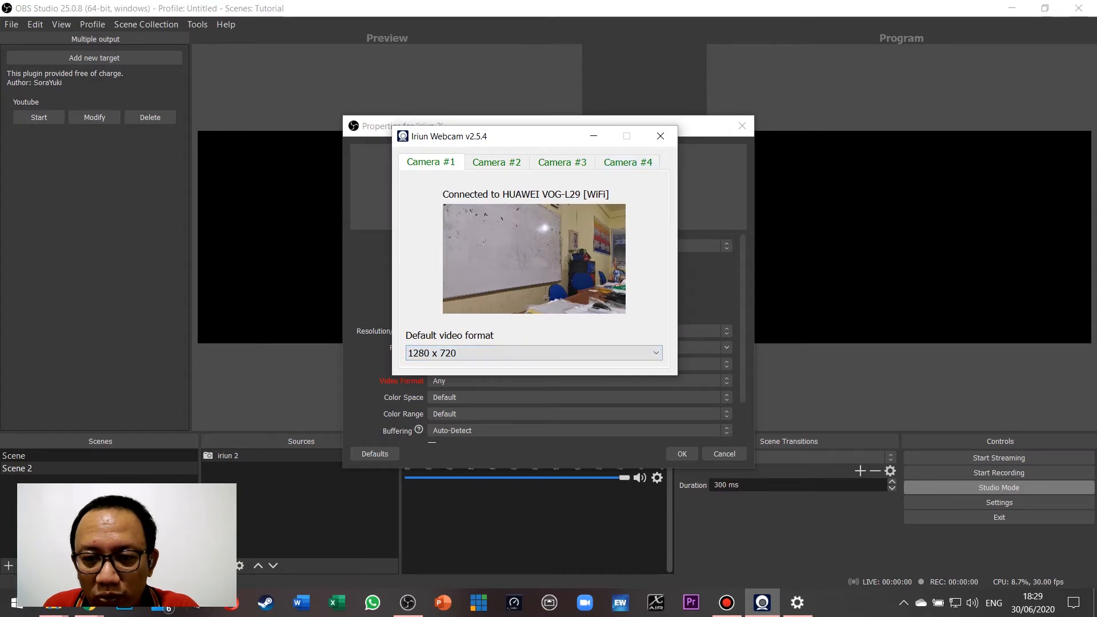
{"action": "left_click", "coordinate": [593, 136]}
{"action": "left_click", "coordinate": [578, 330]}
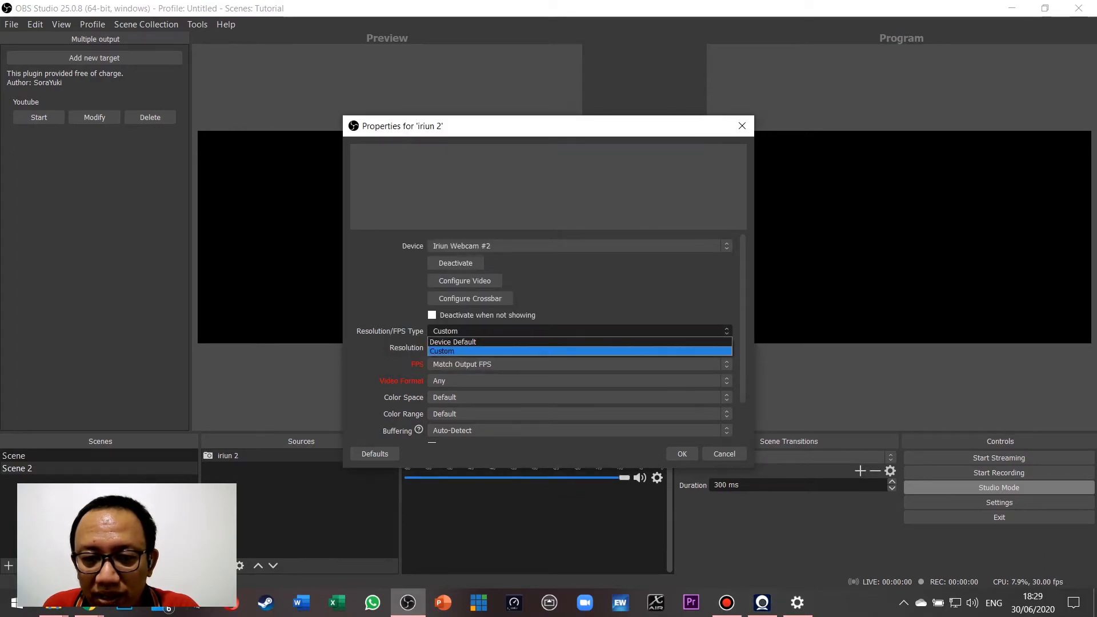
{"action": "left_click", "coordinate": [452, 341]}
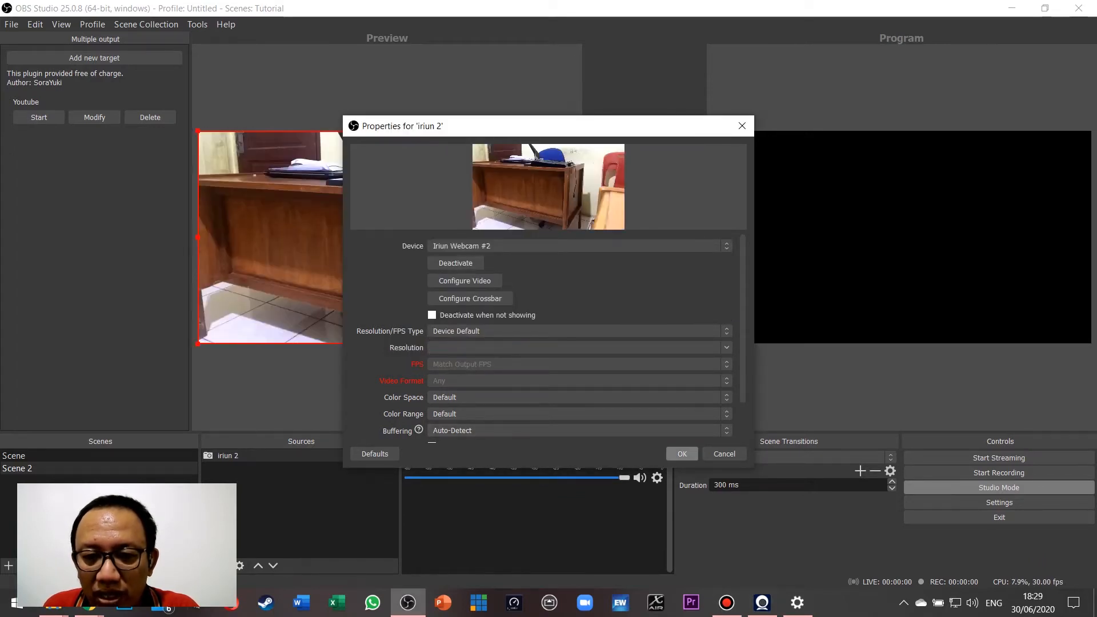
- Accept the iriun 2 source properties and add a new scene named Scene 3
{"action": "key", "text": "Return"}
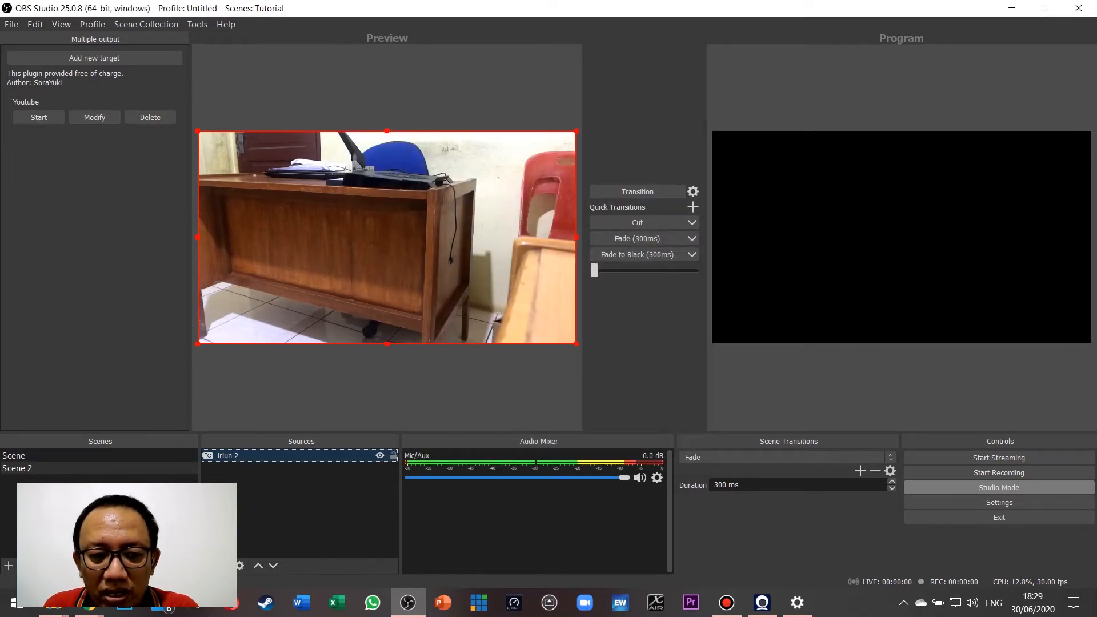
{"action": "left_click", "coordinate": [9, 565]}
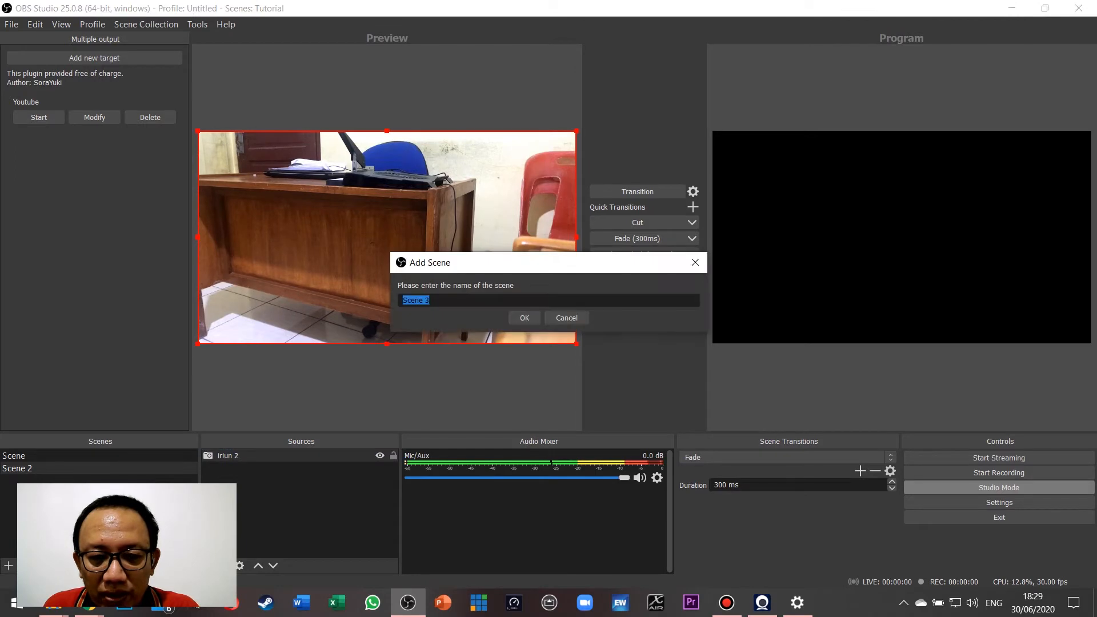
{"action": "left_click", "coordinate": [524, 318]}
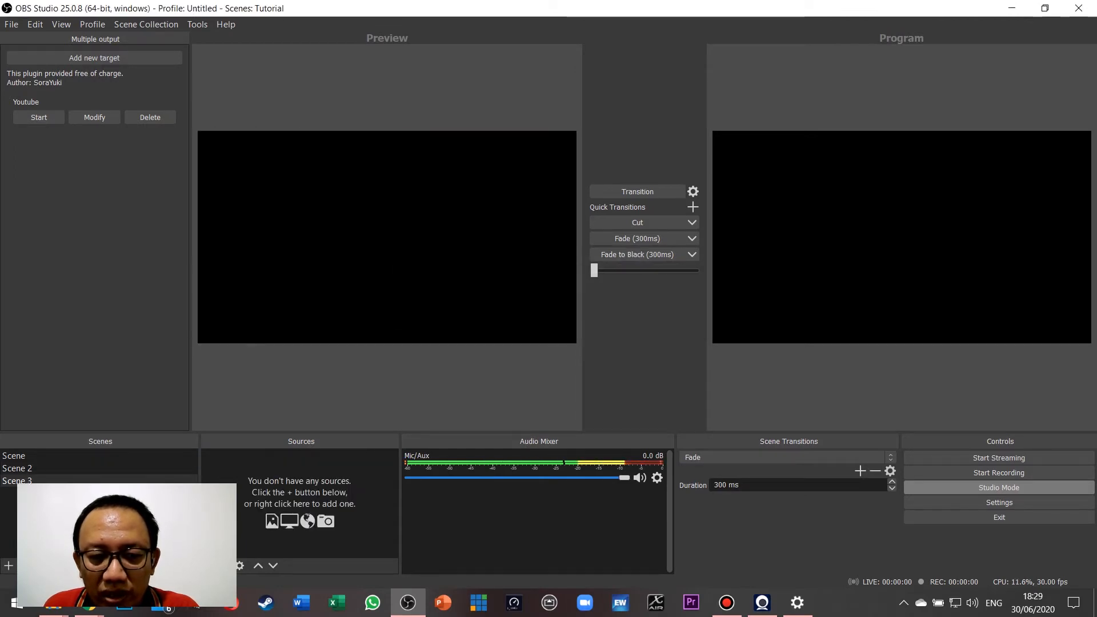
- Add a video capture device source named "iriun 3" to Scene 3, using Iriun Webcam #3 as its device
{"action": "left_click", "coordinate": [209, 565]}
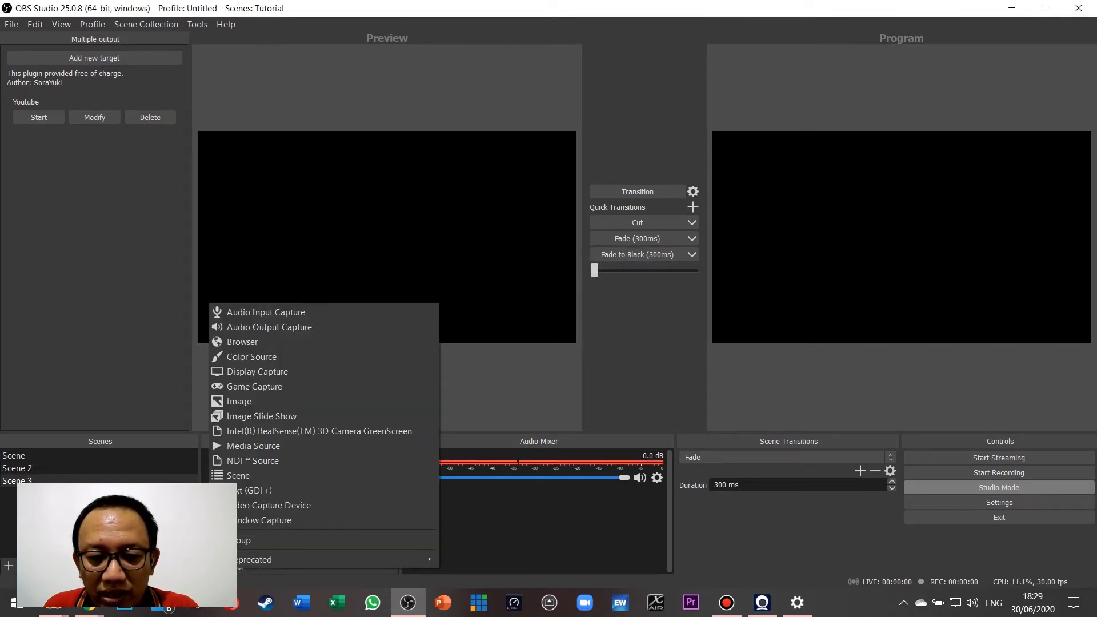
{"action": "left_click", "coordinate": [229, 505]}
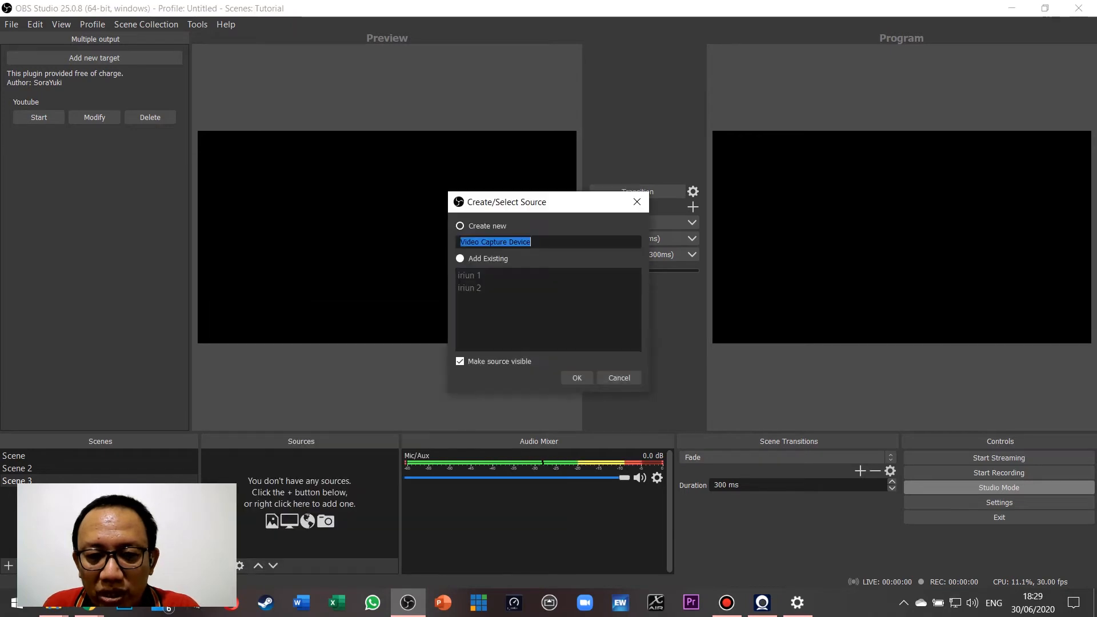
{"action": "type", "text": "iriun 3"}
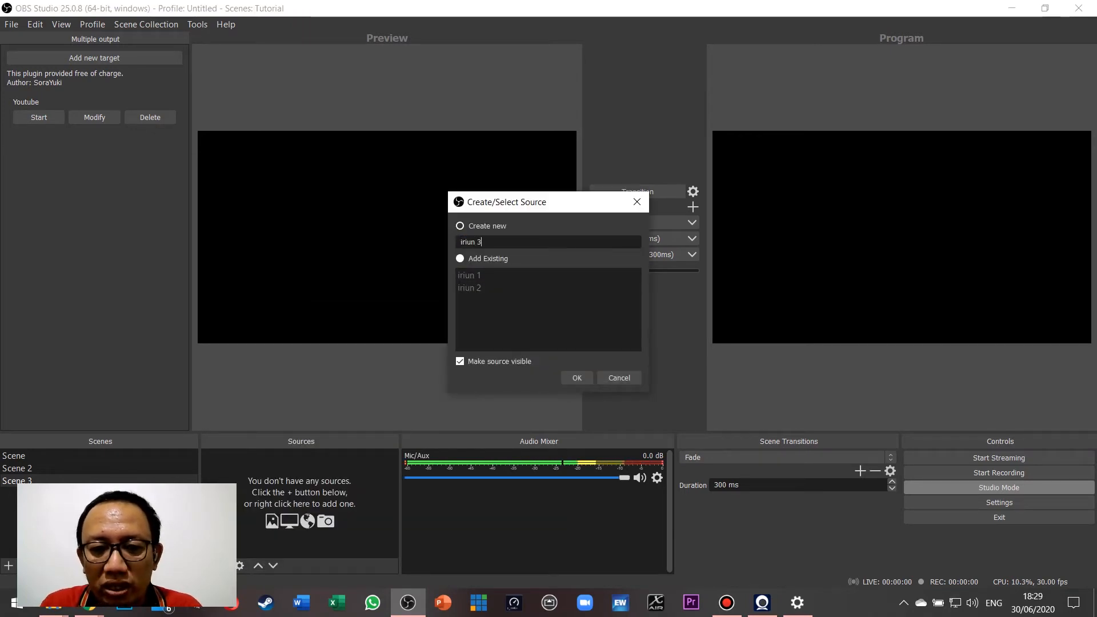
{"action": "left_click", "coordinate": [577, 378]}
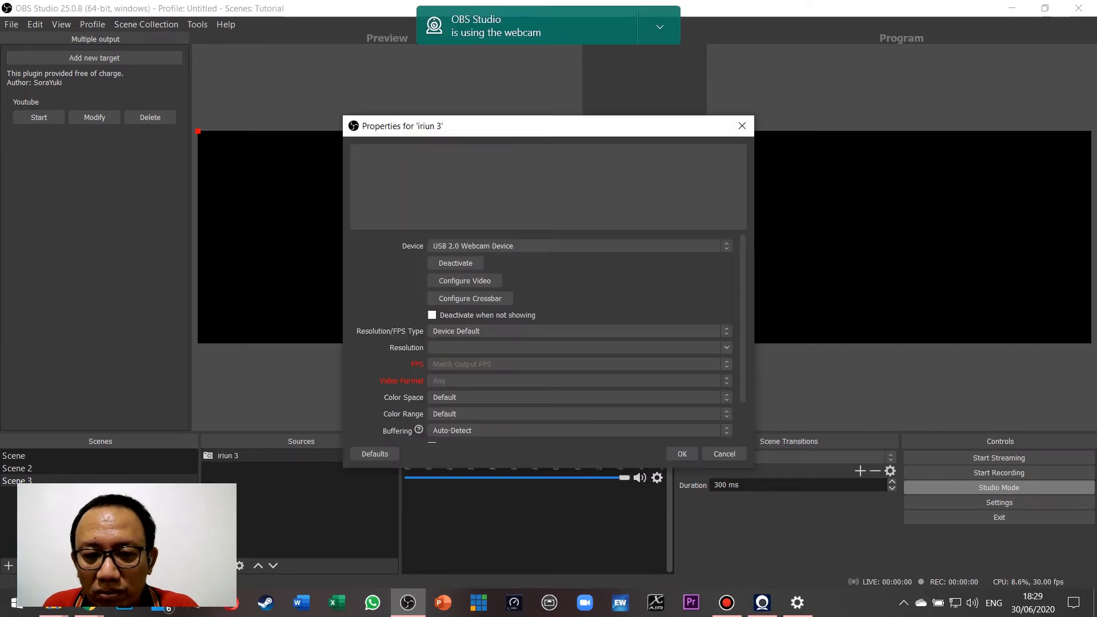
{"action": "left_click", "coordinate": [577, 246]}
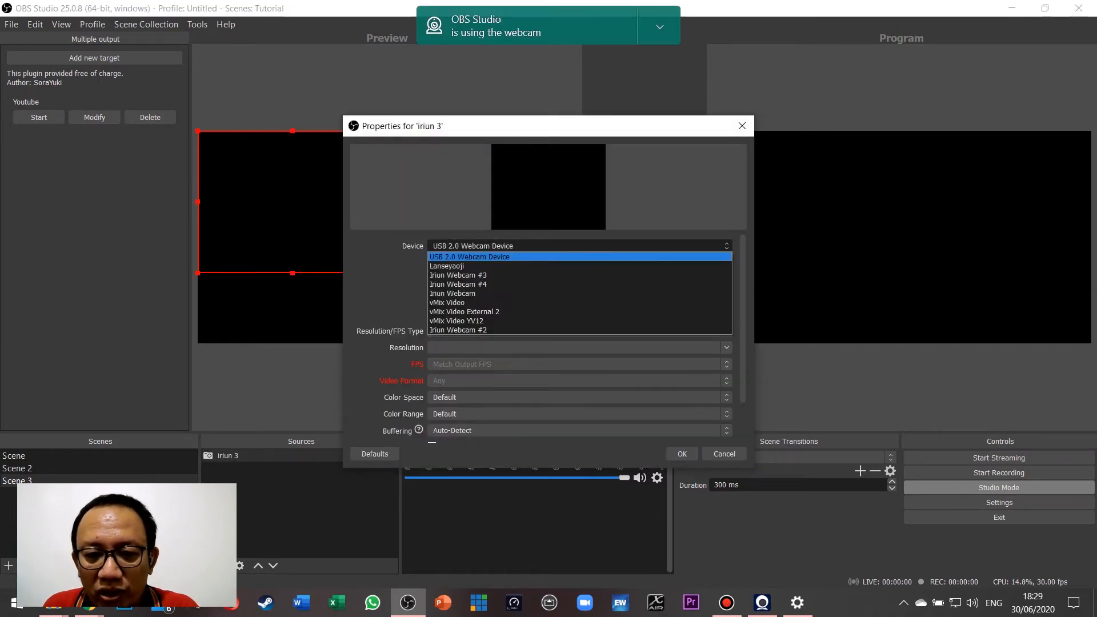
{"action": "left_click", "coordinate": [457, 275]}
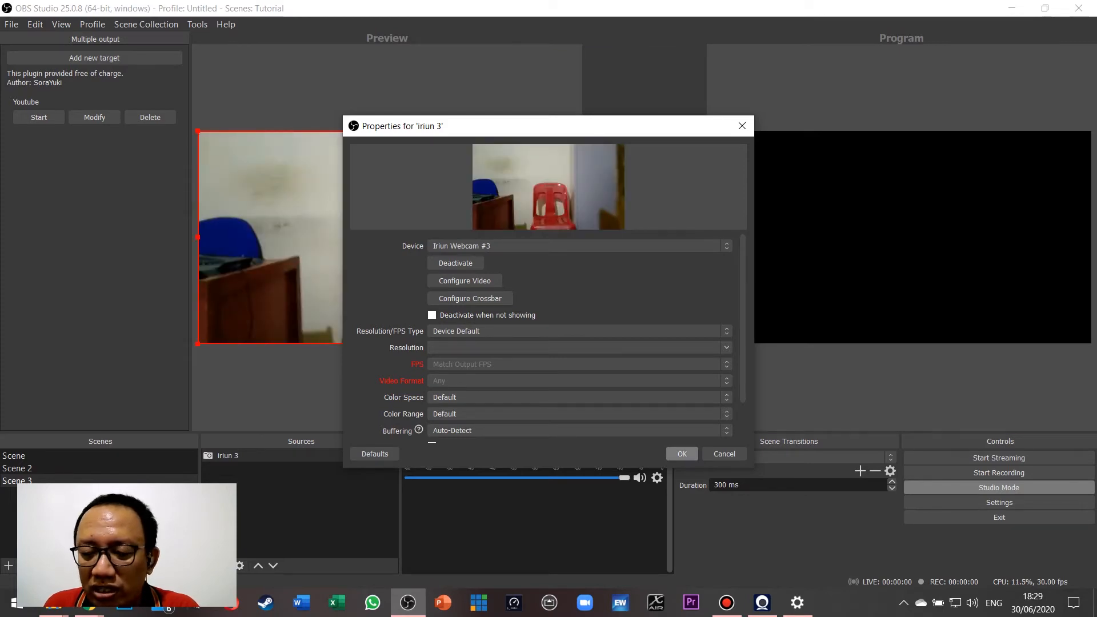
{"action": "key", "text": "Return"}
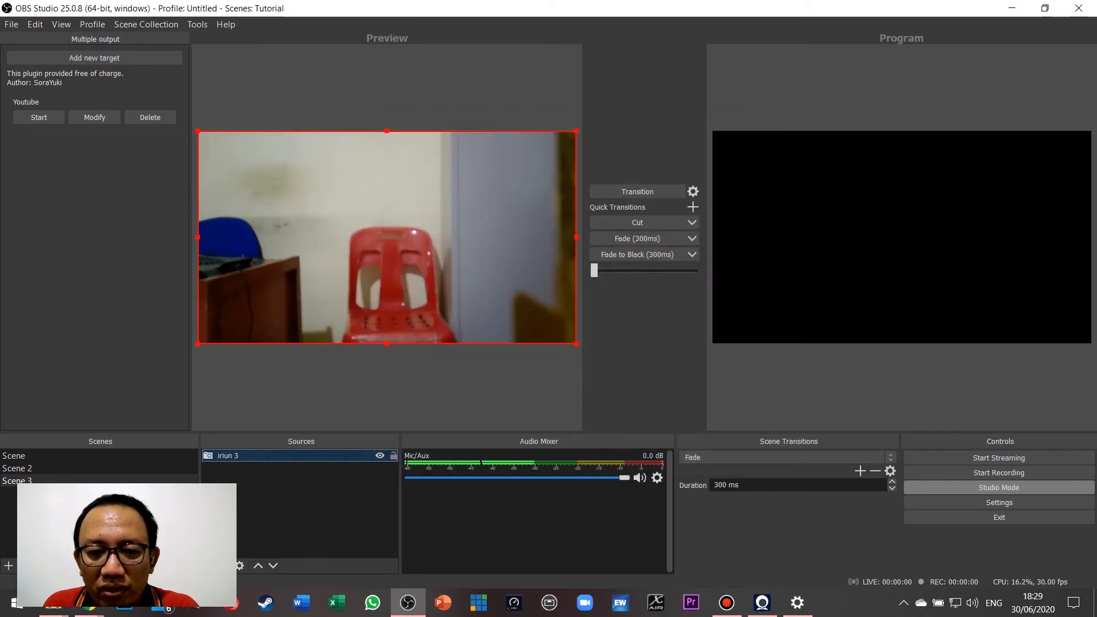
{"action": "left_click", "coordinate": [17, 480]}
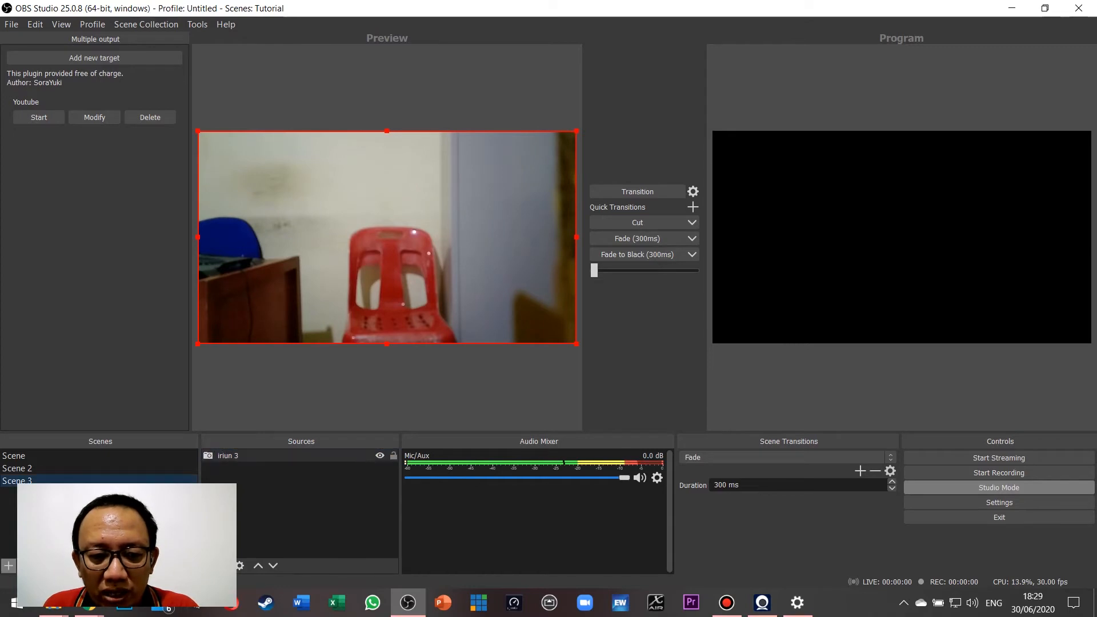
- Add Scene 4 and give it a video capture device source named "iriun 4" with Iriun Webcam #4 as its device
{"action": "left_click", "coordinate": [8, 566]}
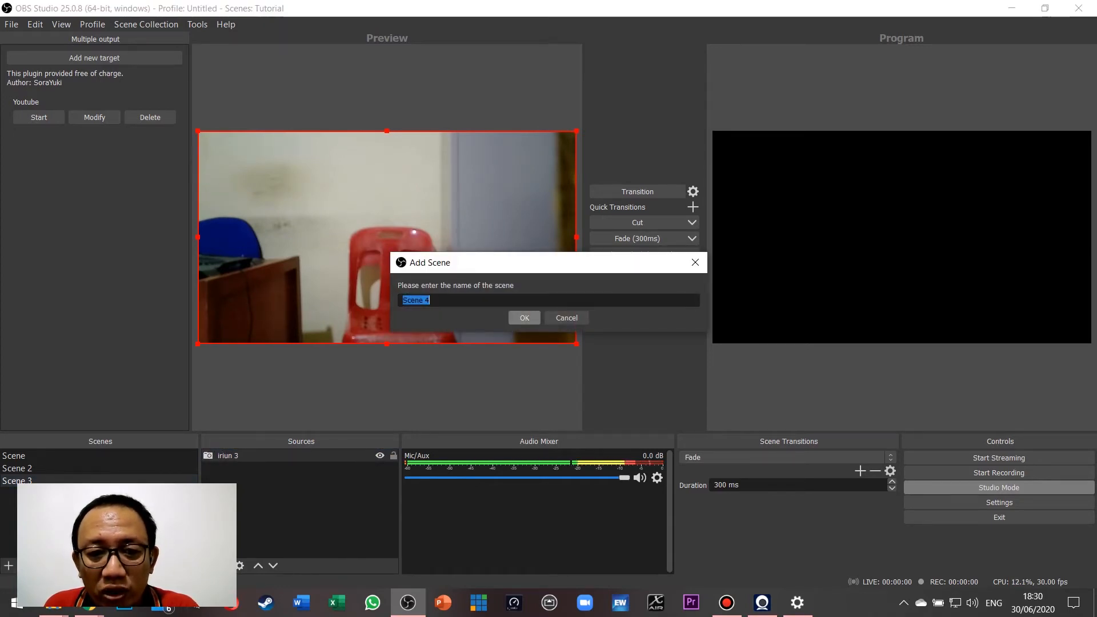
{"action": "left_click", "coordinate": [524, 318]}
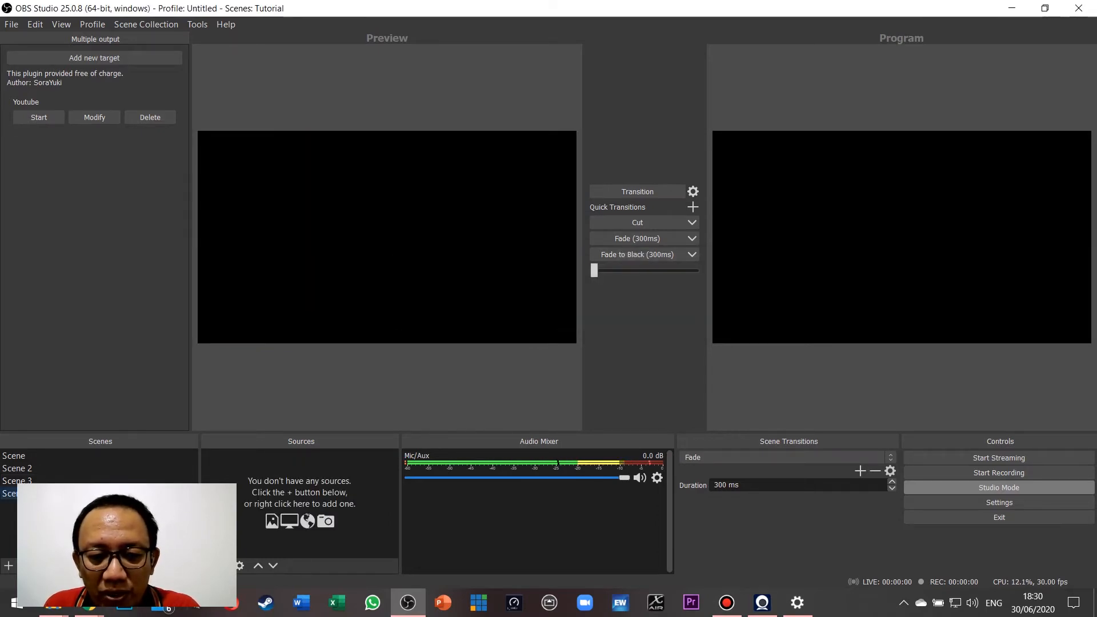
{"action": "left_click", "coordinate": [211, 565]}
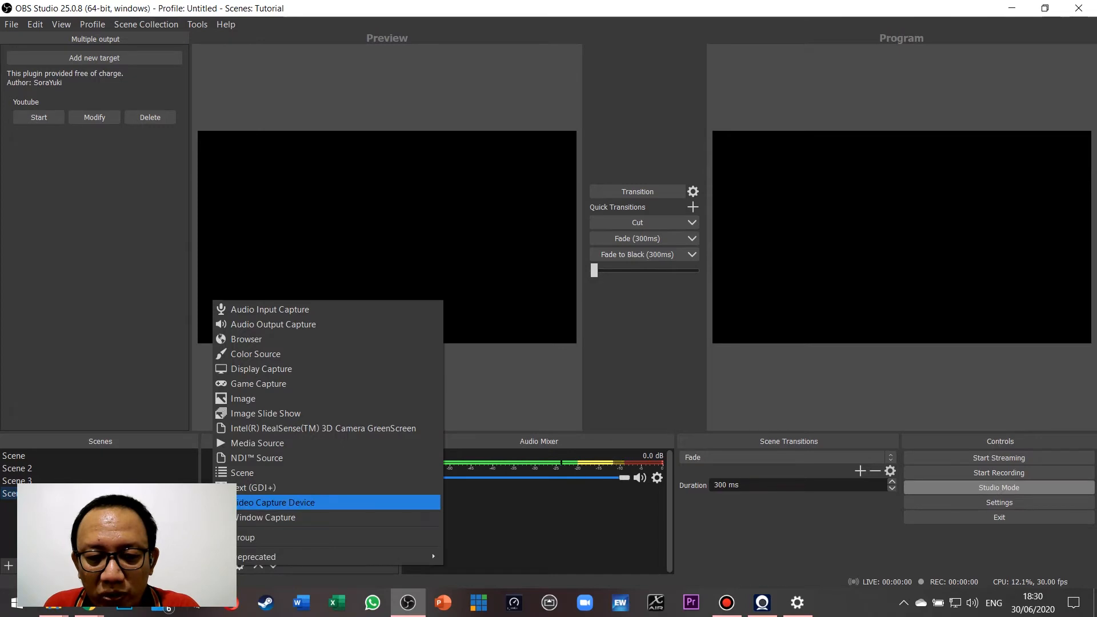
{"action": "left_click", "coordinate": [229, 502]}
{"action": "type", "text": "iriun 4"}
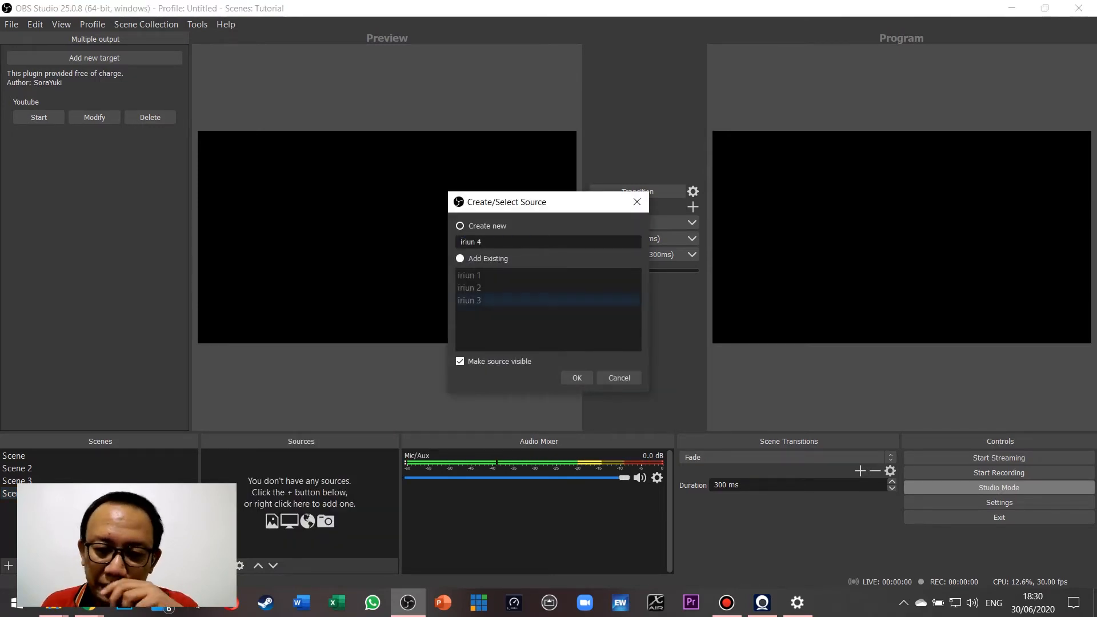
{"action": "key", "text": "Return"}
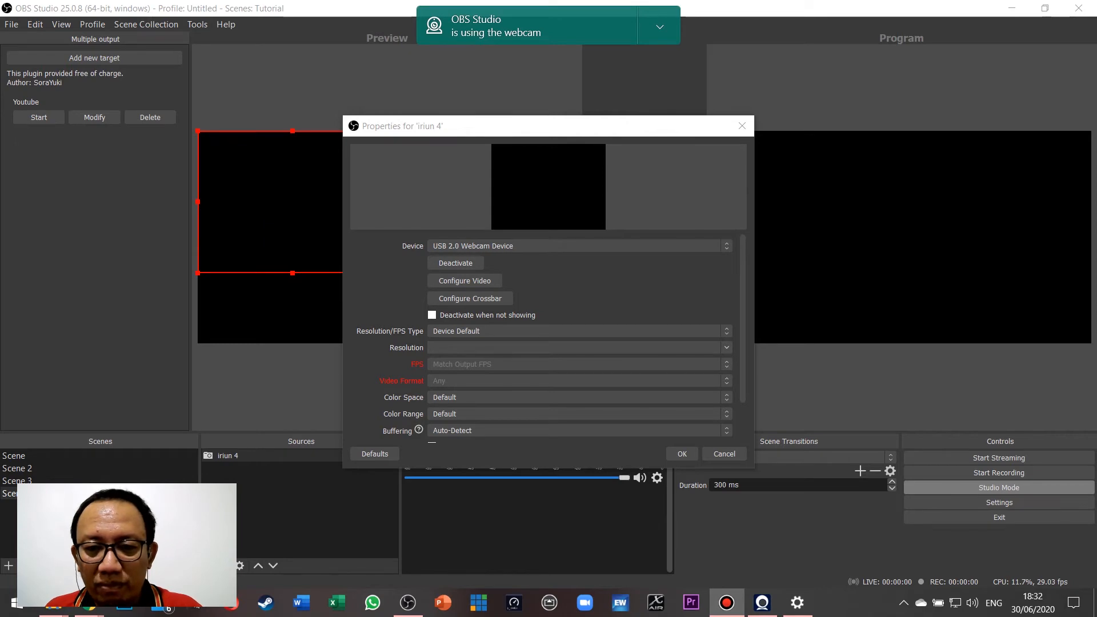
{"action": "left_click", "coordinate": [578, 246]}
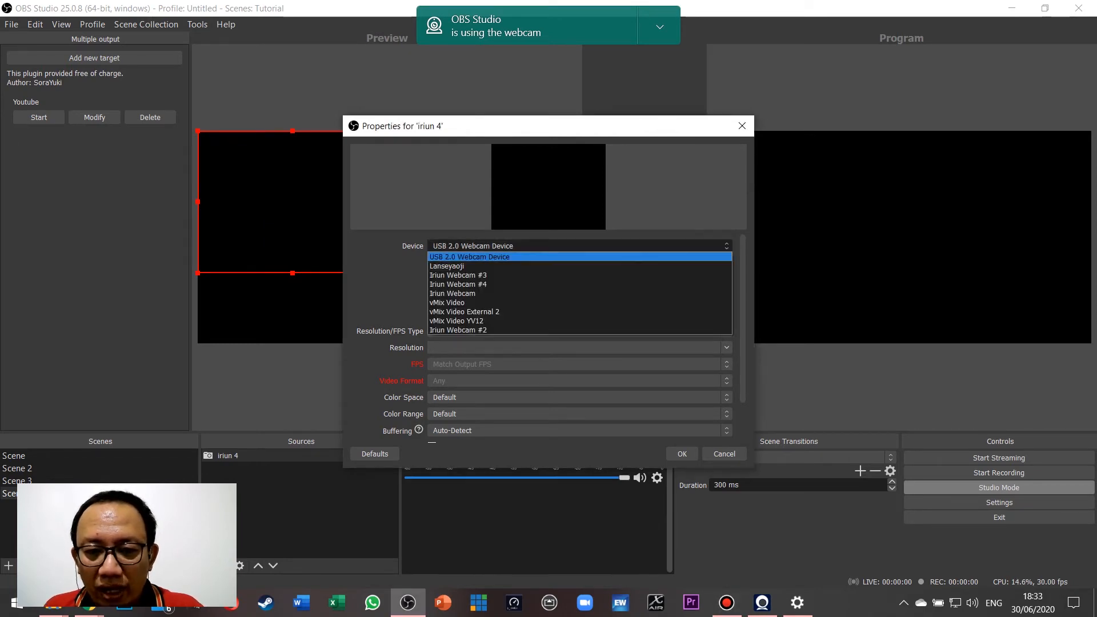
{"action": "left_click", "coordinate": [458, 284]}
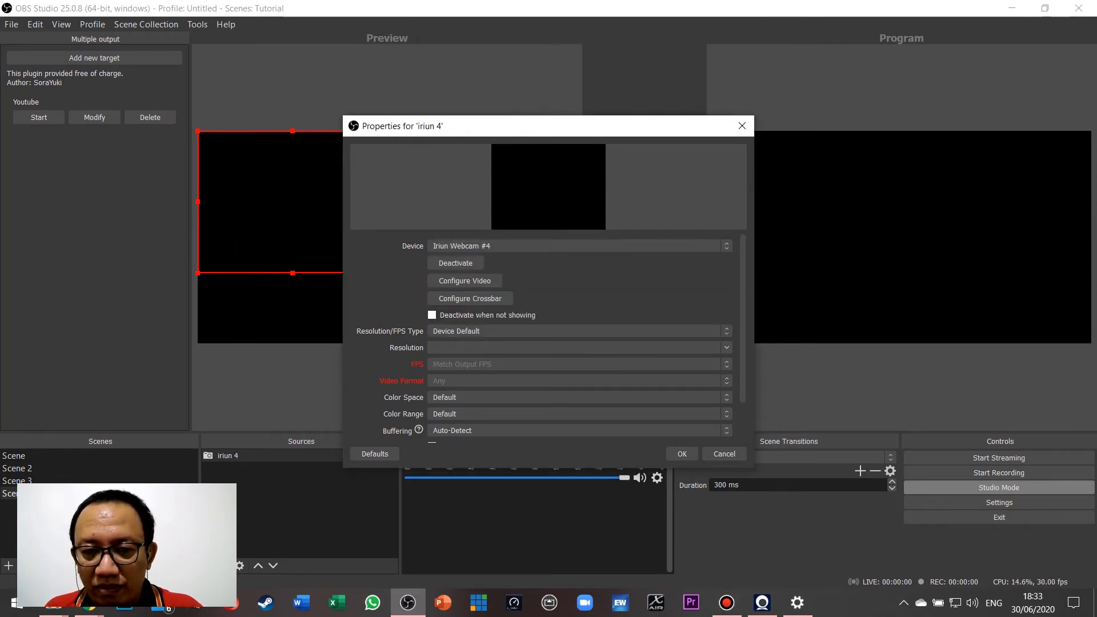
{"action": "key", "text": "Return"}
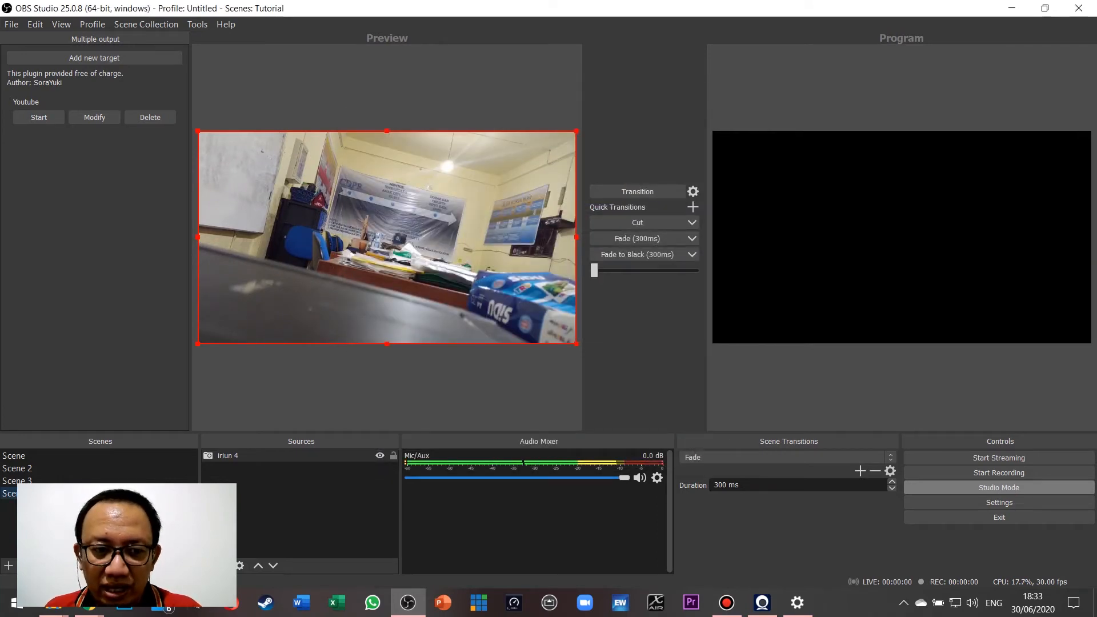
- Check the camera previews of Scene, Scene 2, Scene 3 and Scene 4 one after another
{"action": "left_click", "coordinate": [46, 455]}
{"action": "left_click", "coordinate": [17, 468]}
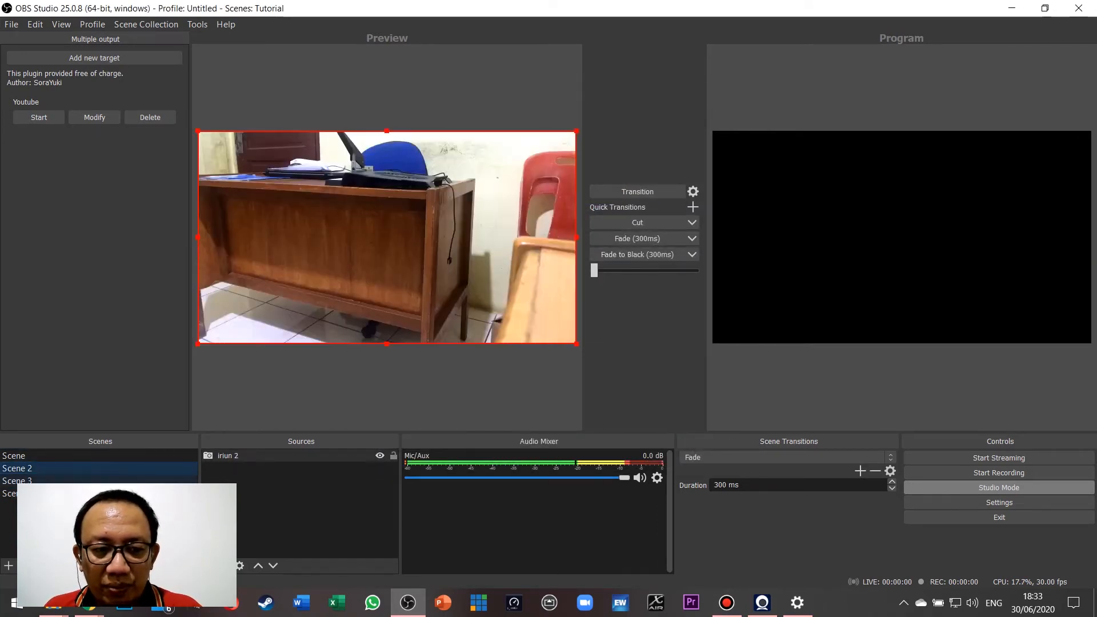
{"action": "left_click", "coordinate": [17, 480]}
{"action": "left_click", "coordinate": [10, 493]}
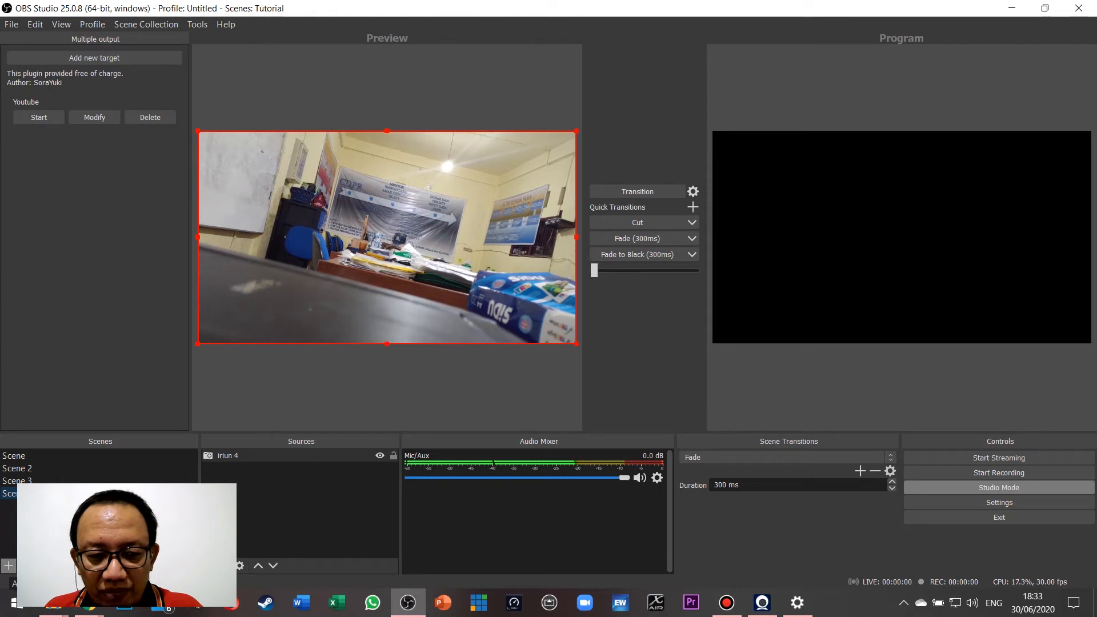
- Add Scene 5 and insert the existing iriun 1 video capture source into it
{"action": "left_click", "coordinate": [9, 565]}
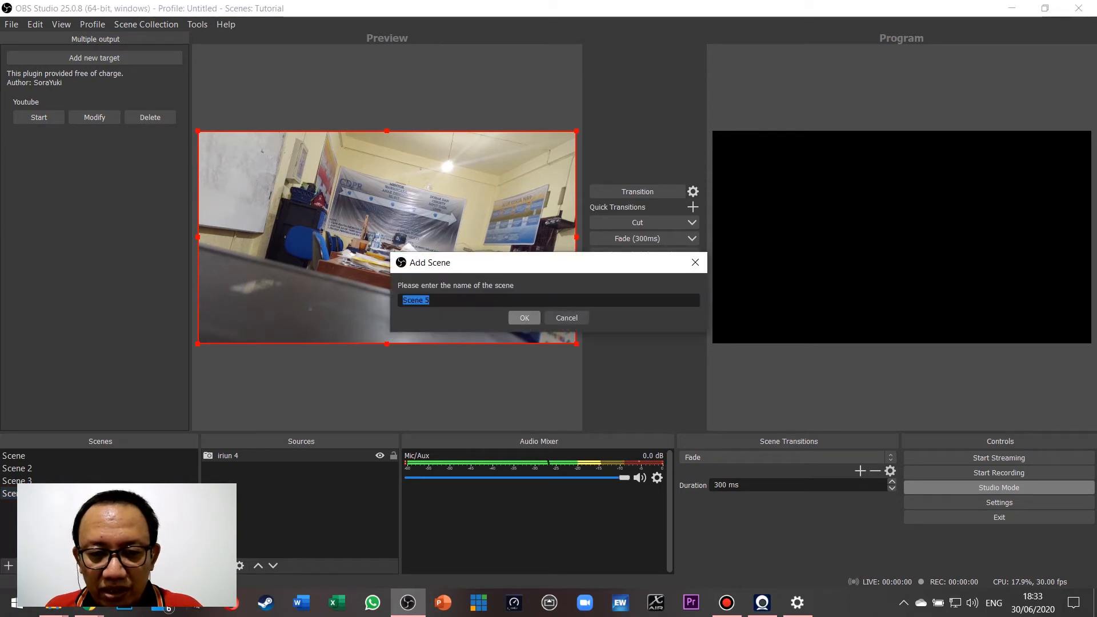
{"action": "left_click", "coordinate": [523, 318]}
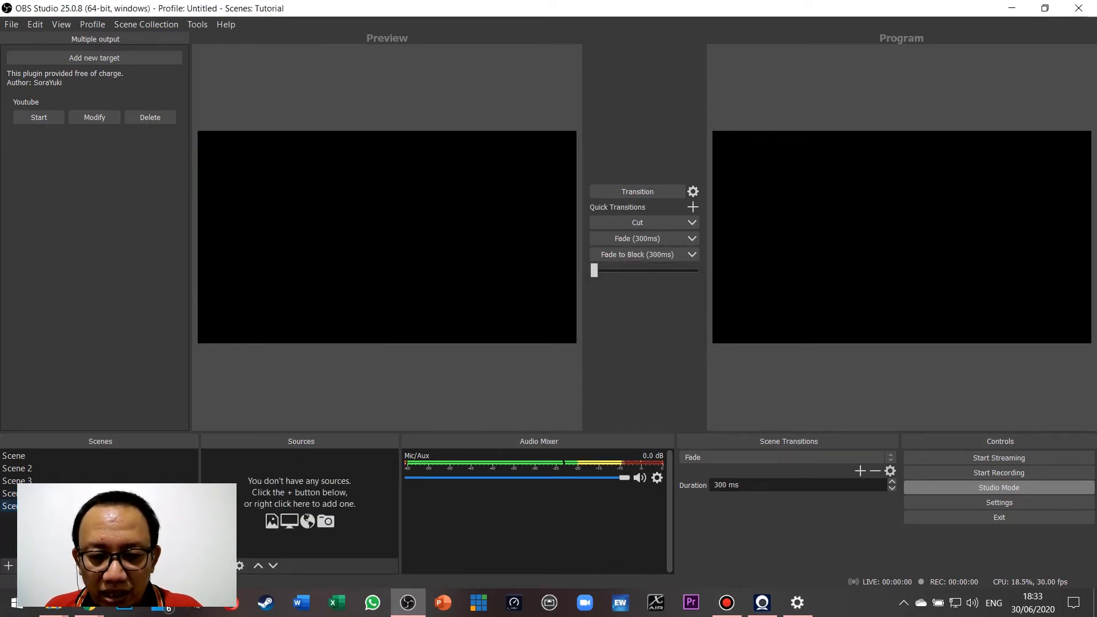
{"action": "left_click", "coordinate": [209, 565]}
{"action": "left_click", "coordinate": [266, 506]}
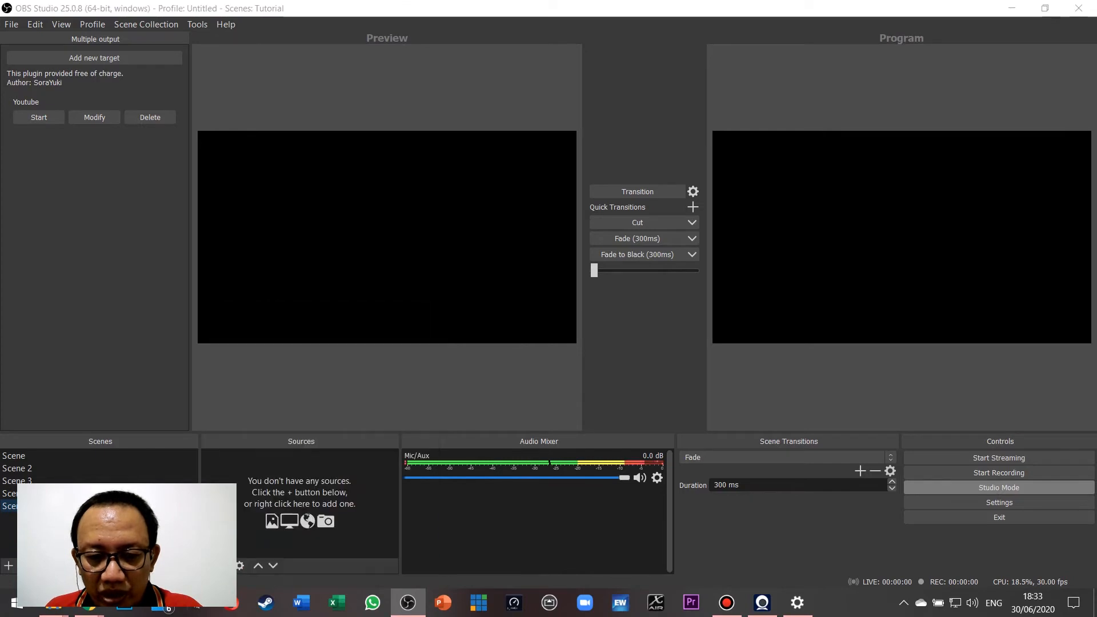
{"action": "left_click", "coordinate": [481, 258]}
{"action": "left_click", "coordinate": [469, 275]}
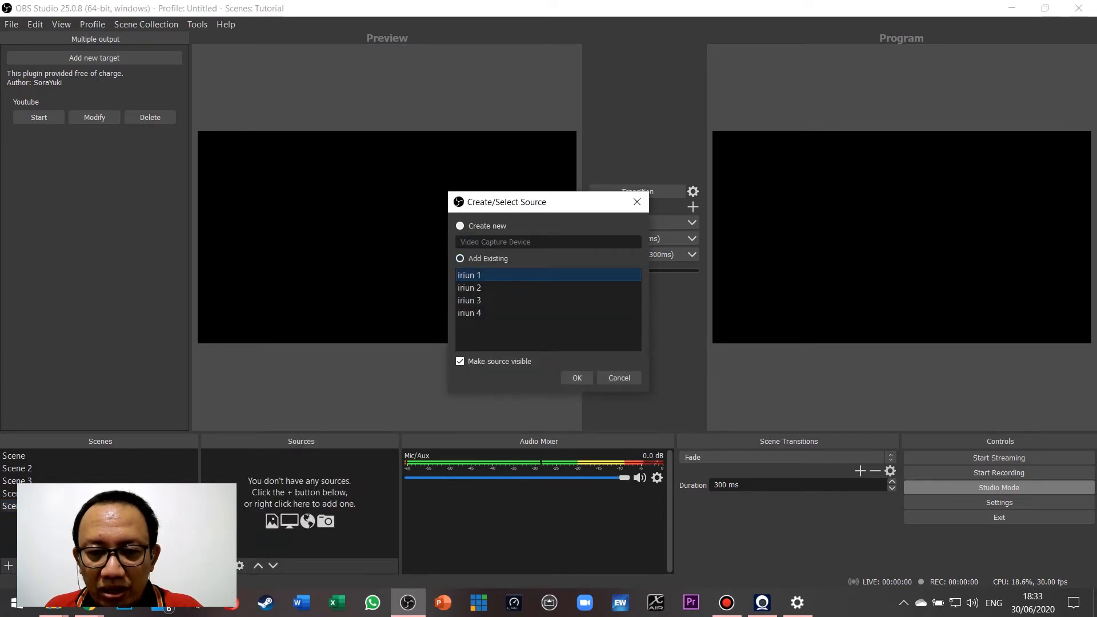
{"action": "left_click", "coordinate": [469, 312]}
{"action": "left_click", "coordinate": [469, 275]}
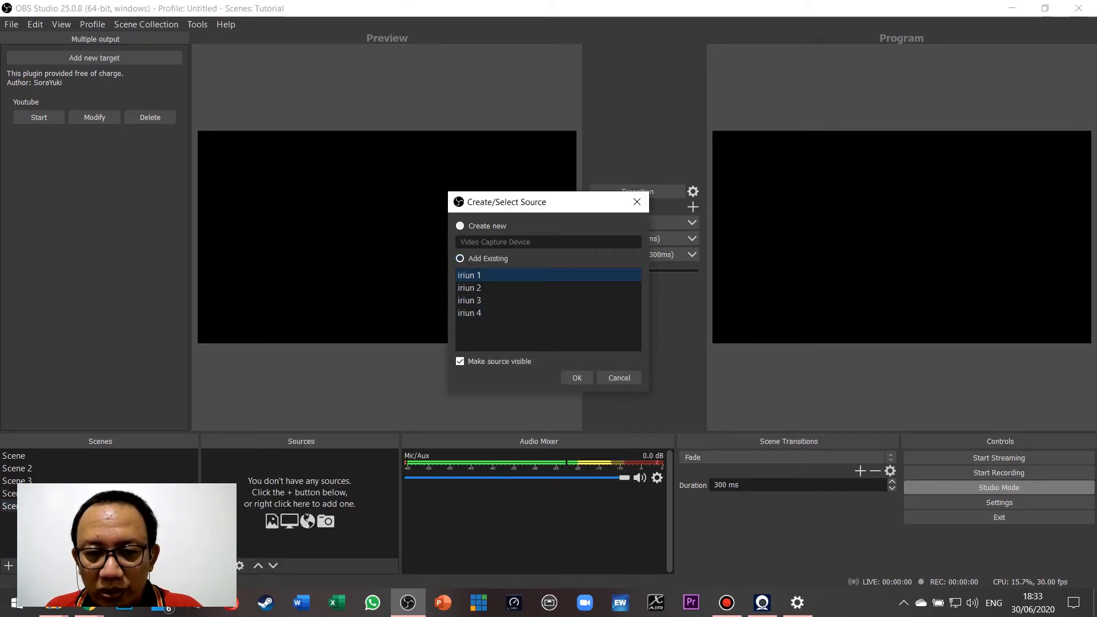
{"action": "left_click", "coordinate": [577, 377]}
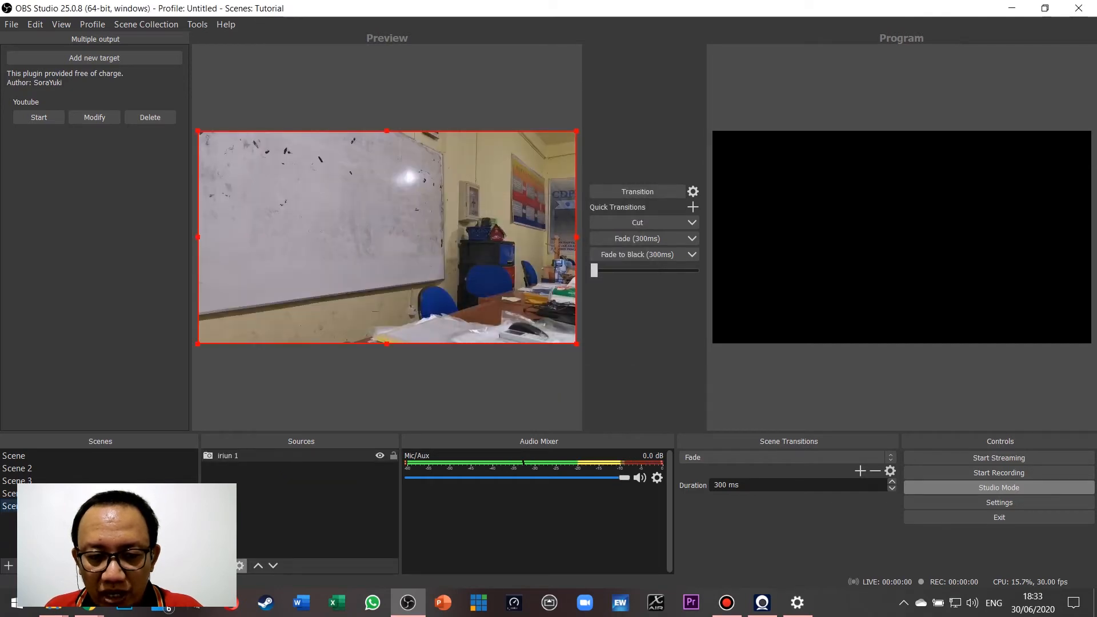
- Add the existing iriun 2 video capture source to Scene 5
{"action": "left_click", "coordinate": [208, 566]}
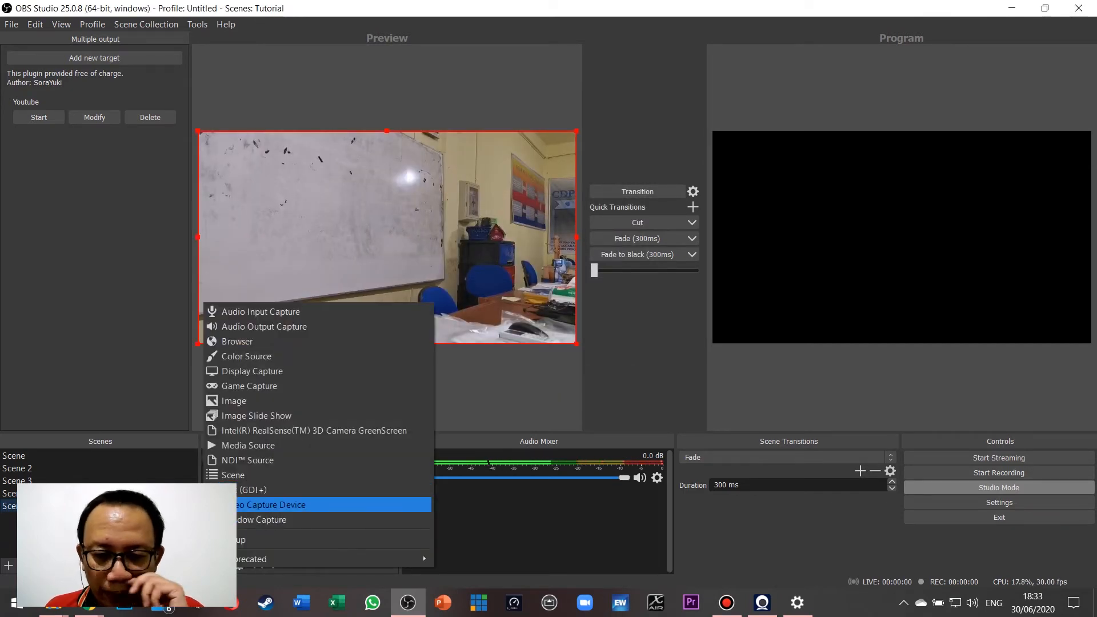
{"action": "left_click", "coordinate": [267, 504]}
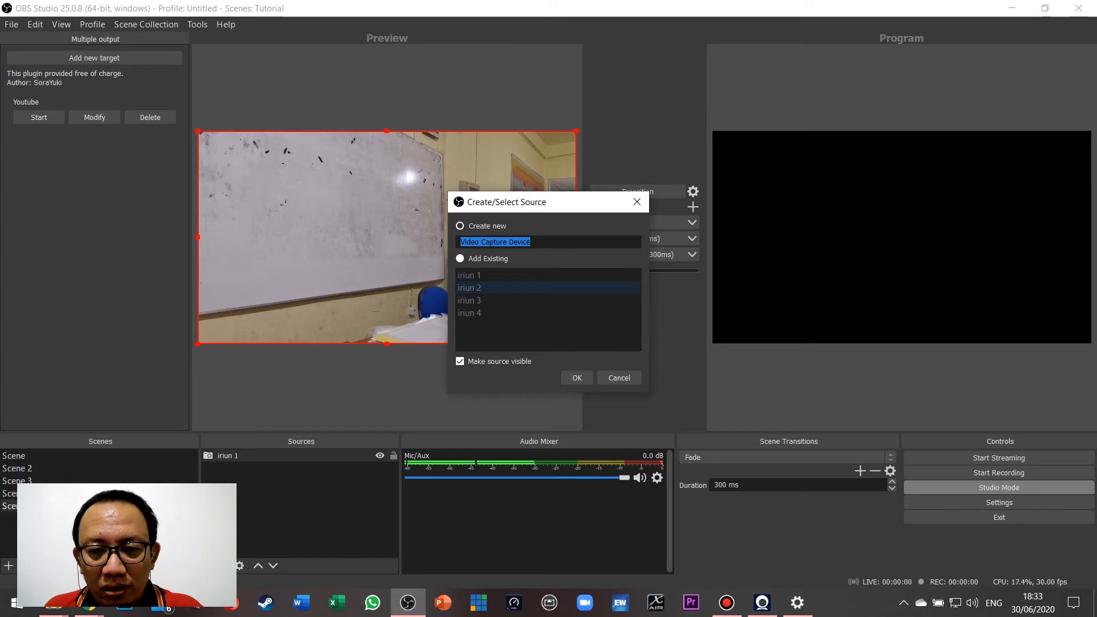
{"action": "left_click", "coordinate": [469, 287]}
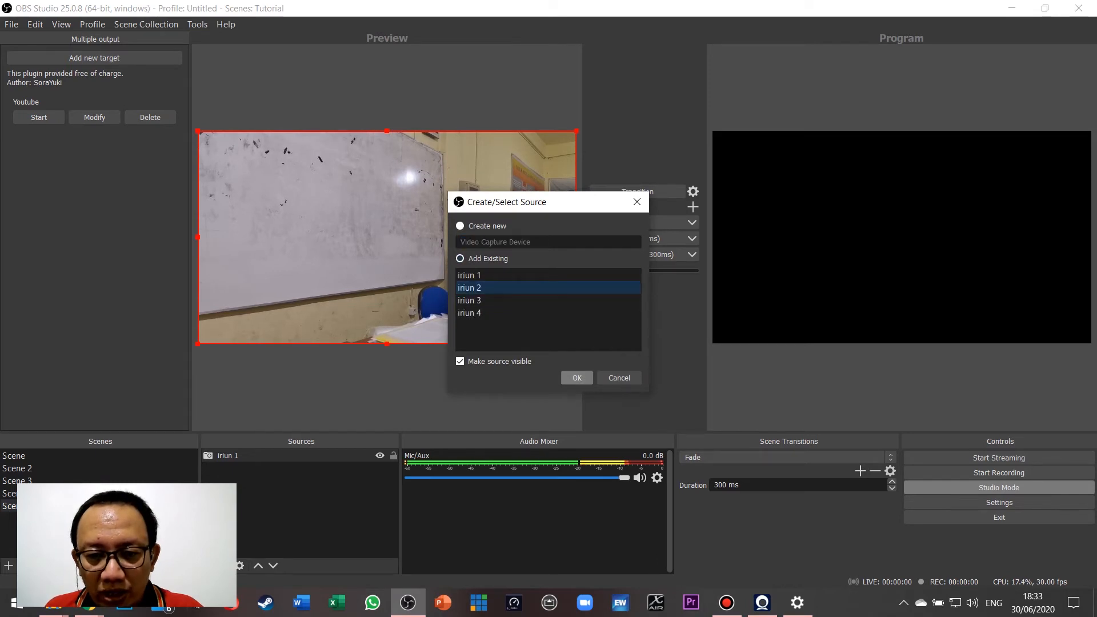
{"action": "left_click", "coordinate": [576, 378]}
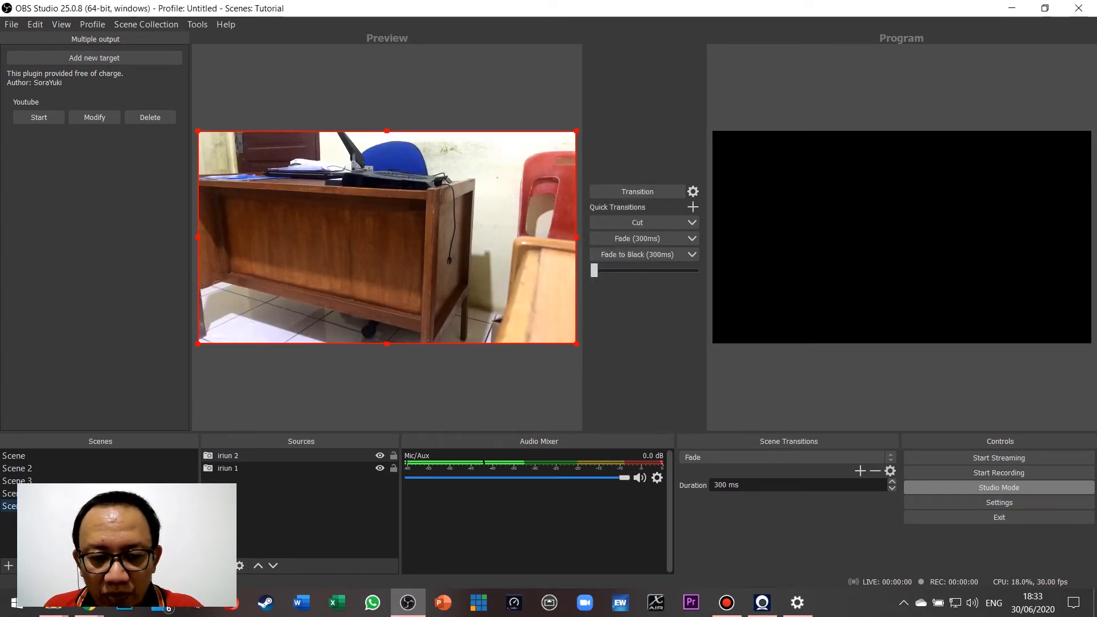
- Add the existing iriun 3 video capture source to Scene 5
{"action": "left_click", "coordinate": [208, 565]}
{"action": "left_click", "coordinate": [297, 498]}
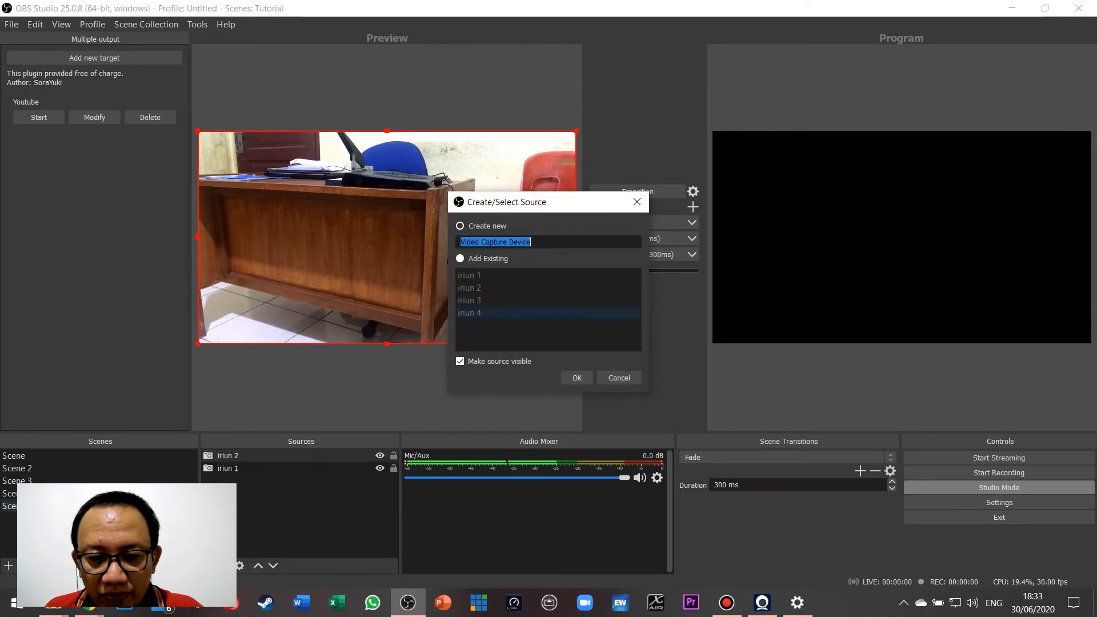
{"action": "left_click", "coordinate": [460, 258]}
{"action": "left_click", "coordinate": [468, 300]}
{"action": "left_click", "coordinate": [576, 378]}
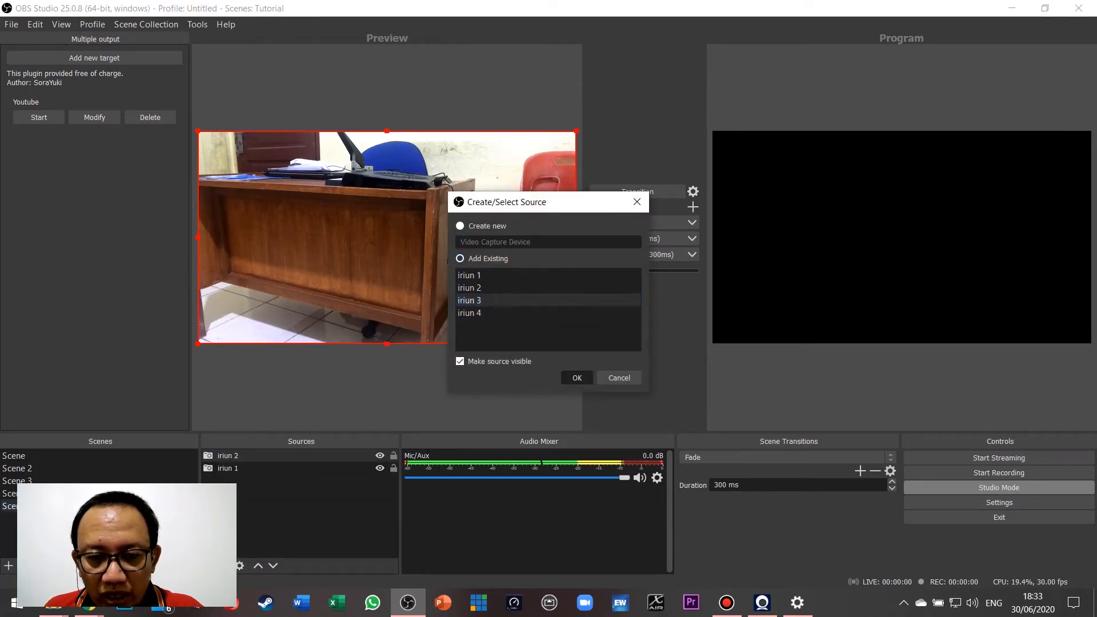
- Add the existing iriun 4 video capture source to Scene 5
{"action": "left_click", "coordinate": [208, 566]}
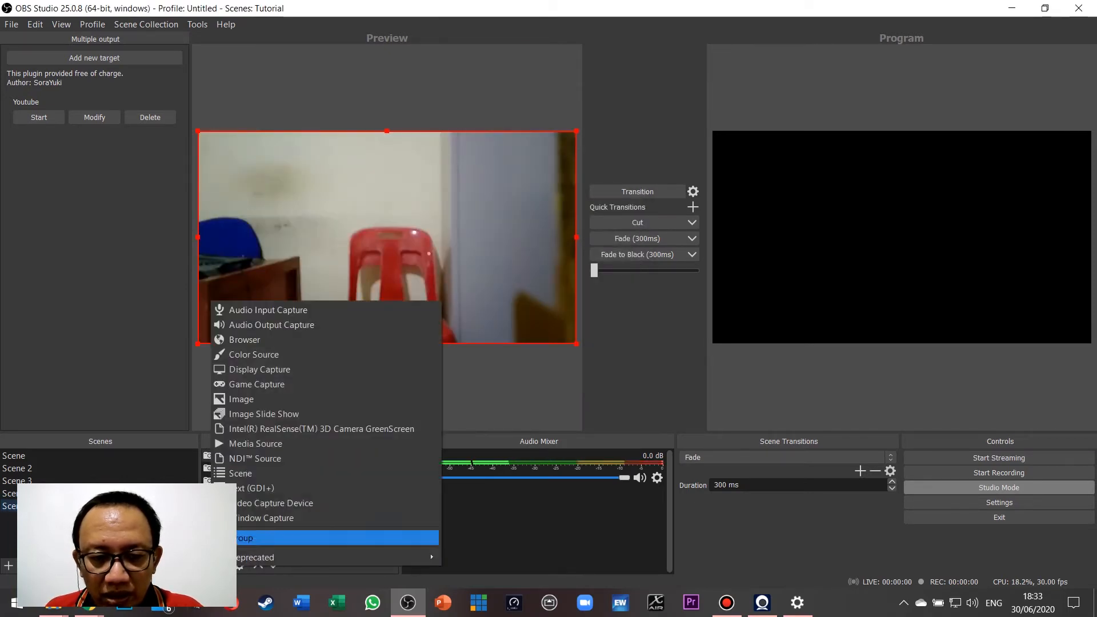
{"action": "left_click", "coordinate": [297, 503]}
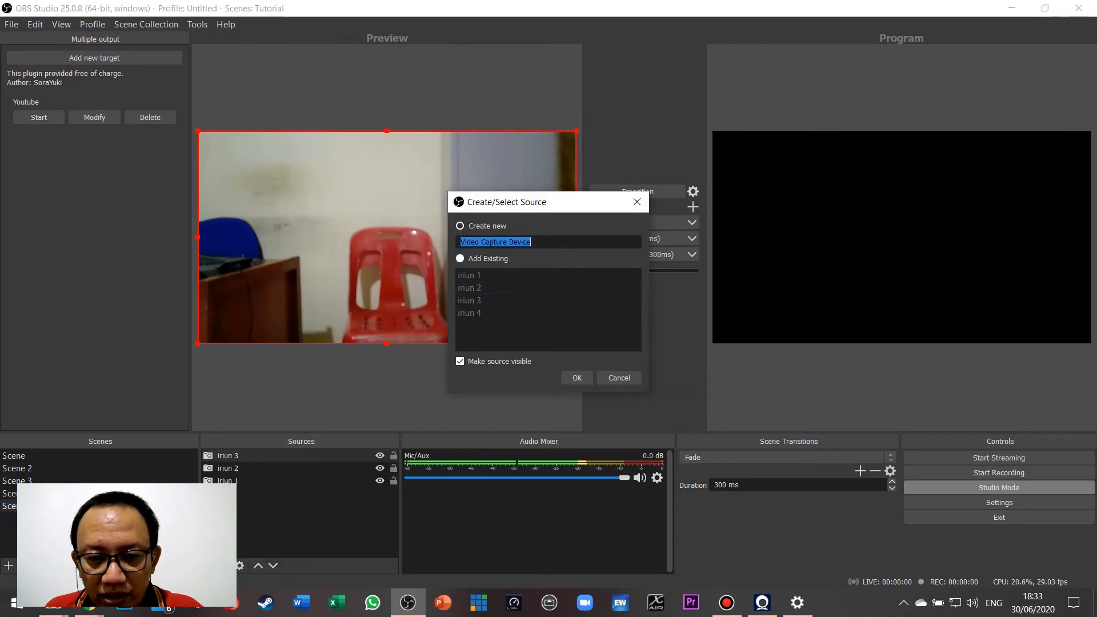
{"action": "left_click", "coordinate": [460, 258]}
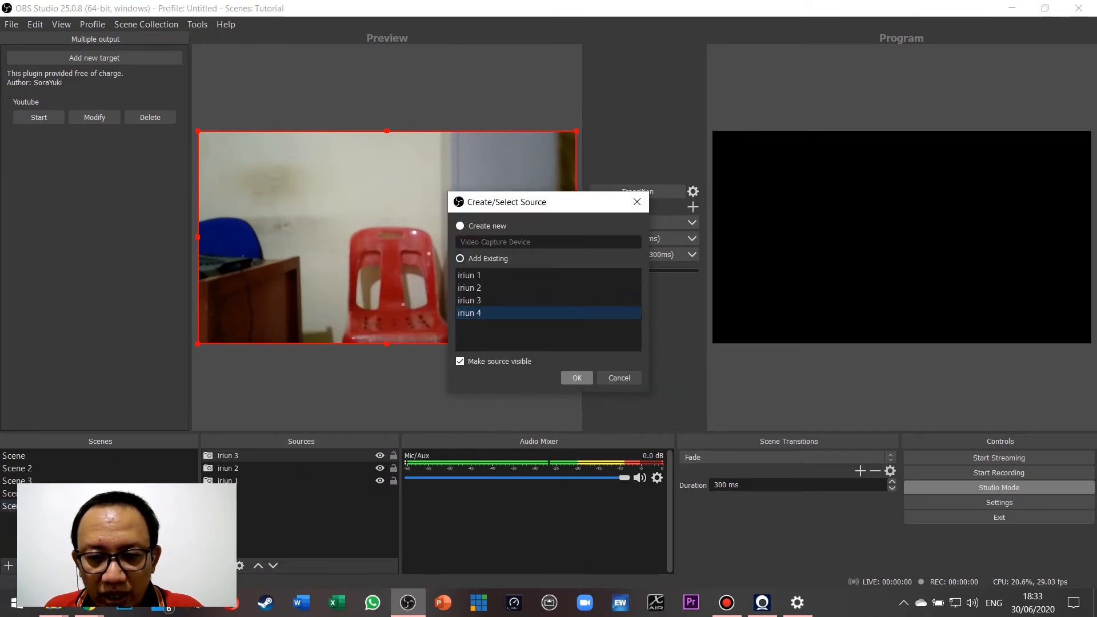
{"action": "left_click", "coordinate": [576, 378]}
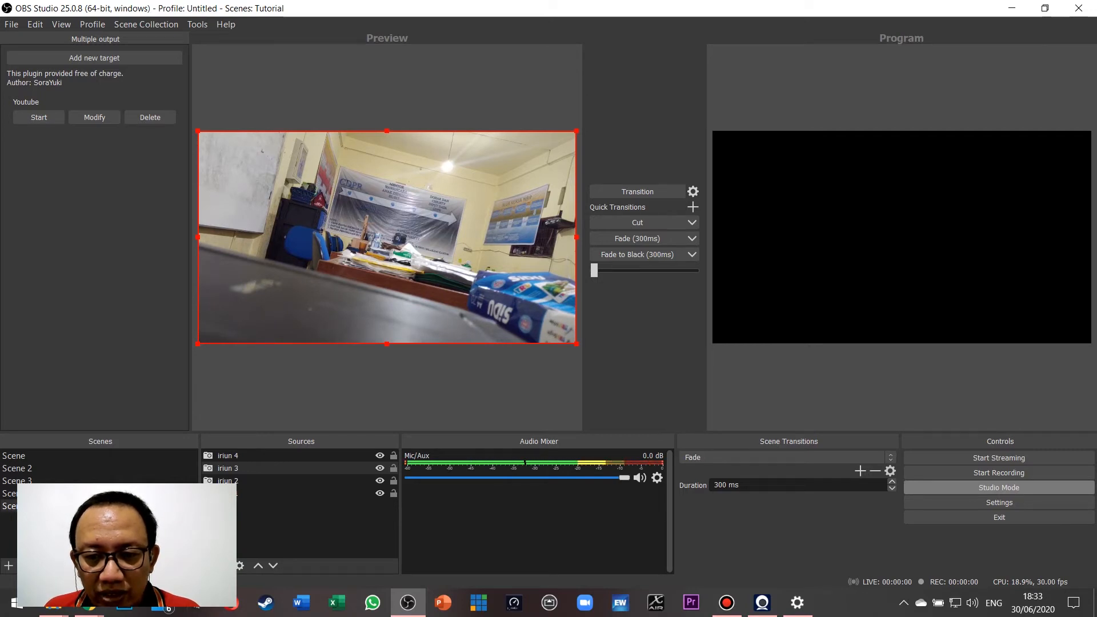
- Shrink the iriun 2 source to slightly under half the canvas width, anchored at the canvas's upper-left corner
{"action": "left_click", "coordinate": [227, 481]}
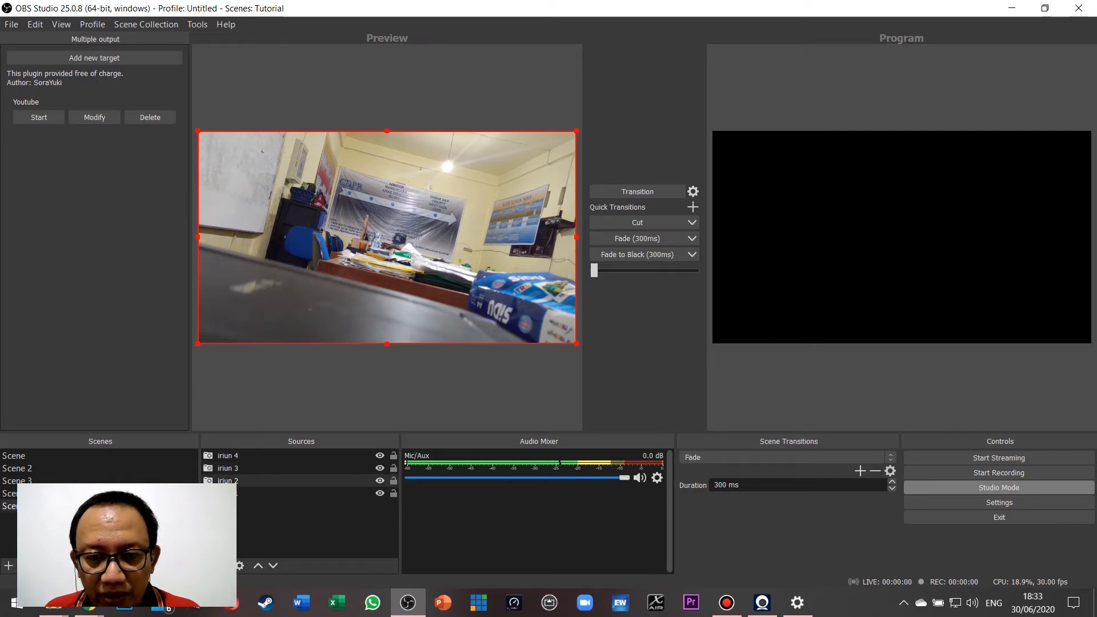
{"action": "left_click_drag", "start_coordinate": [576, 344], "coordinate": [372, 229]}
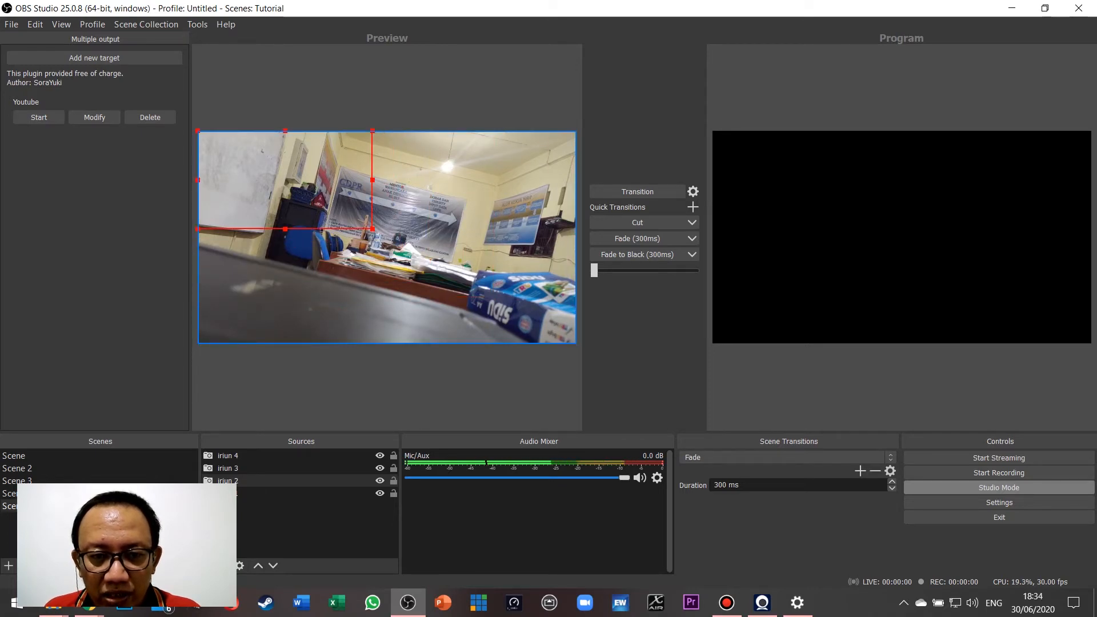
- Shrink the iriun 4 source to about half the canvas width and place it in the canvas's lower-left corner
{"action": "left_click", "coordinate": [227, 455]}
{"action": "left_click", "coordinate": [228, 468]}
{"action": "left_click", "coordinate": [228, 455]}
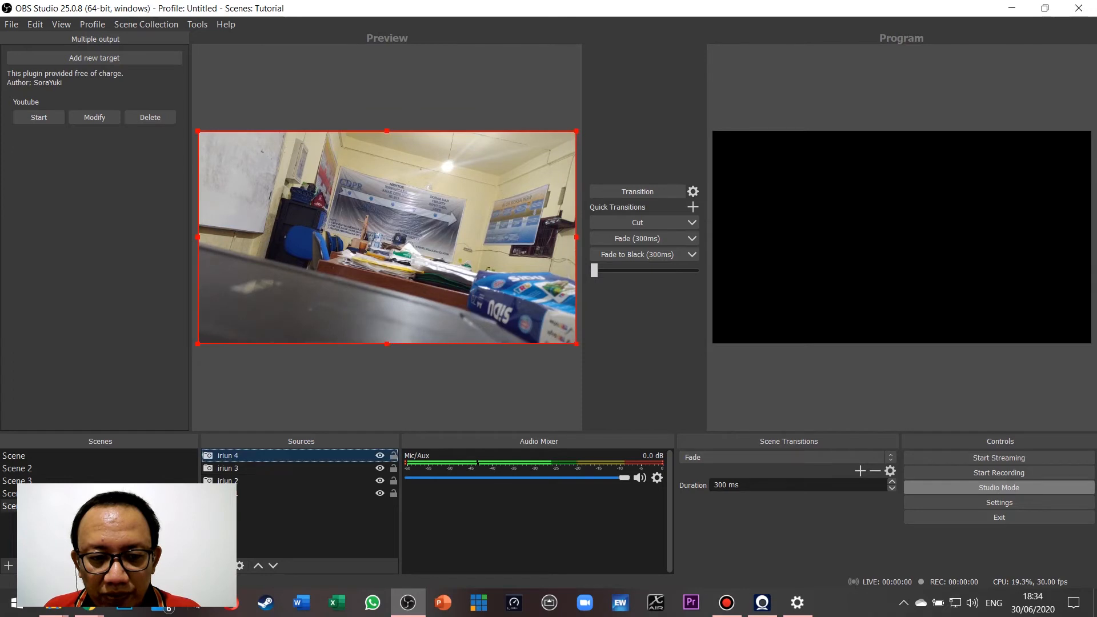
{"action": "left_click", "coordinate": [227, 468]}
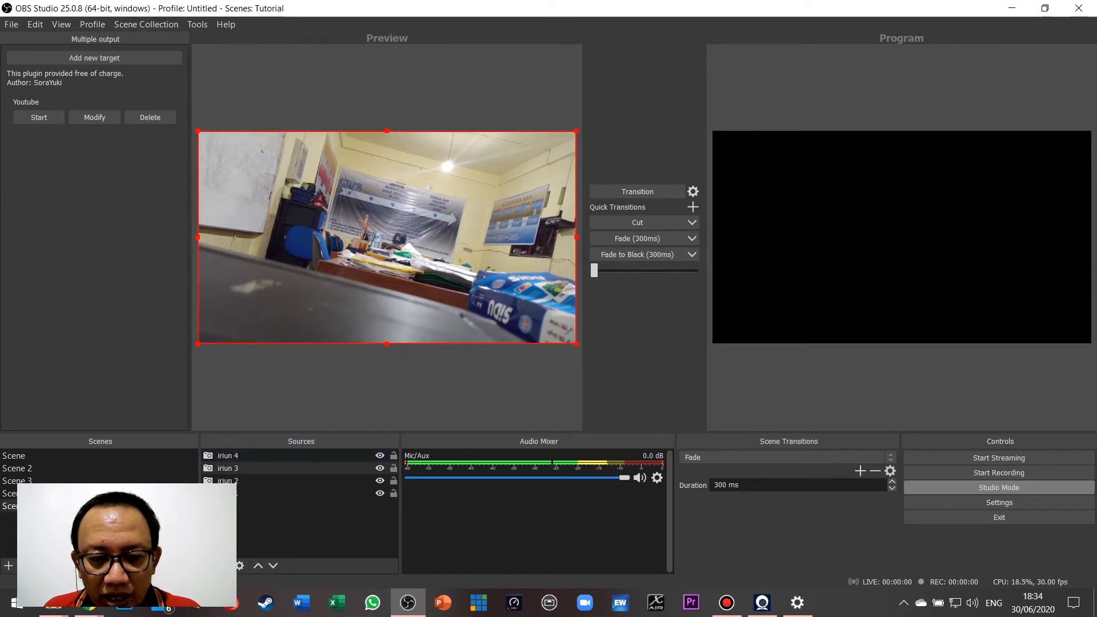
{"action": "left_click", "coordinate": [227, 456]}
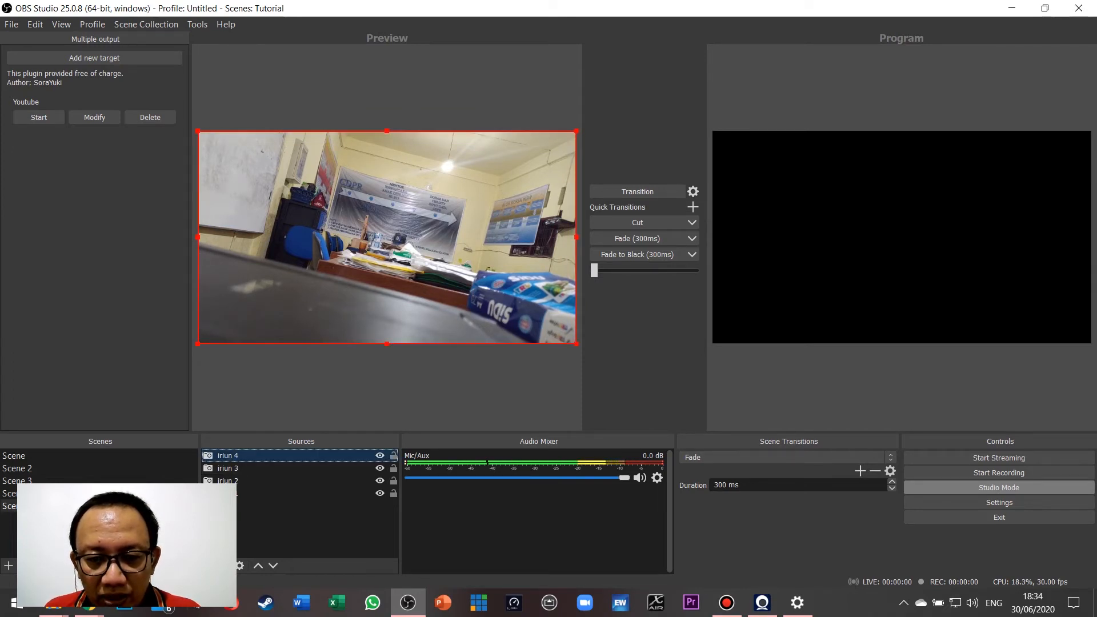
{"action": "left_click_drag", "start_coordinate": [576, 344], "coordinate": [383, 235]}
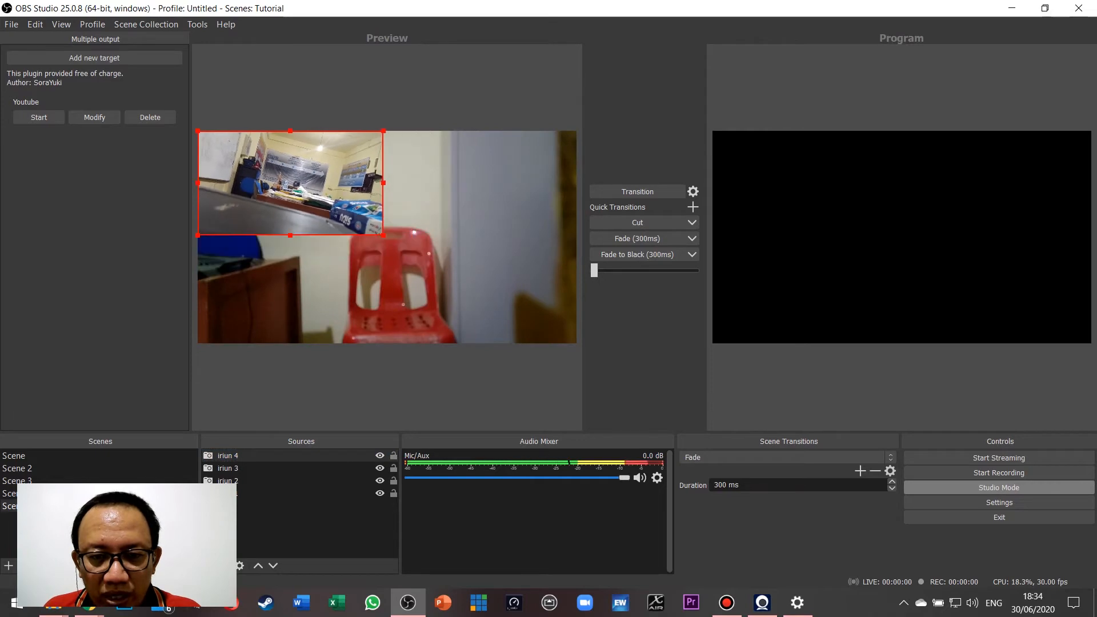
{"action": "left_click_drag", "start_coordinate": [290, 183], "coordinate": [290, 291]}
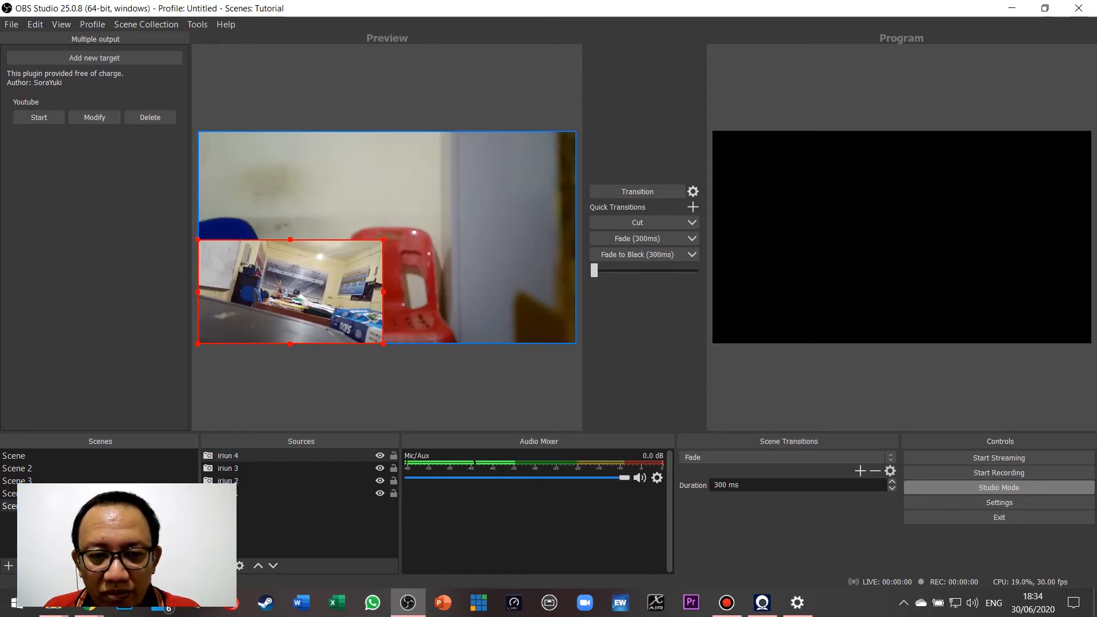
- Shrink the iriun 3 source to about half the canvas width, anchored at the canvas's upper-left corner
{"action": "left_click", "coordinate": [290, 468]}
{"action": "left_click", "coordinate": [290, 467]}
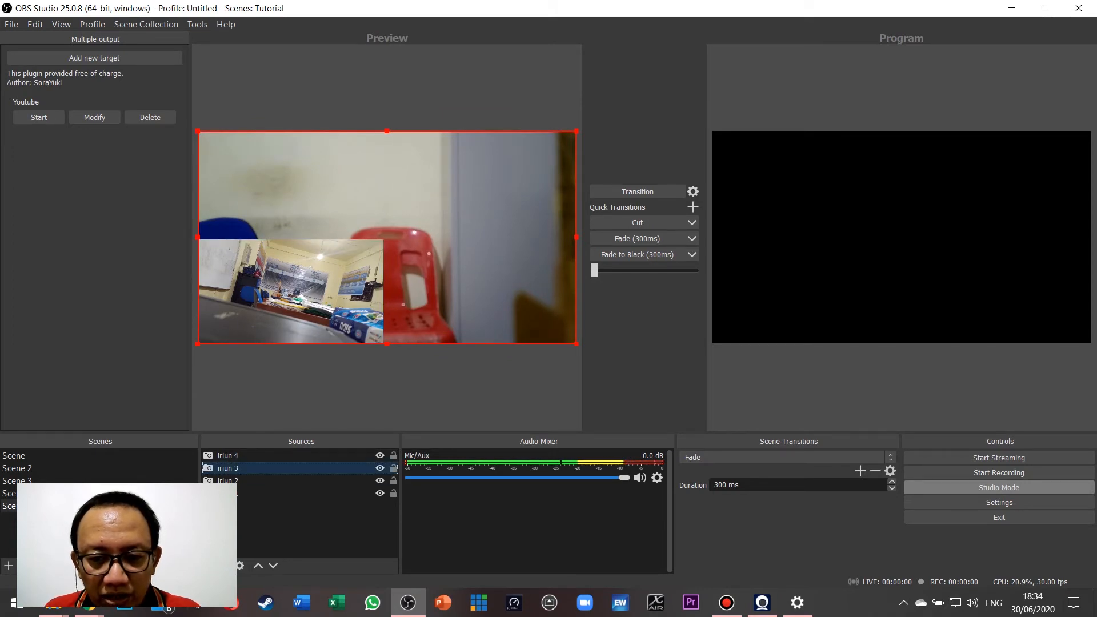
{"action": "left_click_drag", "start_coordinate": [576, 343], "coordinate": [384, 236]}
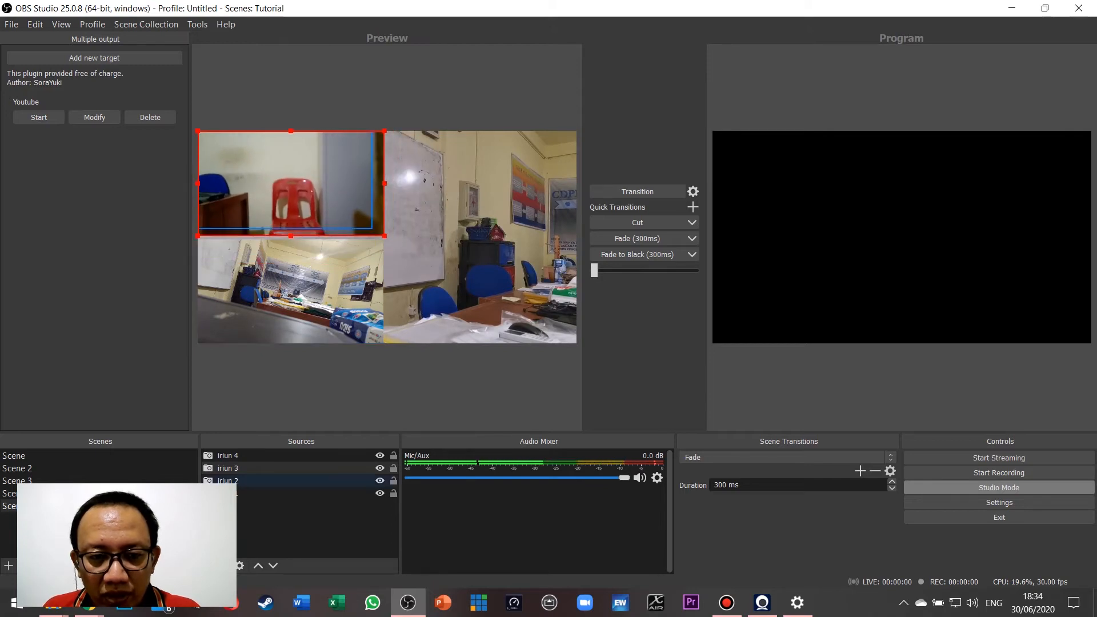
- Move the iriun 2 source to the canvas's upper-right corner and shrink the full-canvas camera source to about half width in the lower-right corner
{"action": "left_click", "coordinate": [291, 480]}
{"action": "left_click_drag", "start_coordinate": [285, 179], "coordinate": [489, 179]}
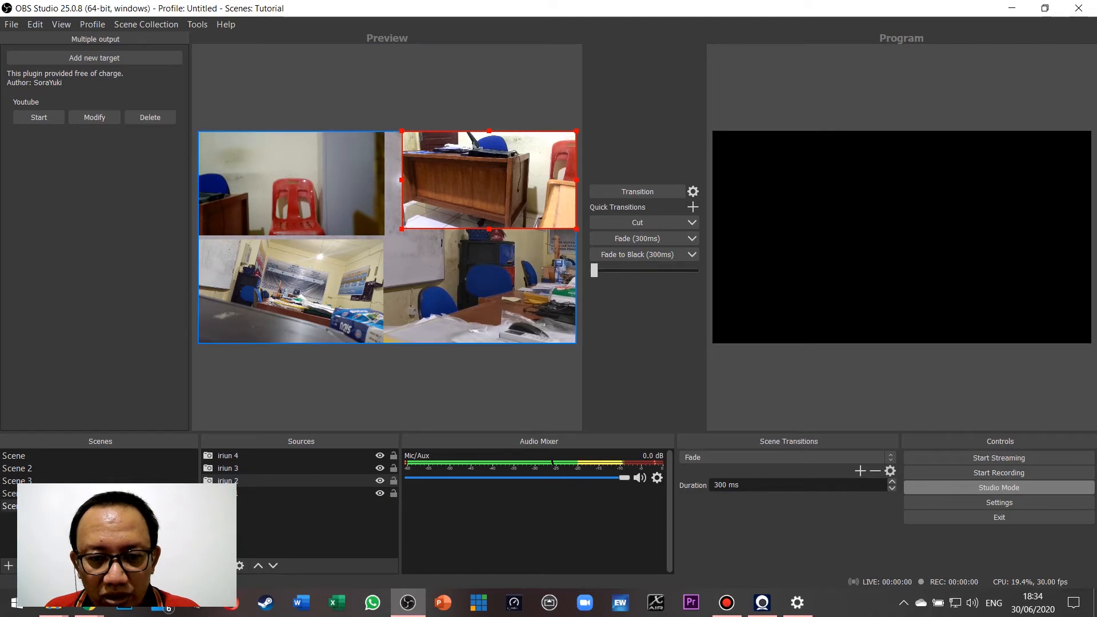
{"action": "left_click", "coordinate": [290, 493]}
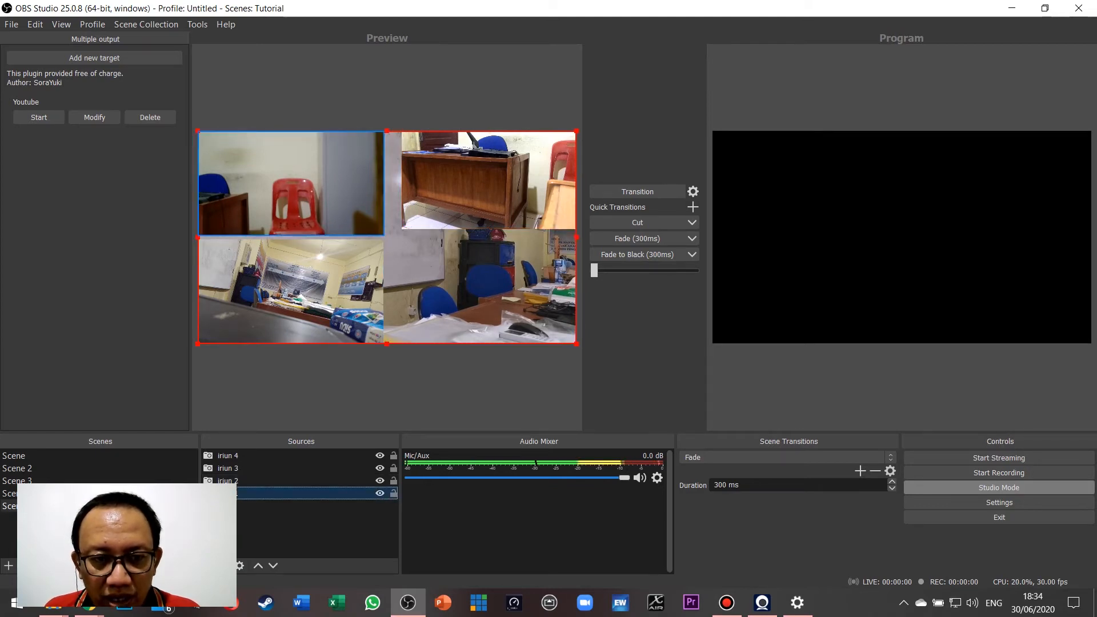
{"action": "left_click_drag", "start_coordinate": [198, 131], "coordinate": [391, 240]}
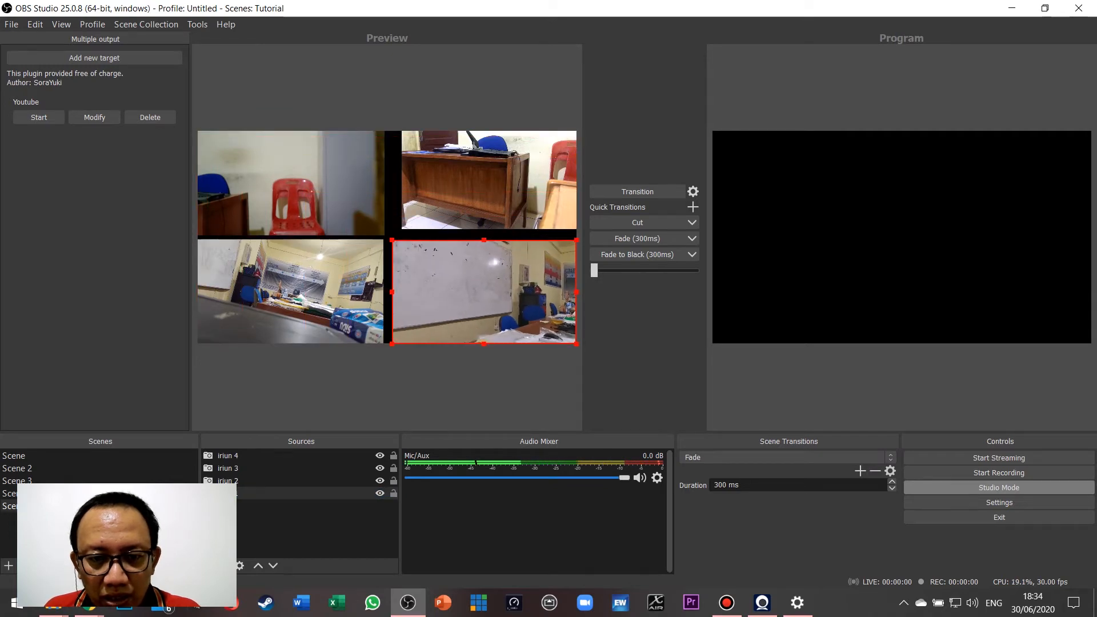
- Enlarge the iriun 4 source slightly toward the canvas center, and enlarge iriun 2 to fill the canvas's upper-right quarter
{"action": "left_click", "coordinate": [291, 291]}
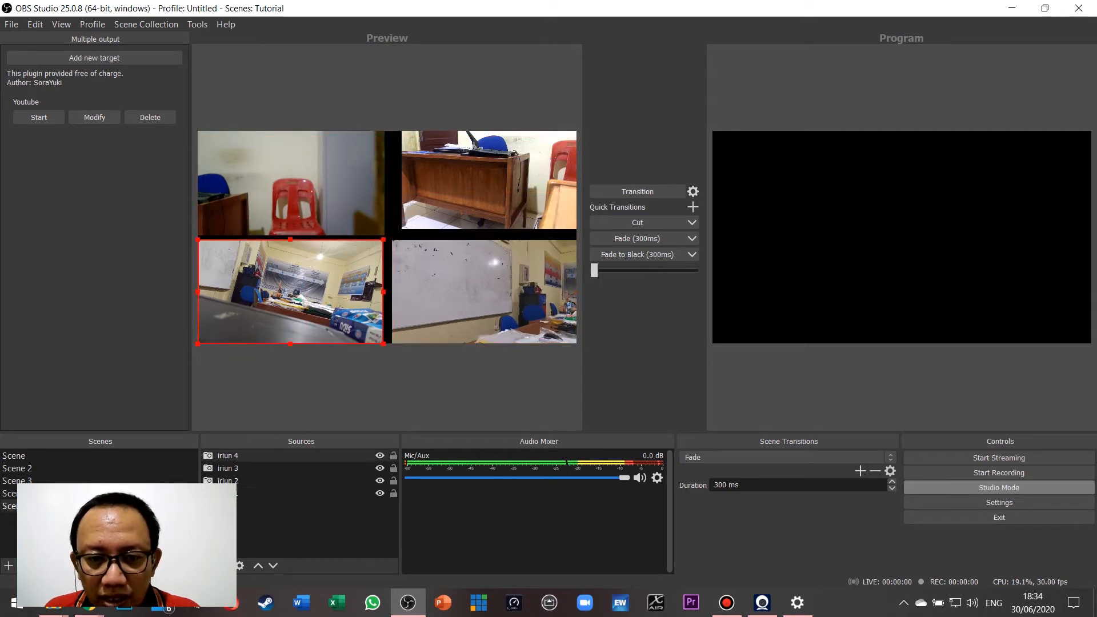
{"action": "left_click_drag", "start_coordinate": [383, 239], "coordinate": [386, 237]}
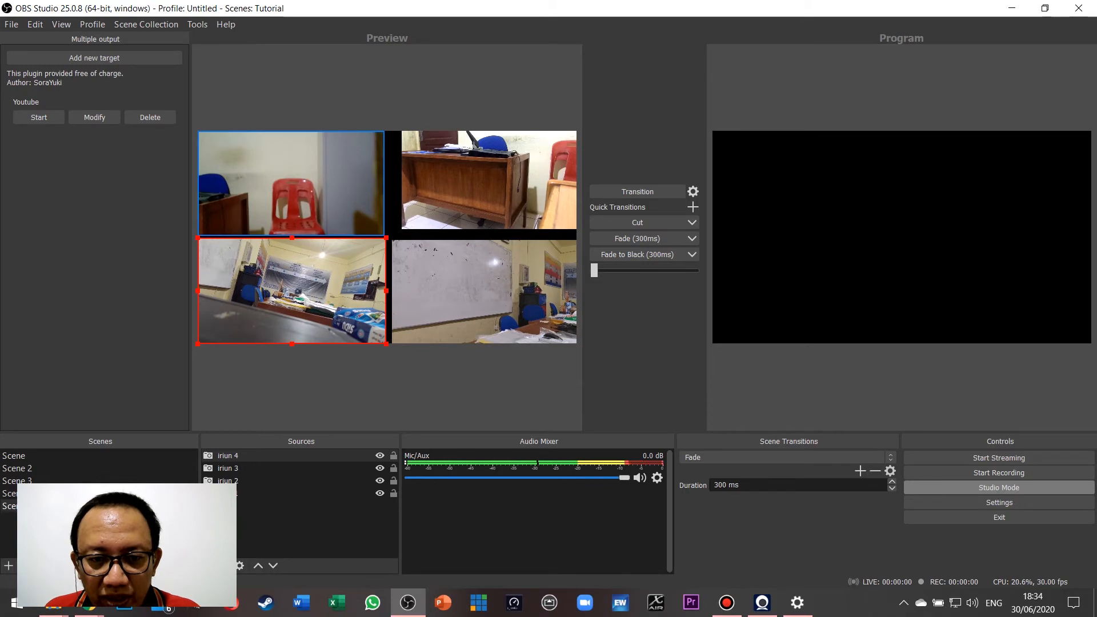
{"action": "left_click", "coordinate": [291, 182]}
{"action": "left_click", "coordinate": [489, 180]}
{"action": "left_click_drag", "start_coordinate": [401, 229], "coordinate": [388, 237]}
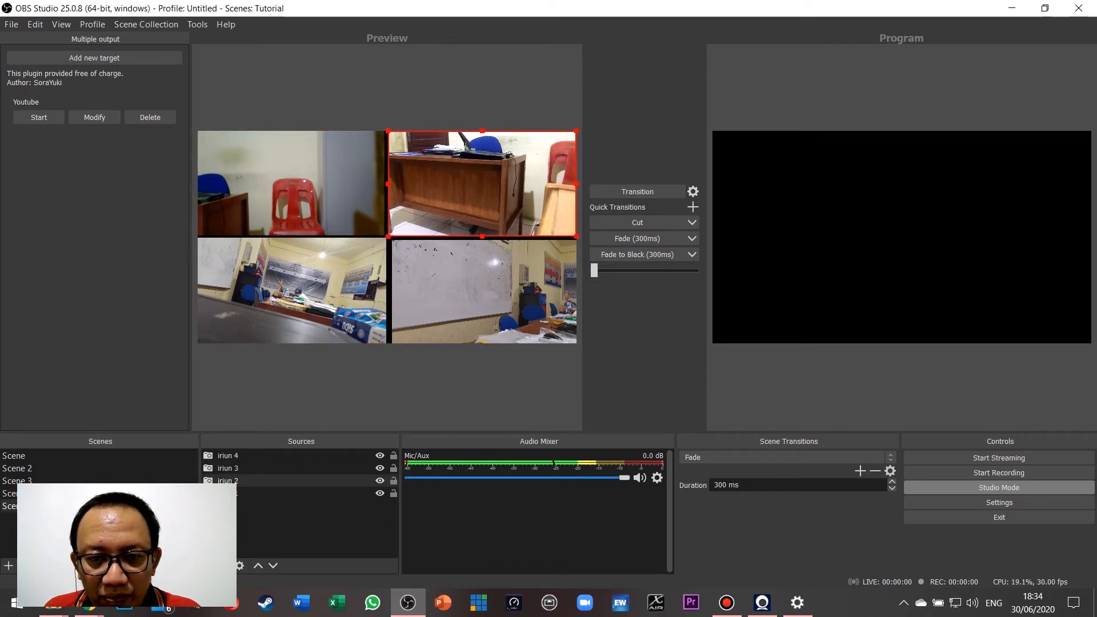
- Enlarge the iriun 3 source and the lower-right camera source slightly so that both reach the canvas center
{"action": "left_click", "coordinate": [377, 229]}
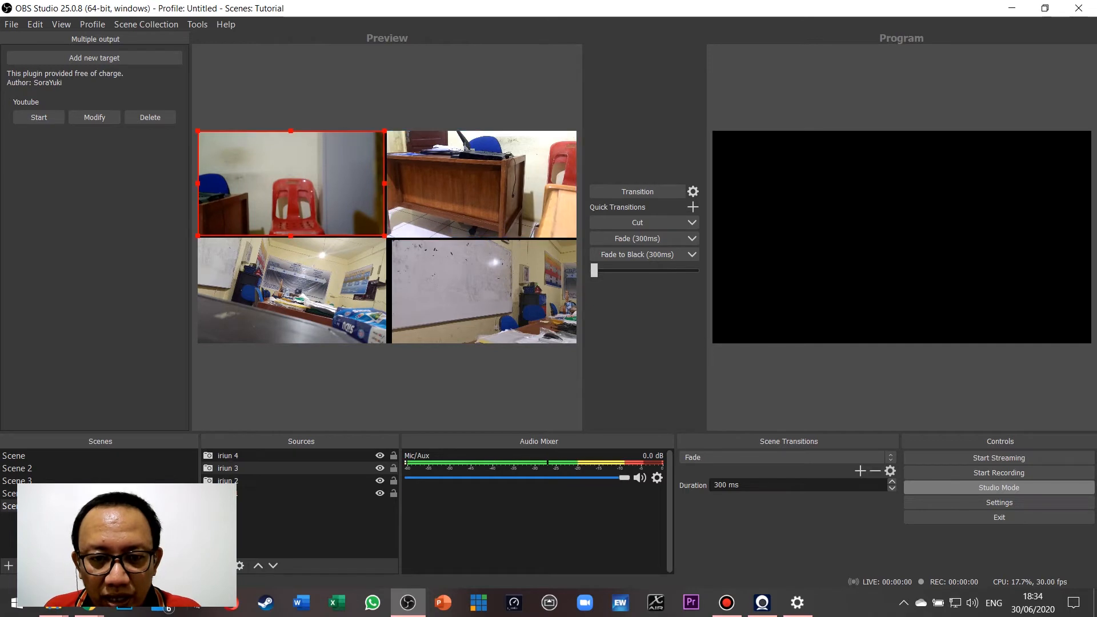
{"action": "left_click", "coordinate": [484, 291]}
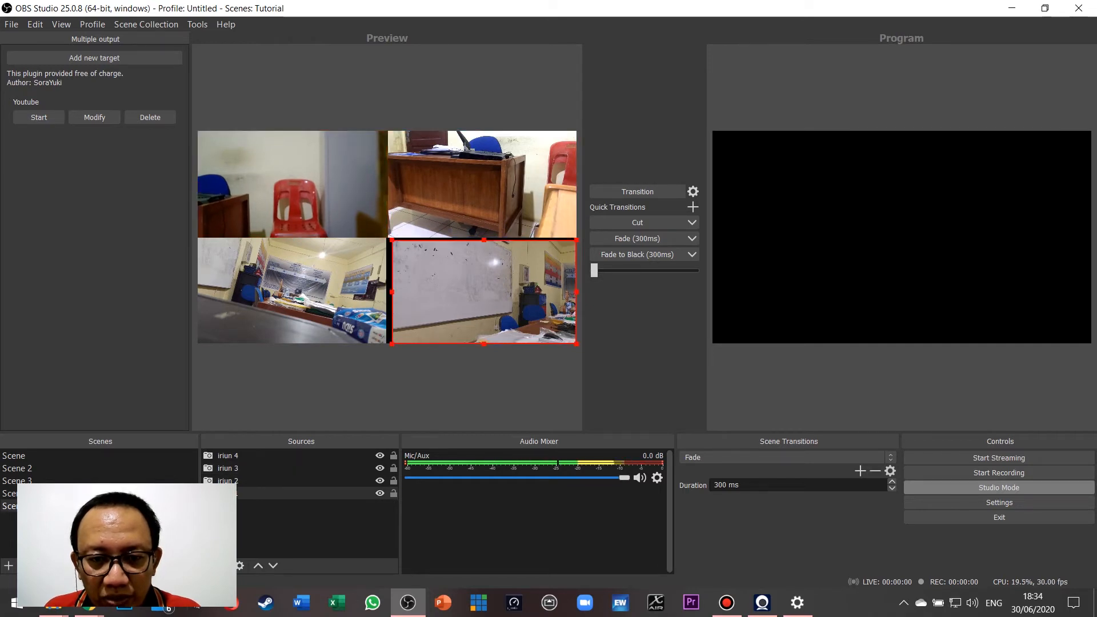
{"action": "left_click_drag", "start_coordinate": [391, 240], "coordinate": [388, 238]}
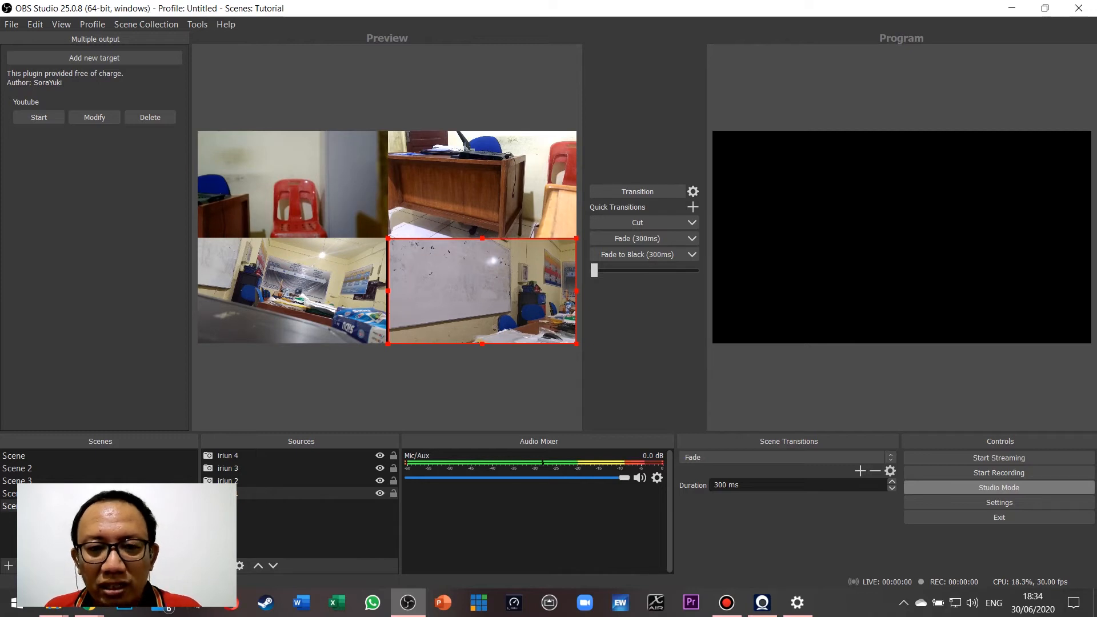
- Nudge the iriun 4 source slightly to the right to close the gap beside the lower-right camera, and deselect it
{"action": "left_click", "coordinate": [292, 290]}
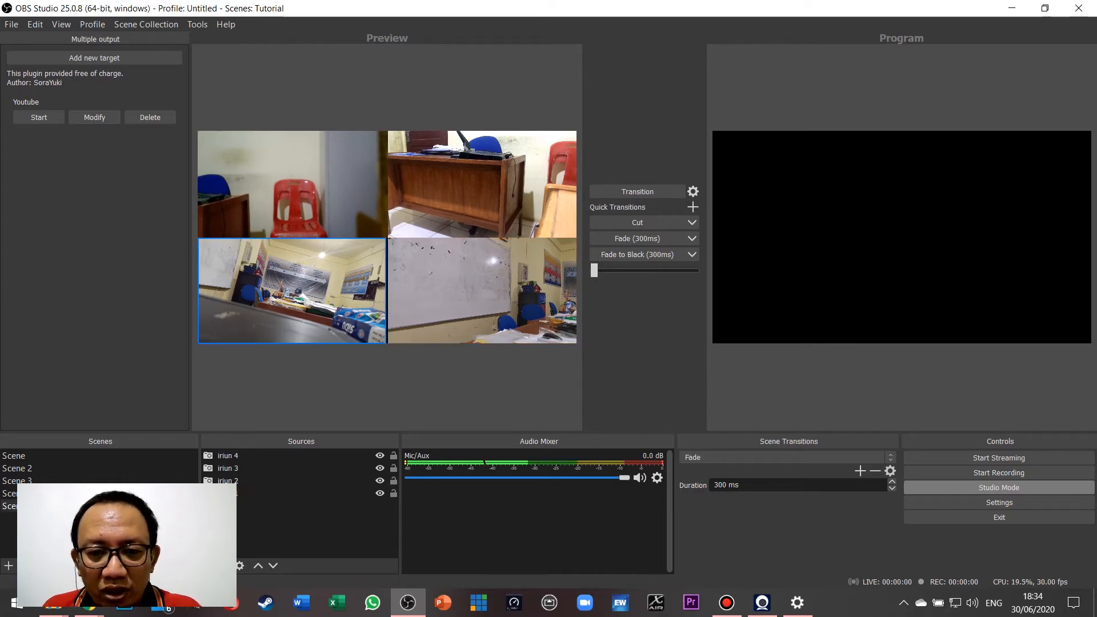
{"action": "key", "text": "Right"}
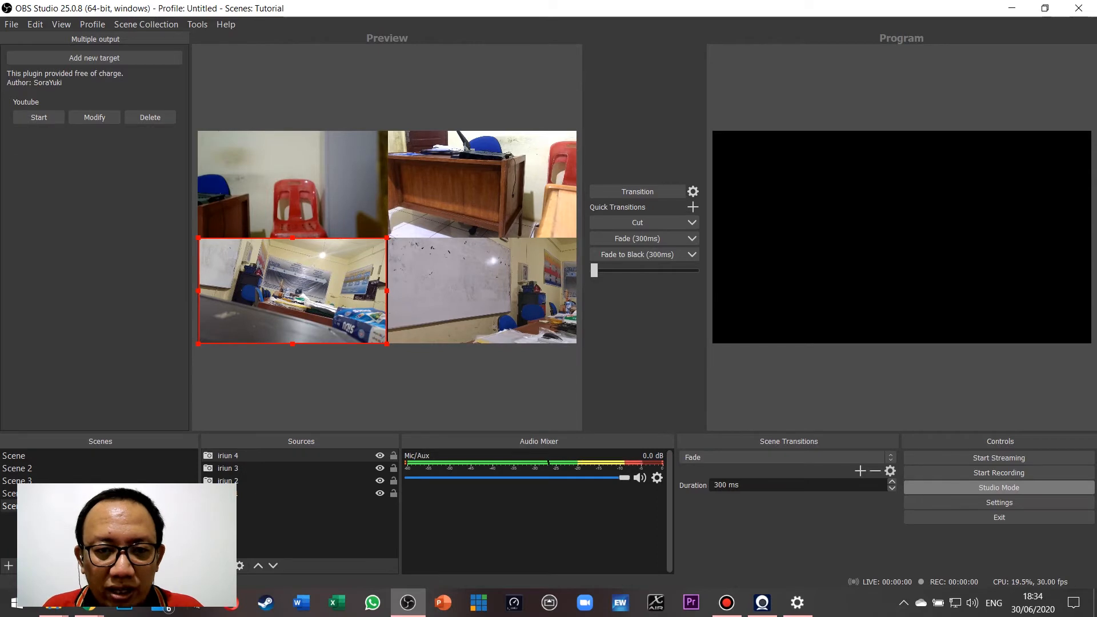
{"action": "key", "text": "Escape"}
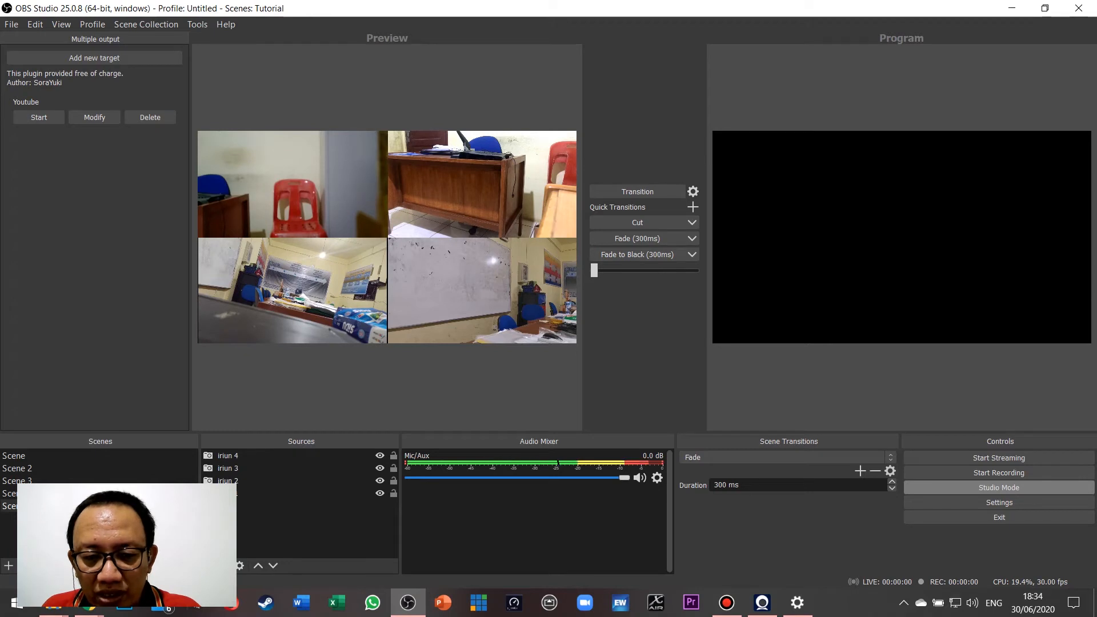
- Add a new image source named Image to Scene 5, using Logoo GSJA.png from the Pictures folder
{"action": "left_click", "coordinate": [208, 566]}
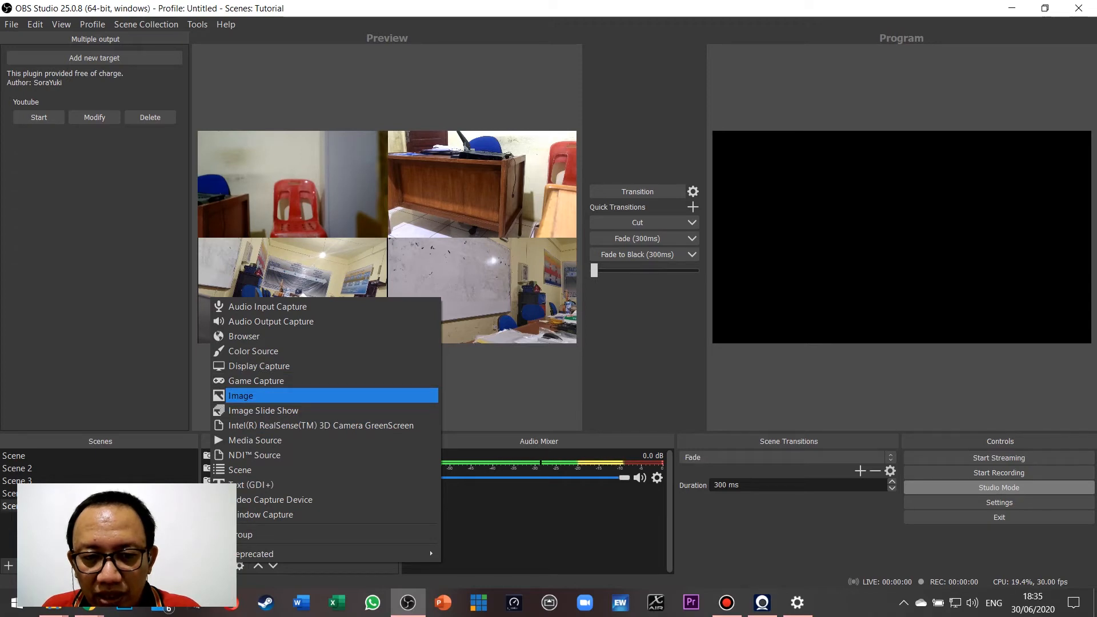
{"action": "left_click", "coordinate": [257, 395]}
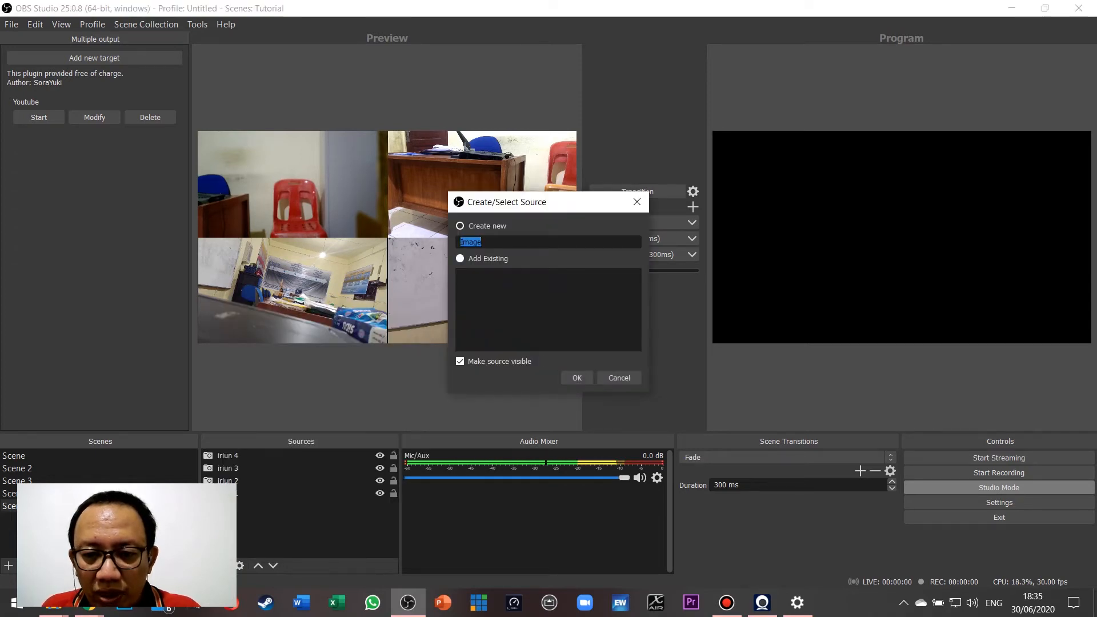
{"action": "left_click", "coordinate": [577, 377]}
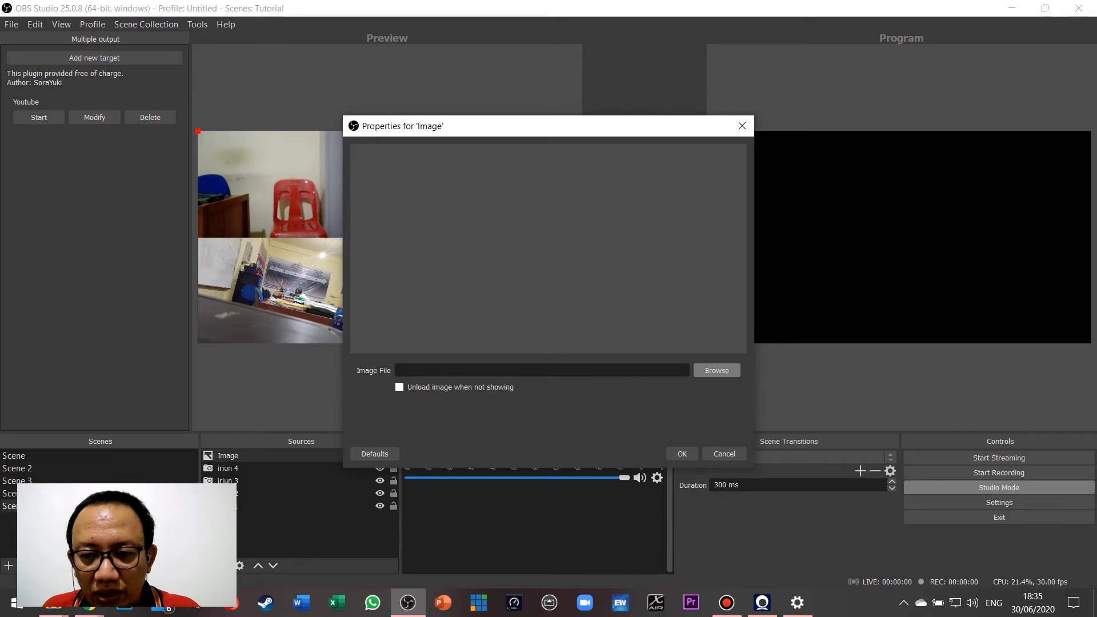
{"action": "left_click", "coordinate": [716, 370]}
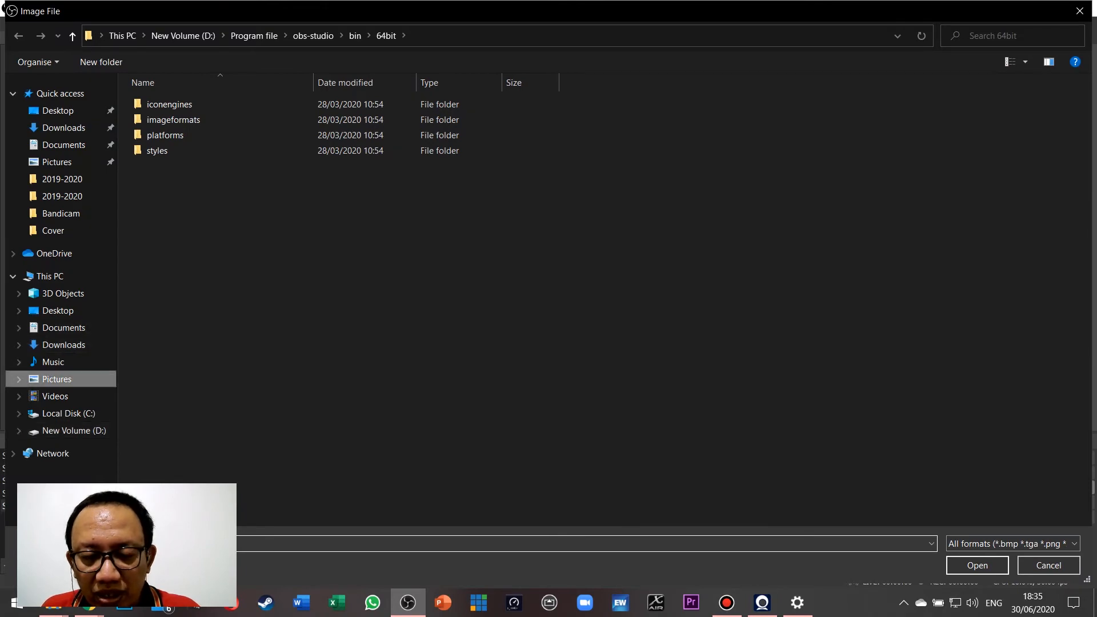
{"action": "left_click", "coordinate": [57, 378]}
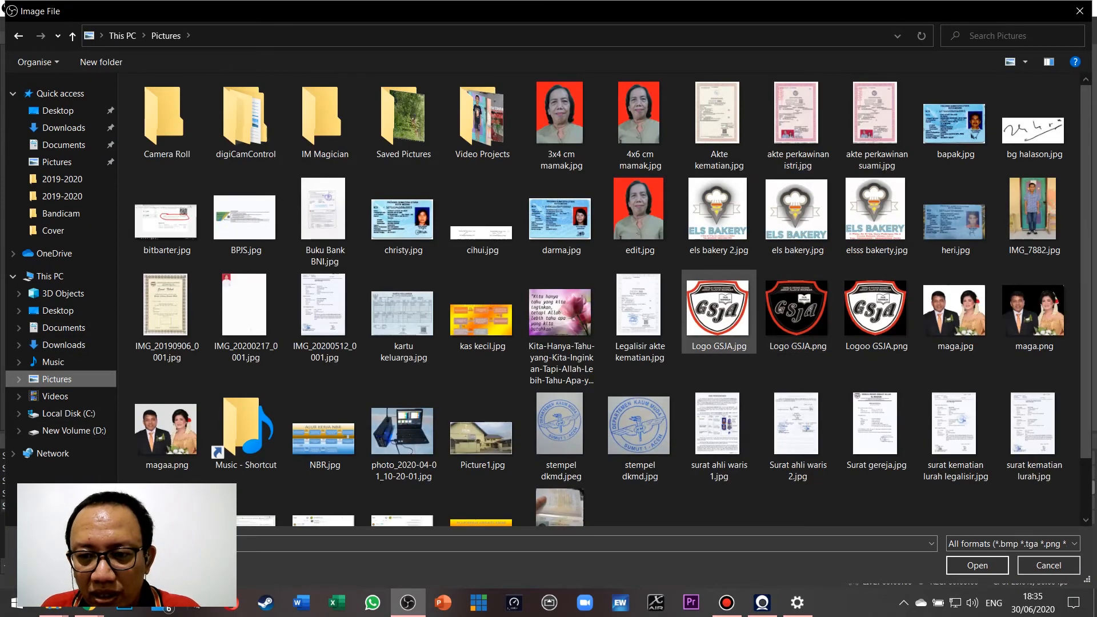
{"action": "double_click", "coordinate": [876, 308]}
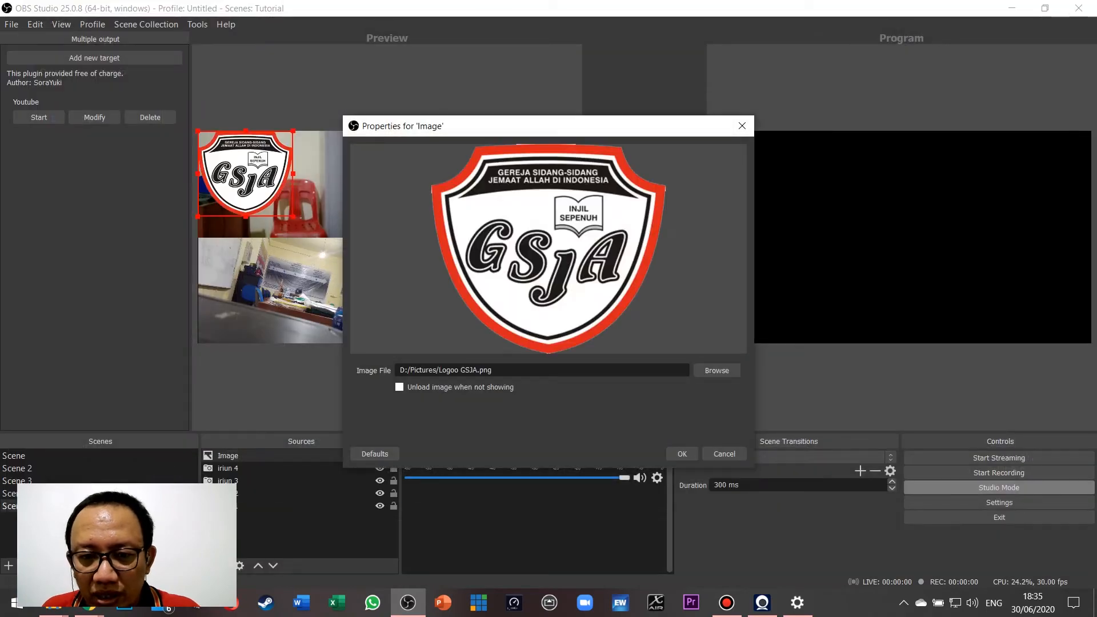
{"action": "left_click", "coordinate": [681, 454]}
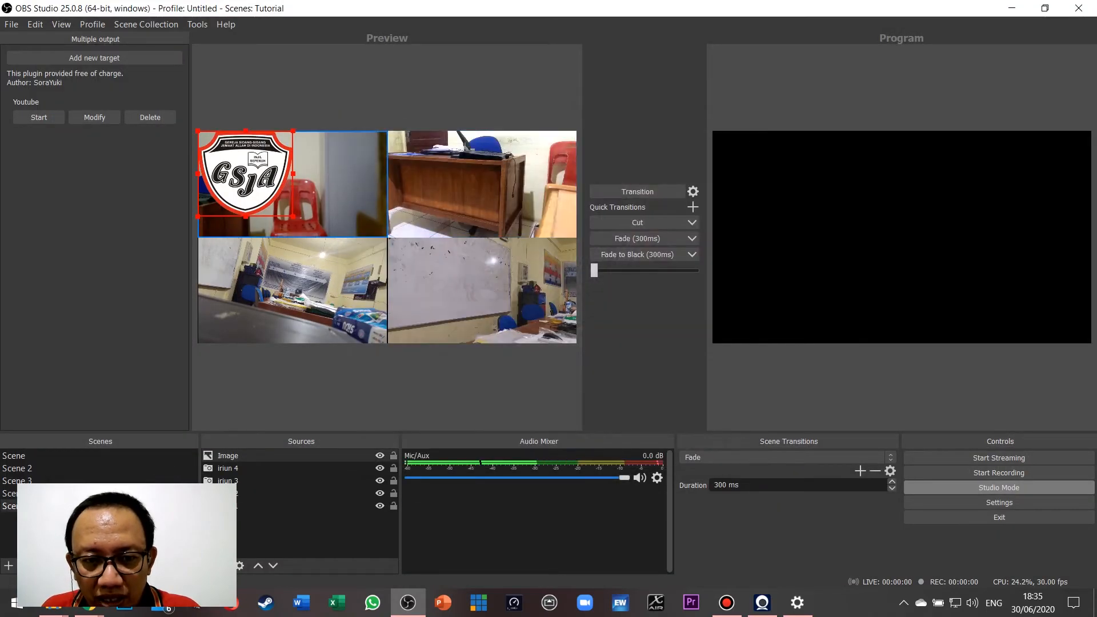
- Shrink the logo image to about one eighth of the canvas width, anchored at the canvas's upper-left corner, and deselect it
{"action": "left_click_drag", "start_coordinate": [293, 217], "coordinate": [239, 168]}
{"action": "mouse_move", "coordinate": [253, 179]}
{"action": "left_mouse_down"}
{"action": "mouse_move", "coordinate": [443, 340]}
{"action": "mouse_move", "coordinate": [245, 173]}
{"action": "left_mouse_up"}
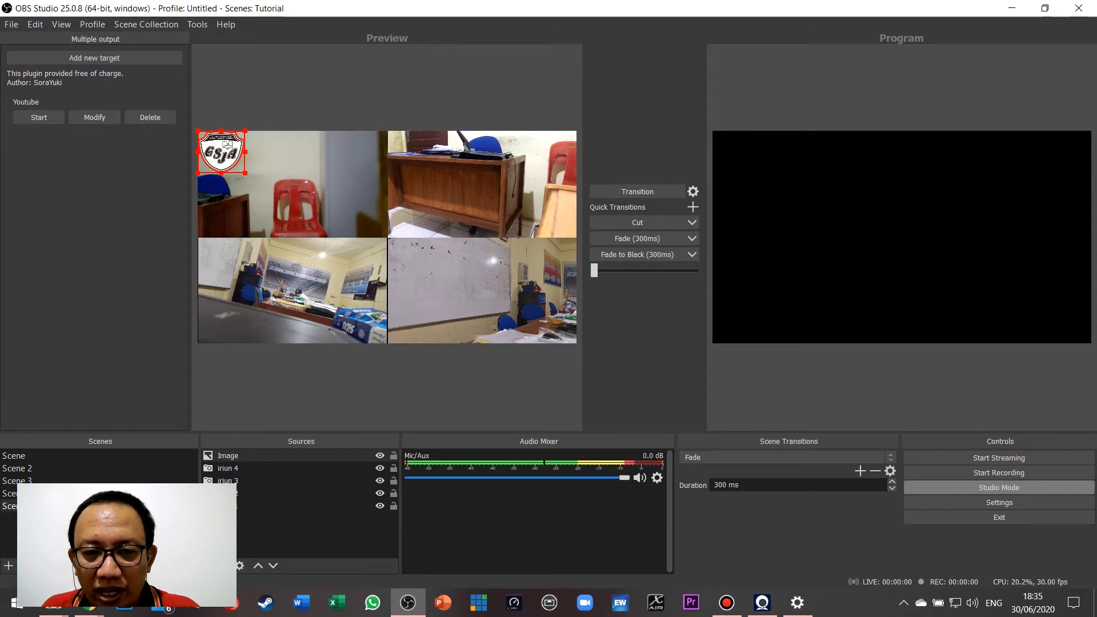
{"action": "key", "text": "Escape"}
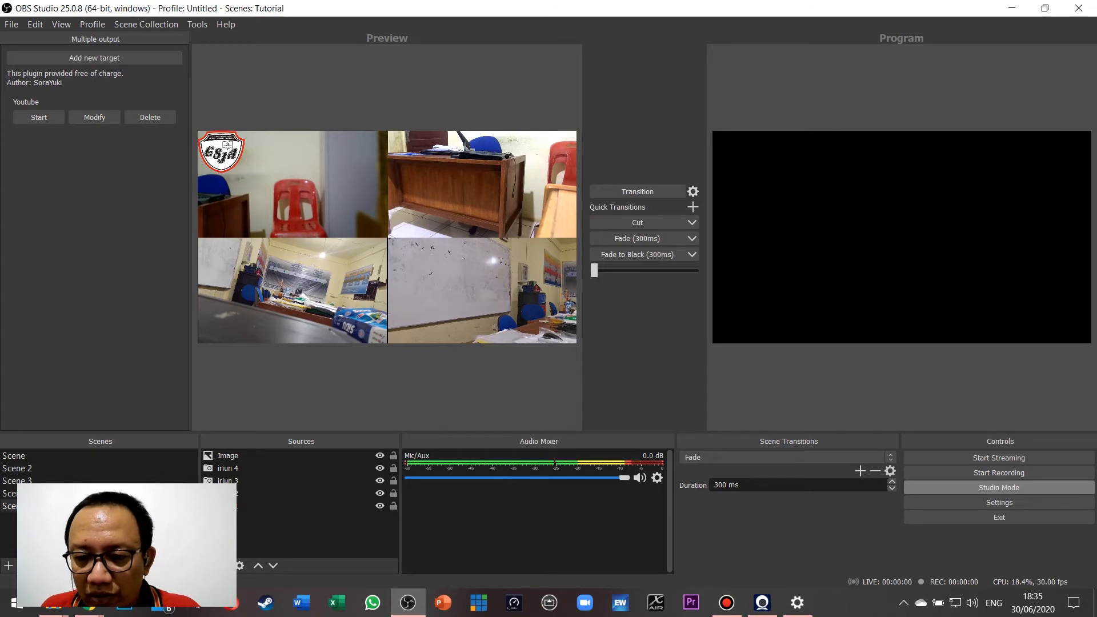
- Examine the stream settings, including the list of available streaming services
{"action": "left_click", "coordinate": [998, 502]}
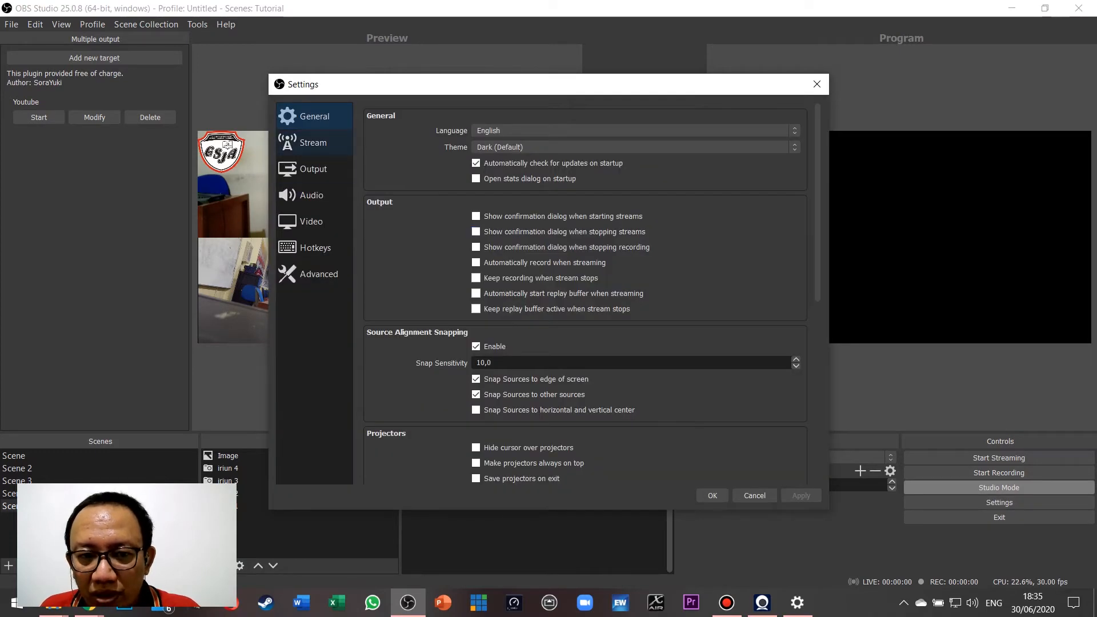
{"action": "left_click", "coordinate": [313, 143]}
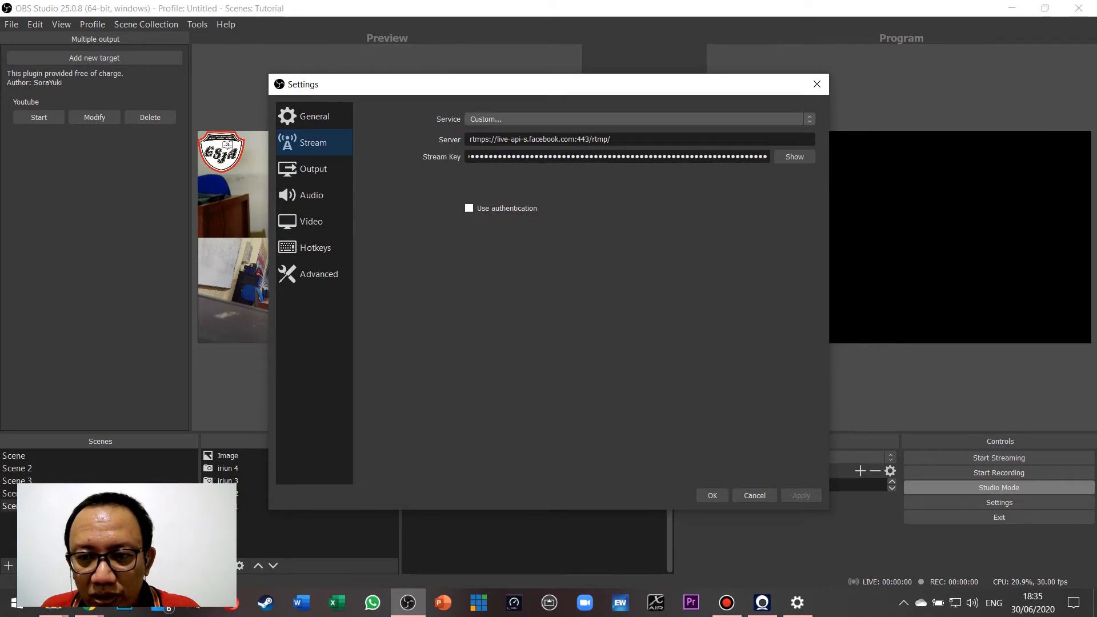
{"action": "left_click", "coordinate": [553, 118]}
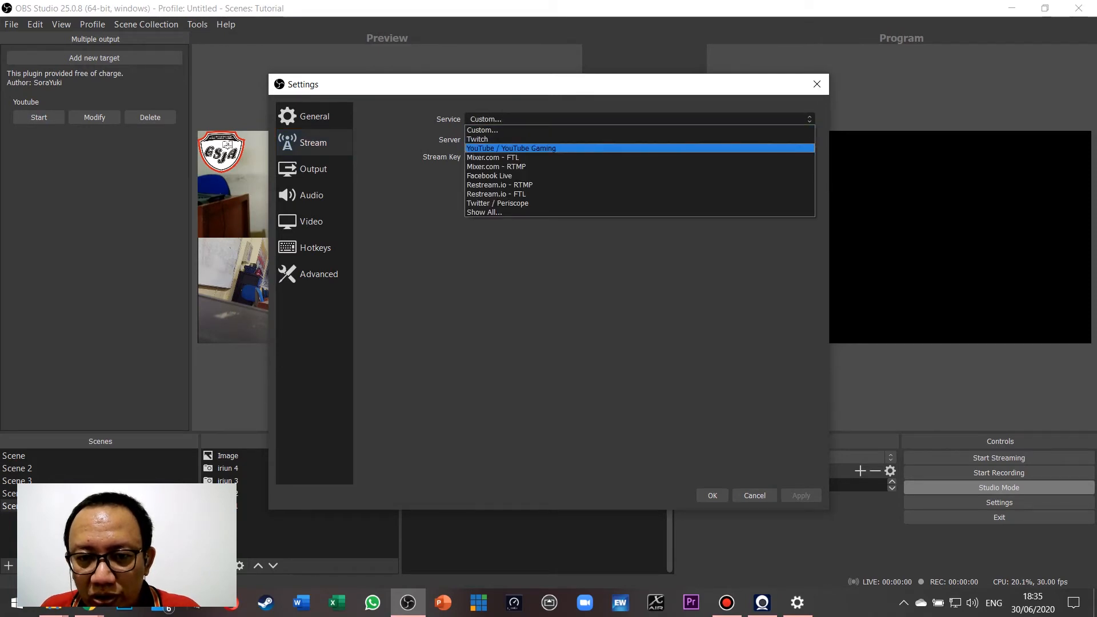
{"action": "key", "text": "Escape"}
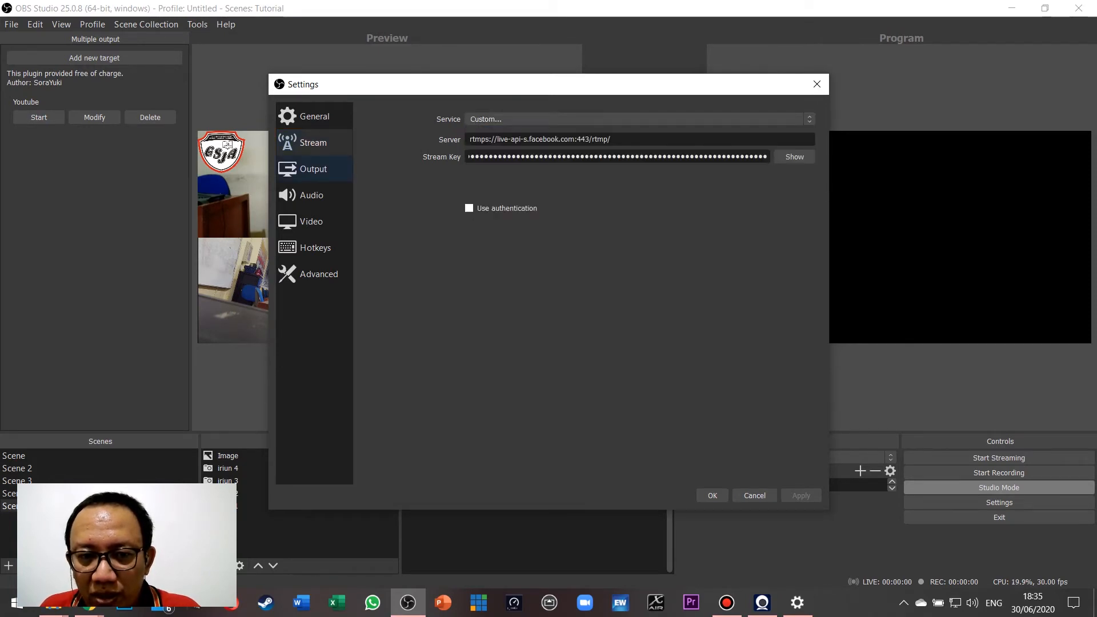
- Examine the output settings: the encoder and rescale resolution choices for streaming, and the recording options
{"action": "left_click", "coordinate": [313, 168]}
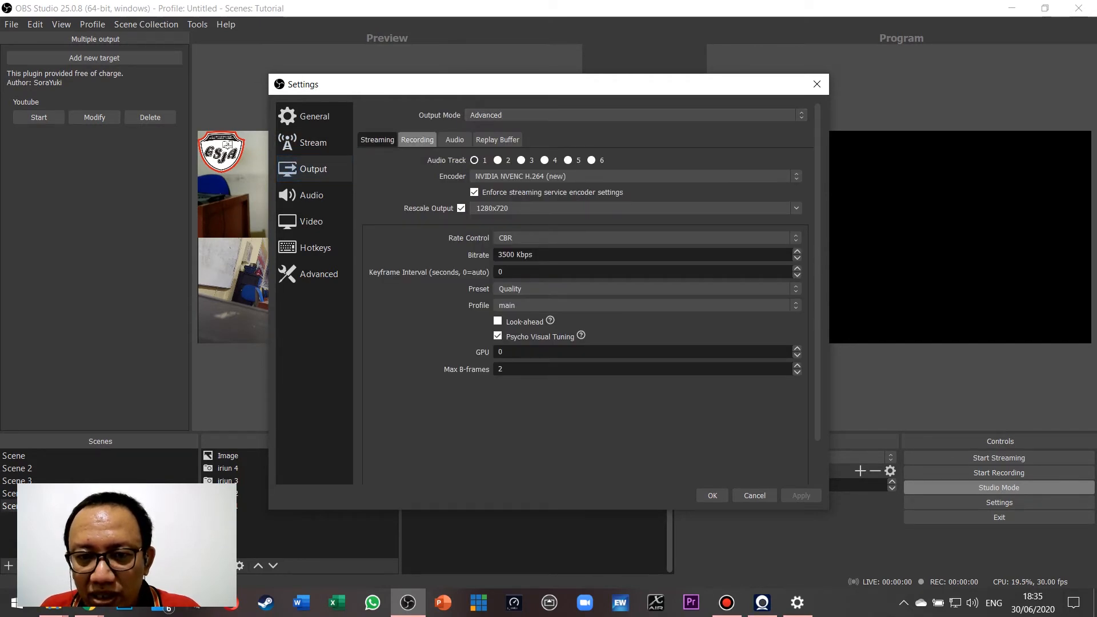
{"action": "left_click", "coordinate": [628, 175]}
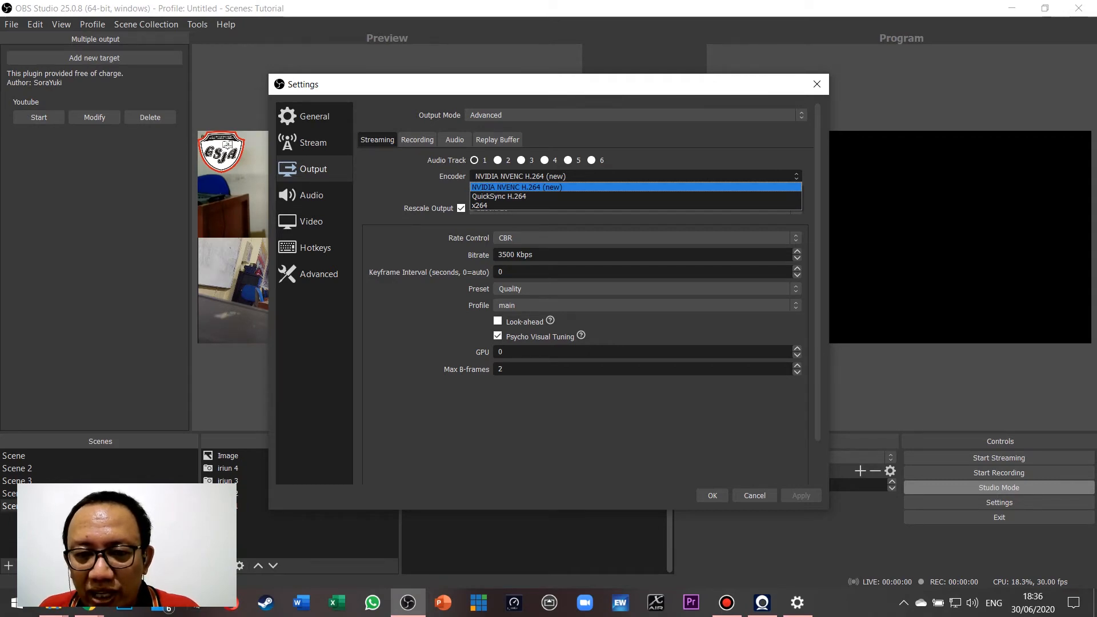
{"action": "key", "text": "Escape"}
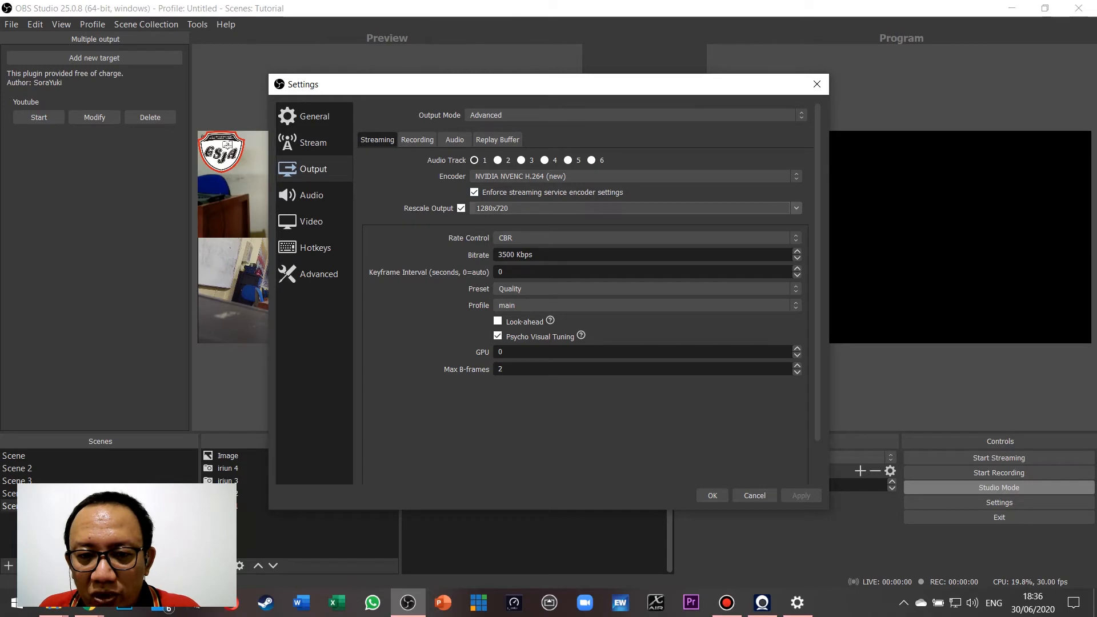
{"action": "left_click", "coordinate": [628, 208]}
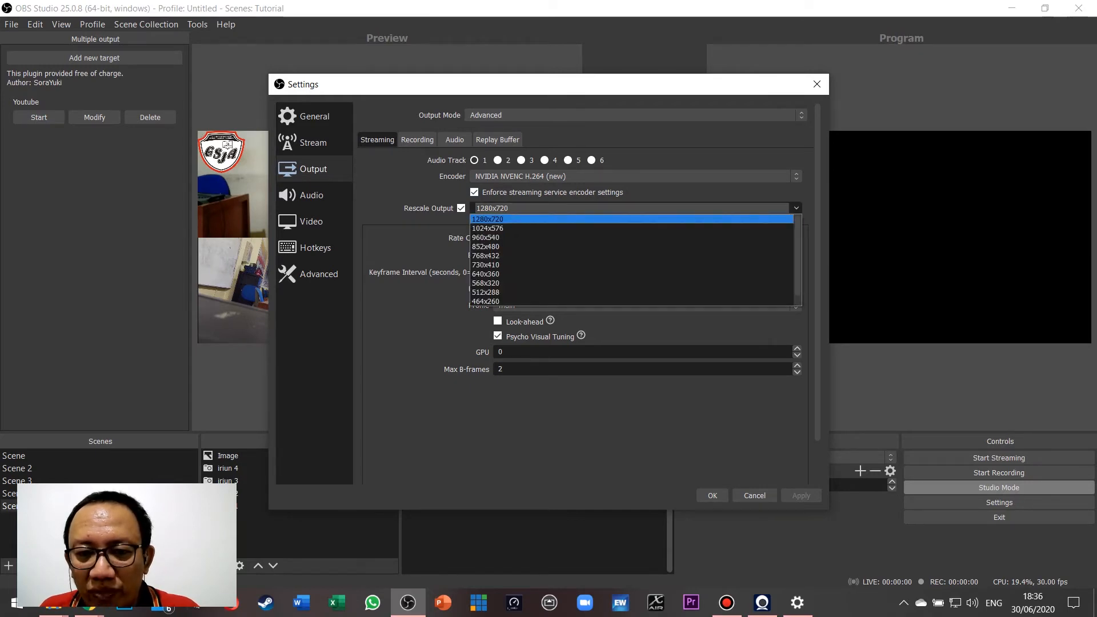
{"action": "key", "text": "Escape"}
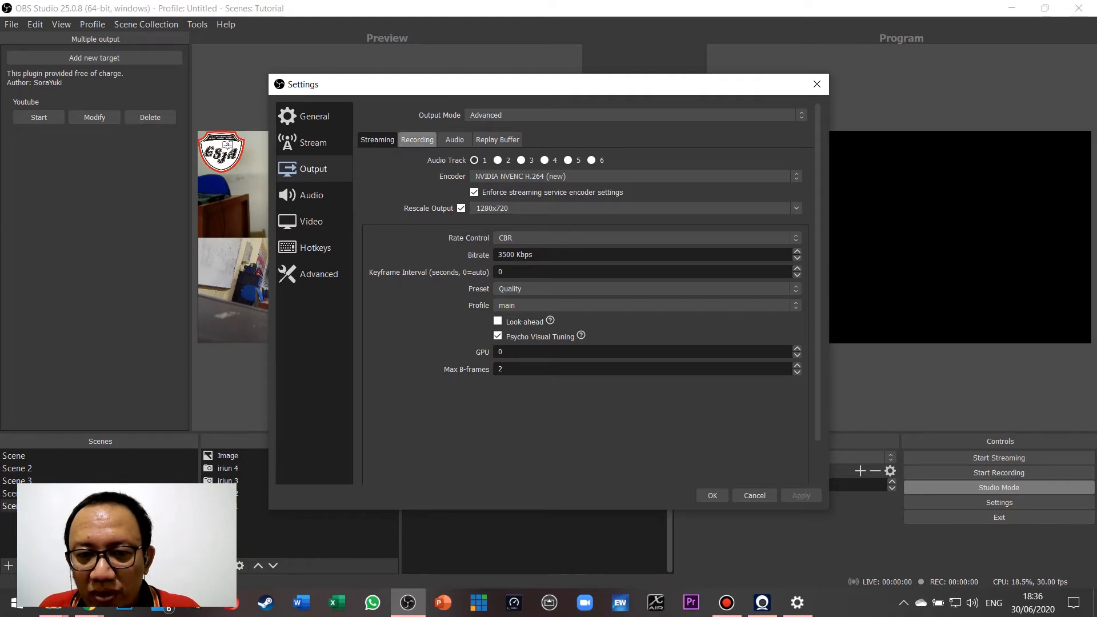
{"action": "left_click", "coordinate": [417, 139]}
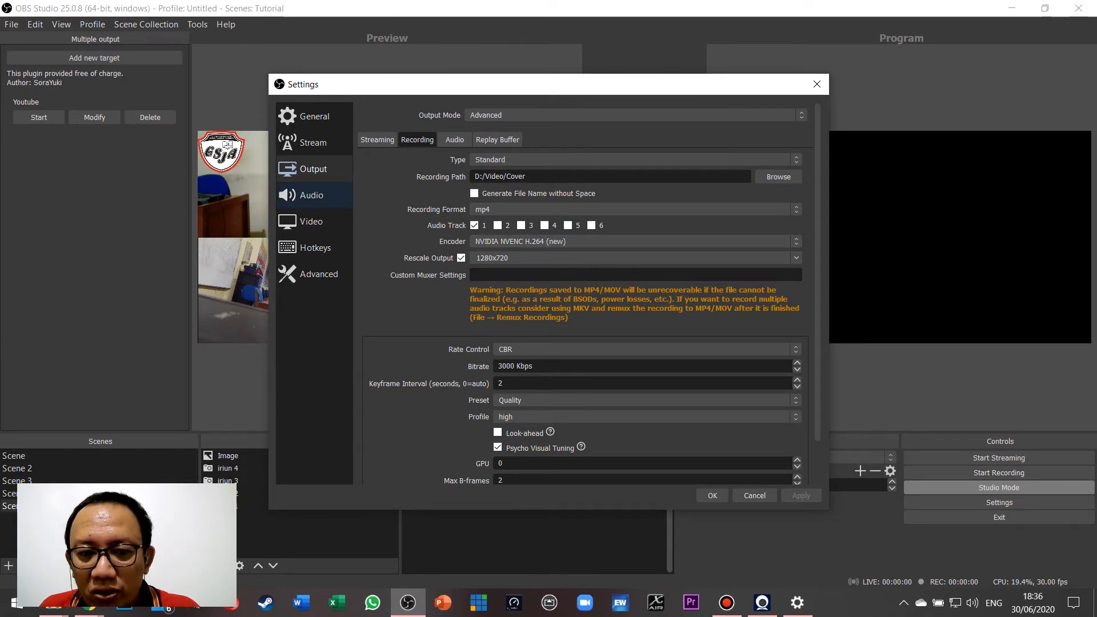
- Examine the audio settings, including the device choices for Mic/Auxiliary Audio, and the video resolution and frame rate settings
{"action": "left_click", "coordinate": [311, 195]}
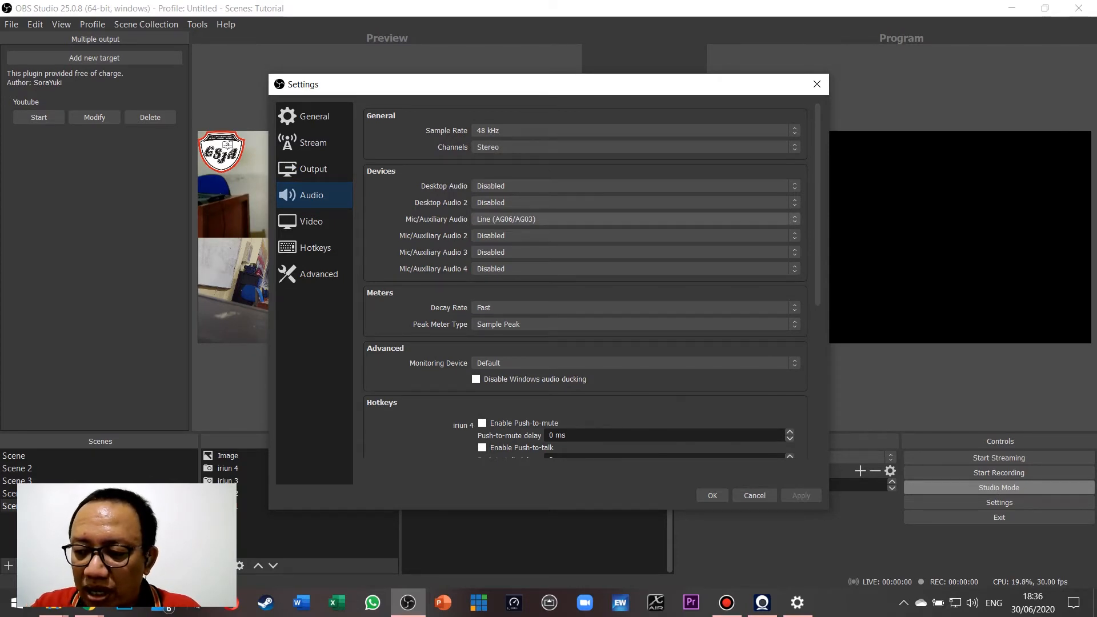
{"action": "left_click", "coordinate": [571, 219]}
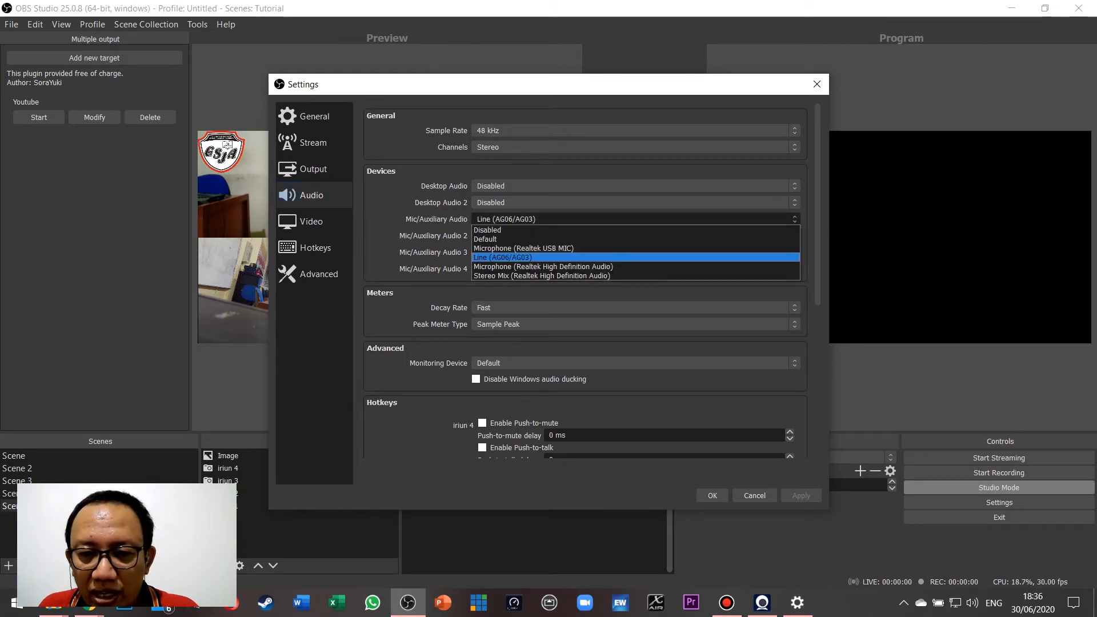
{"action": "key", "text": "Escape"}
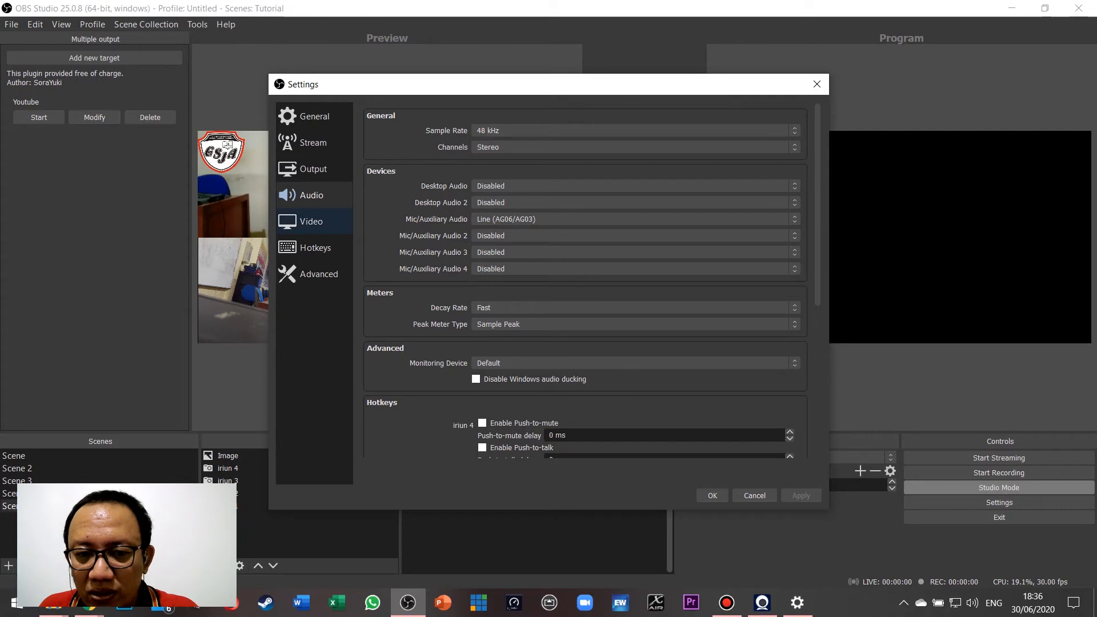
{"action": "left_click", "coordinate": [314, 221]}
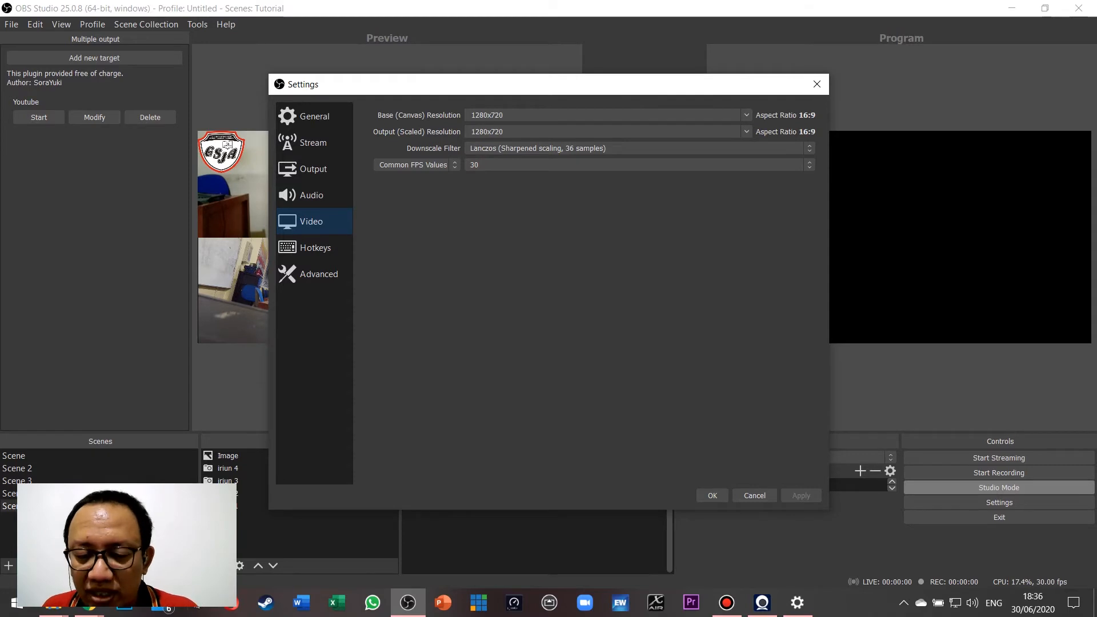
- Examine the hotkey settings and the advanced settings, then close the settings window
{"action": "left_click", "coordinate": [314, 247]}
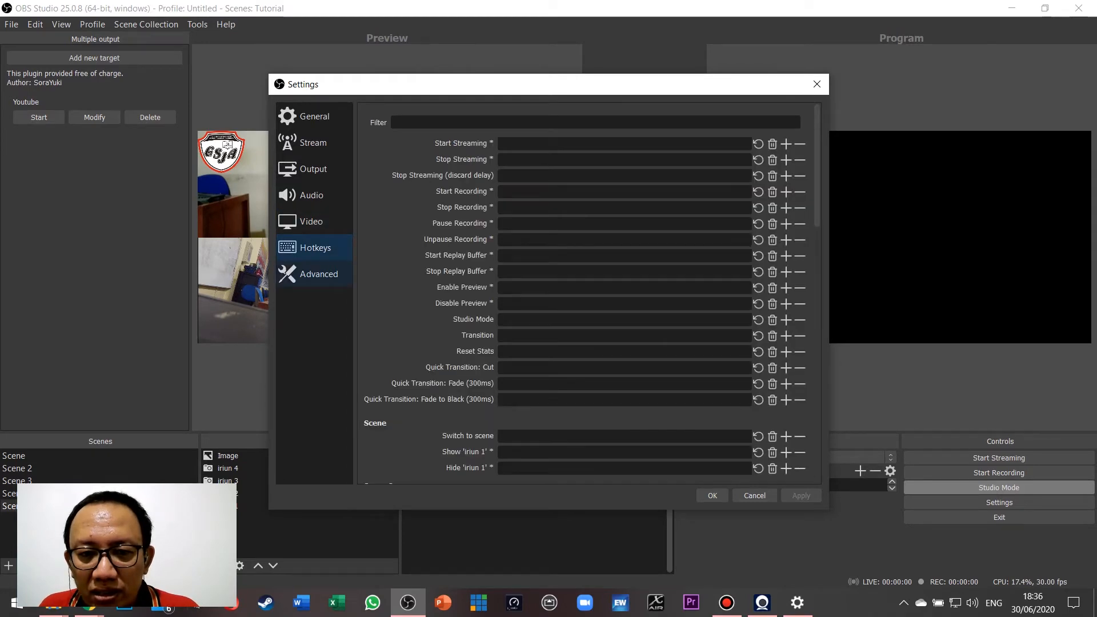
{"action": "left_click", "coordinate": [314, 274]}
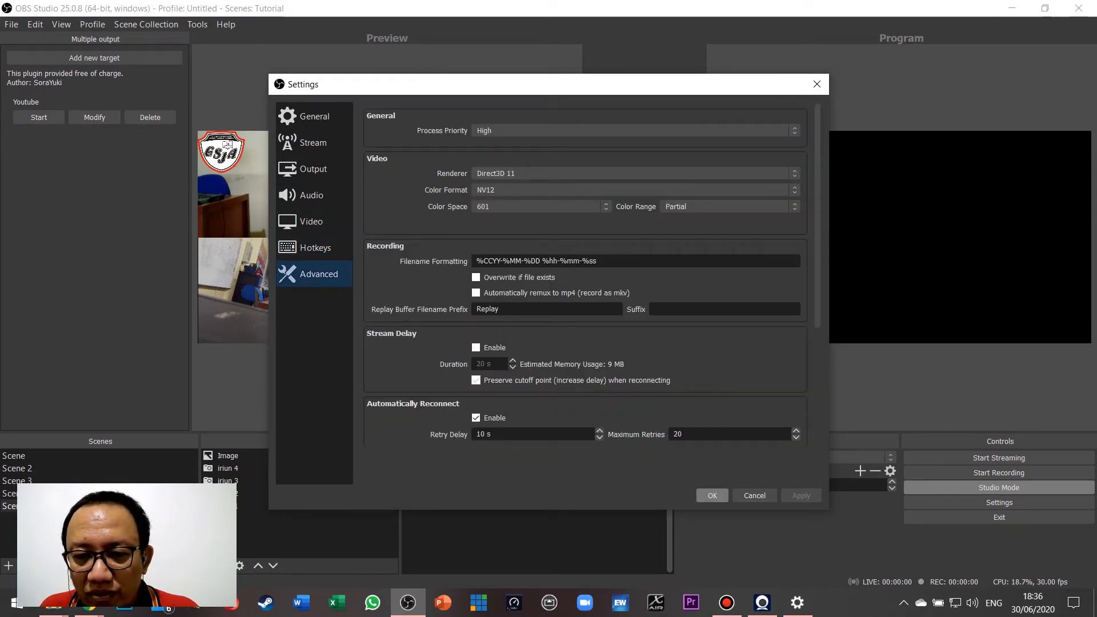
{"action": "left_click", "coordinate": [712, 495]}
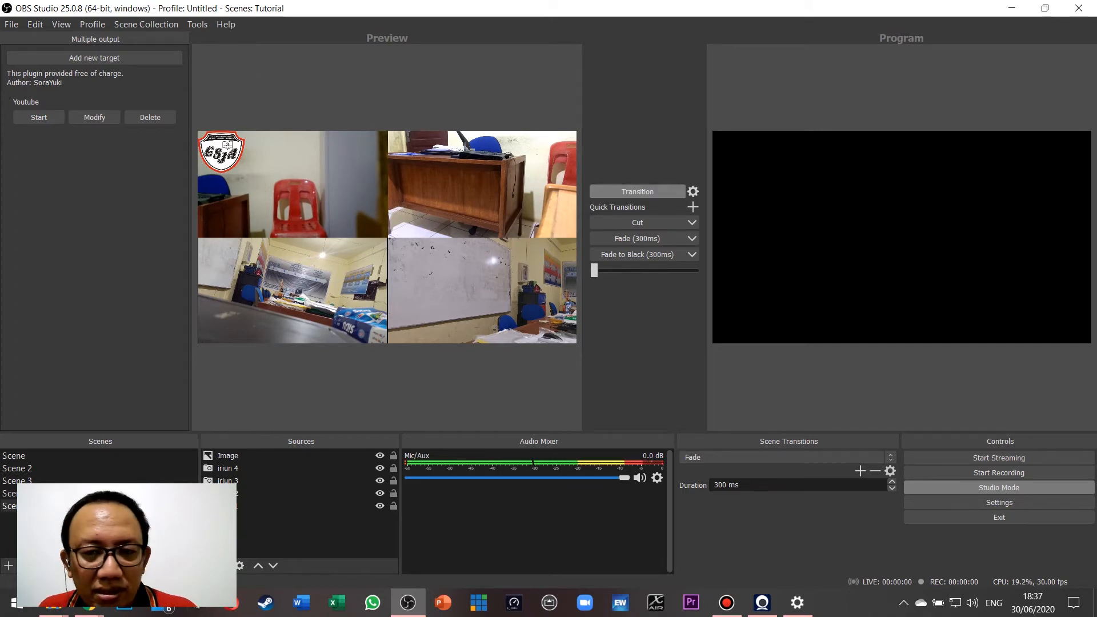
- Transition the split-screen scene to the program output, then swap it for the iriun 1 scene with the quick Fade
{"action": "left_click", "coordinate": [636, 192]}
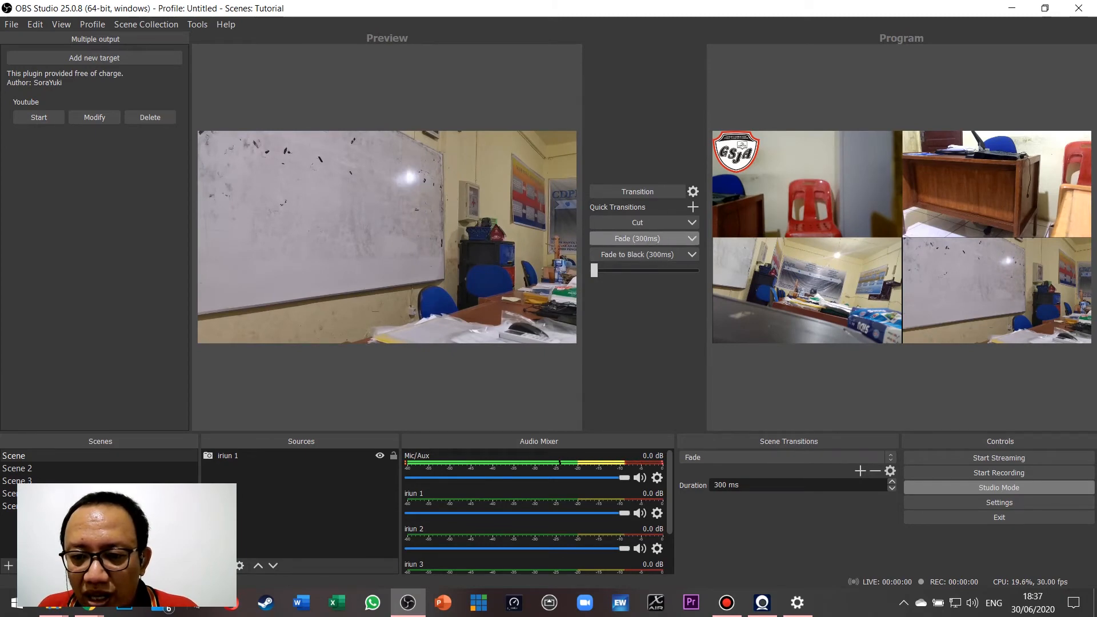
{"action": "left_click", "coordinate": [637, 238]}
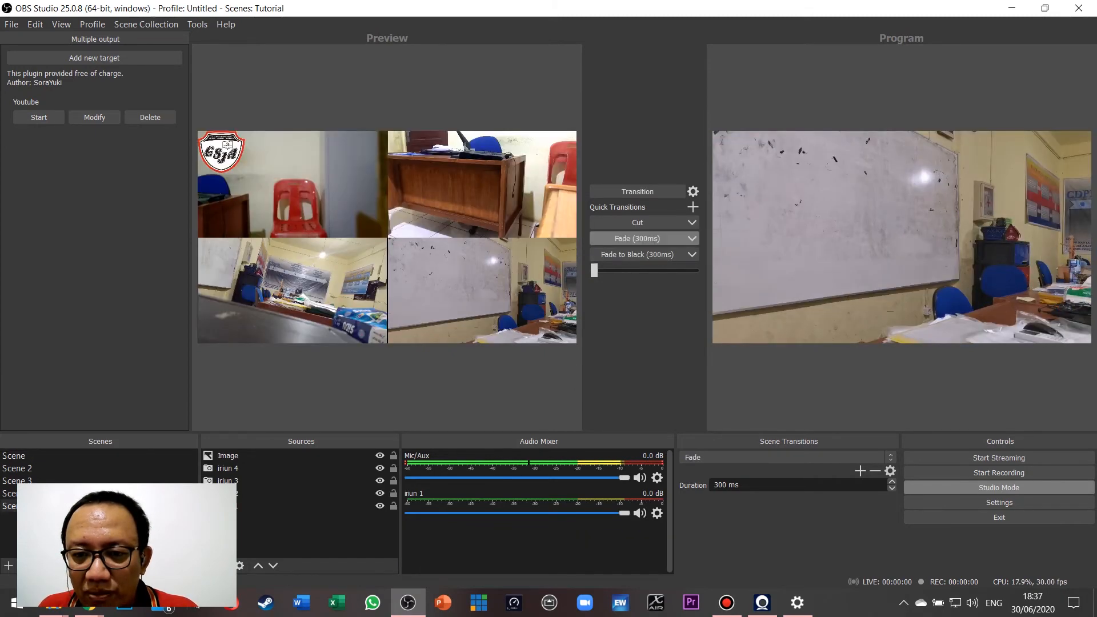
- Set the Fade quick transition's duration to 3000 ms and use it to bring the split-screen scene to the program output
{"action": "left_click", "coordinate": [692, 238]}
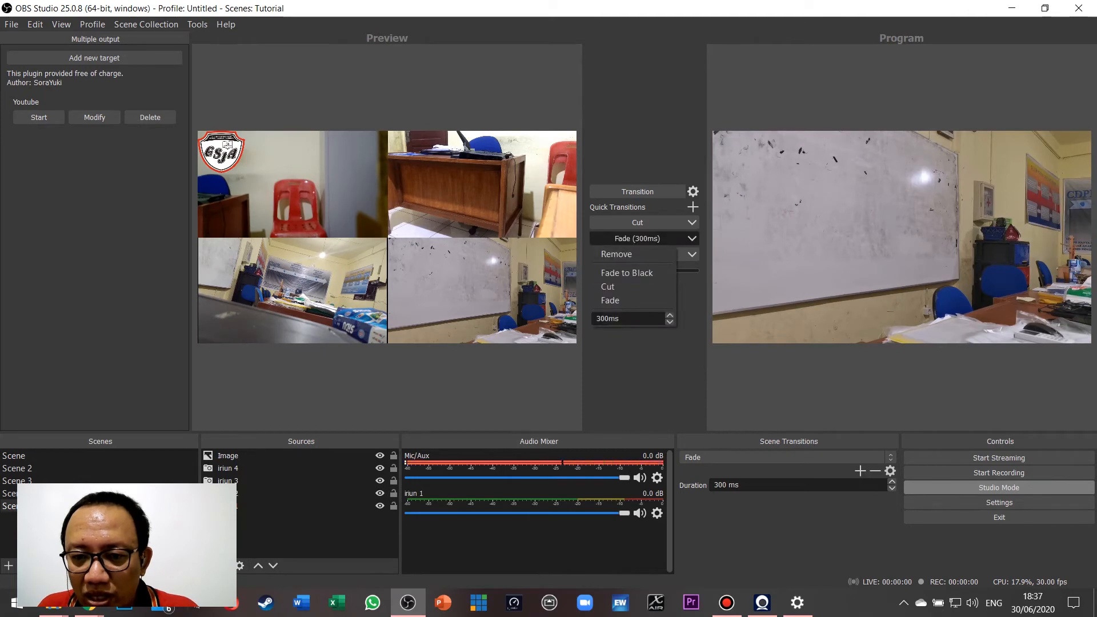
{"action": "type", "text": "0"}
{"action": "key", "text": "Escape"}
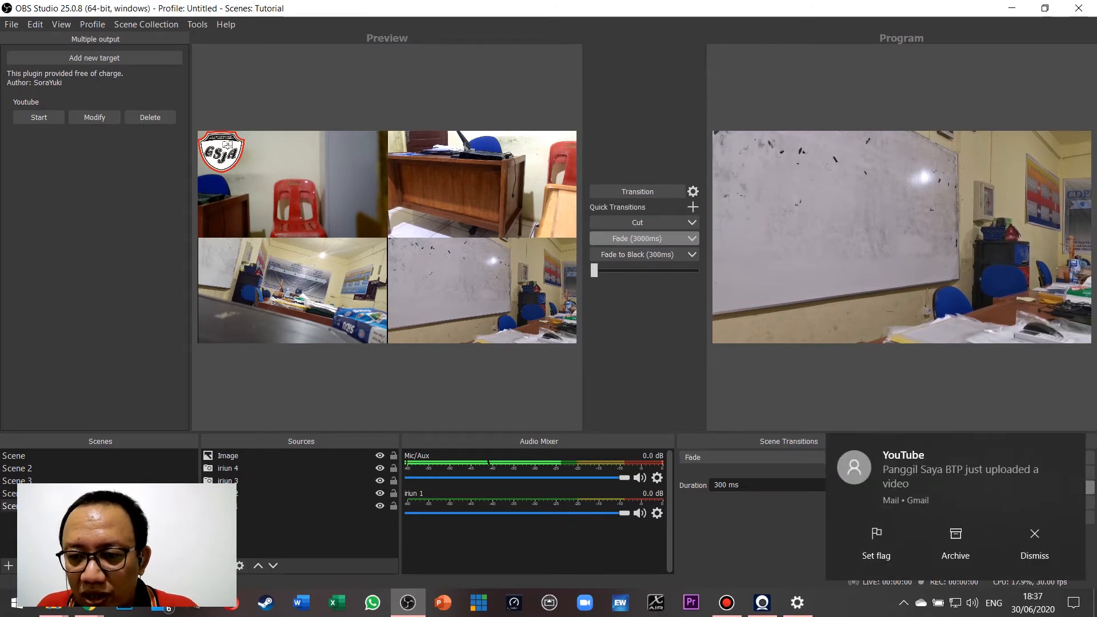
{"action": "left_click", "coordinate": [1070, 446]}
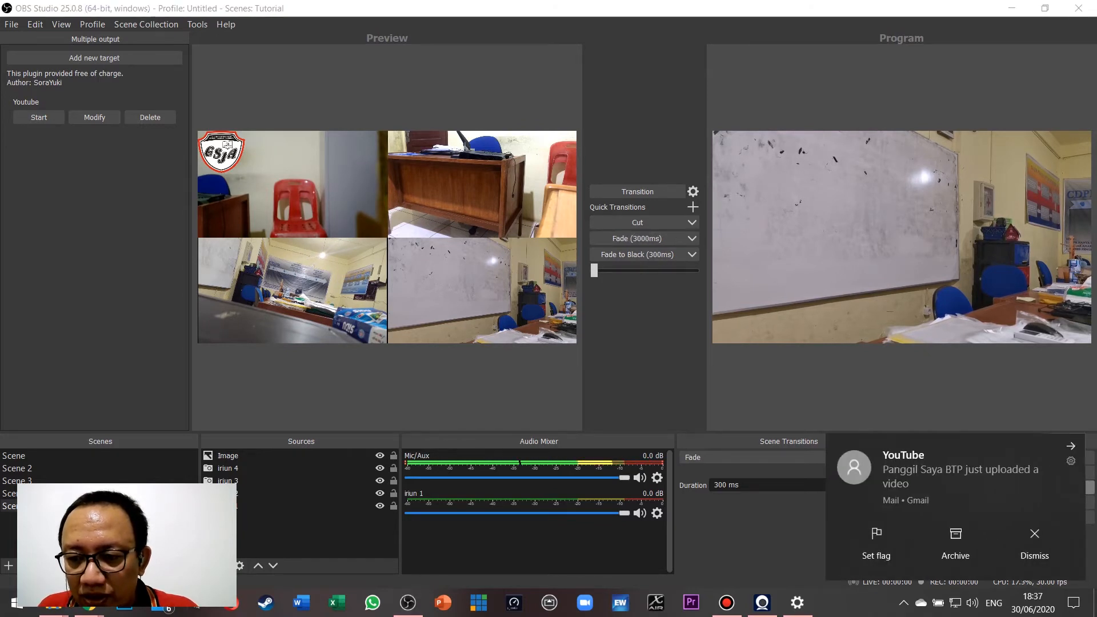
{"action": "left_click", "coordinate": [637, 238]}
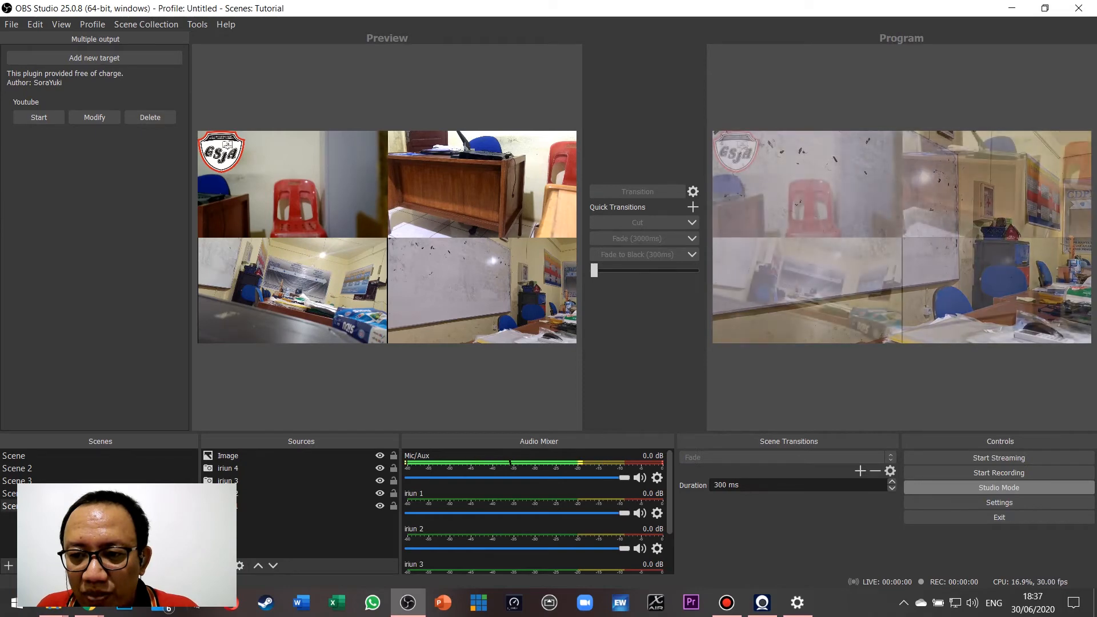
- Select the iriun 1 scene and transition it to the program output, dismissing the notifications that pop up
{"action": "left_click", "coordinate": [14, 455]}
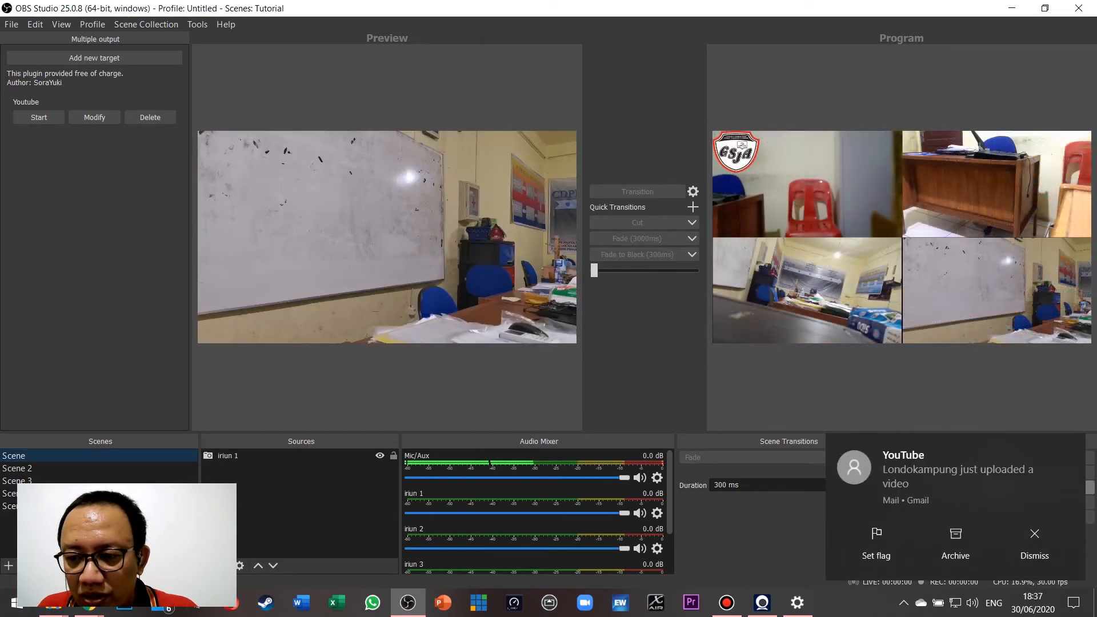
{"action": "left_click", "coordinate": [1070, 446]}
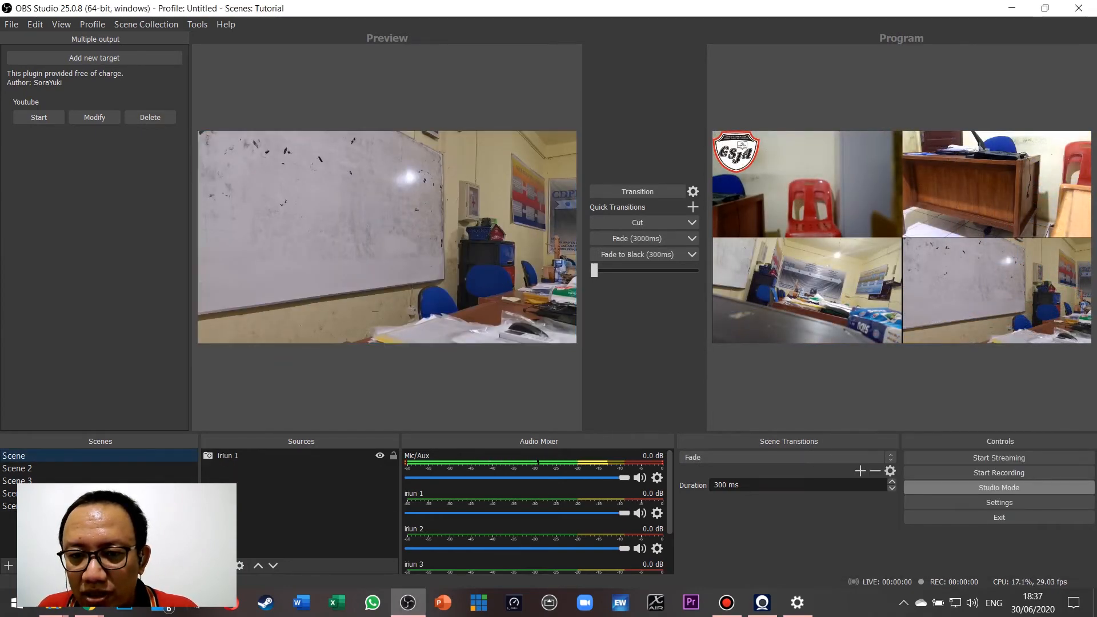
{"action": "left_click", "coordinate": [637, 192]}
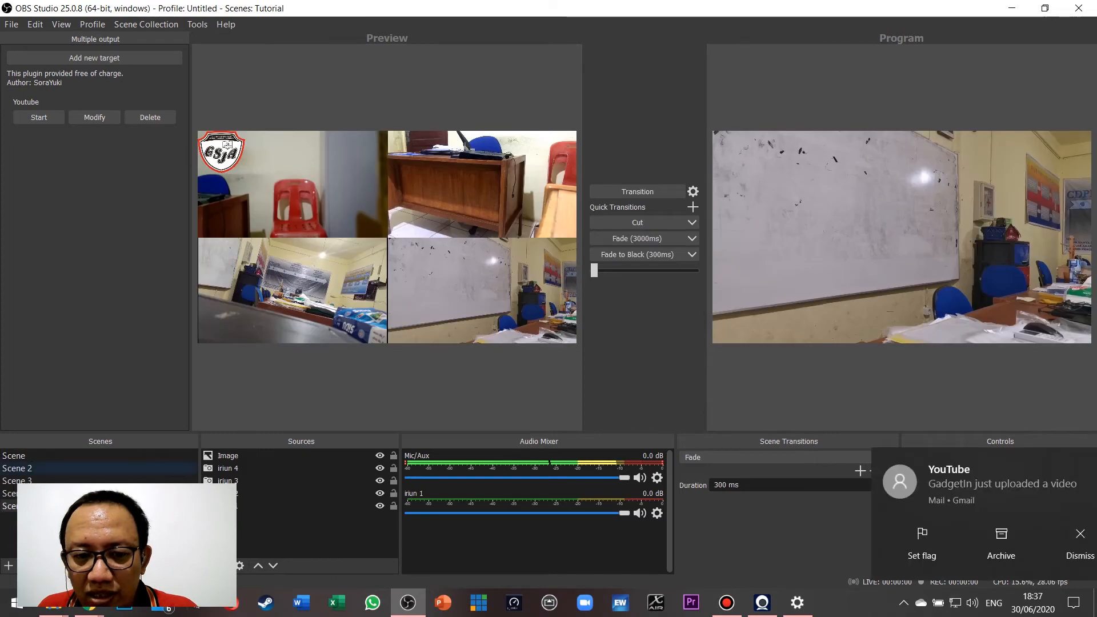
{"action": "left_click", "coordinate": [1071, 460]}
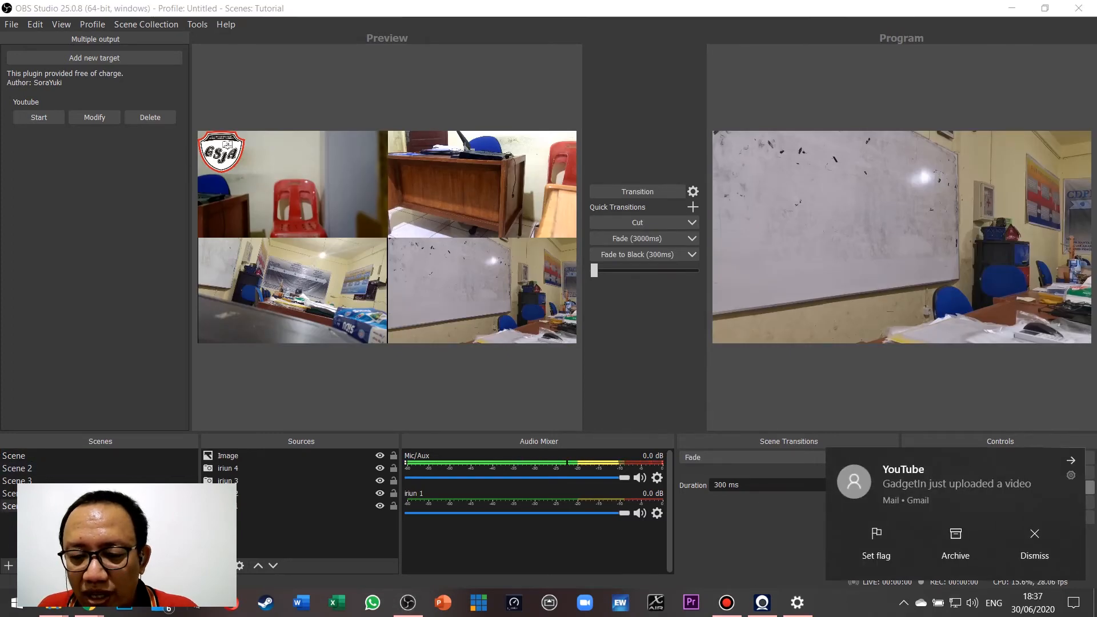
- Add the existing Image source to the iriun 1 scene and shrink the logo to about one ninth of the canvas width, anchored at the upper-left corner
{"action": "left_click", "coordinate": [228, 455]}
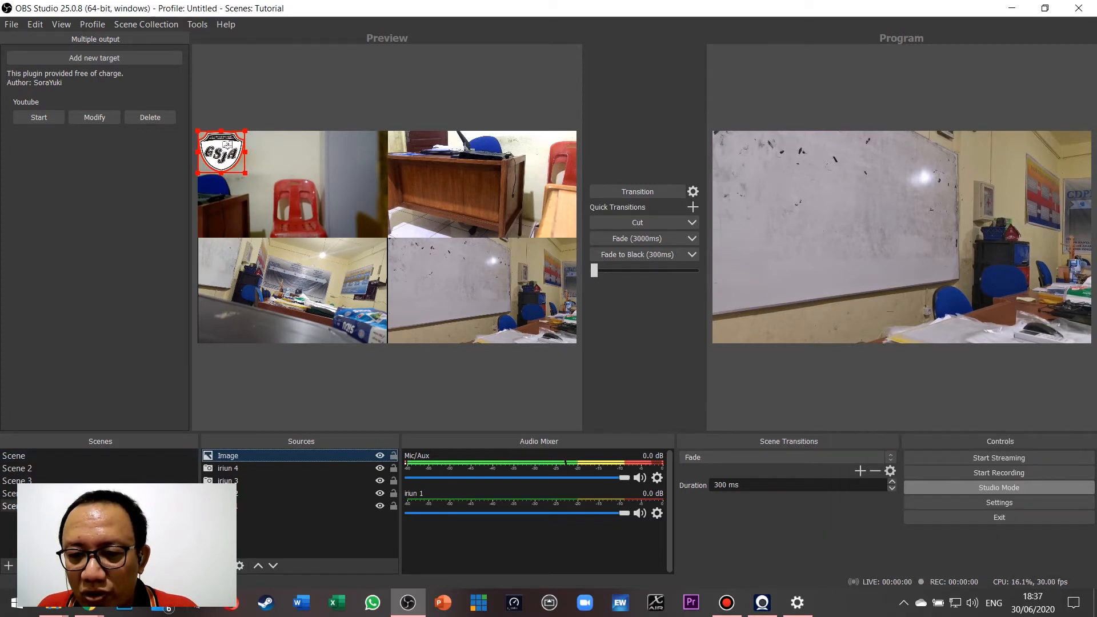
{"action": "left_click", "coordinate": [99, 455]}
{"action": "left_click", "coordinate": [1072, 457]}
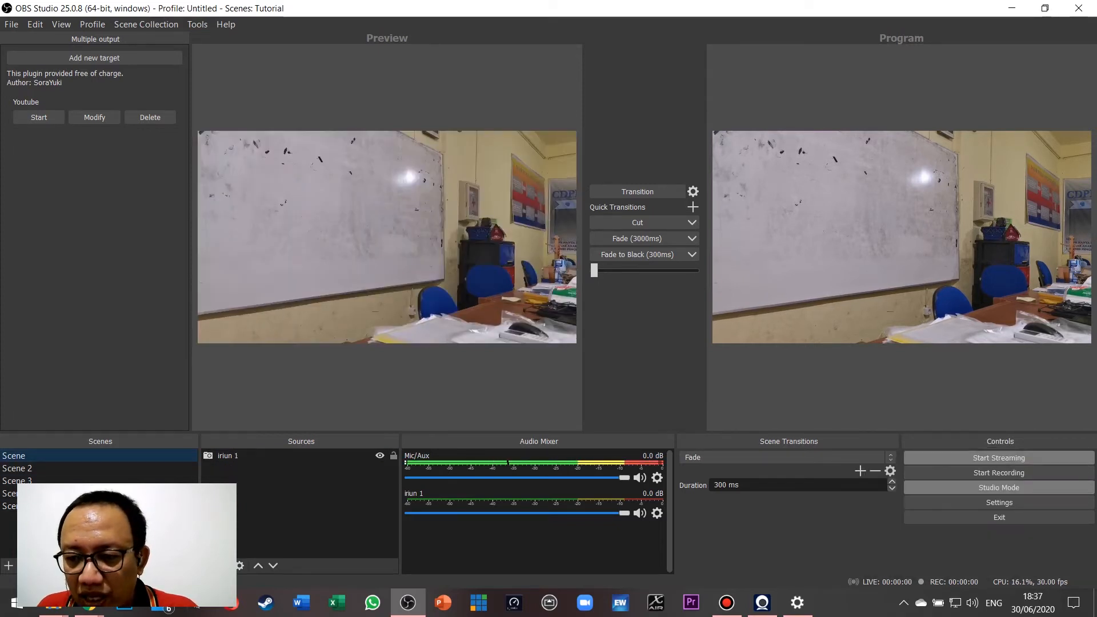
{"action": "left_click", "coordinate": [211, 565]}
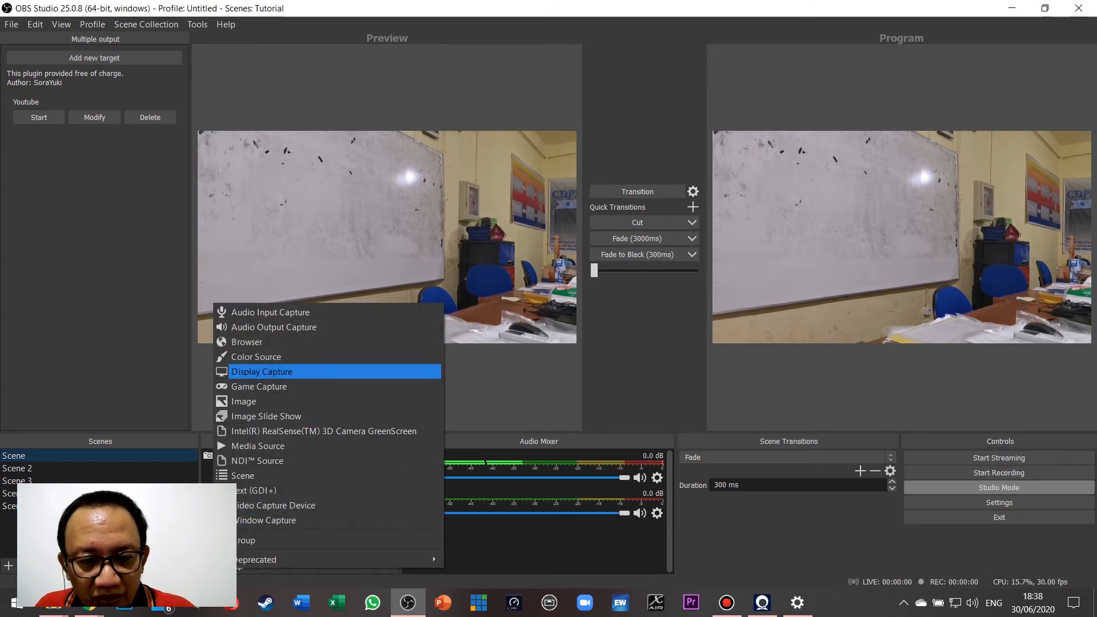
{"action": "left_click", "coordinate": [244, 401]}
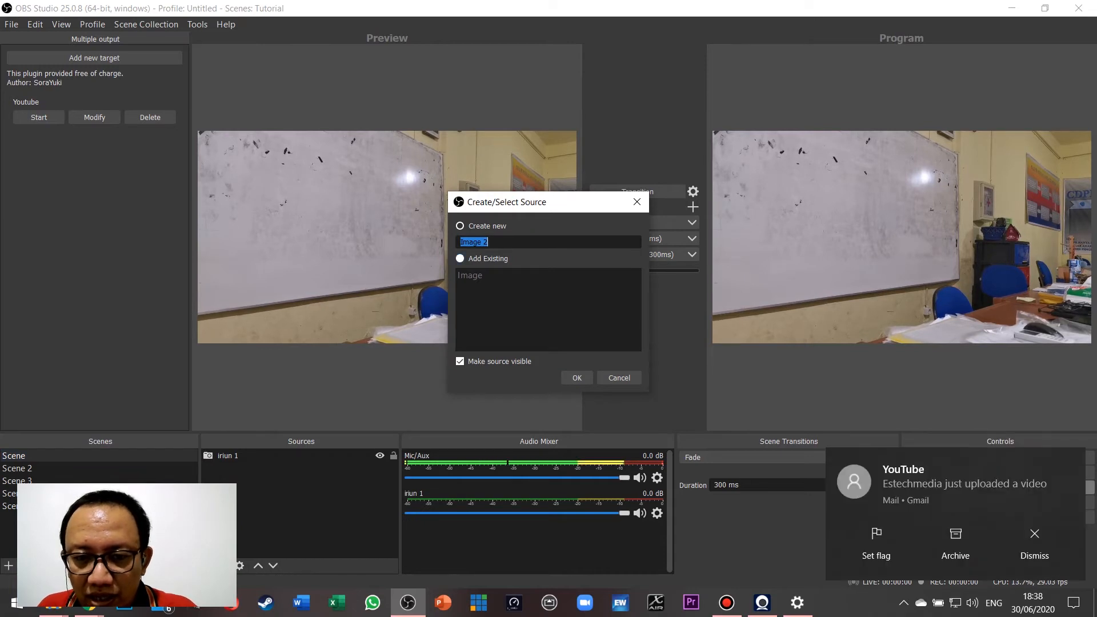
{"action": "left_click", "coordinate": [460, 258]}
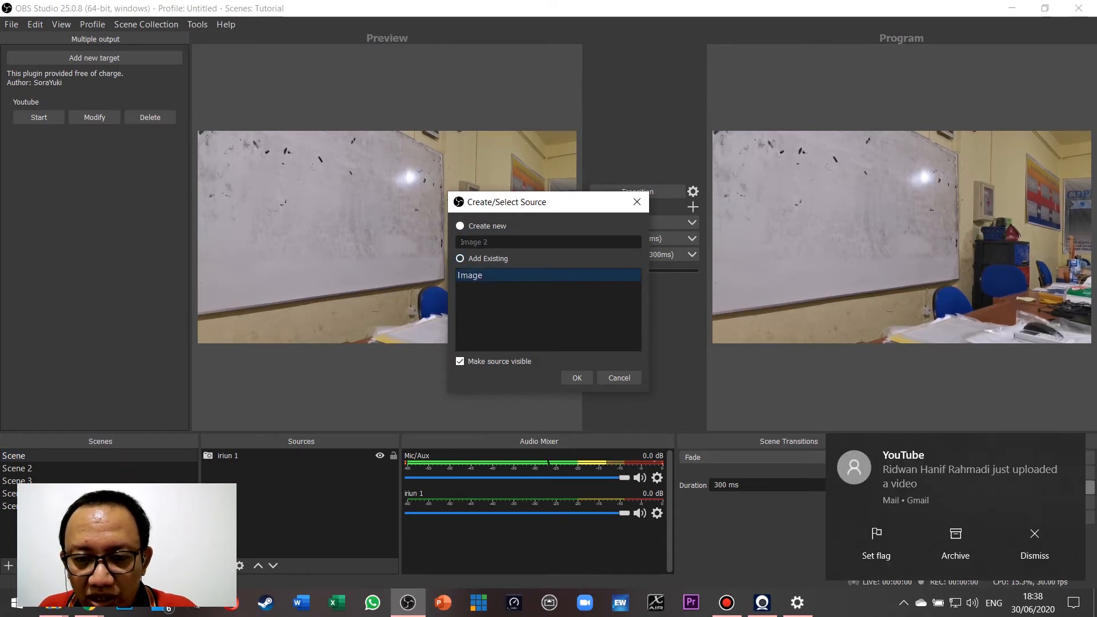
{"action": "left_click", "coordinate": [577, 378]}
{"action": "left_click_drag", "start_coordinate": [293, 216], "coordinate": [239, 167]}
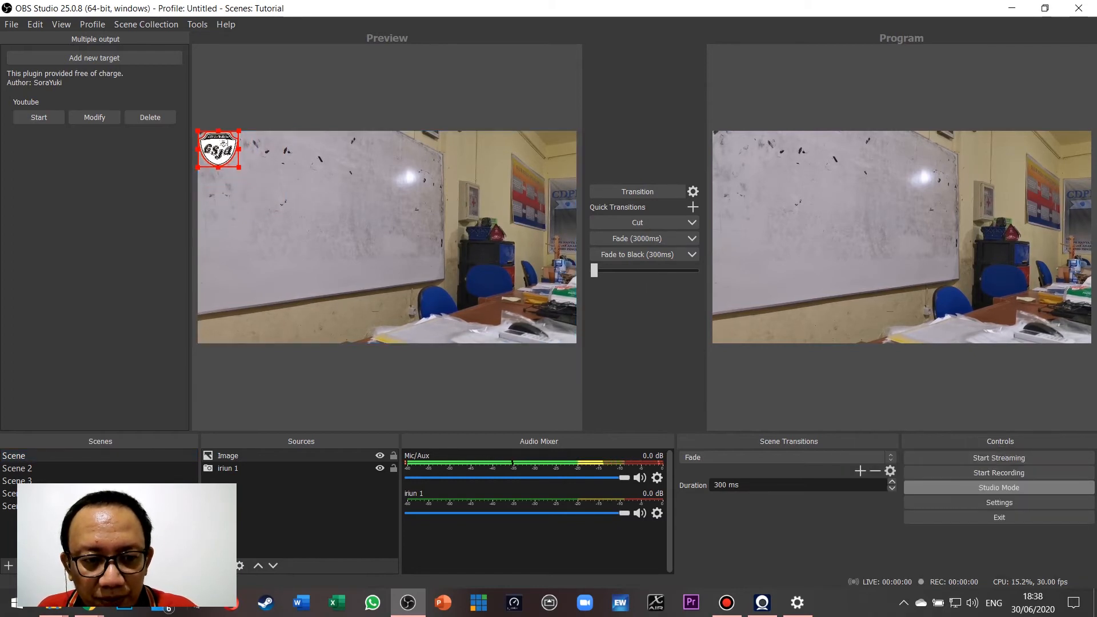
- Add the existing Image source as a logo overlay to Scene 2 and dismiss the pop-up notifications
{"action": "left_click", "coordinate": [17, 468]}
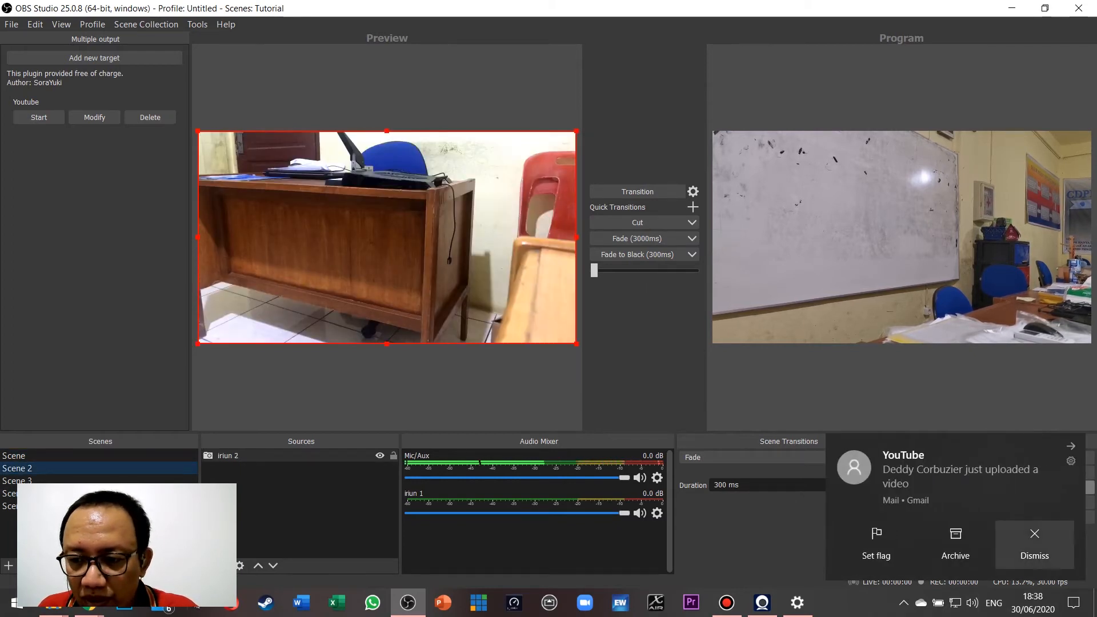
{"action": "left_click", "coordinate": [1034, 543]}
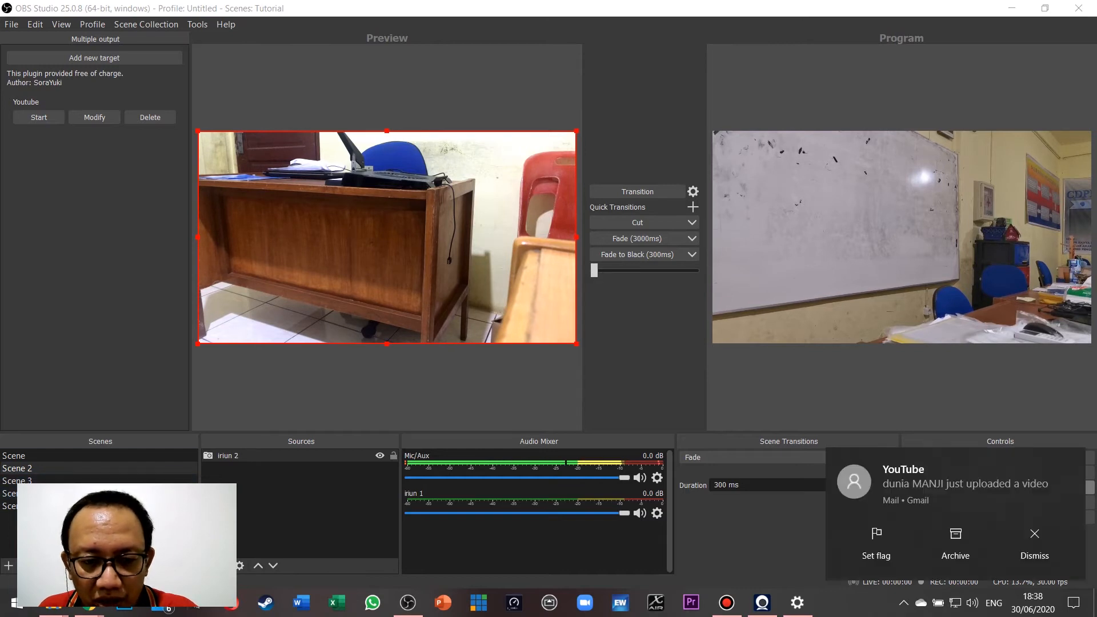
{"action": "left_click", "coordinate": [210, 566]}
{"action": "key", "text": "Down"}
{"action": "key", "text": "Down"}
{"action": "key", "text": "Down"}
{"action": "key", "text": "Down"}
{"action": "key", "text": "Down"}
{"action": "key", "text": "Return"}
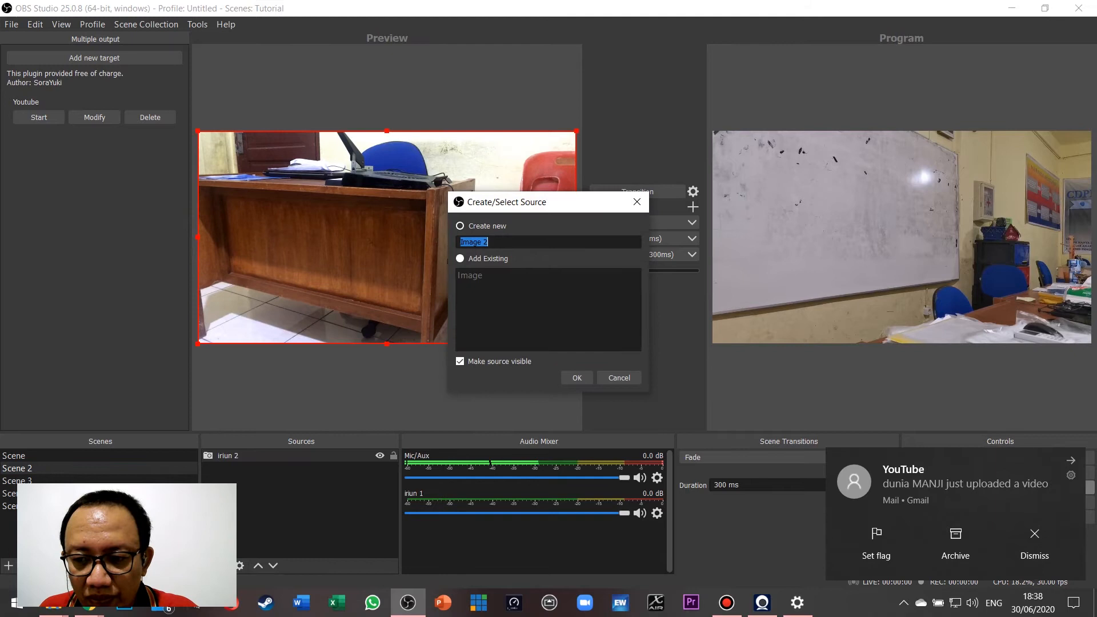
{"action": "left_click", "coordinate": [1034, 544]}
{"action": "left_click", "coordinate": [481, 258]}
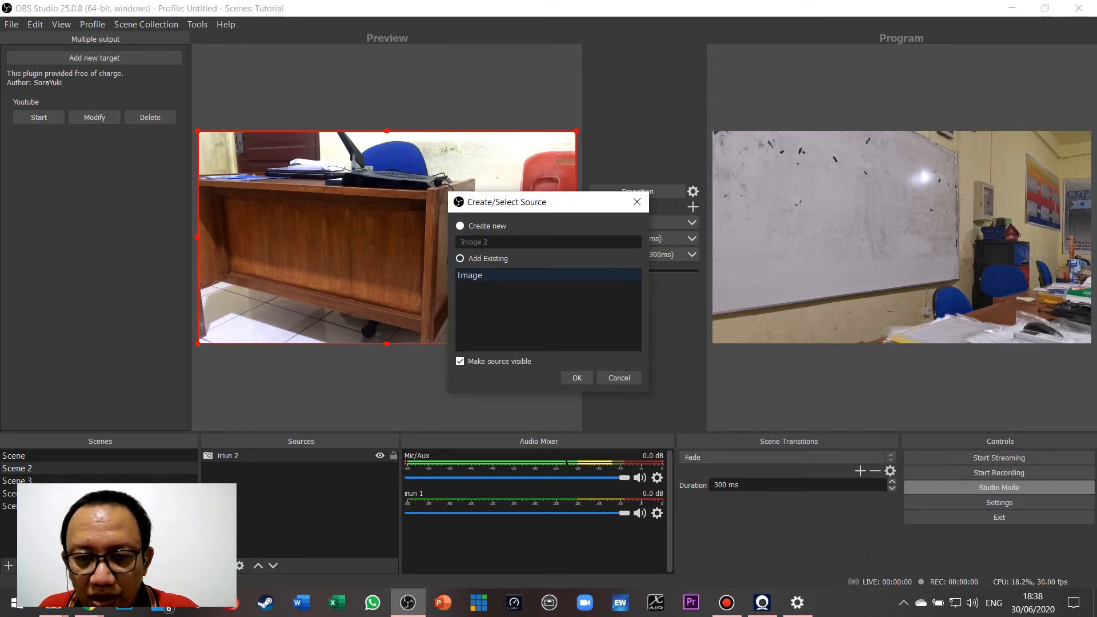
{"action": "left_click", "coordinate": [482, 275]}
{"action": "left_click", "coordinate": [576, 378]}
{"action": "left_click", "coordinate": [1034, 544]}
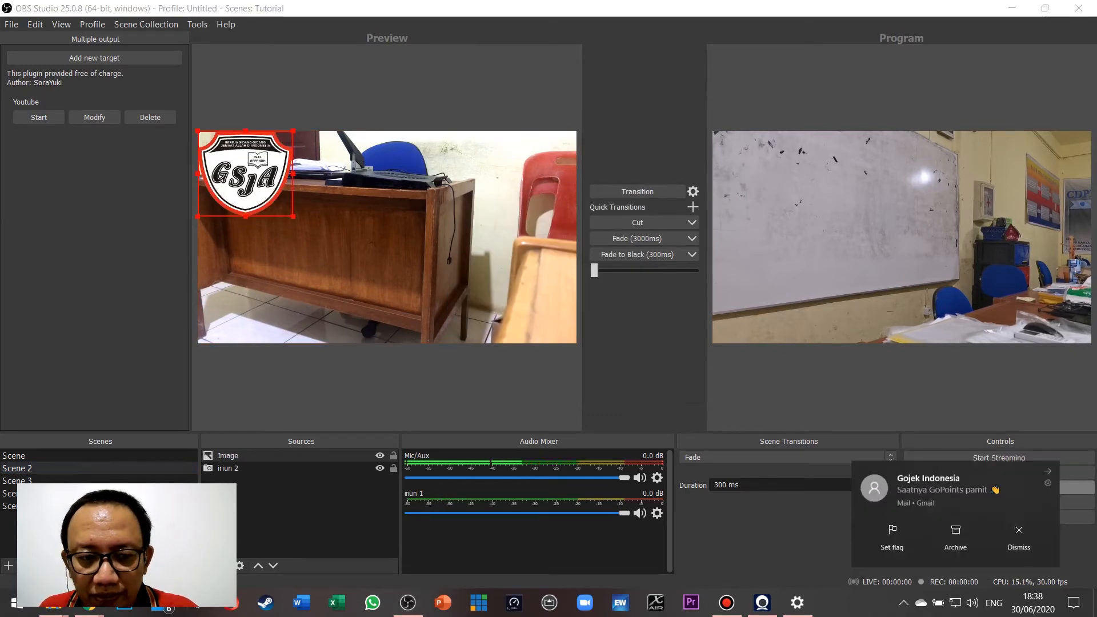
- Add the existing Image source as a logo overlay to Scene 3, dismiss the pop-up notifications and deselect the logo
{"action": "left_click", "coordinate": [17, 480]}
{"action": "left_click", "coordinate": [207, 565]}
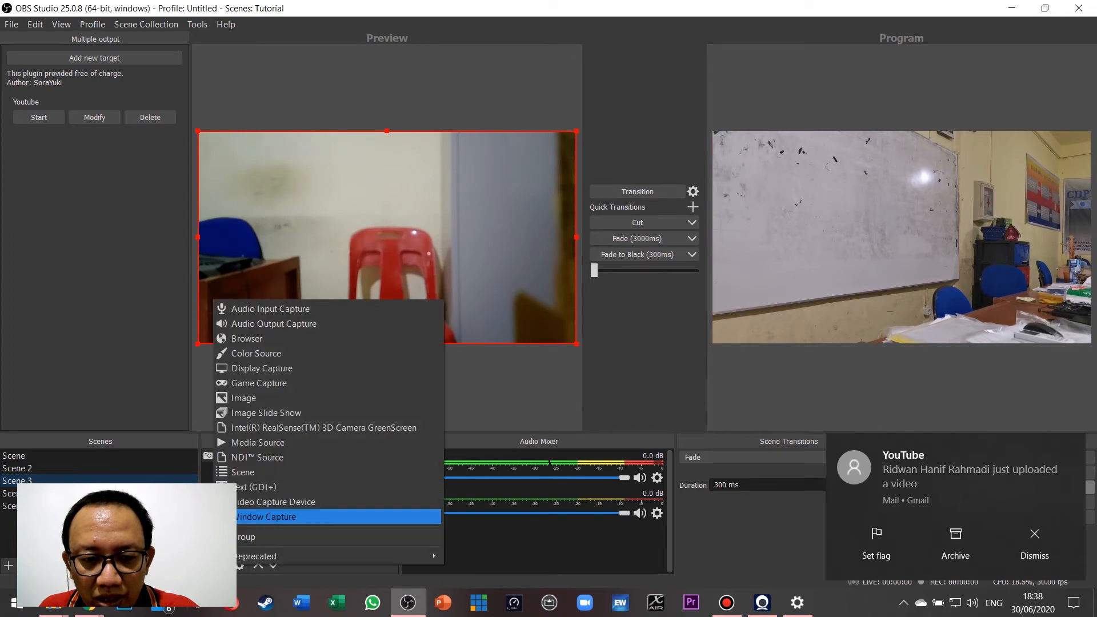
{"action": "left_click", "coordinate": [1035, 544]}
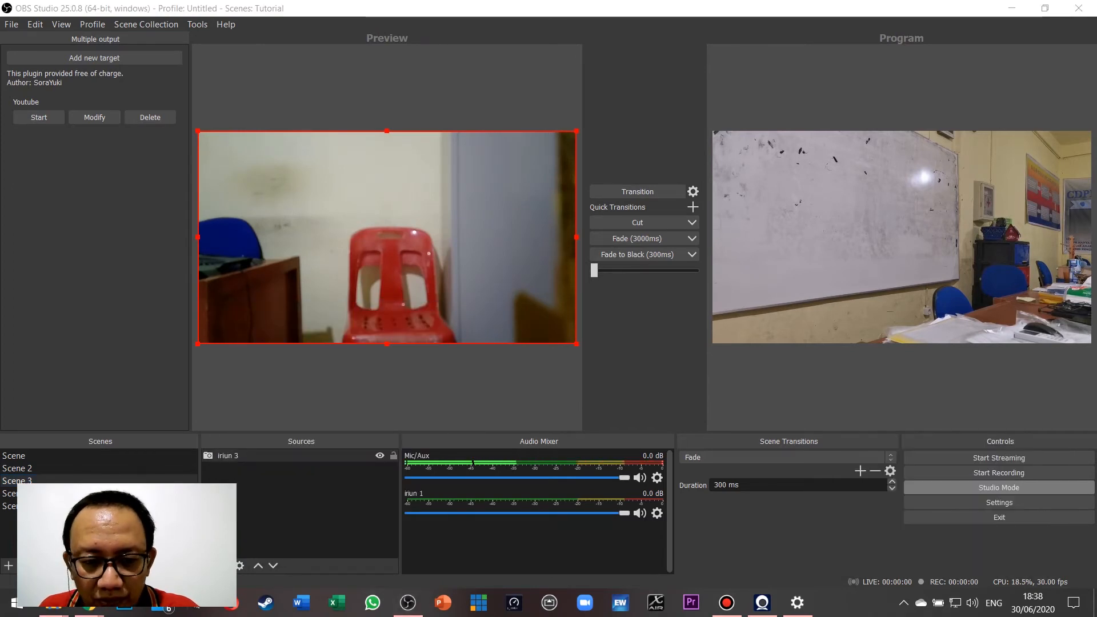
{"action": "left_click", "coordinate": [207, 566]}
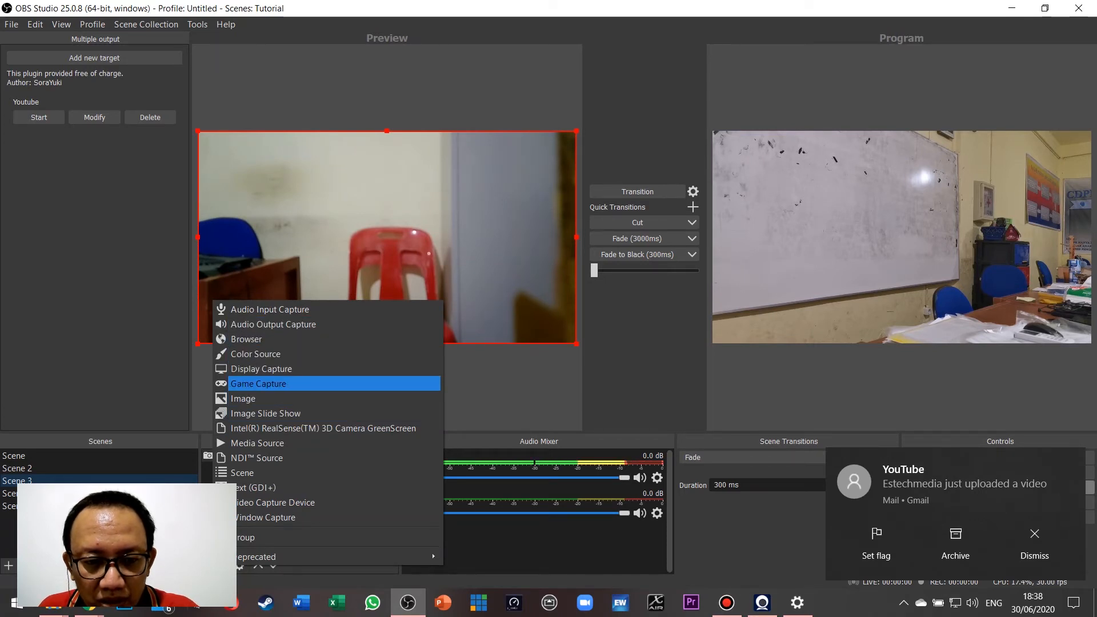
{"action": "left_click", "coordinate": [263, 398]}
{"action": "left_click", "coordinate": [460, 258]}
{"action": "left_click", "coordinate": [470, 275]}
{"action": "left_click", "coordinate": [577, 377]}
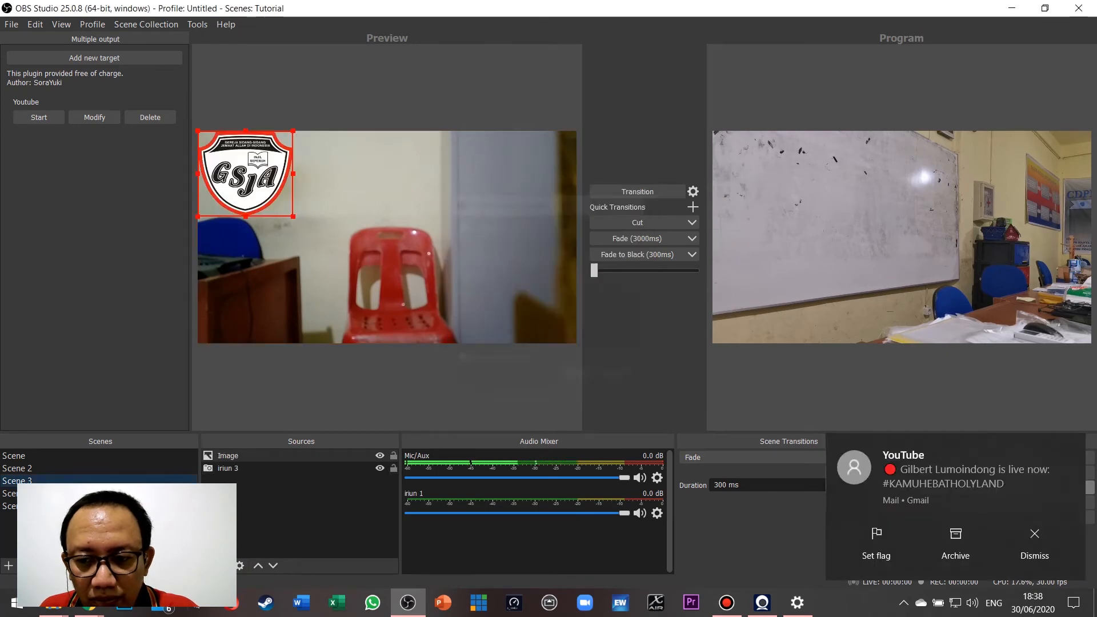
{"action": "left_click", "coordinate": [1033, 544]}
{"action": "left_click", "coordinate": [300, 508]}
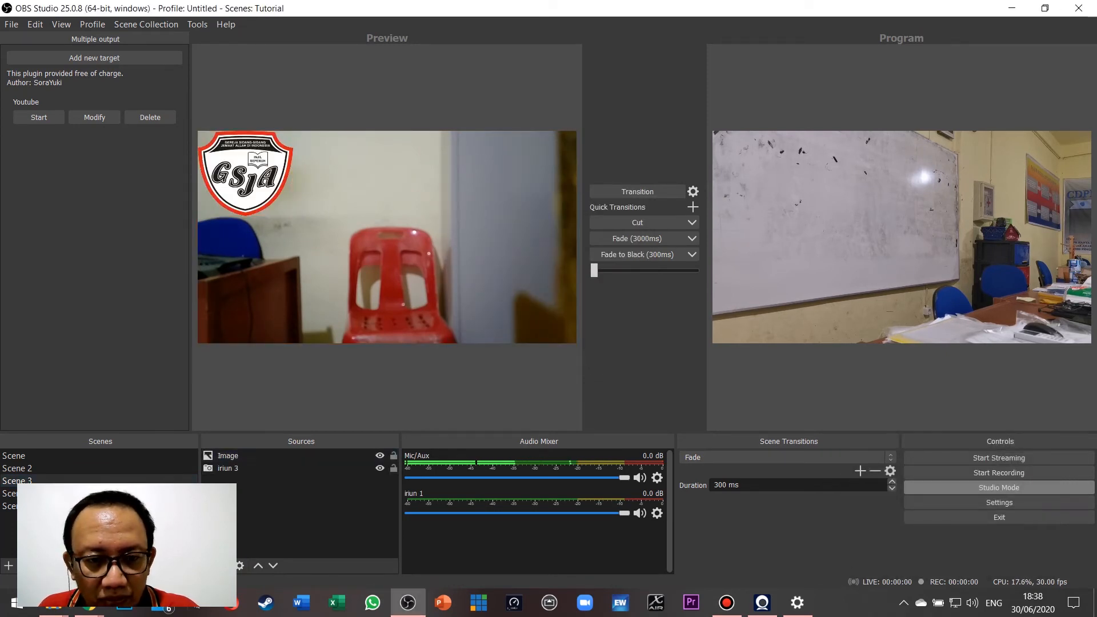
- Add the existing Image source to the iriun 4 scene and shrink the logo to about one eighth of the canvas width, anchored at the upper-left corner
{"action": "left_click", "coordinate": [10, 493]}
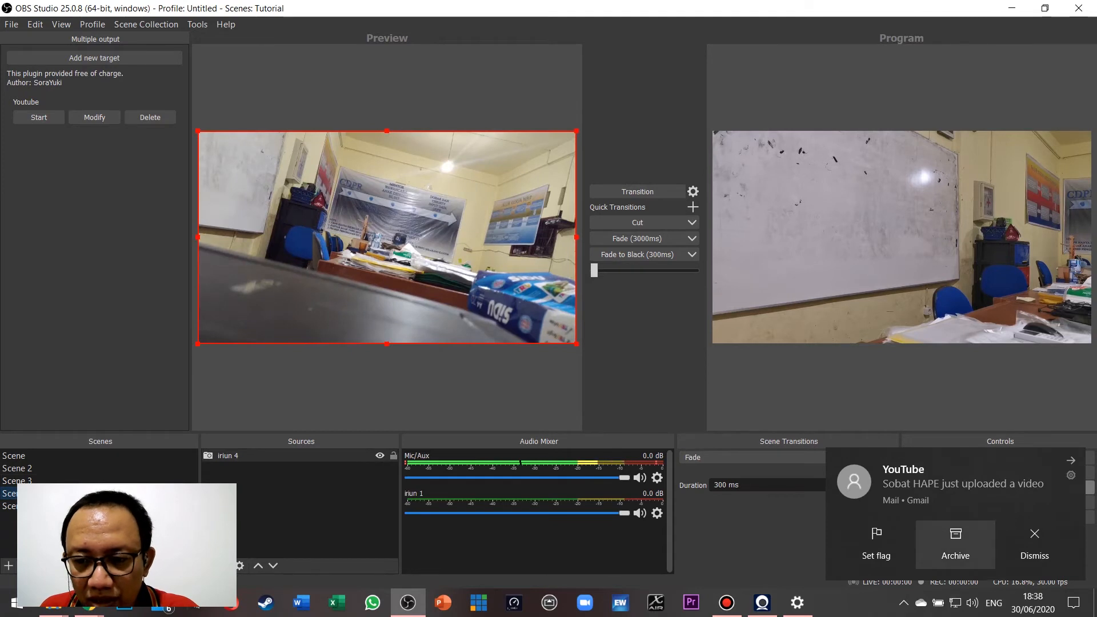
{"action": "left_click", "coordinate": [955, 544]}
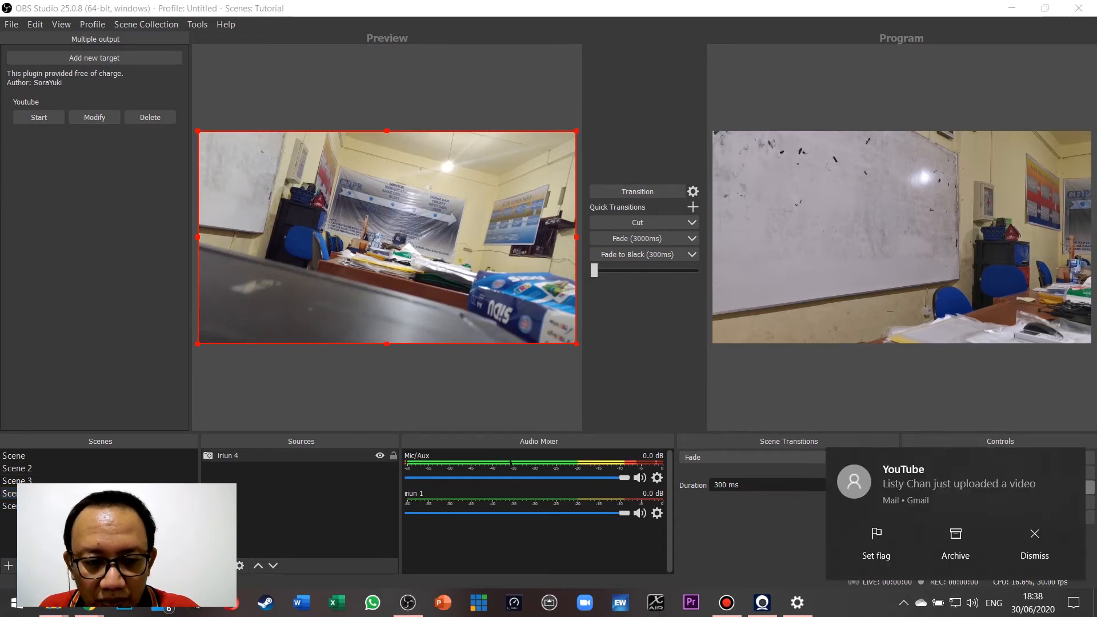
{"action": "left_click", "coordinate": [212, 565]}
{"action": "left_click", "coordinate": [244, 401]}
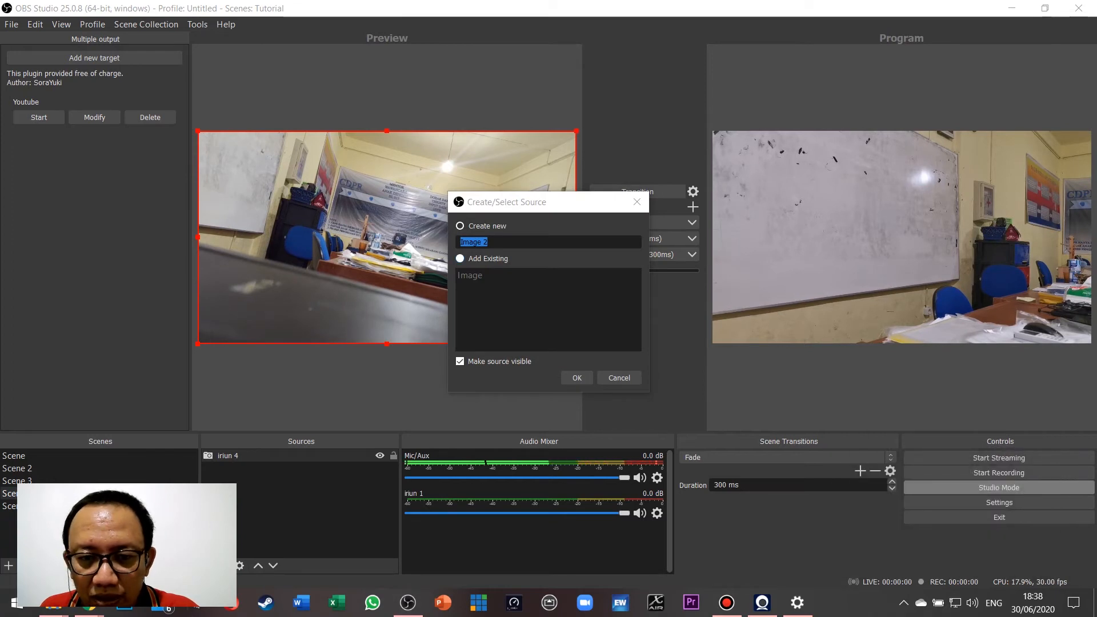
{"action": "left_click", "coordinate": [459, 258]}
{"action": "left_click", "coordinate": [469, 275]}
{"action": "left_click", "coordinate": [576, 377]}
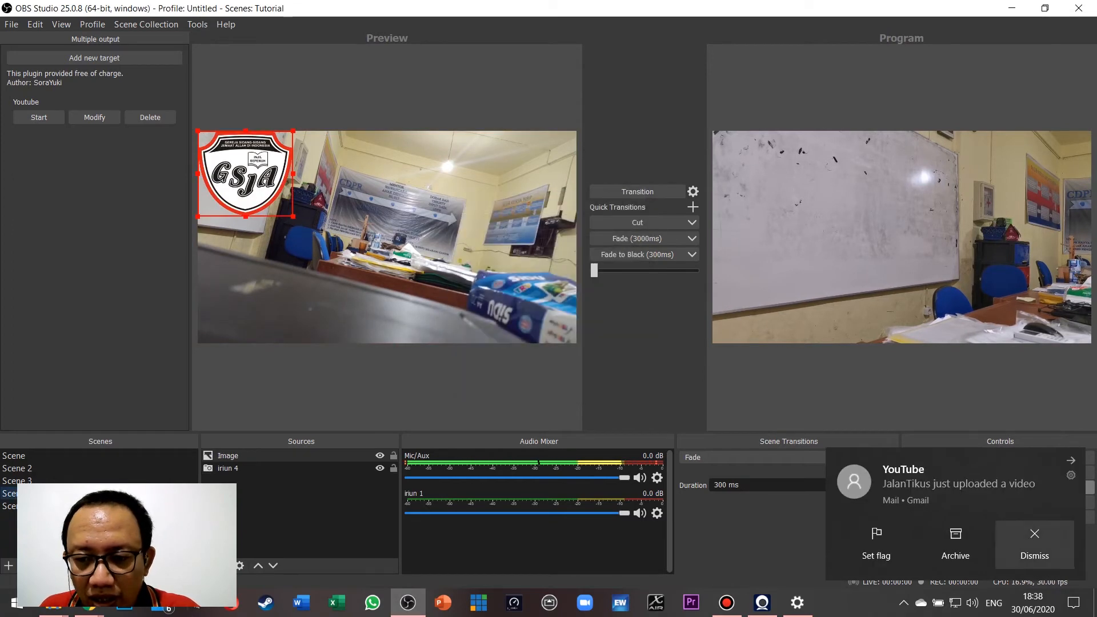
{"action": "left_click_drag", "start_coordinate": [293, 216], "coordinate": [243, 171]}
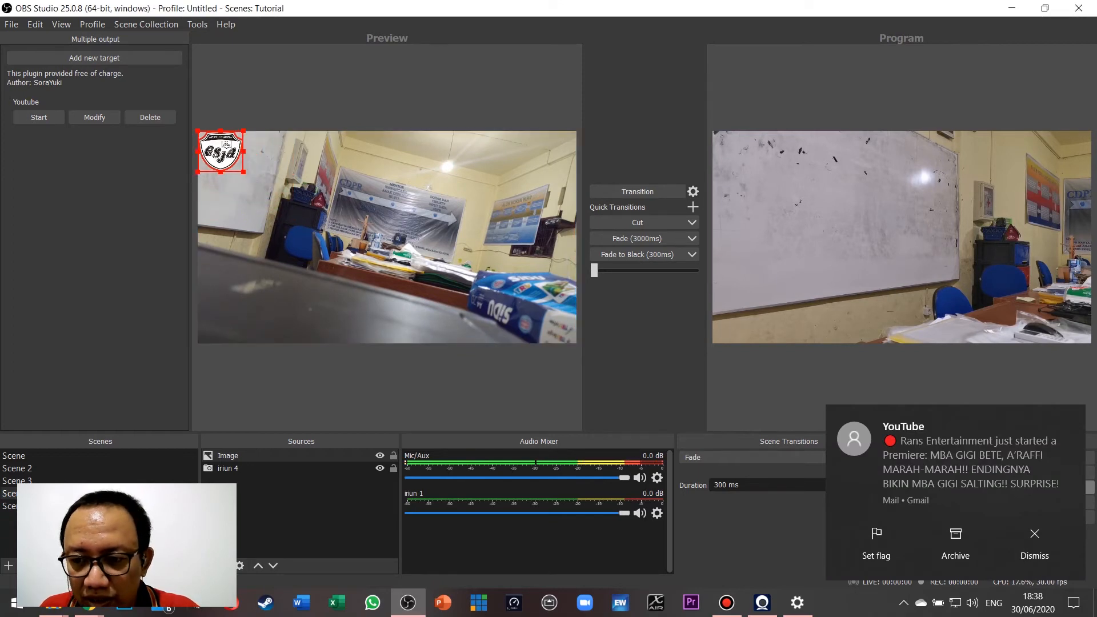
{"action": "left_click", "coordinate": [1034, 542]}
- Shrink the logo in Scene 3 to about one seventh of the canvas width, anchored at the upper-left corner, and dismiss the pop-up notification
{"action": "left_click", "coordinate": [16, 480]}
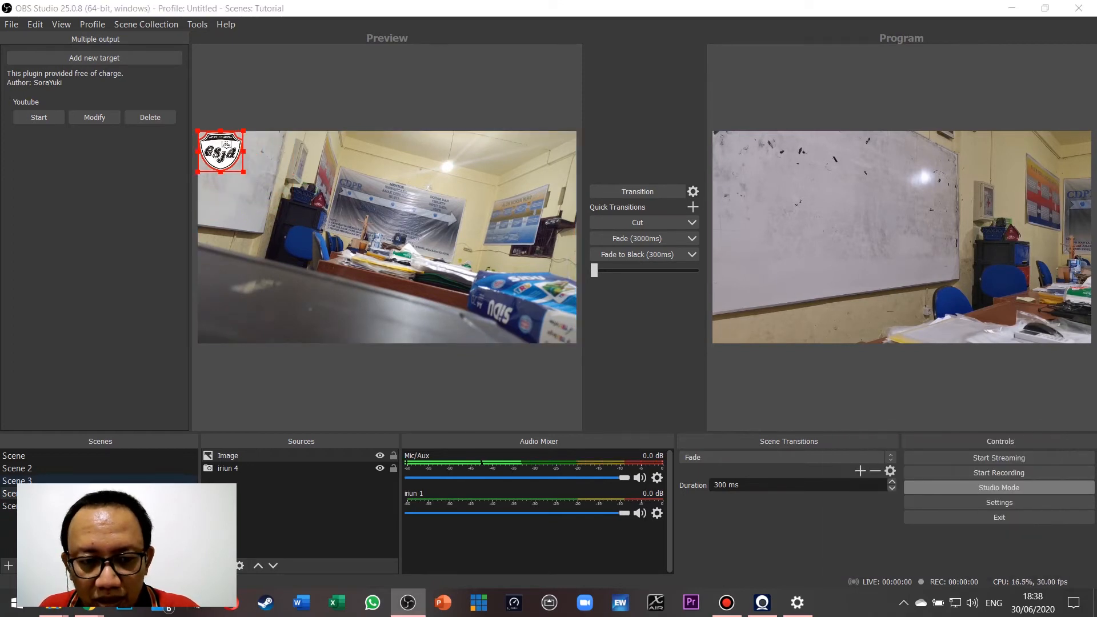
{"action": "mouse_move", "coordinate": [246, 173]}
{"action": "left_mouse_down"}
{"action": "mouse_move", "coordinate": [217, 140]}
{"action": "mouse_move", "coordinate": [247, 174]}
{"action": "left_mouse_up"}
{"action": "left_click_drag", "start_coordinate": [295, 218], "coordinate": [255, 181]}
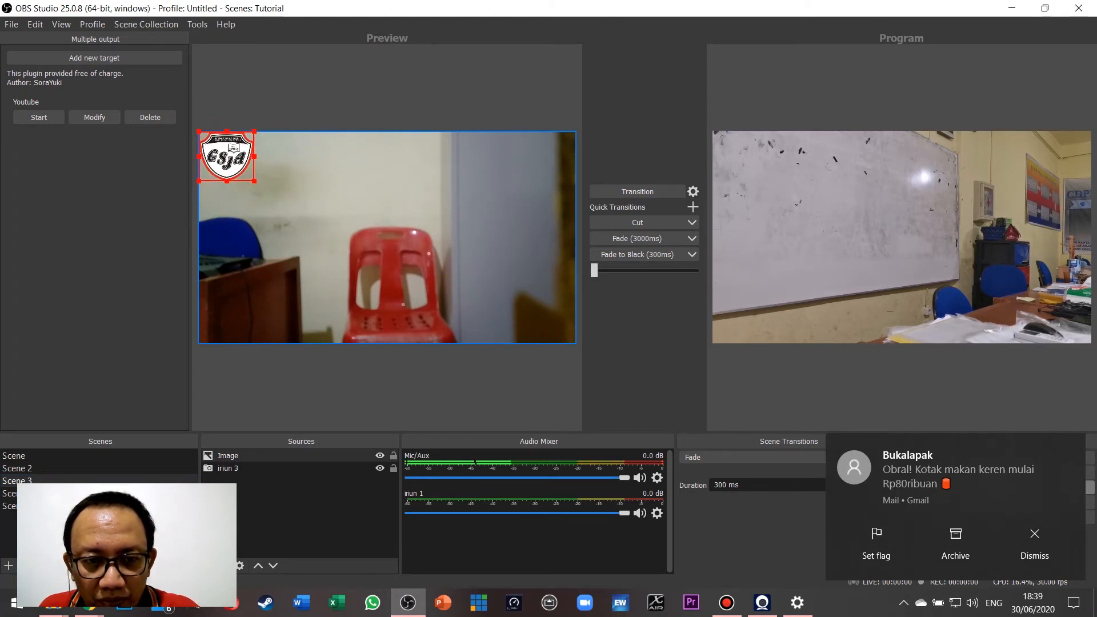
{"action": "left_click", "coordinate": [1033, 544]}
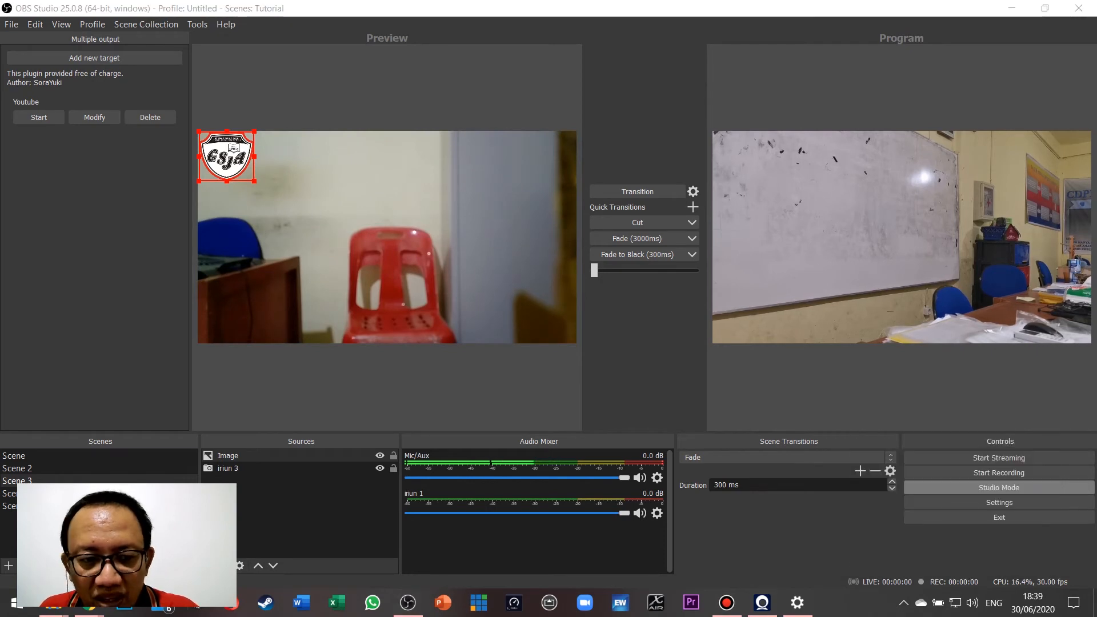
- Shrink the logo in Scene 2 to about one seventh of the canvas width, keeping it anchored at the canvas's upper-left corner
{"action": "left_click", "coordinate": [17, 468]}
{"action": "left_click", "coordinate": [246, 173]}
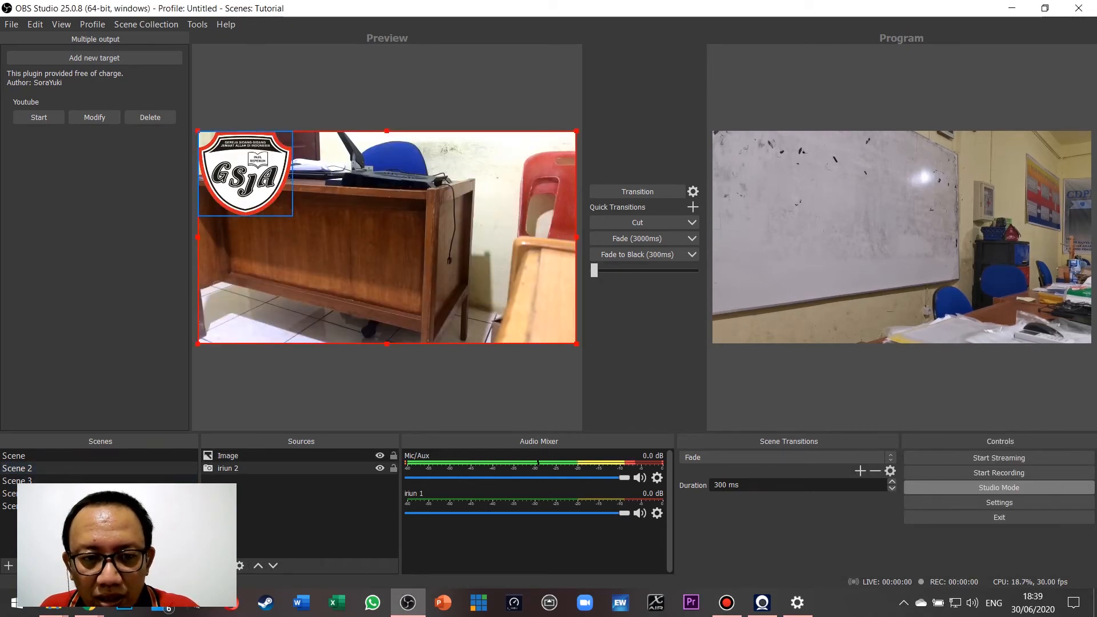
{"action": "left_click", "coordinate": [246, 173]}
{"action": "left_click_drag", "start_coordinate": [292, 217], "coordinate": [250, 177]}
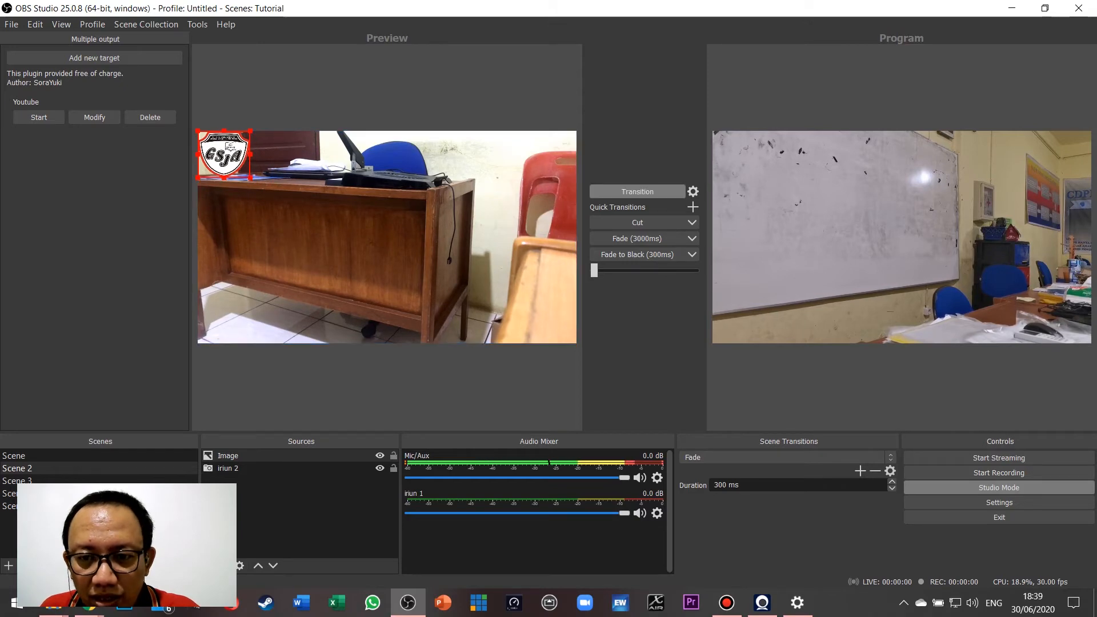
- Transition the logo-branded camera scenes to the program output, using the 3000 ms Fade for the iriun 2 scene
{"action": "left_click", "coordinate": [637, 191]}
{"action": "left_click", "coordinate": [637, 238]}
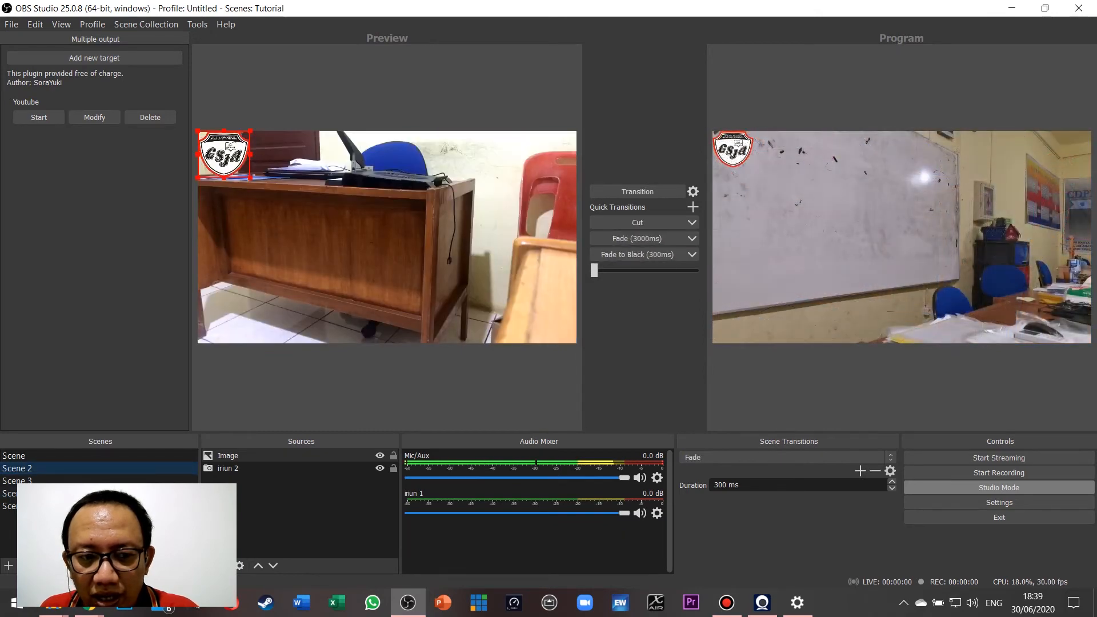
{"action": "left_click", "coordinate": [637, 238]}
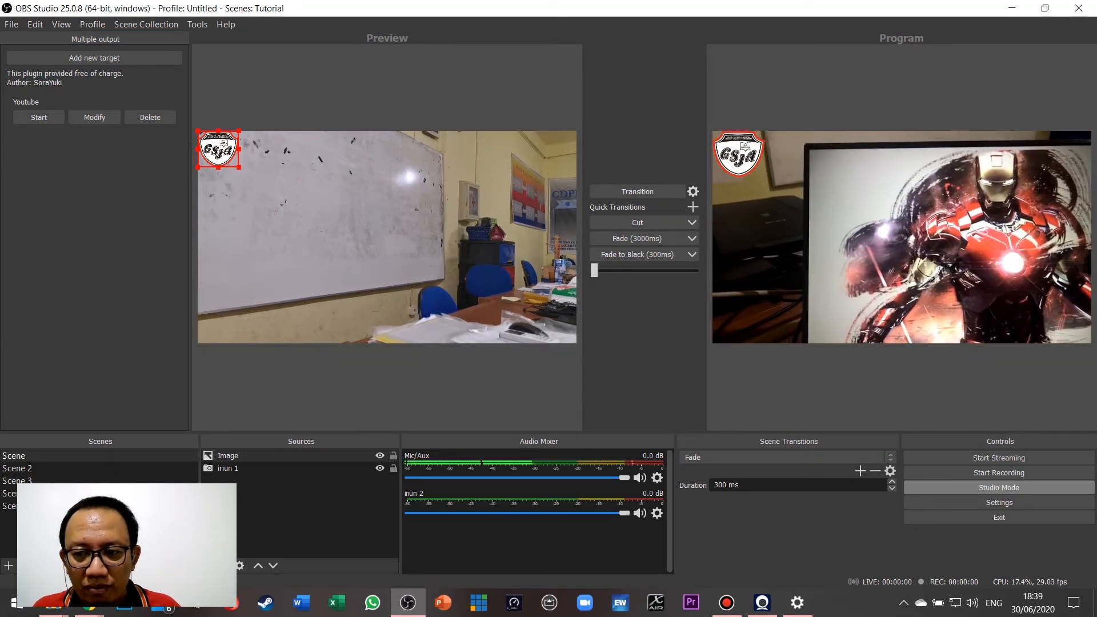
- Open a fullscreen projector of the program output on the 15.6' monitor (2)
{"action": "right_click", "coordinate": [888, 200]}
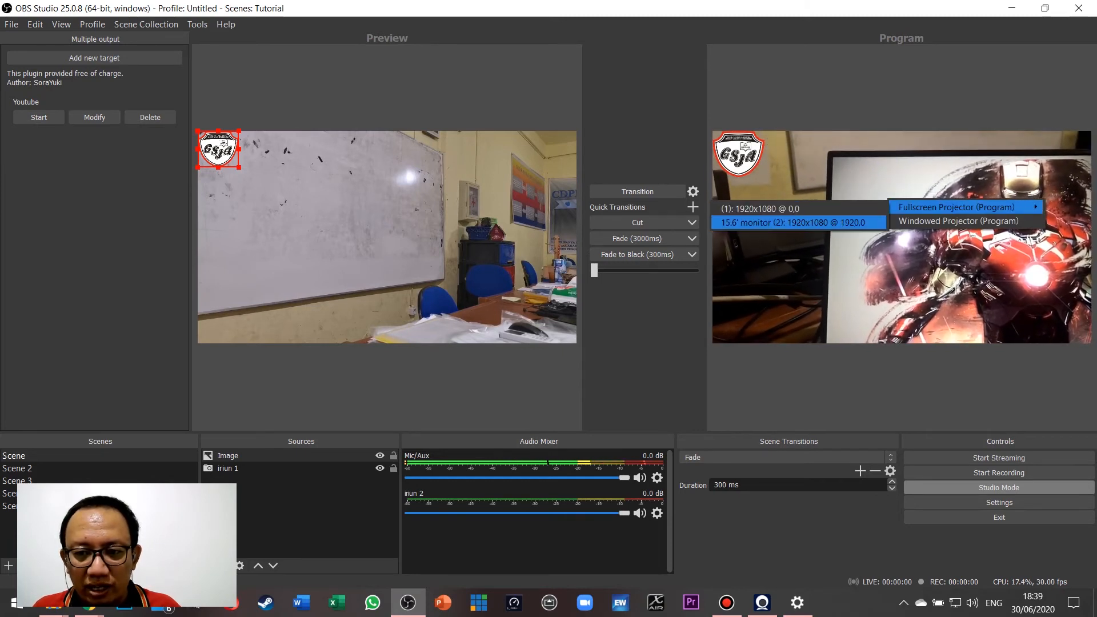
{"action": "left_click", "coordinate": [797, 222]}
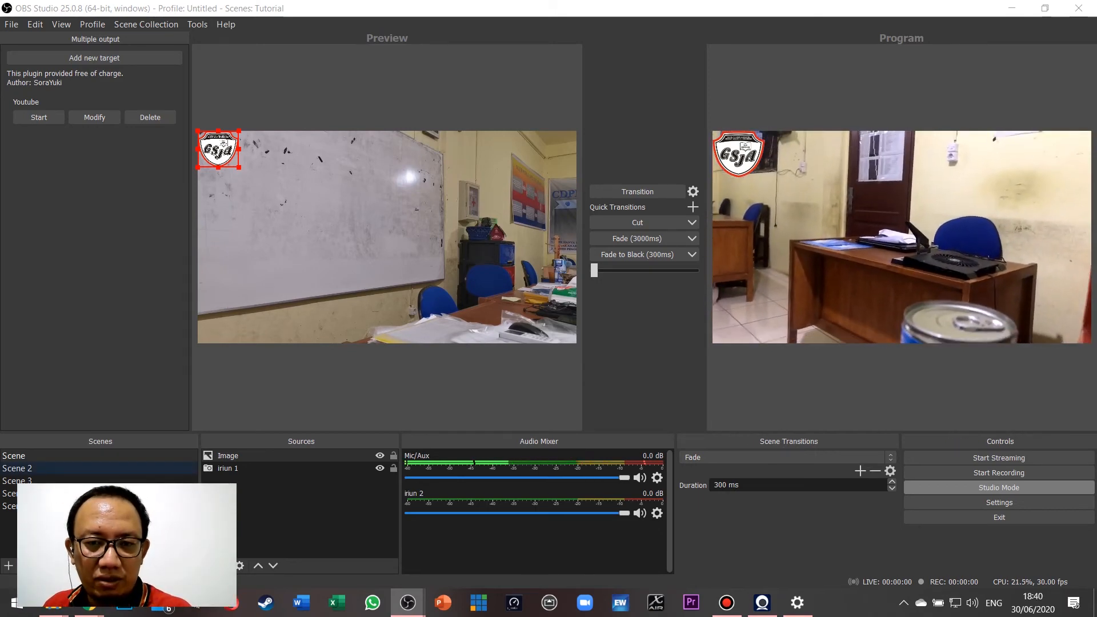
- Put the single-camera scenes and the four-camera split-screen scene on the program output one after another with the default Fade transition
{"action": "left_click", "coordinate": [99, 468]}
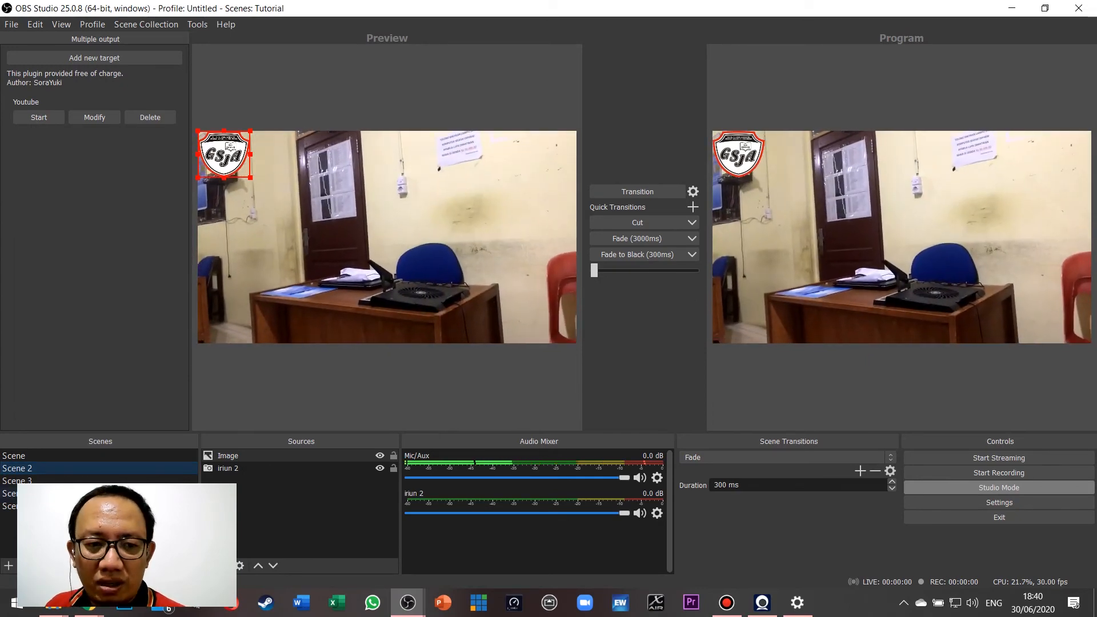
{"action": "left_click", "coordinate": [636, 191]}
{"action": "left_click", "coordinate": [99, 455]}
{"action": "left_click", "coordinate": [99, 480]}
{"action": "left_click", "coordinate": [636, 191]}
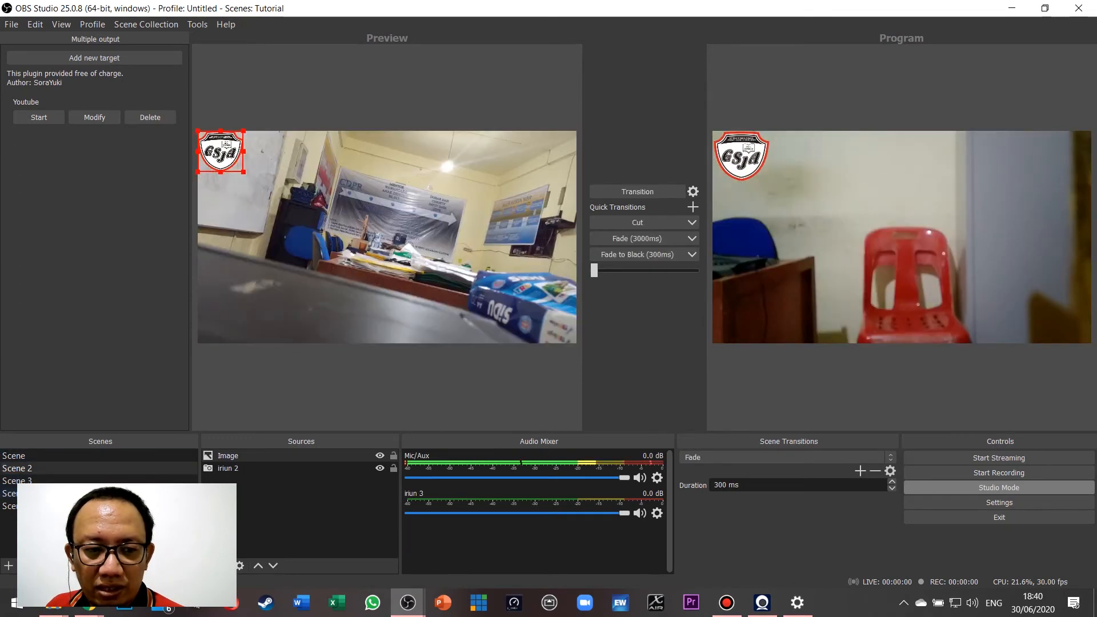
{"action": "left_click", "coordinate": [636, 191]}
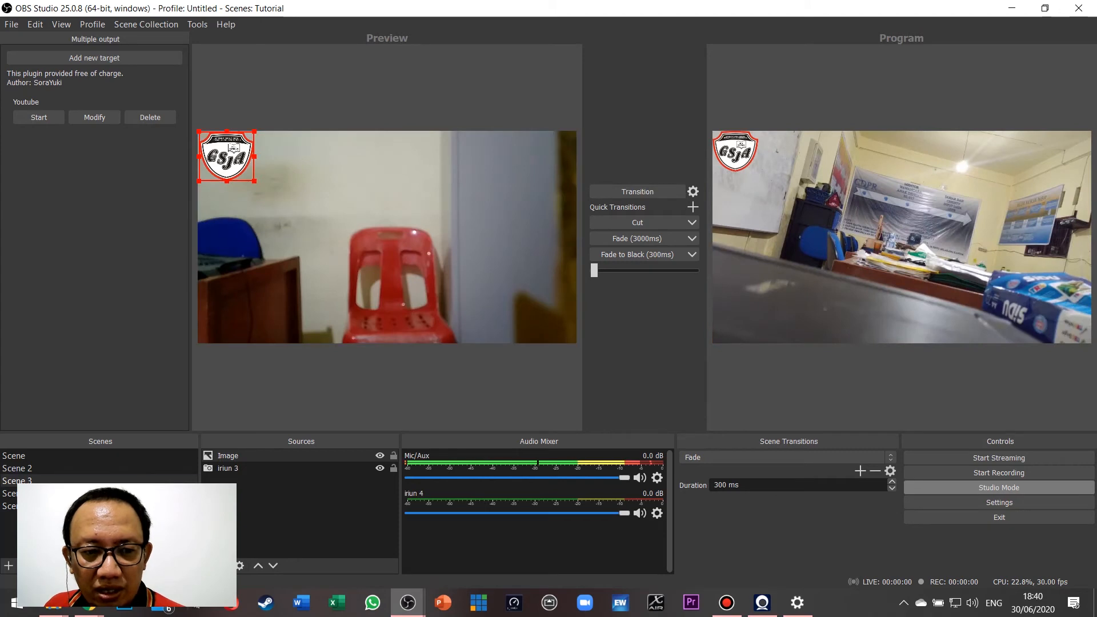
{"action": "left_click", "coordinate": [8, 505]}
{"action": "left_click", "coordinate": [636, 191]}
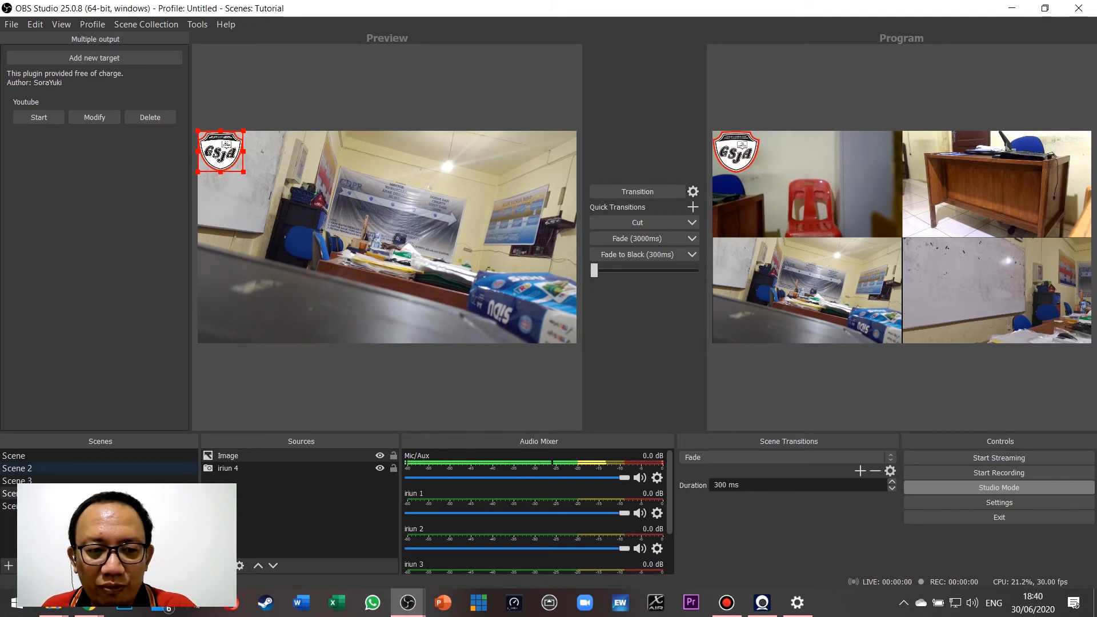
- Transition the iriun 1 scene and the iriun 2 scene in turn to the program output
{"action": "left_click", "coordinate": [98, 455]}
{"action": "left_click", "coordinate": [636, 191]}
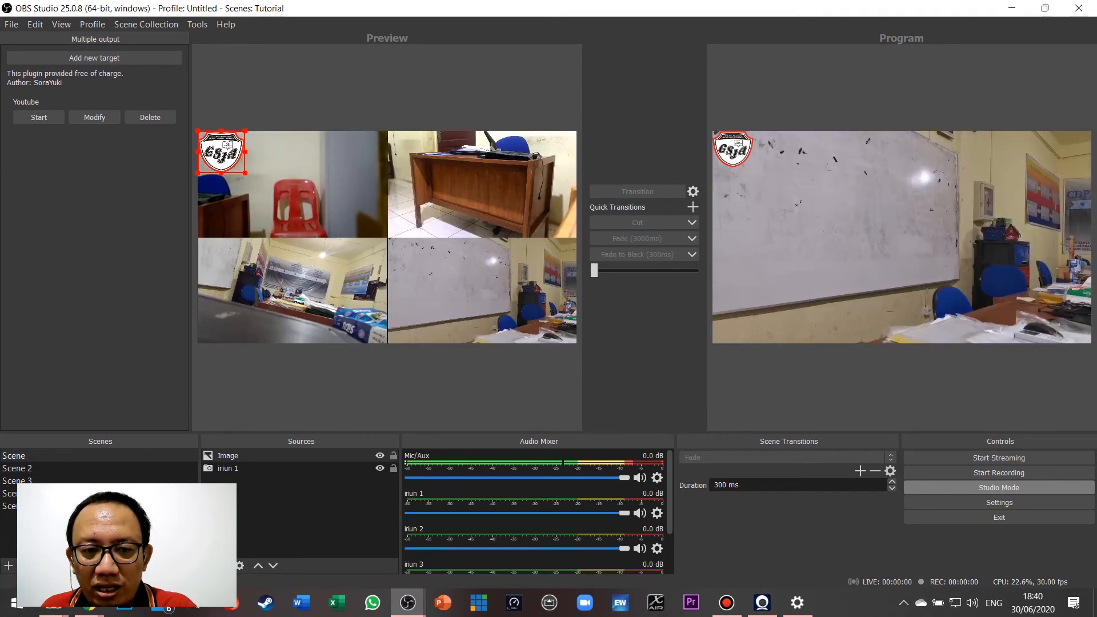
{"action": "left_click", "coordinate": [18, 467]}
{"action": "left_click", "coordinate": [636, 191]}
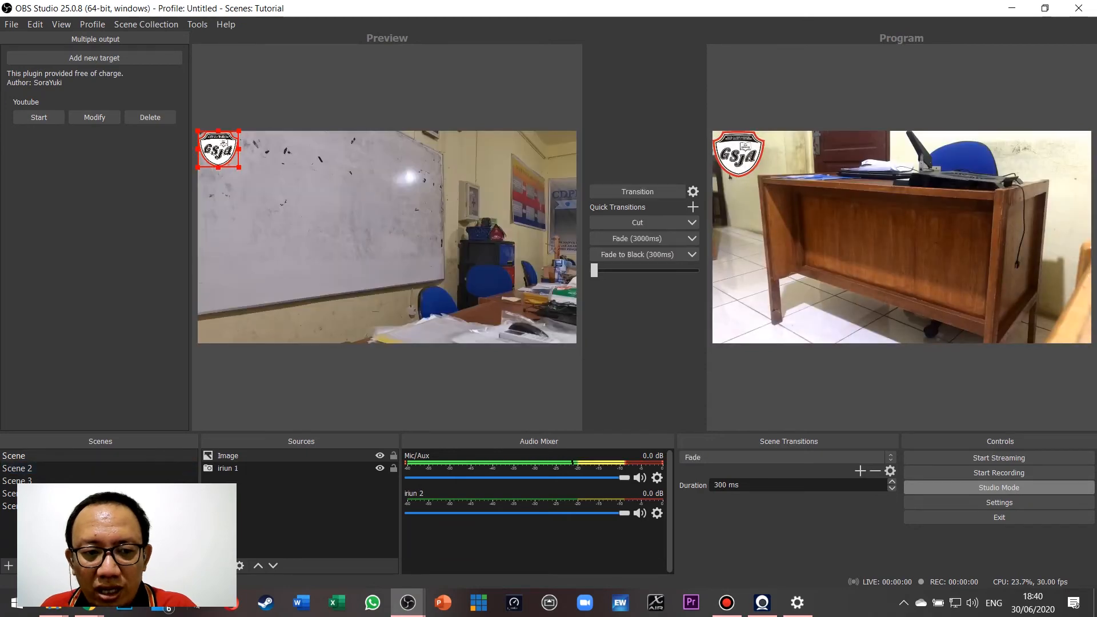
- Test the 3000 ms Fade quick transition between the iriun 2 scene and Scene 3
{"action": "left_click", "coordinate": [18, 480]}
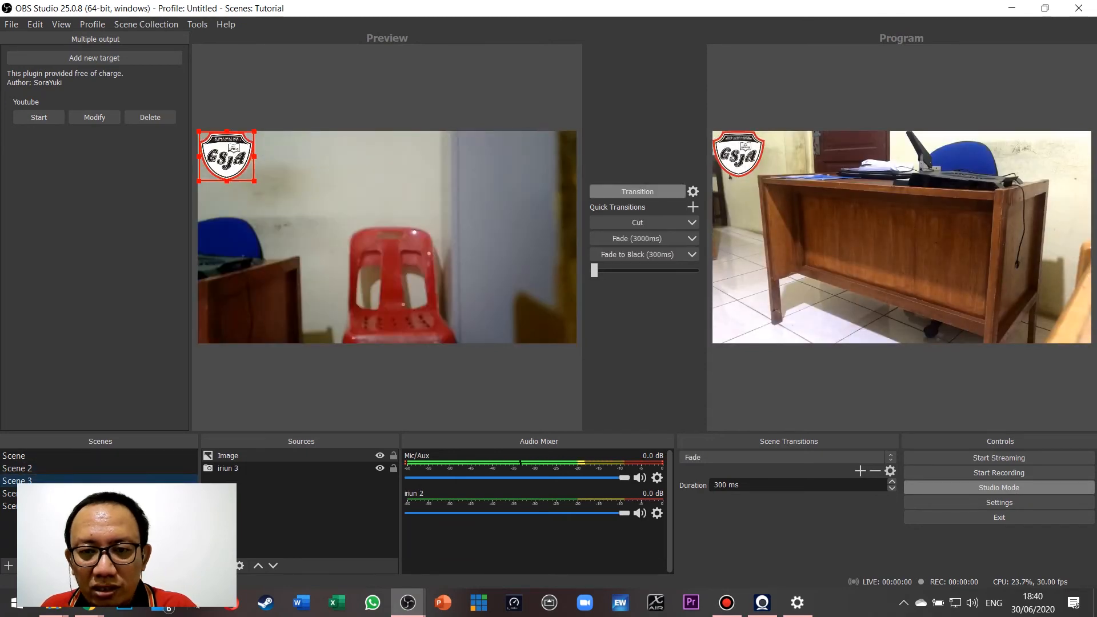
{"action": "left_click", "coordinate": [637, 239]}
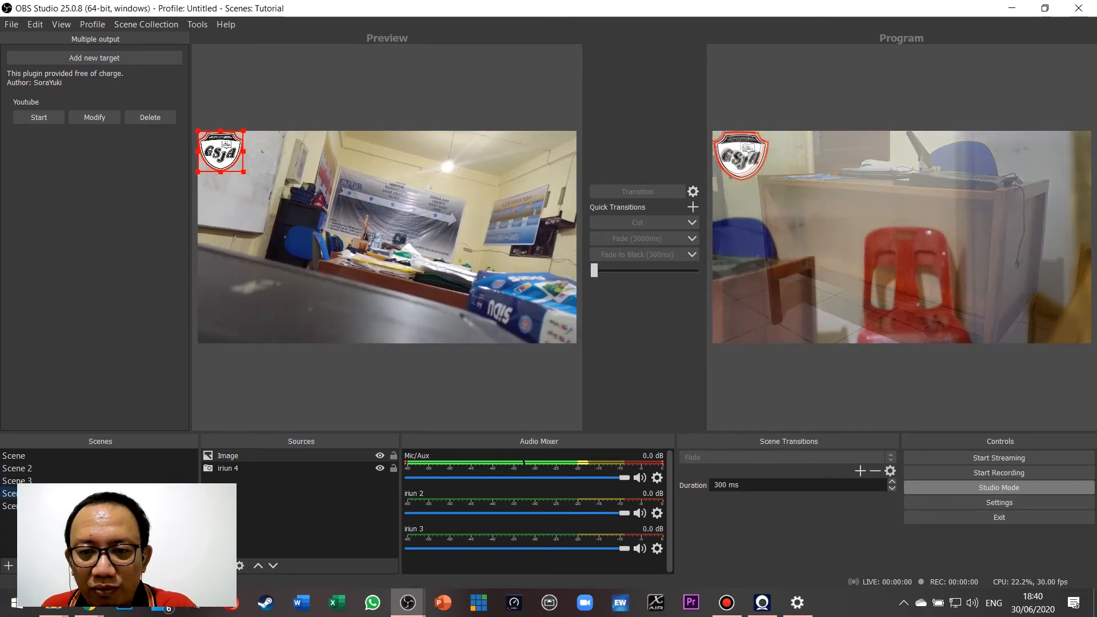
{"action": "left_click", "coordinate": [637, 238]}
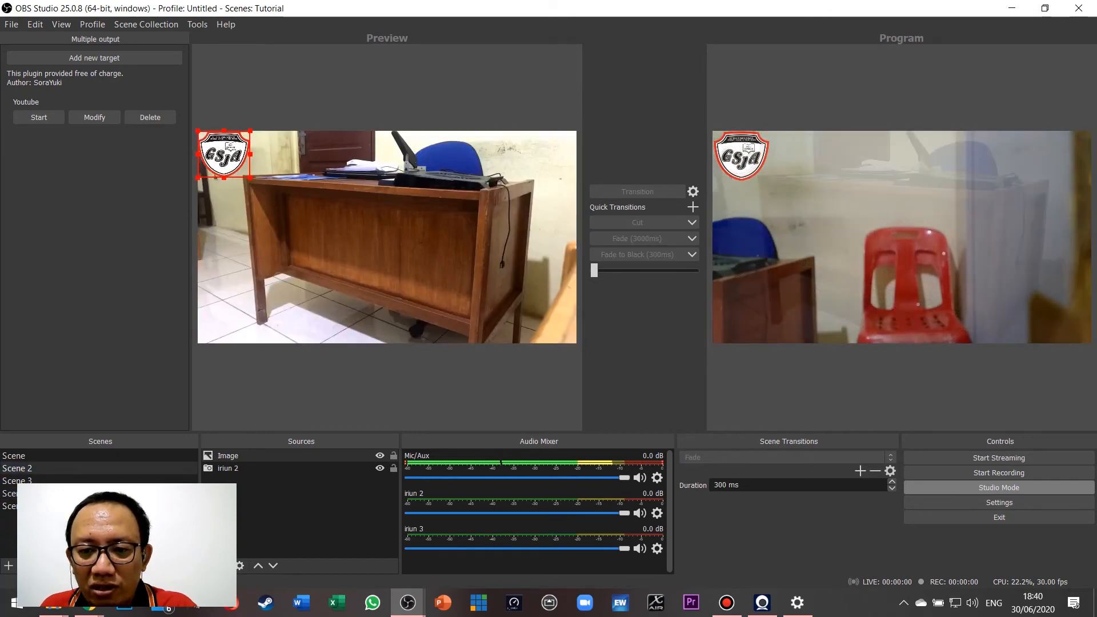
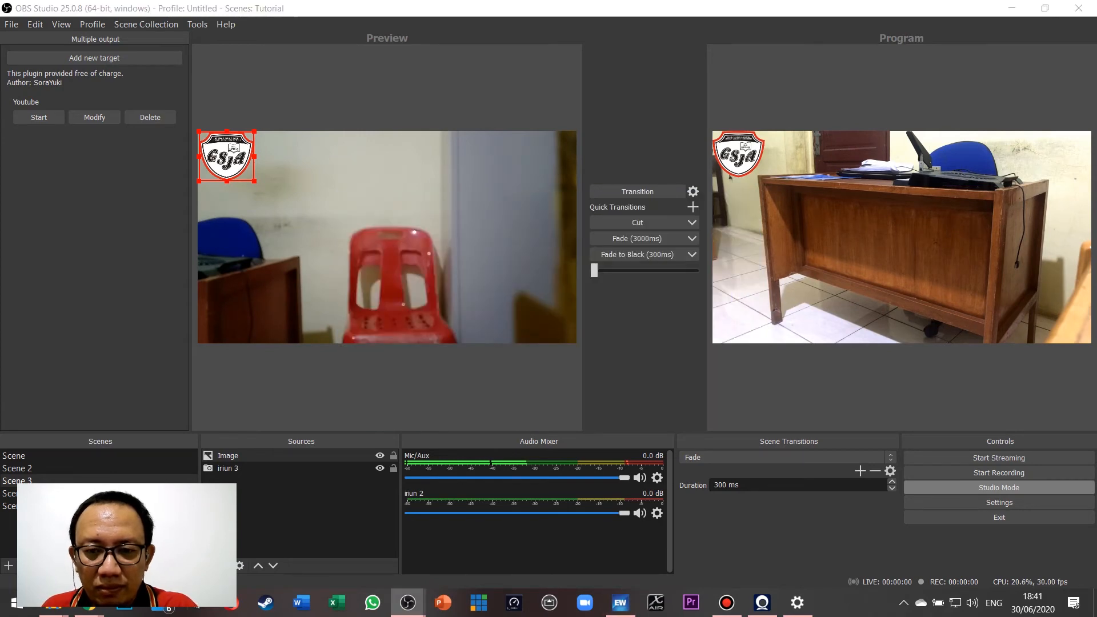
- Switch to EasyWorship and delete the dark green background in the background options
{"action": "key", "text": "alt+Tab"}
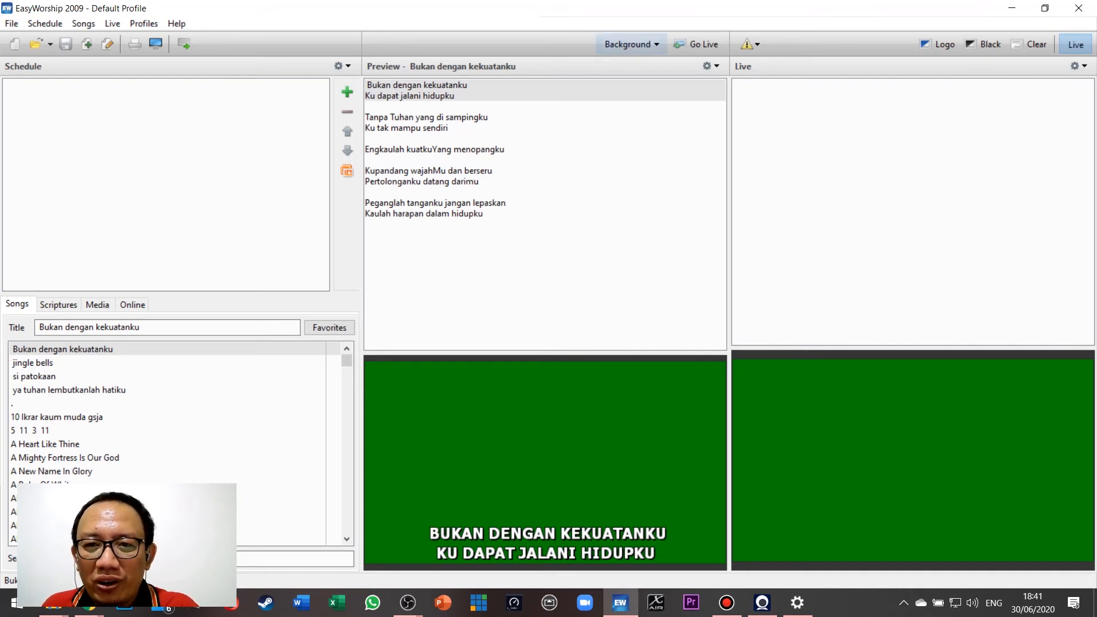
{"action": "left_click", "coordinate": [630, 45]}
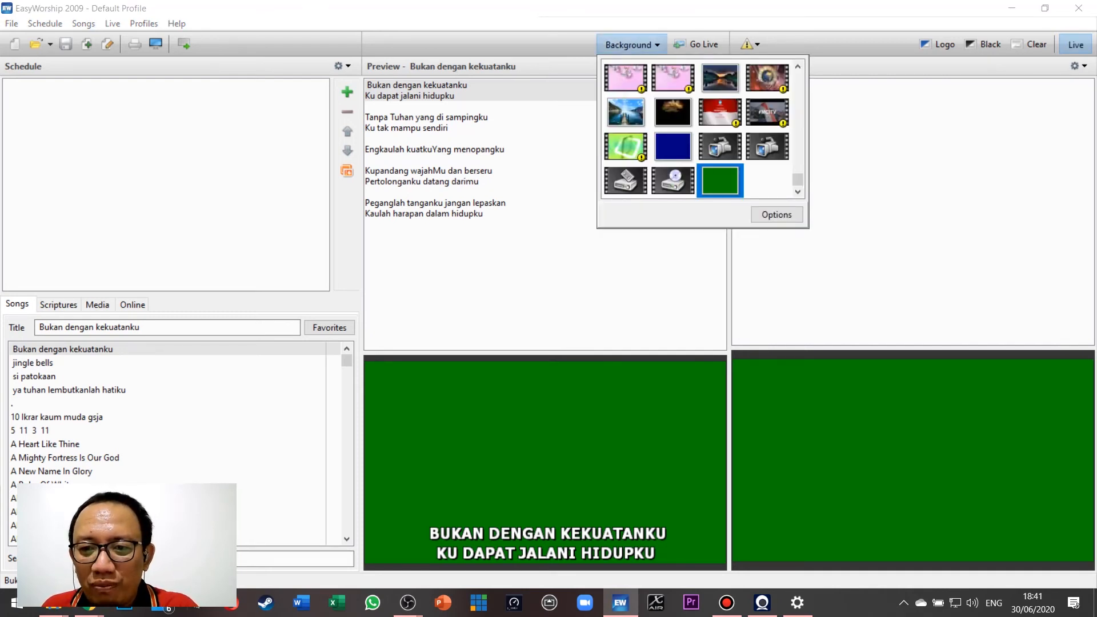
{"action": "left_click", "coordinate": [776, 215]}
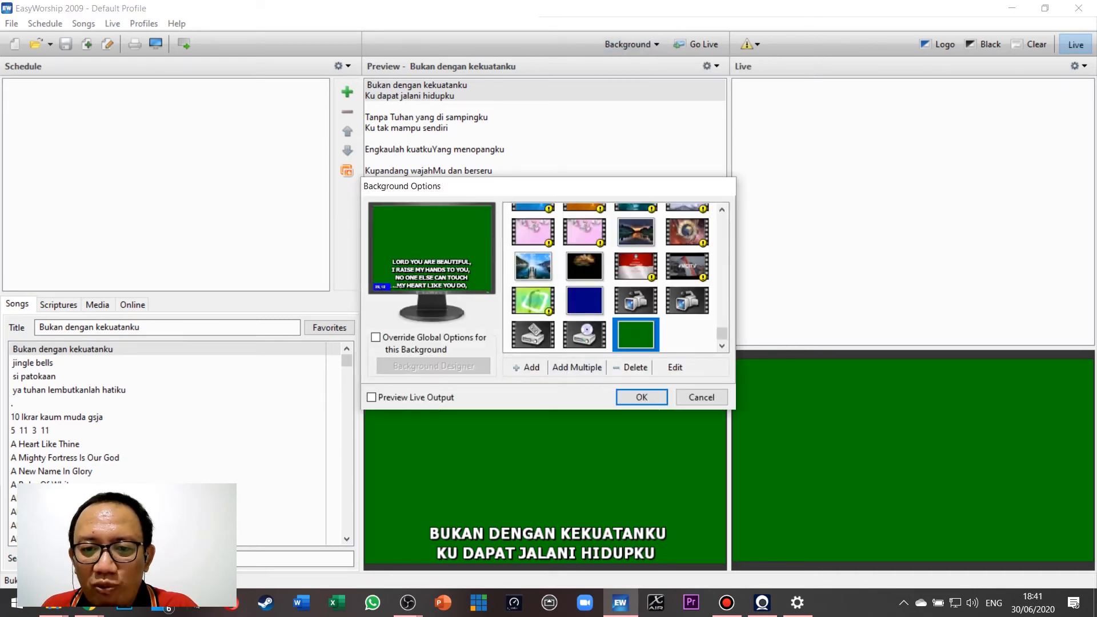
{"action": "left_click", "coordinate": [631, 367]}
{"action": "left_click", "coordinate": [529, 299]}
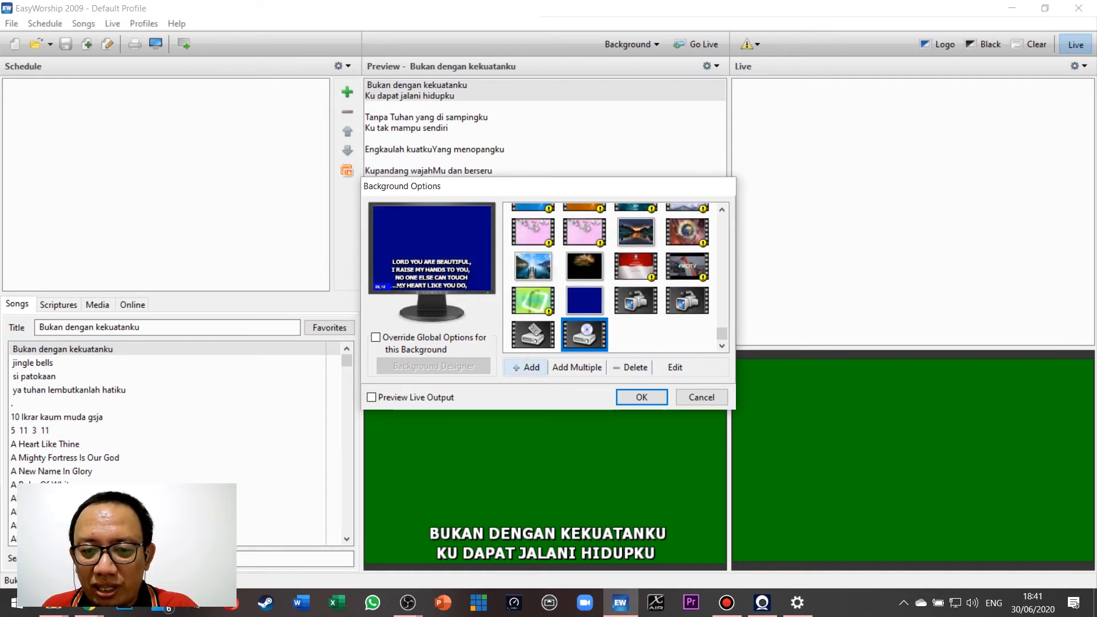
- Add a solid Bright Green color background and apply it to the song
{"action": "left_click", "coordinate": [526, 368]}
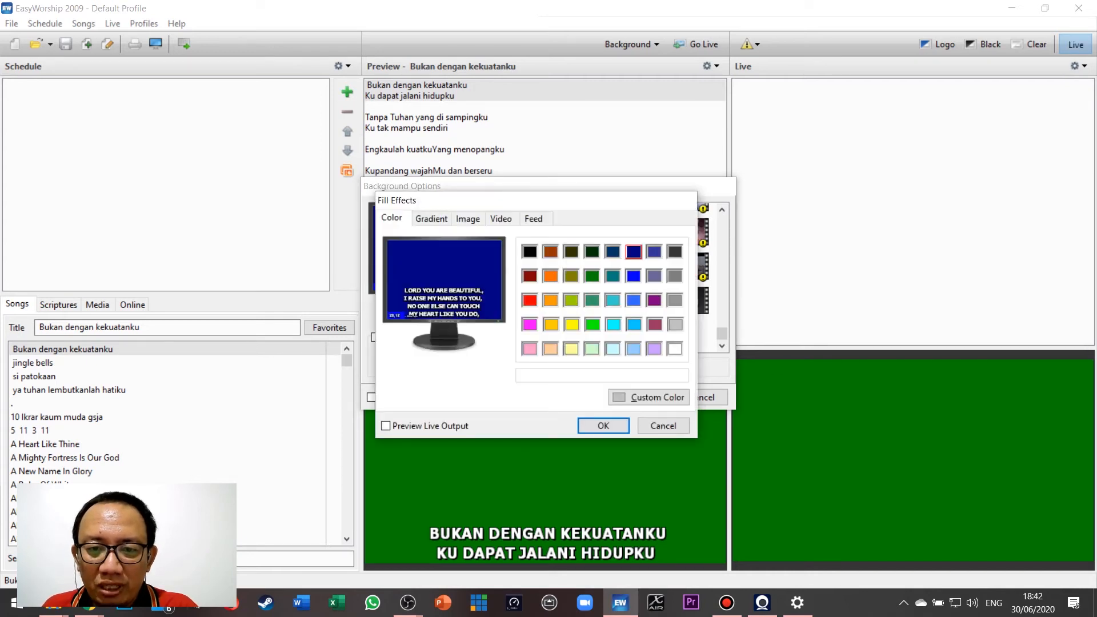
{"action": "left_click", "coordinate": [467, 218]}
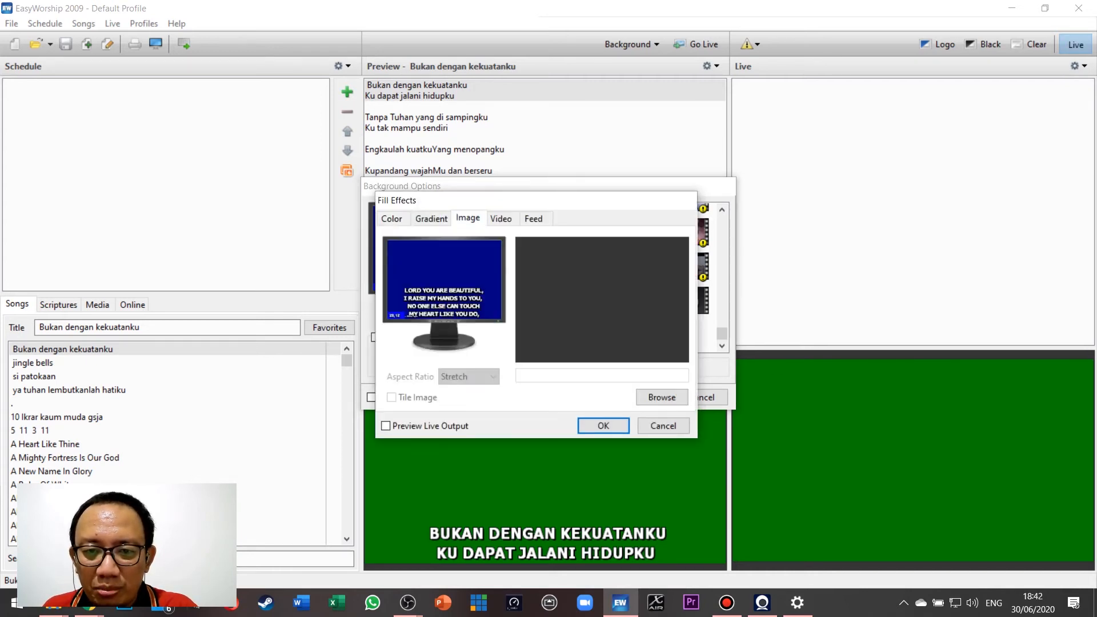
{"action": "left_click", "coordinate": [430, 218]}
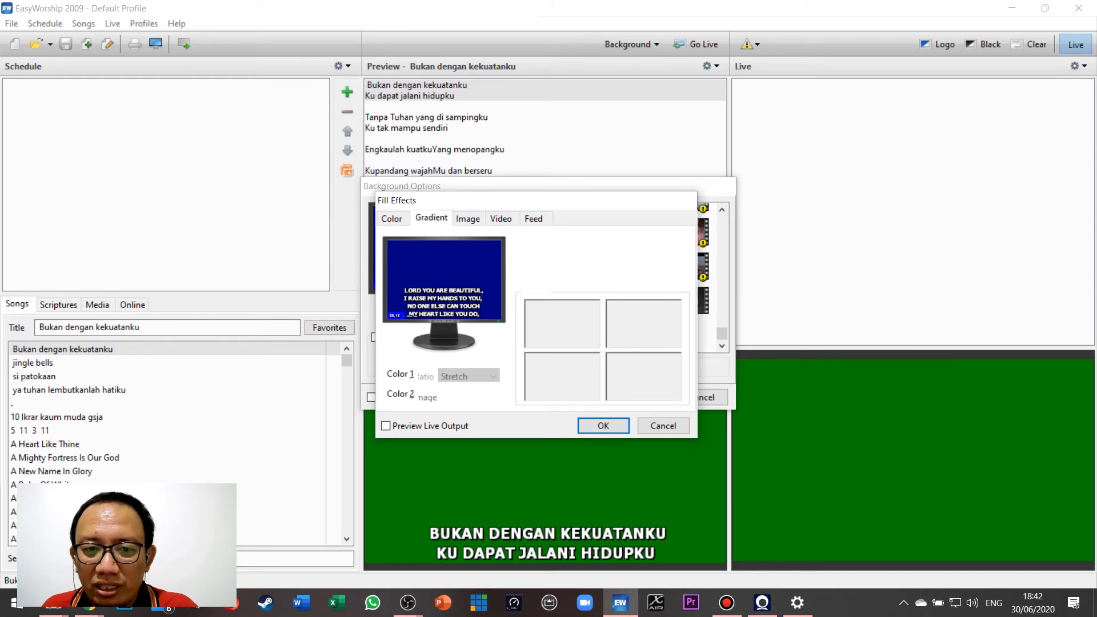
{"action": "left_click", "coordinate": [391, 218]}
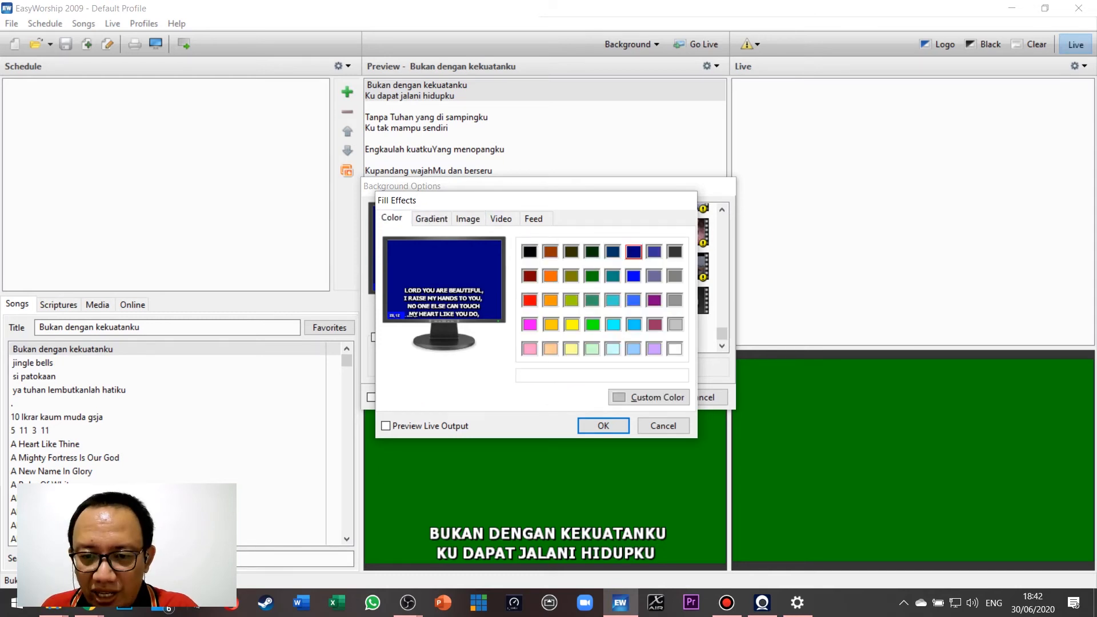
{"action": "left_click", "coordinate": [571, 300]}
{"action": "left_click", "coordinate": [591, 300]}
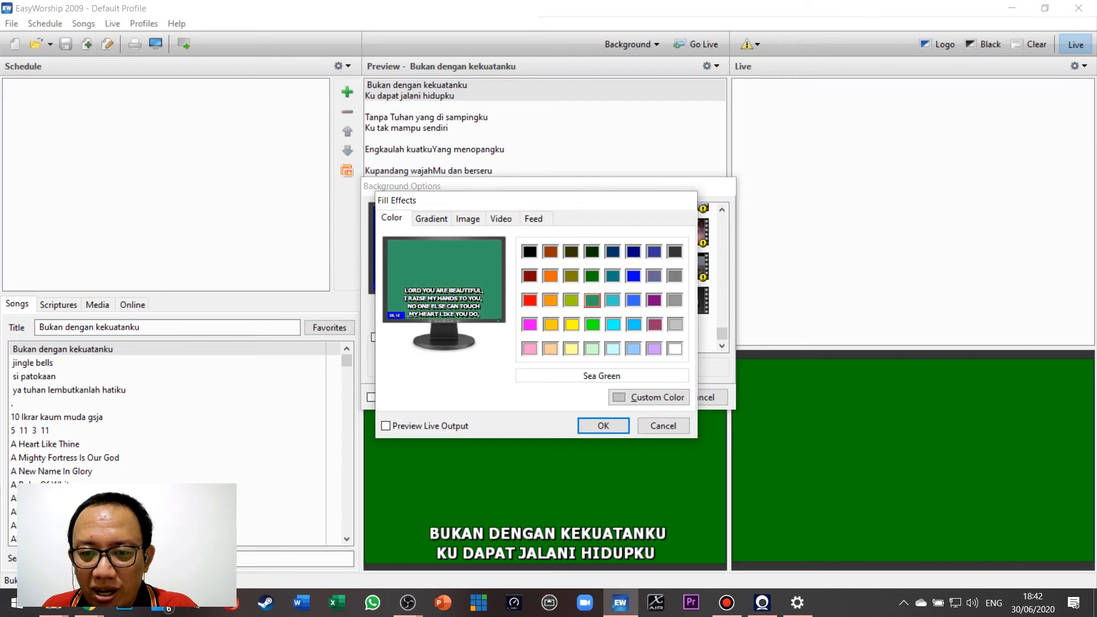
{"action": "left_click", "coordinate": [592, 324]}
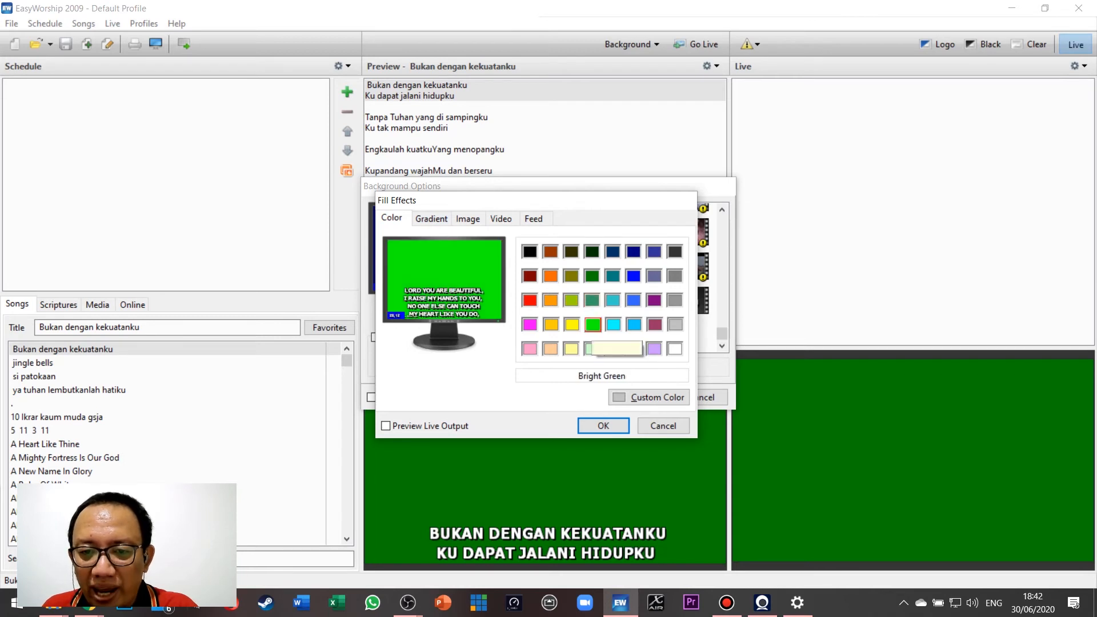
{"action": "left_click", "coordinate": [603, 426]}
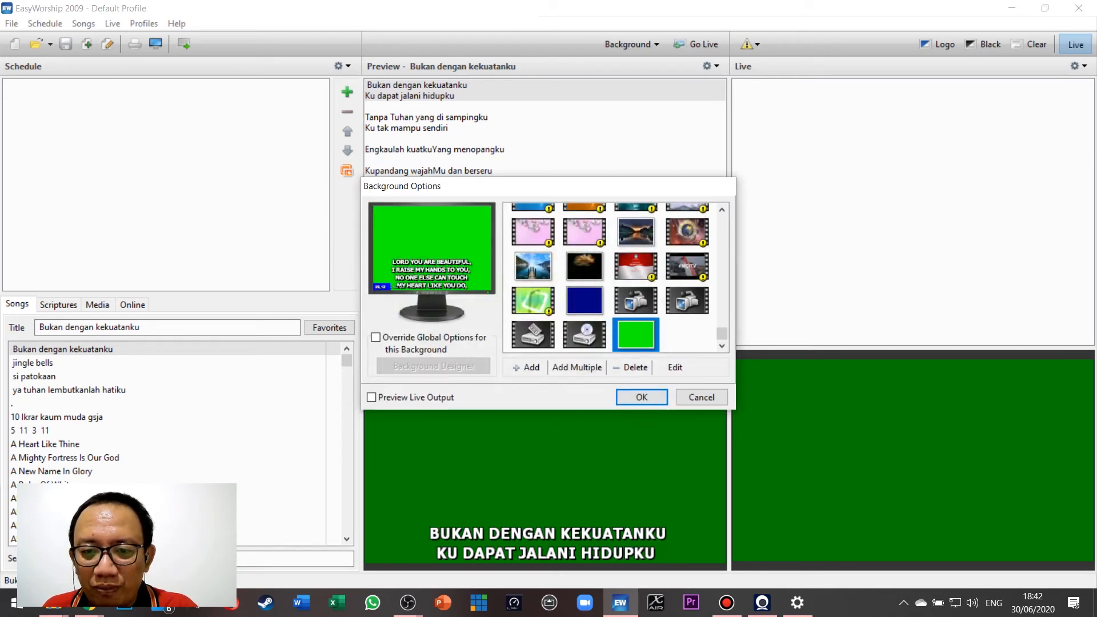
{"action": "left_click", "coordinate": [641, 397]}
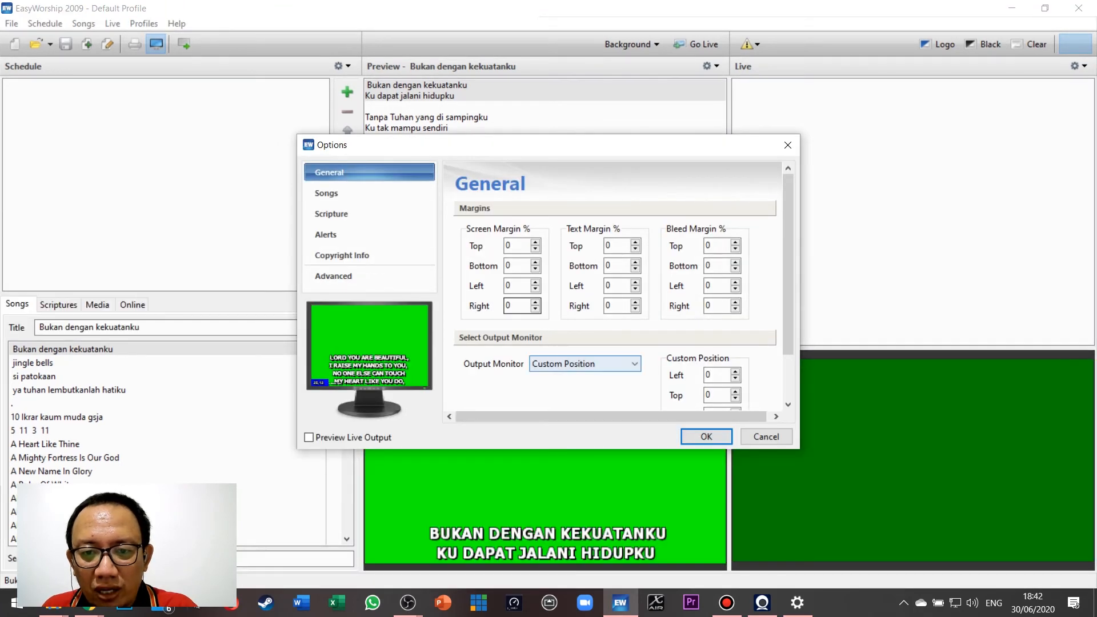
- Set the output monitor to Secondary Monitor and send the song "Bukan dengan kekuatanku" live
{"action": "left_click", "coordinate": [584, 363]}
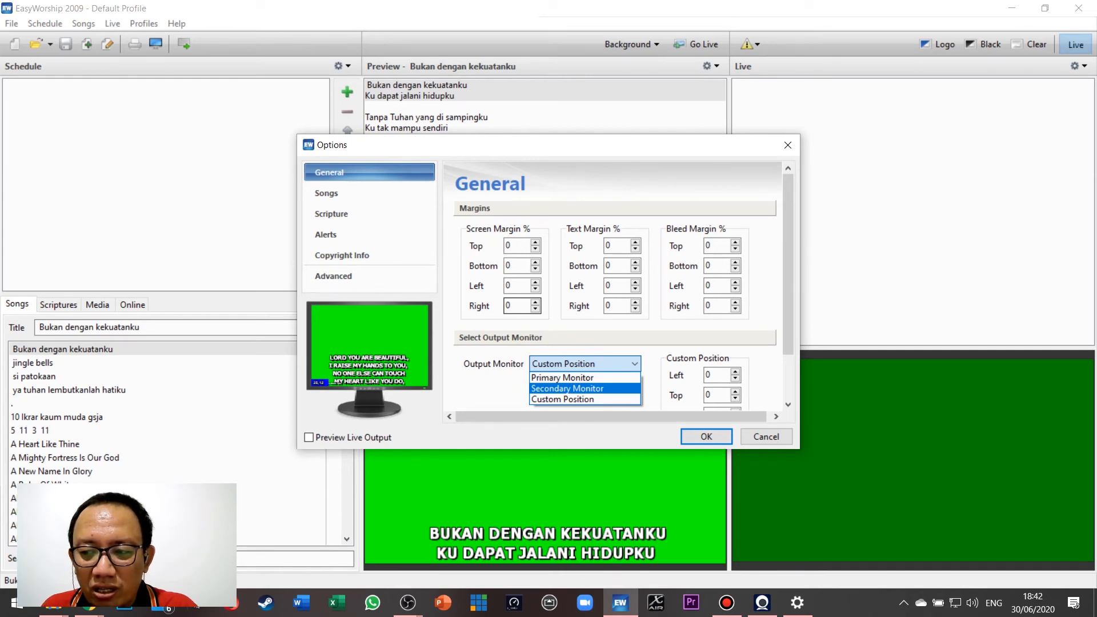
{"action": "left_click", "coordinate": [566, 389]}
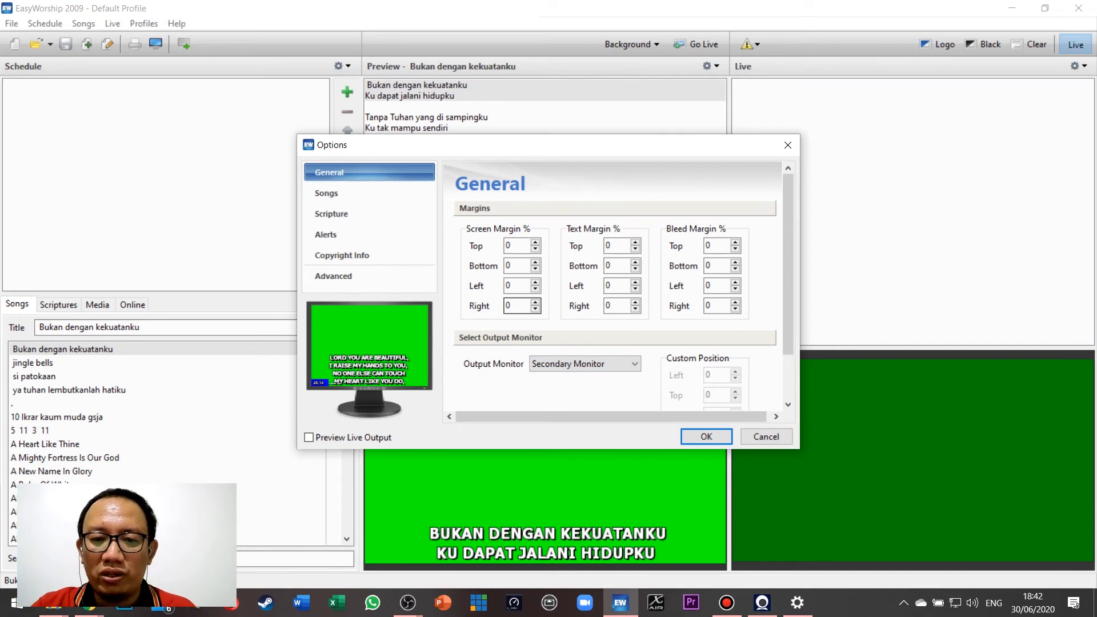
{"action": "left_click", "coordinate": [706, 436]}
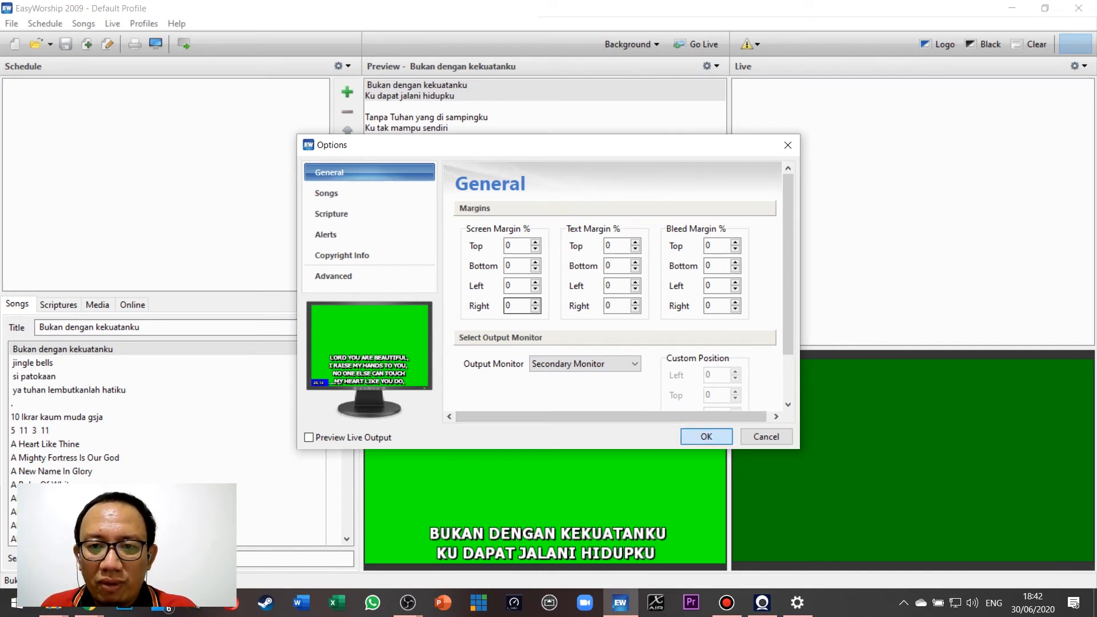
{"action": "left_click", "coordinate": [696, 44]}
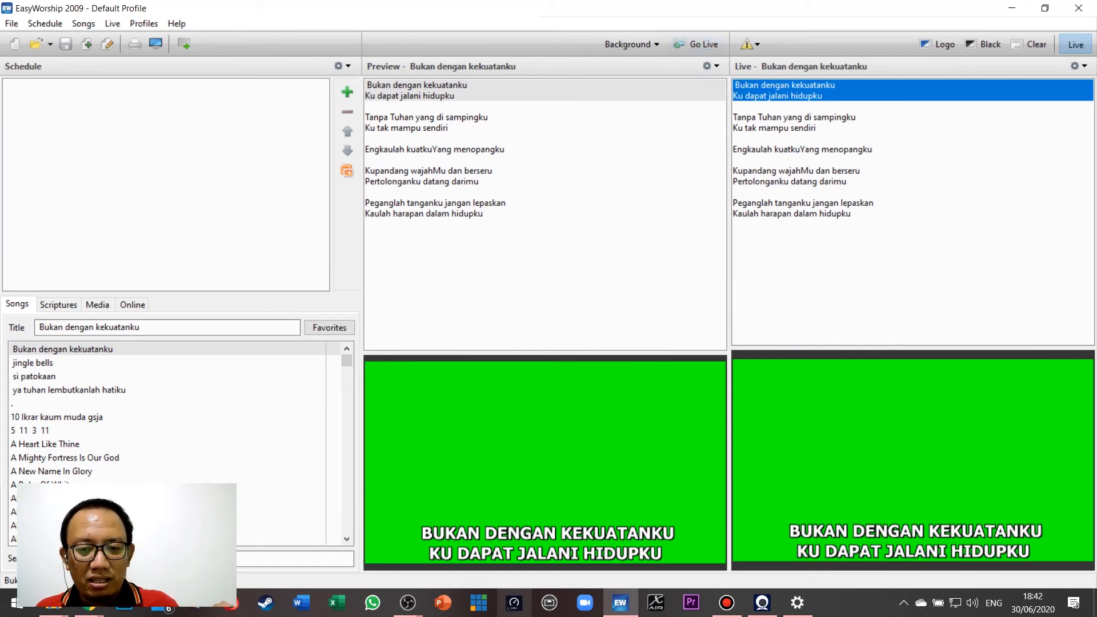
- Switch to OBS Studio and send Scene 3 to the program output with the 3000 ms Fade
{"action": "mouse_move", "coordinate": [407, 603]}
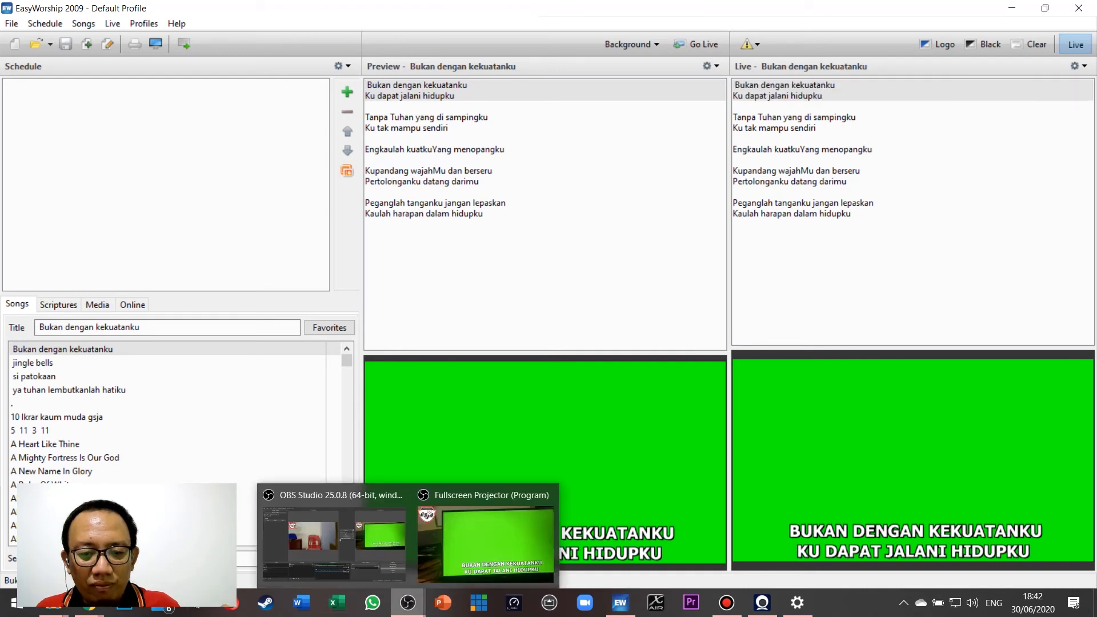
{"action": "left_click", "coordinate": [334, 542]}
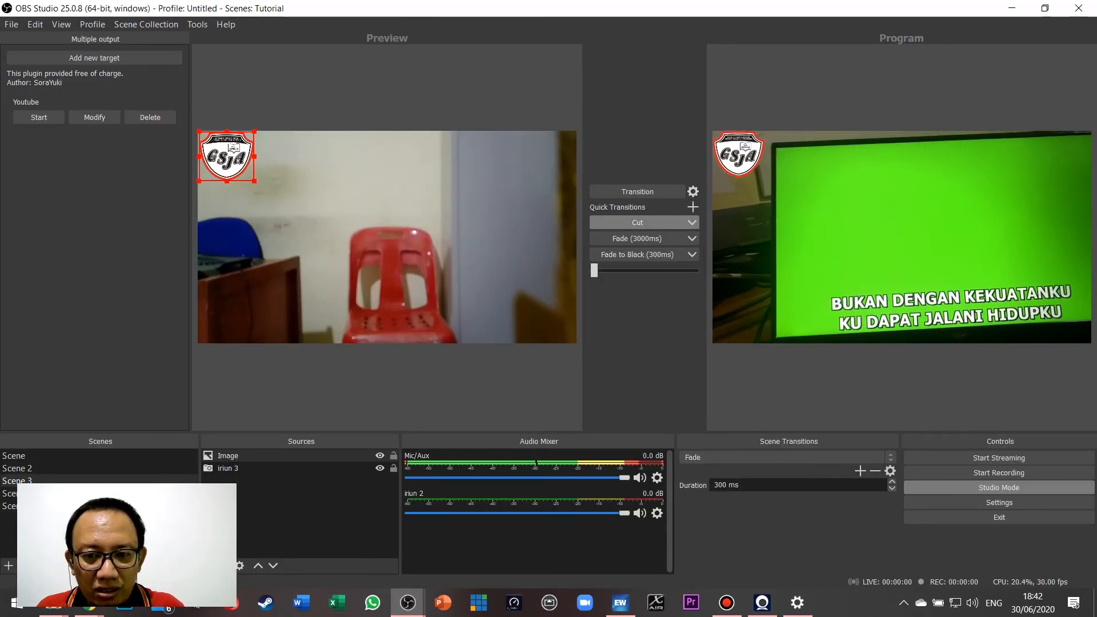
{"action": "left_click", "coordinate": [637, 238]}
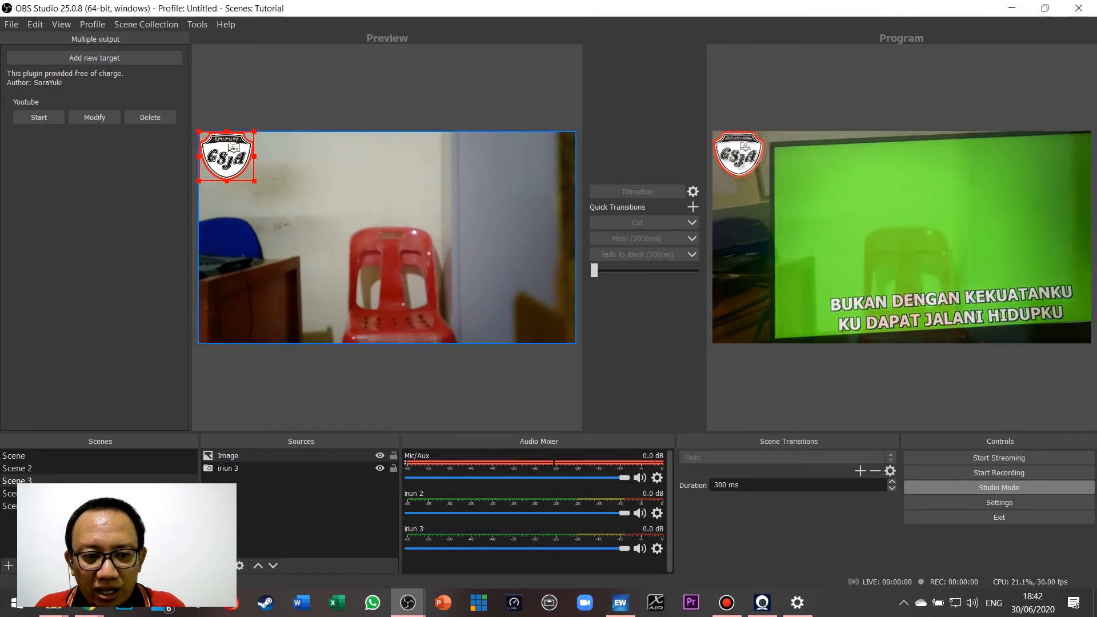
- Fade Scene 2 and the four-camera scene to the program output in turn, using the 3000 ms quick transition
{"action": "left_click", "coordinate": [10, 505]}
{"action": "left_click", "coordinate": [10, 493]}
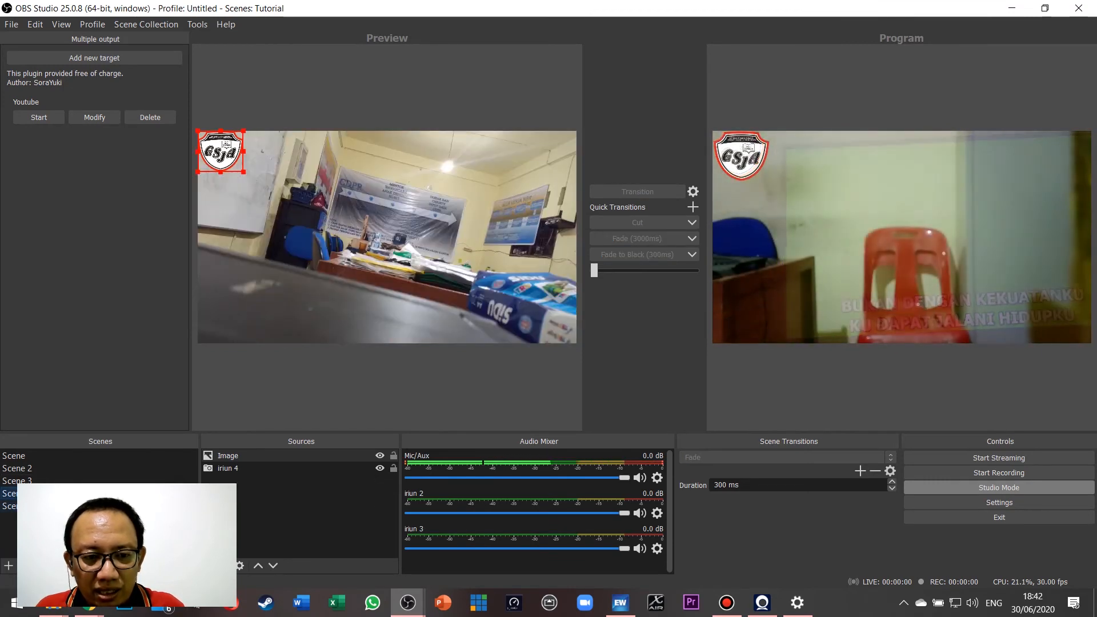
{"action": "left_click", "coordinate": [17, 468]}
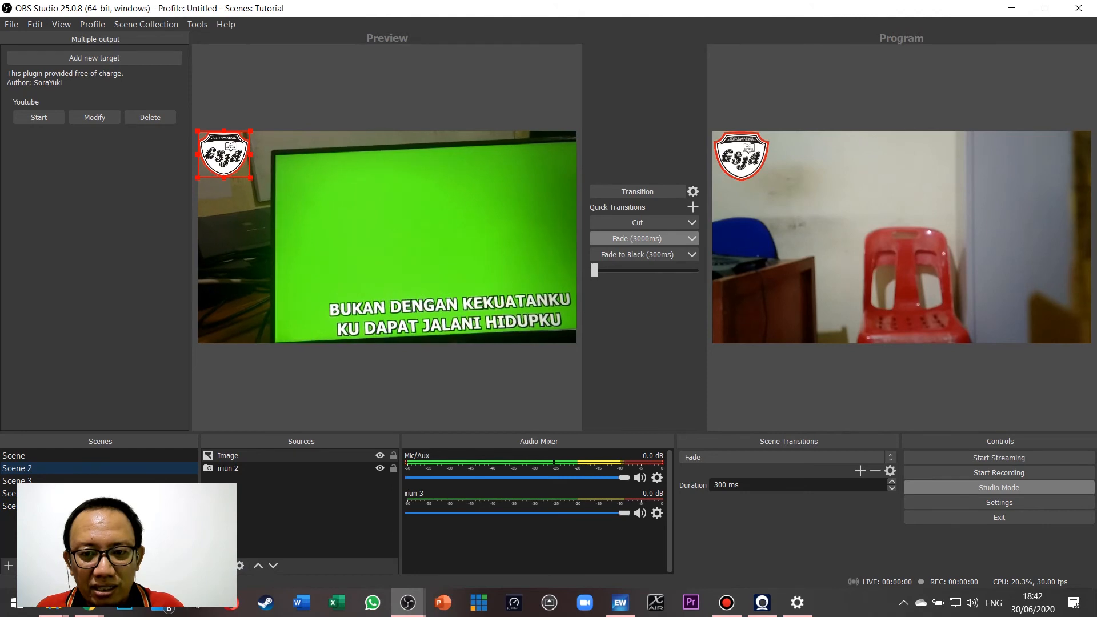
{"action": "left_click", "coordinate": [637, 238]}
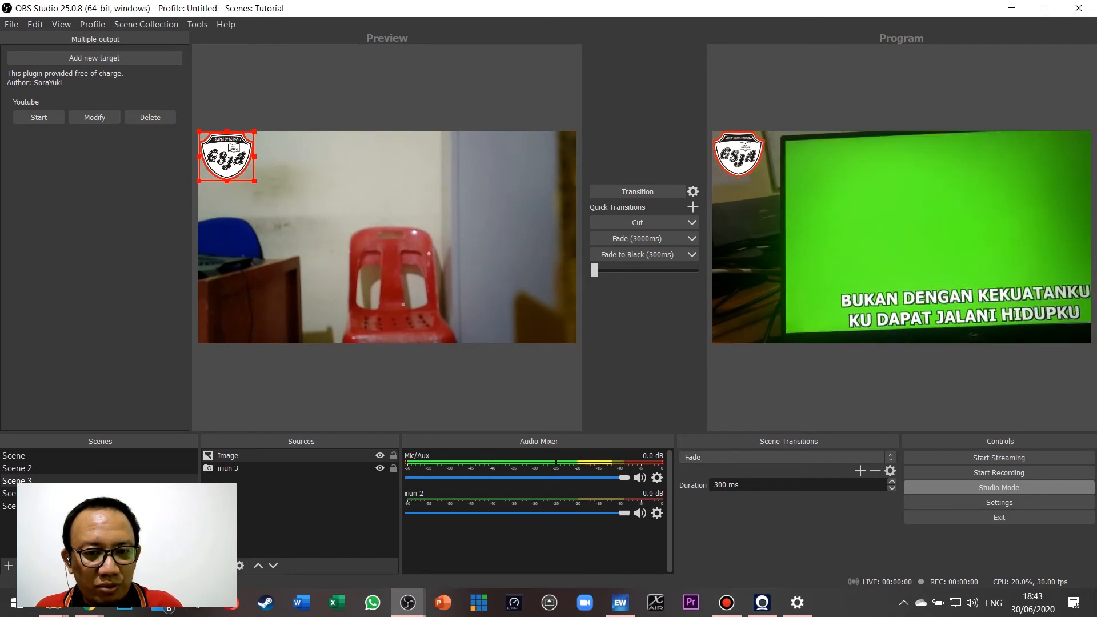
{"action": "left_click", "coordinate": [10, 505]}
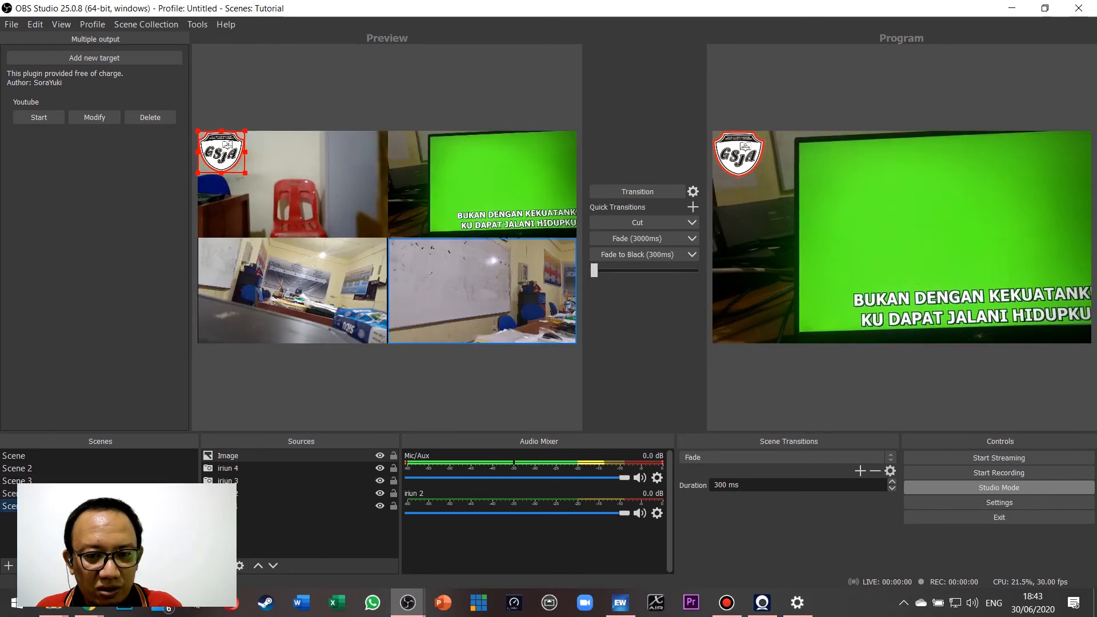
{"action": "left_click", "coordinate": [636, 239]}
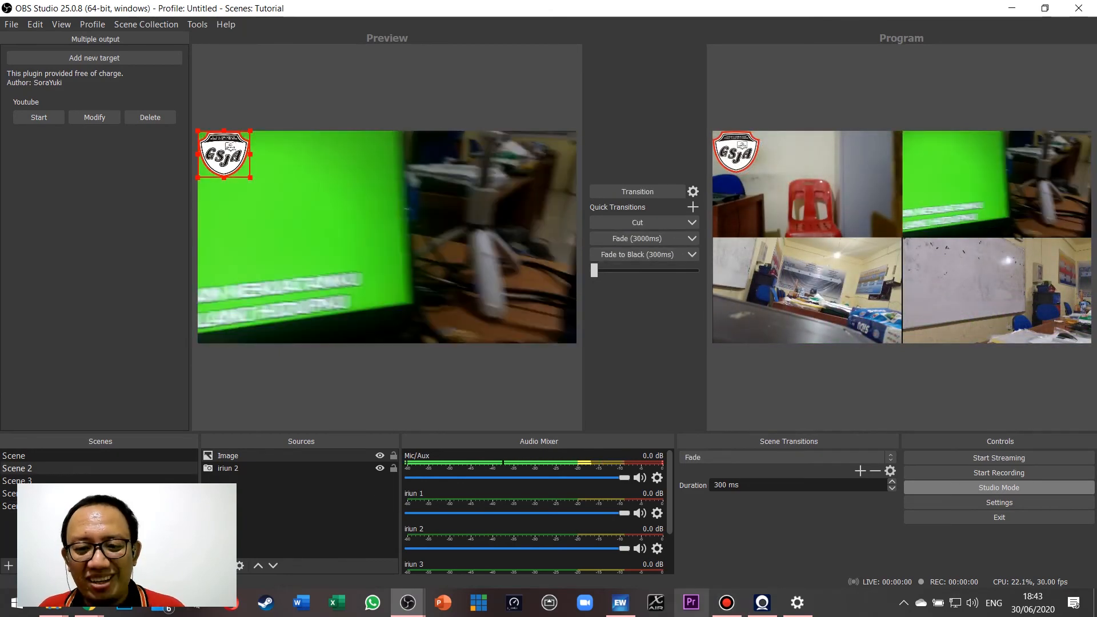
- Switch to EasyWorship and set the output monitor to Custom Position in the general options
{"action": "key", "text": "alt+Tab"}
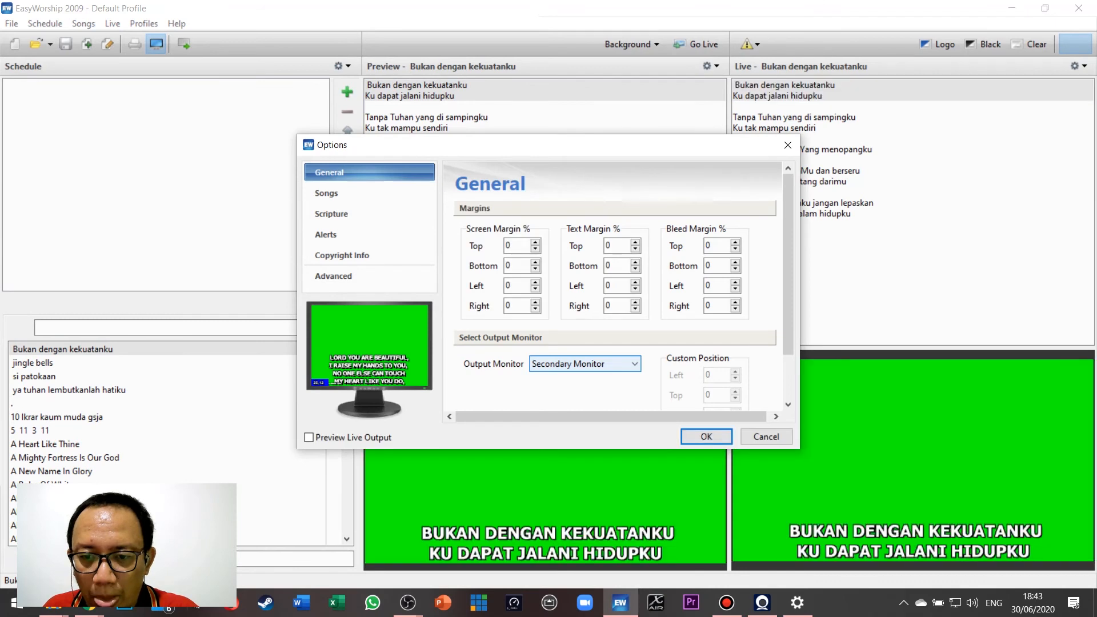
{"action": "left_click", "coordinate": [584, 363]}
{"action": "left_click", "coordinate": [562, 398]}
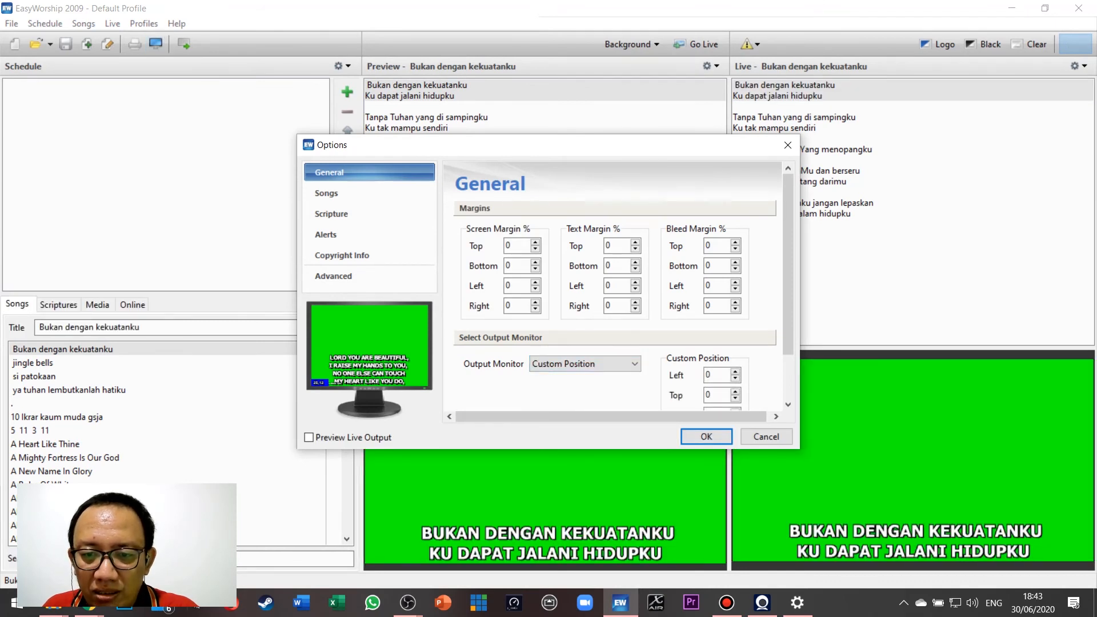
{"action": "left_click_drag", "start_coordinate": [787, 264], "coordinate": [787, 307]}
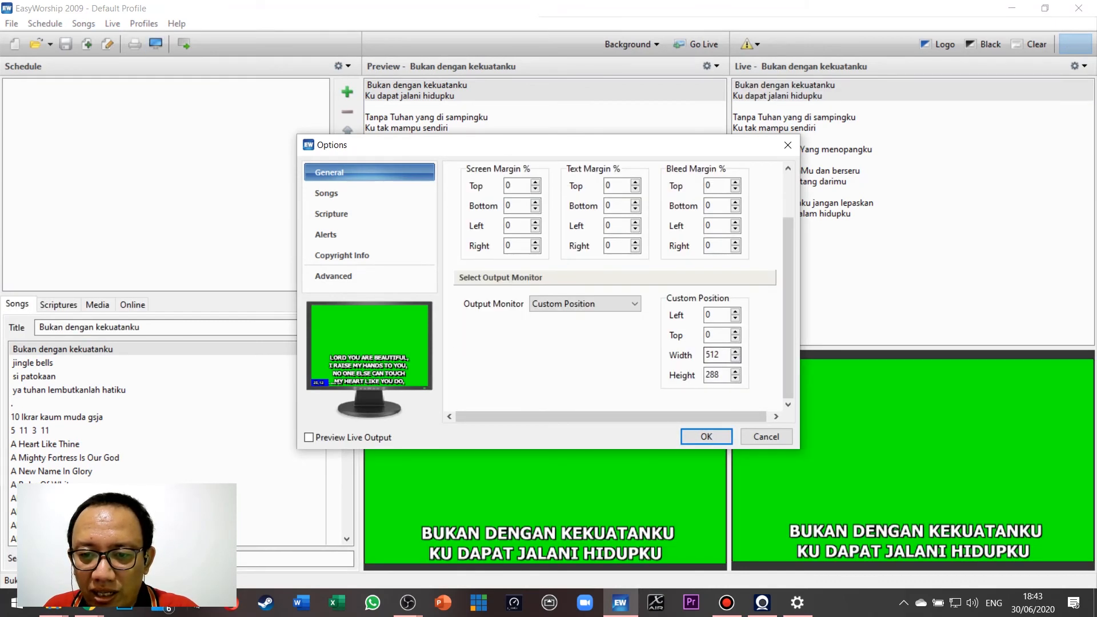
{"action": "left_click", "coordinate": [705, 436]}
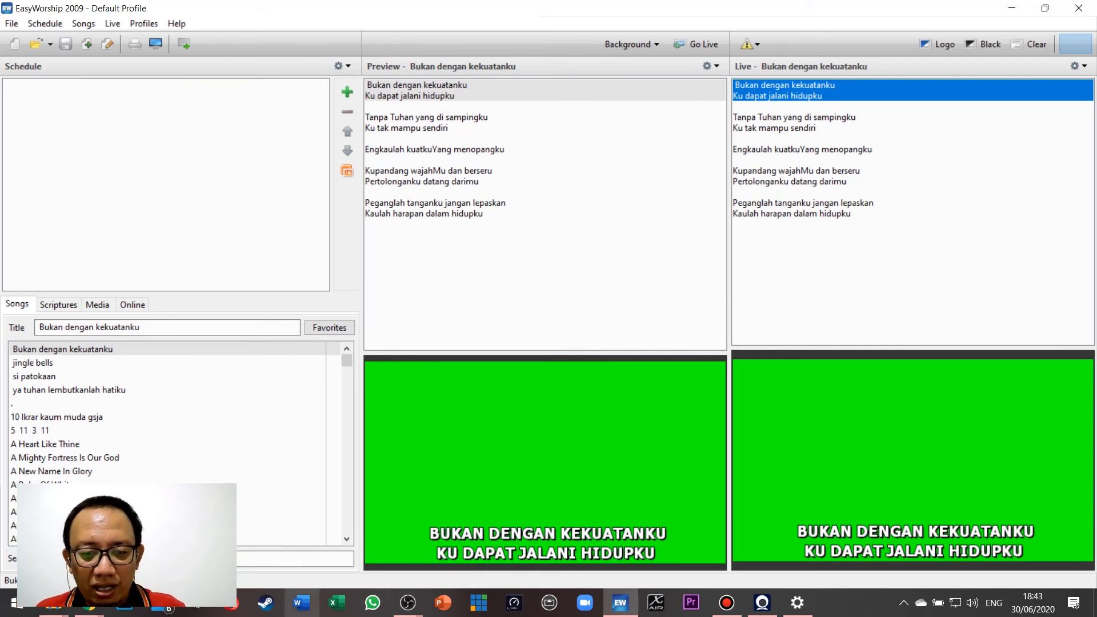
- Switch to OBS Studio and add a new Window Capture source to the first scene, Scene
{"action": "left_click", "coordinate": [407, 602]}
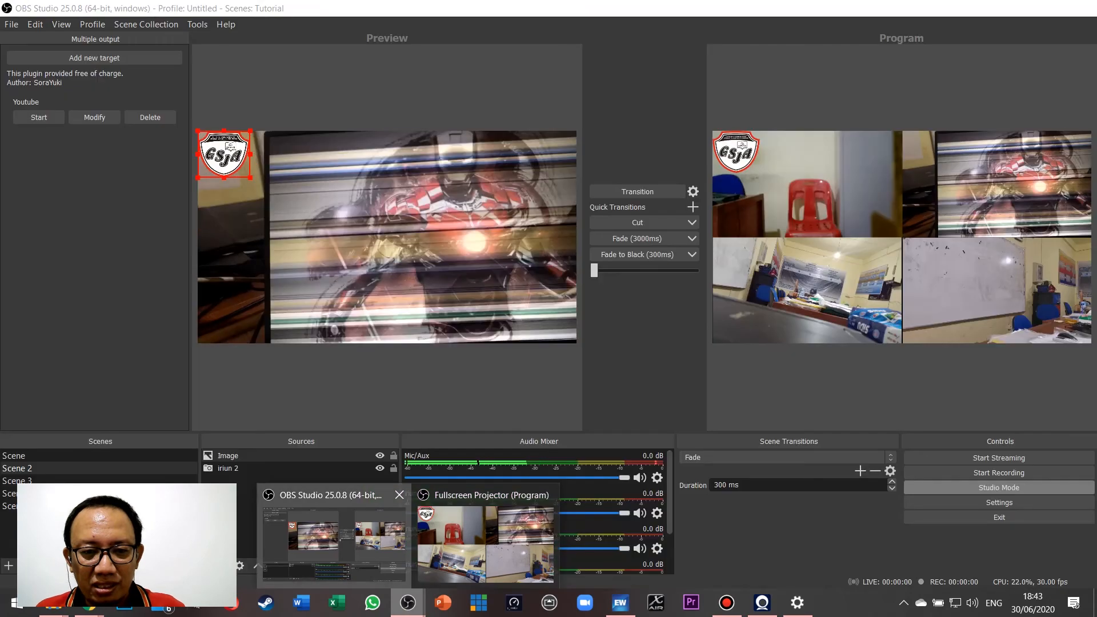
{"action": "left_click", "coordinate": [334, 543]}
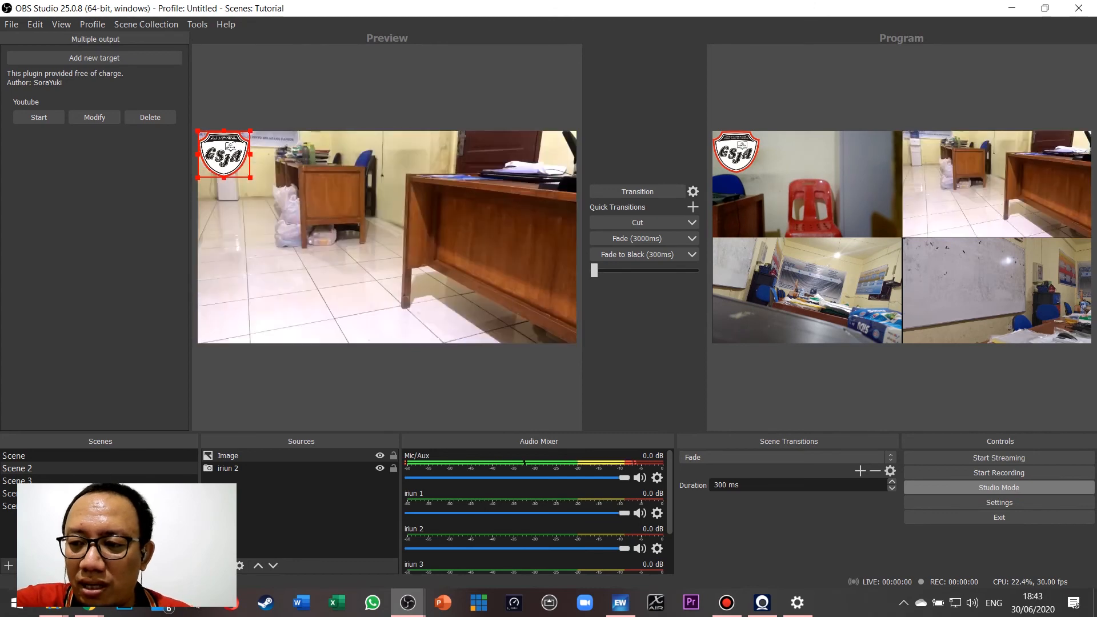
{"action": "left_click", "coordinate": [98, 455]}
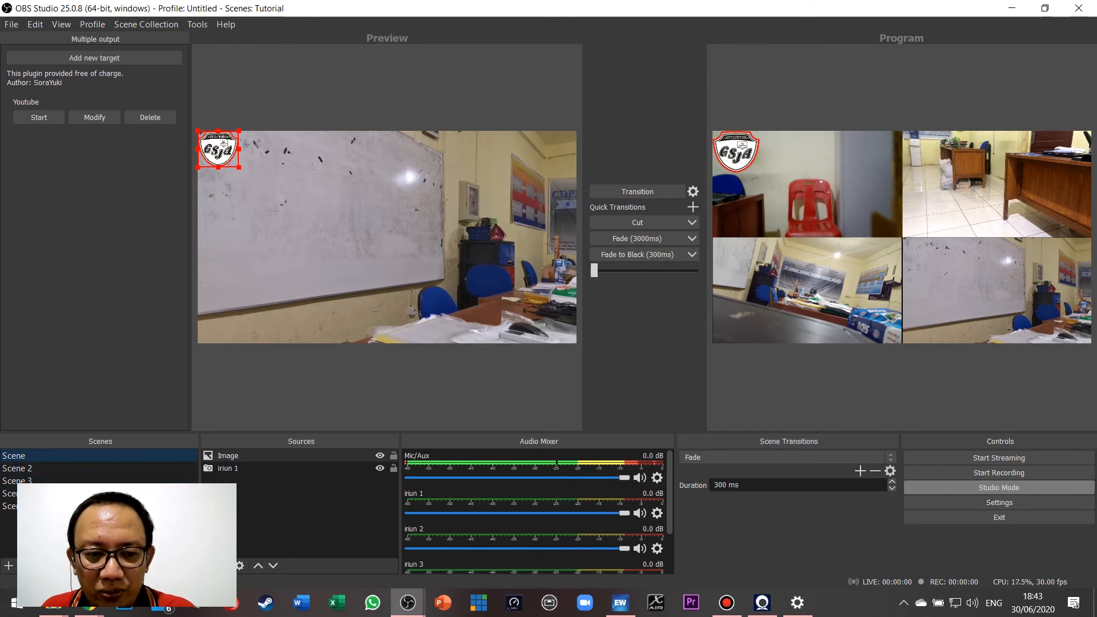
{"action": "left_click", "coordinate": [209, 565]}
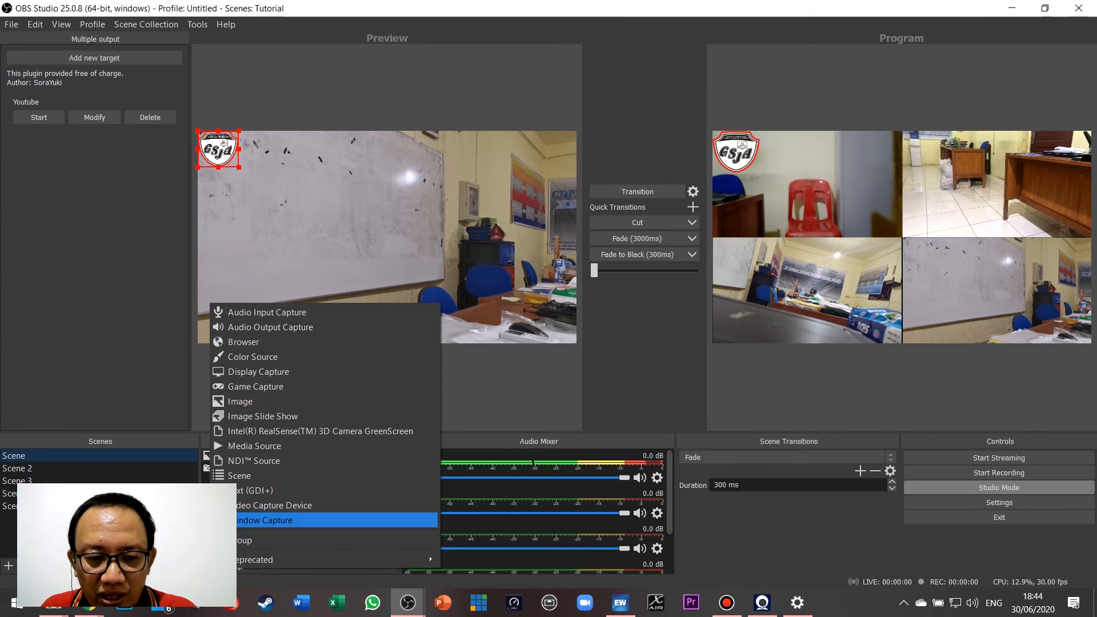
{"action": "left_click", "coordinate": [337, 520]}
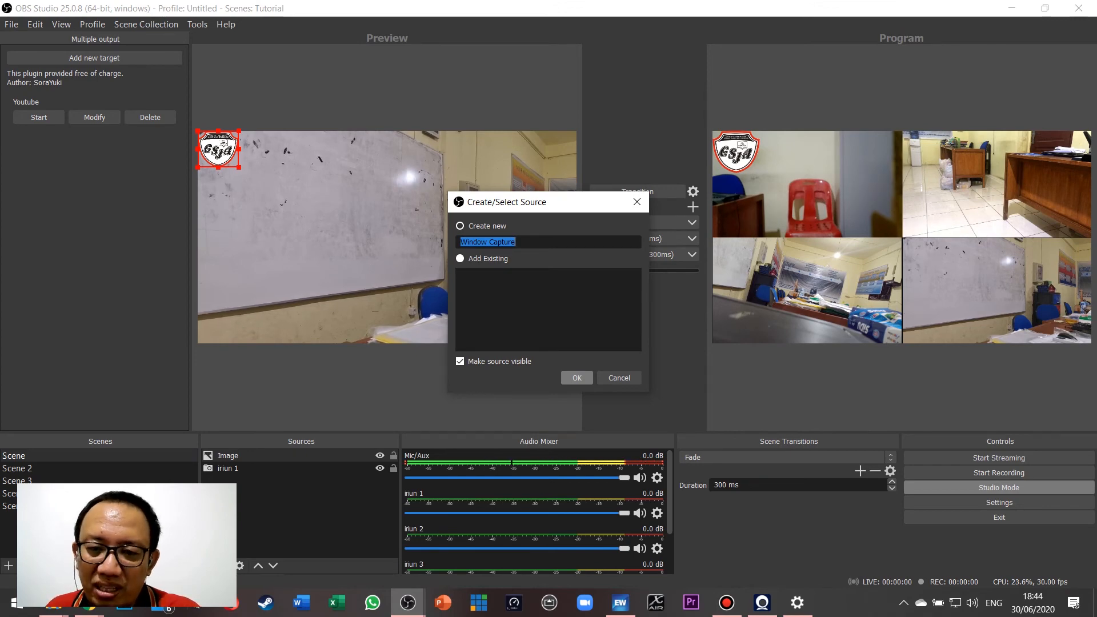
{"action": "left_click", "coordinate": [577, 377]}
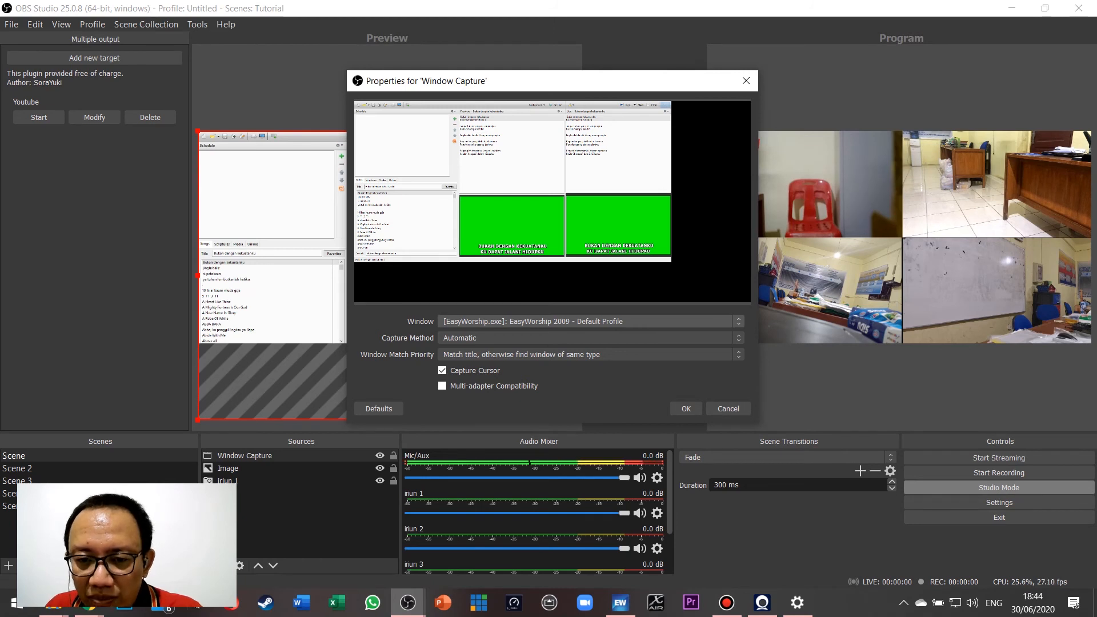
- Set the Window Capture source to capture the "[EasyWorship.exe]: Live Output" window
{"action": "left_click", "coordinate": [589, 321]}
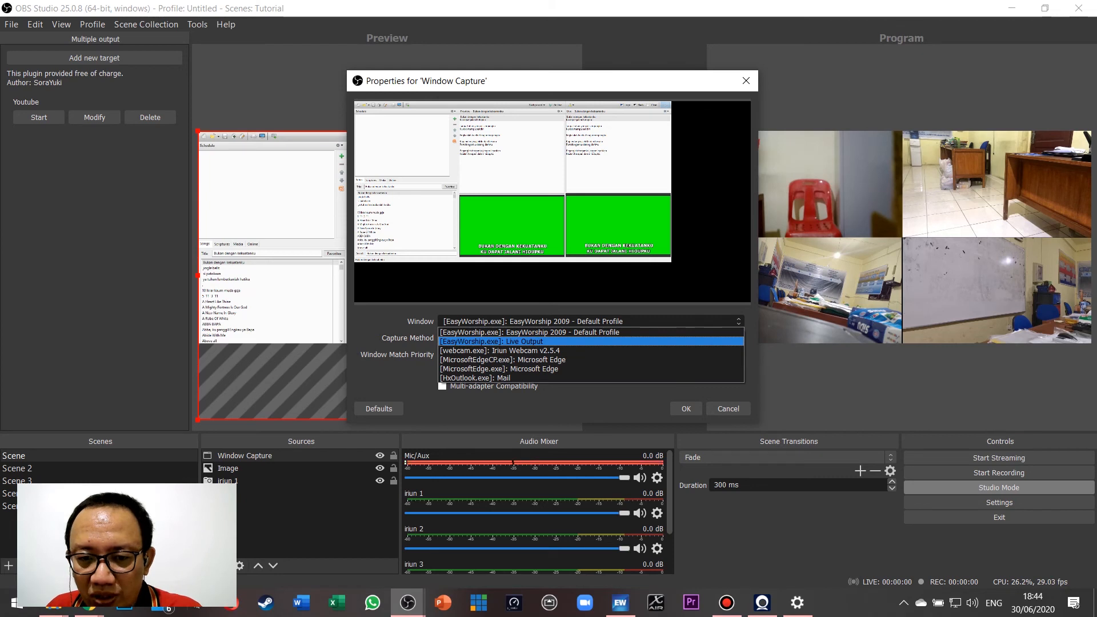
{"action": "left_click", "coordinate": [491, 341]}
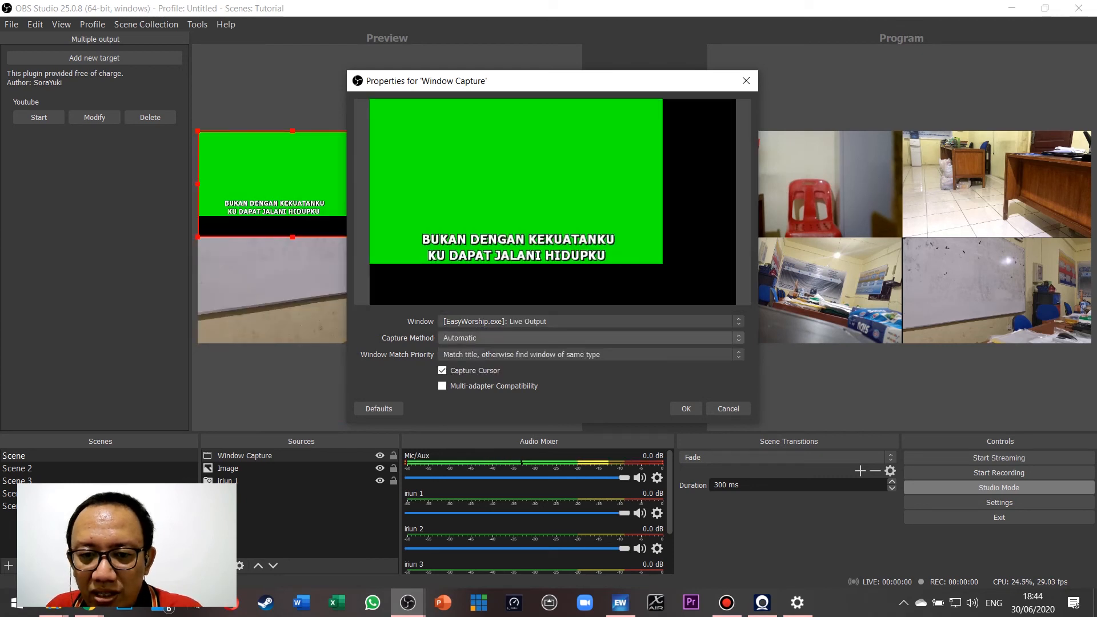
{"action": "left_click", "coordinate": [490, 338]}
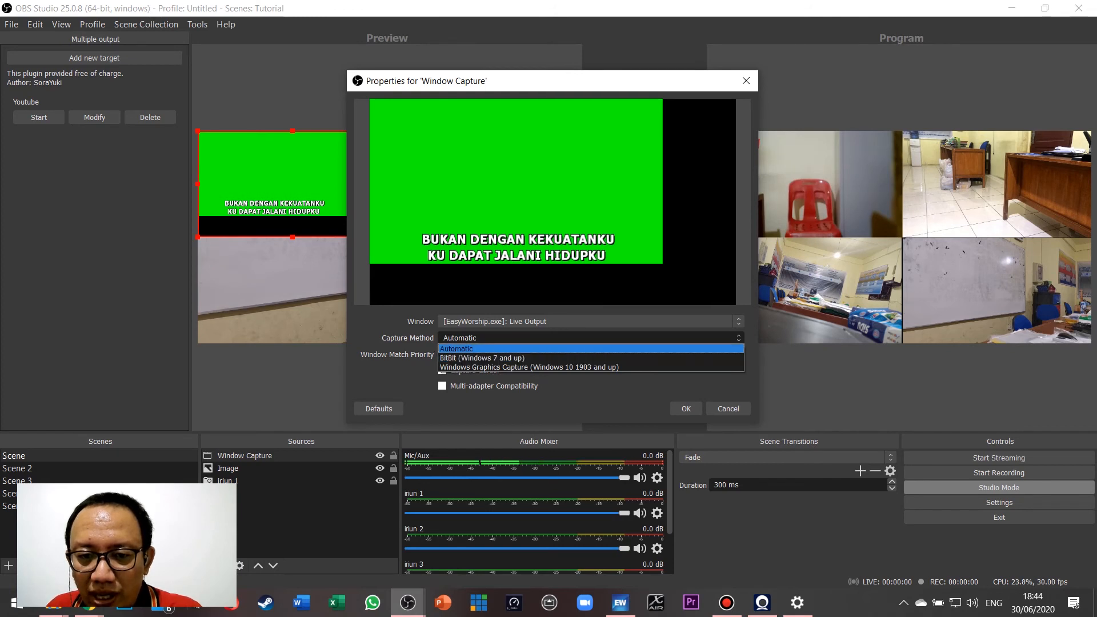
{"action": "key", "text": "Escape"}
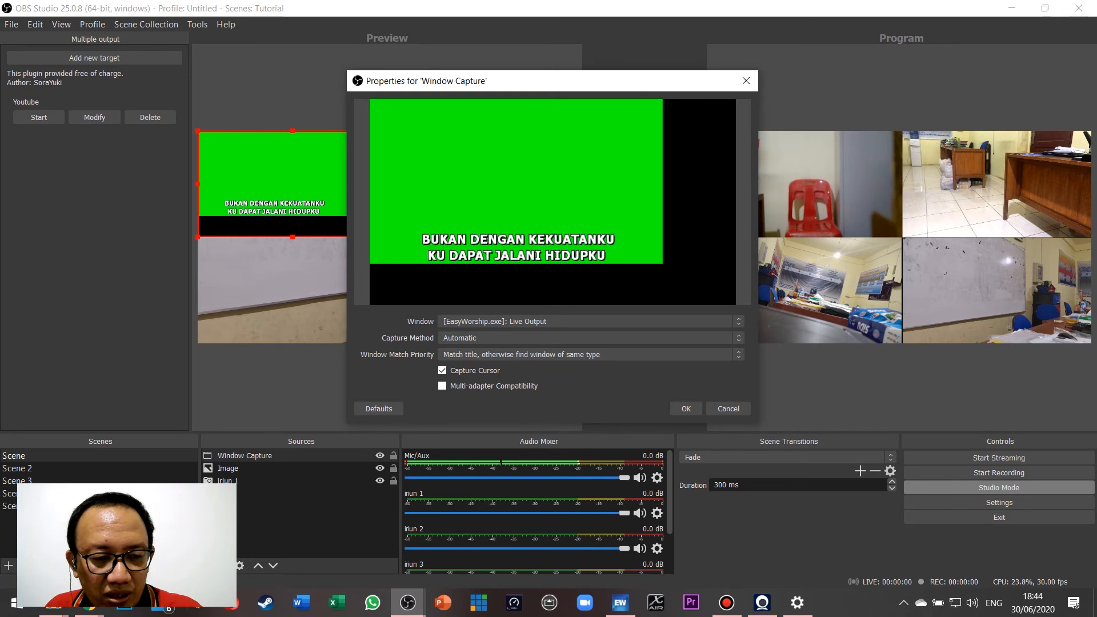
{"action": "key", "text": "alt+Tab"}
{"action": "key", "text": "alt+Tab"}
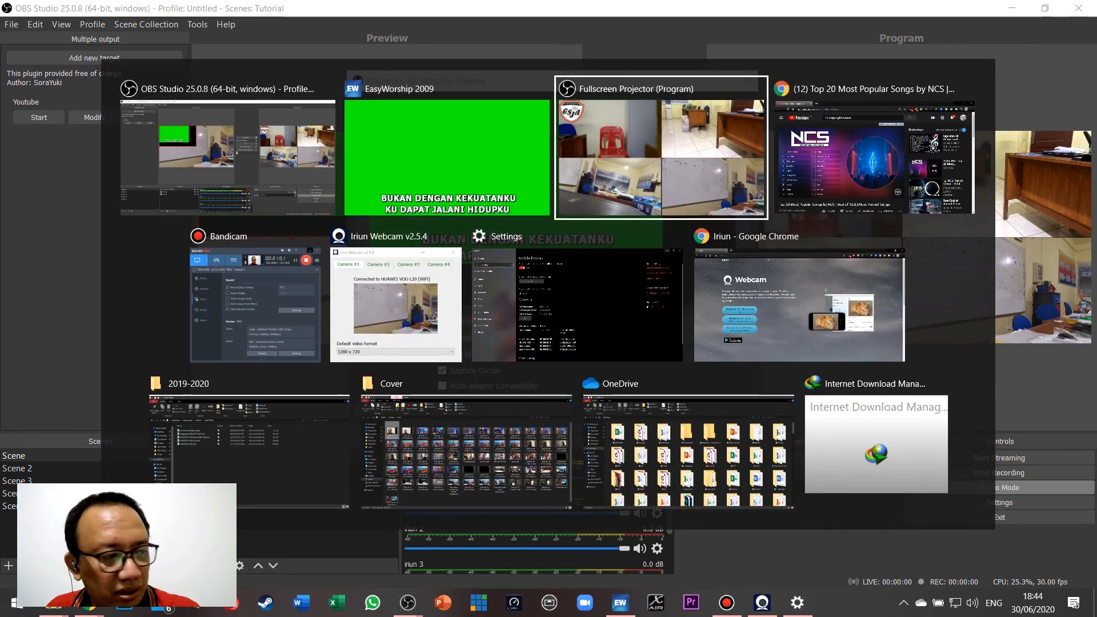
{"action": "key", "text": "alt+Tab"}
{"action": "key", "text": "Down"}
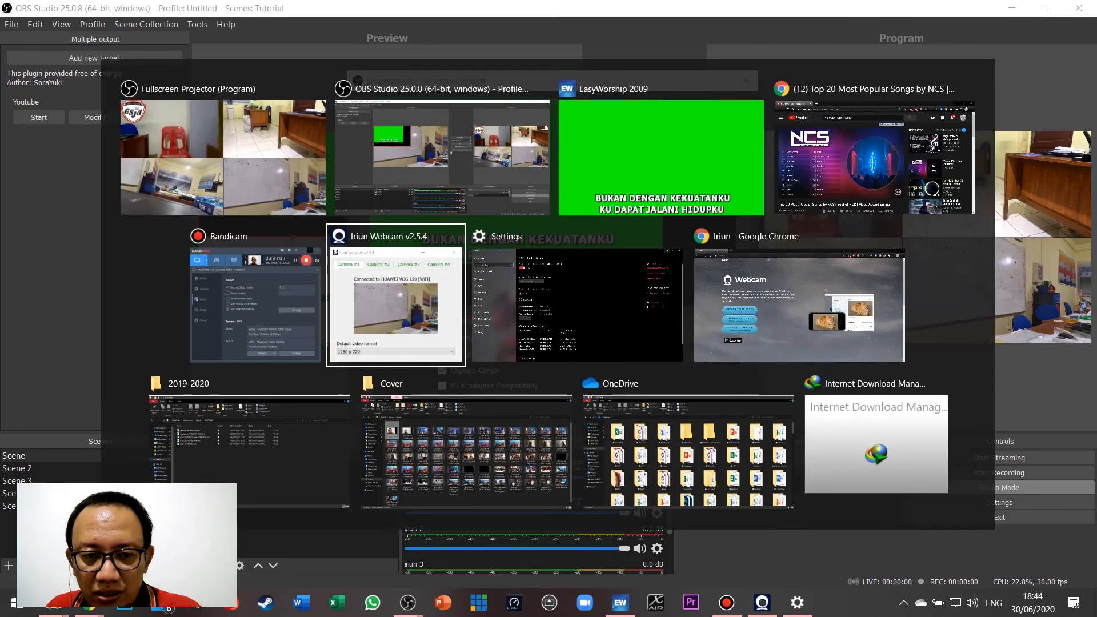
{"action": "left_click", "coordinate": [255, 304]}
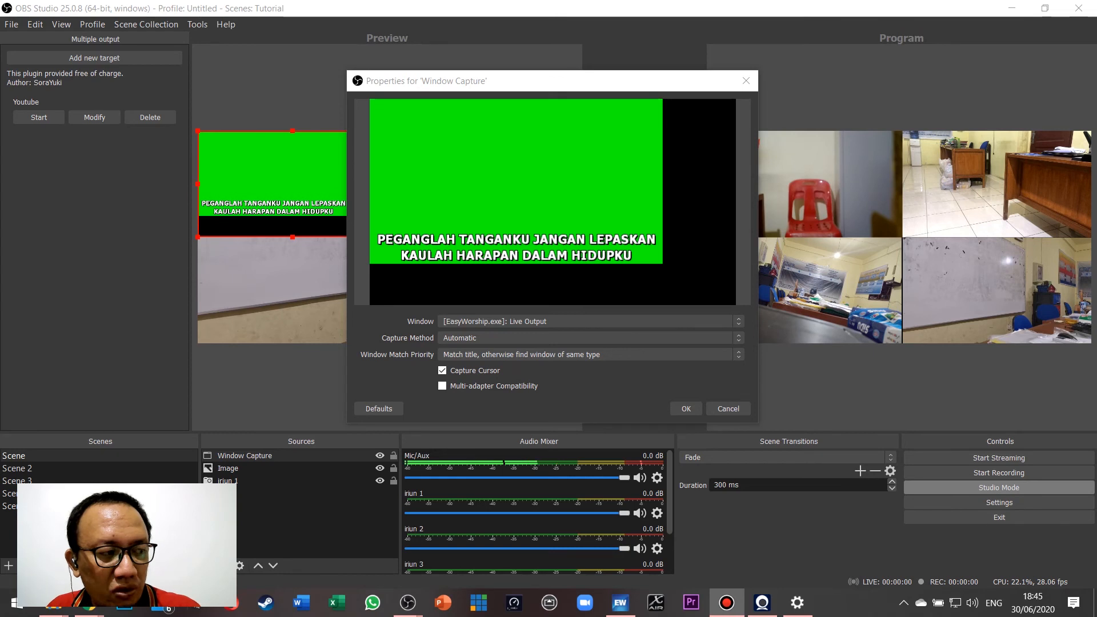
{"action": "key", "text": "alt+Tab"}
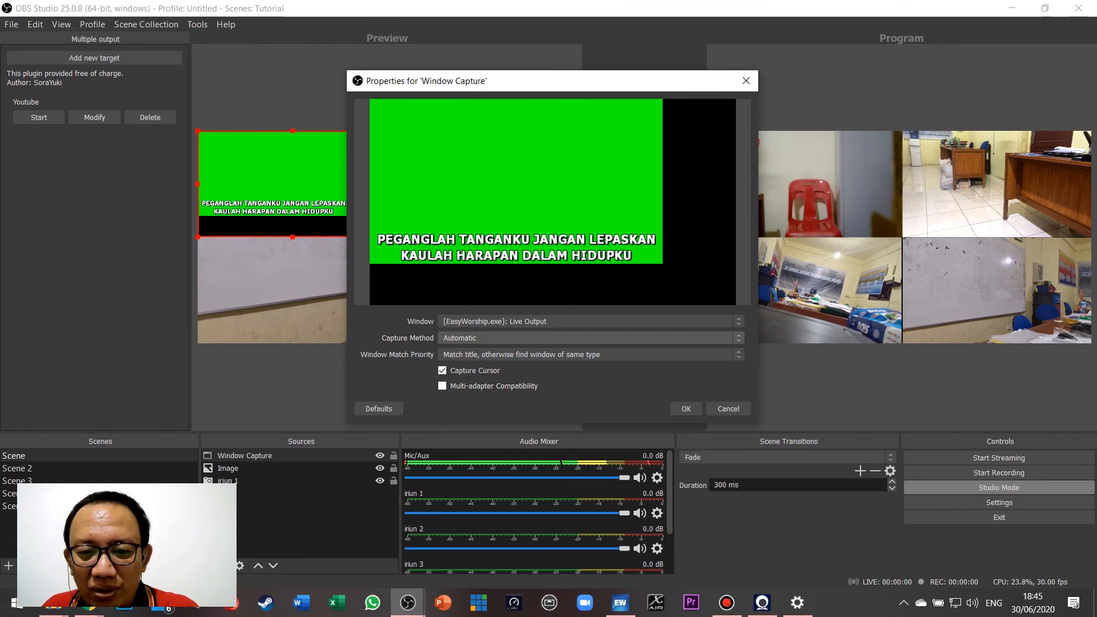
{"action": "left_click", "coordinate": [590, 338]}
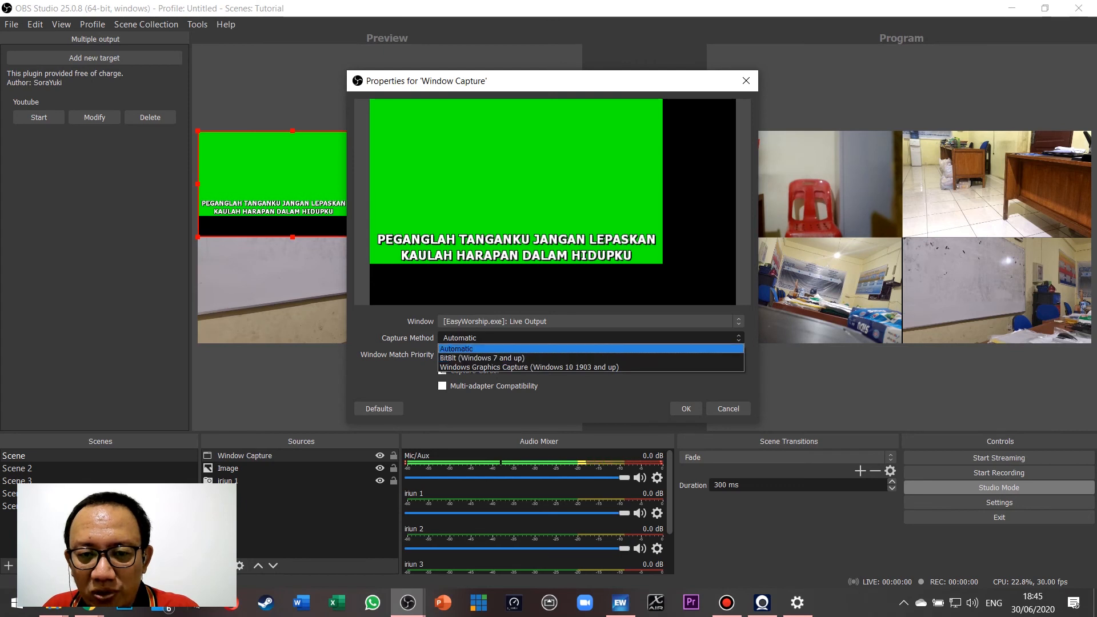
{"action": "left_click", "coordinate": [590, 348]}
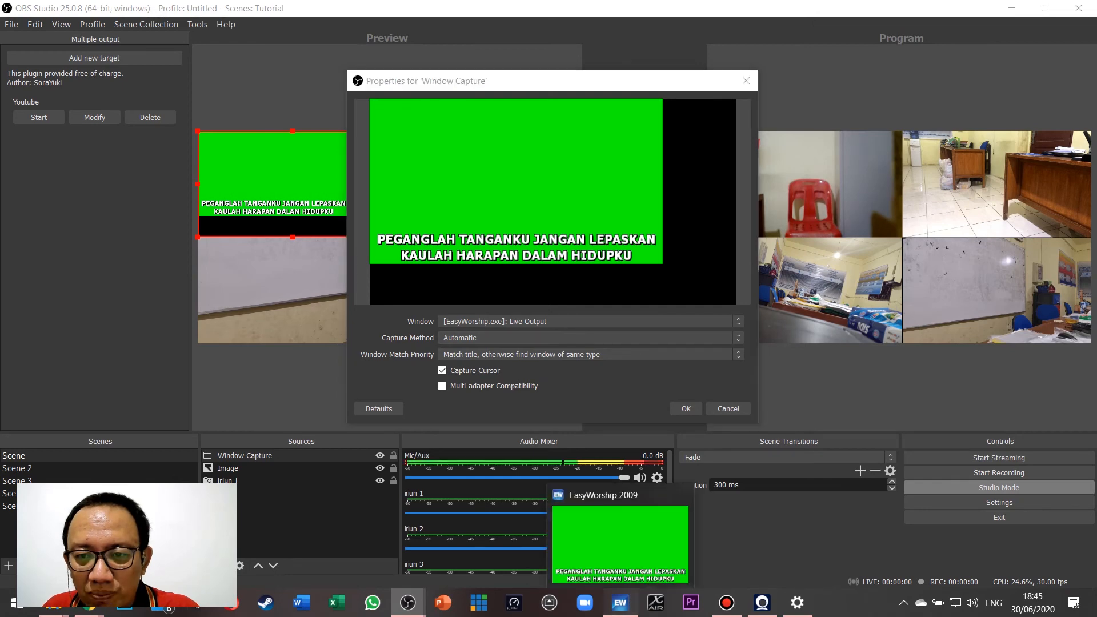
- Switch to EasyWorship, shrink its window, and place the Window Capture properties dialog beside it
{"action": "left_click", "coordinate": [620, 602]}
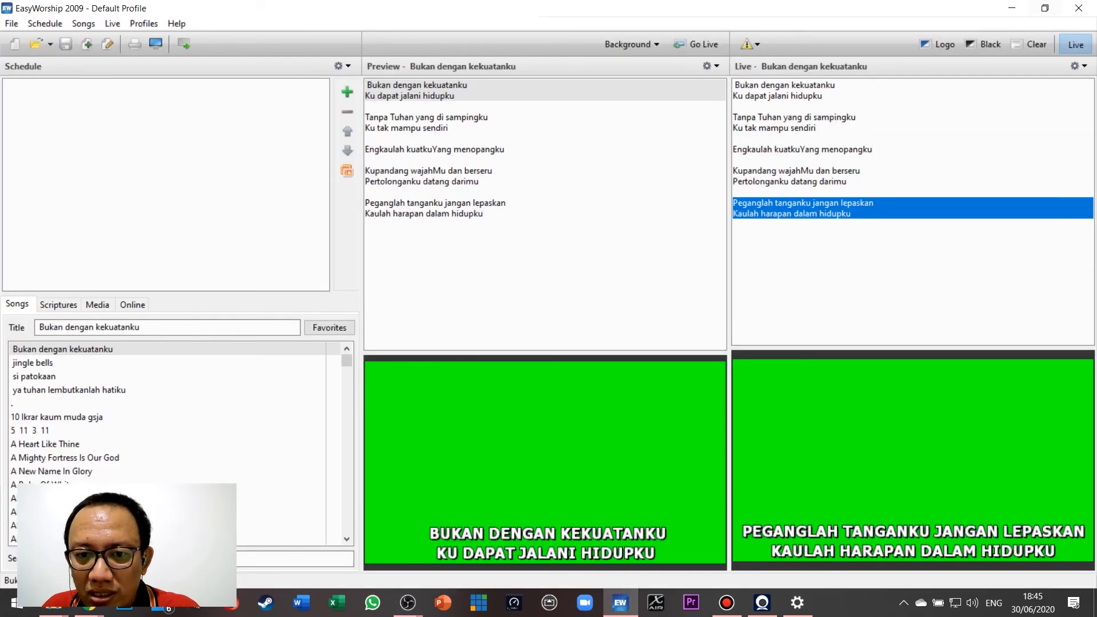
{"action": "left_click", "coordinate": [1044, 8]}
{"action": "left_click_drag", "start_coordinate": [639, 81], "coordinate": [819, 63]}
{"action": "key", "text": "alt+Tab"}
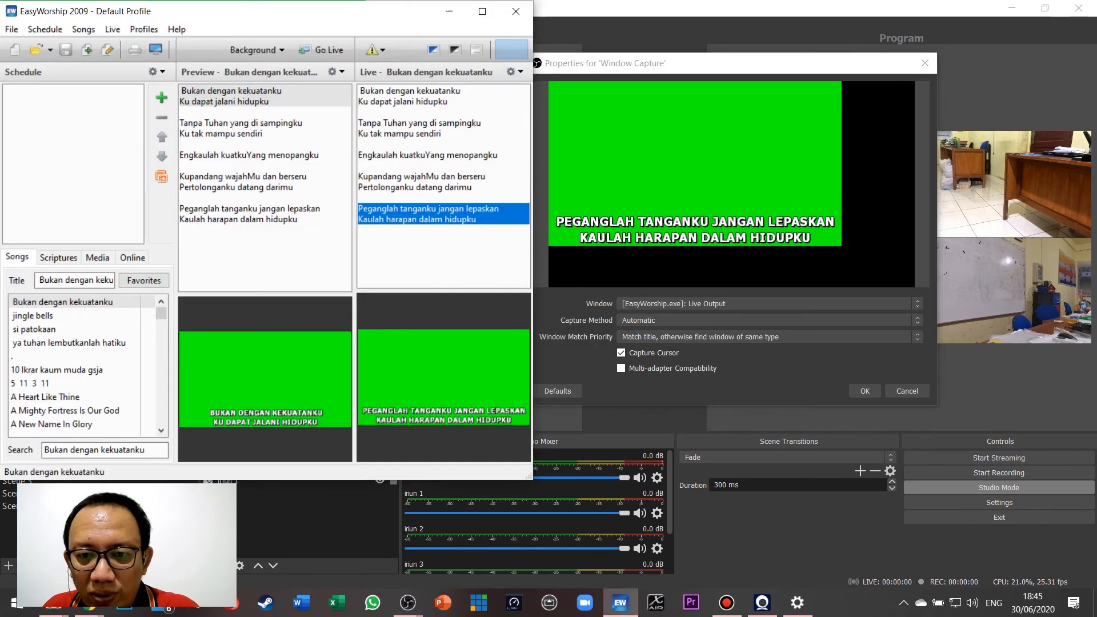
- Test the capture by sending several verses of the song live, ending on "Kupandang wajahMu dan berseru"
{"action": "left_click", "coordinate": [421, 182]}
{"action": "left_click", "coordinate": [427, 154]}
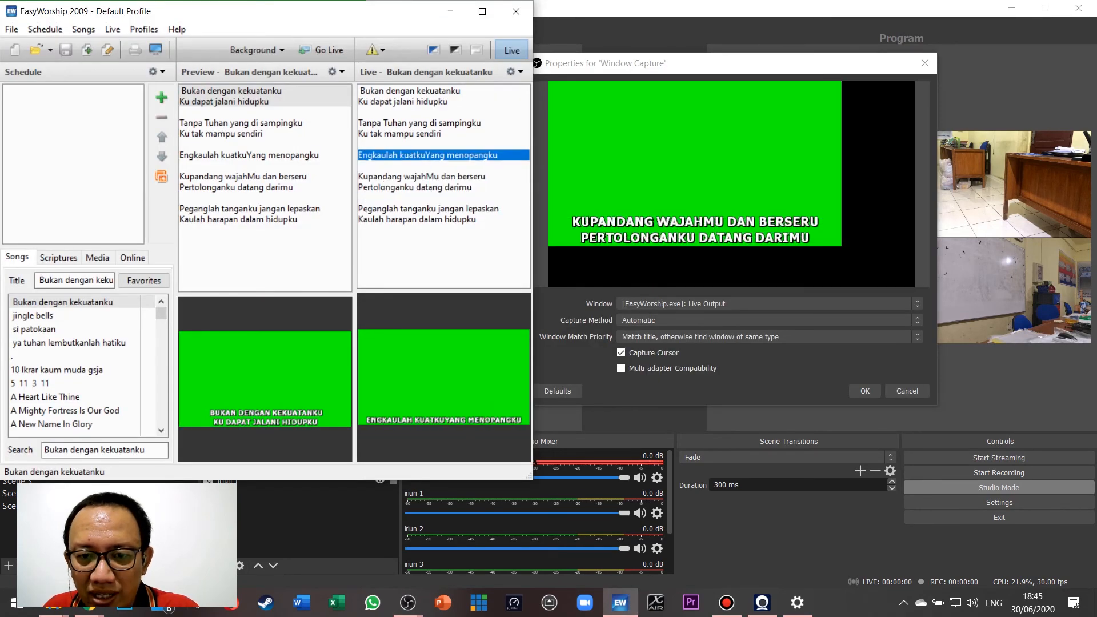
{"action": "left_click", "coordinate": [418, 128]}
{"action": "left_click", "coordinate": [409, 96]}
{"action": "left_click", "coordinate": [427, 155]}
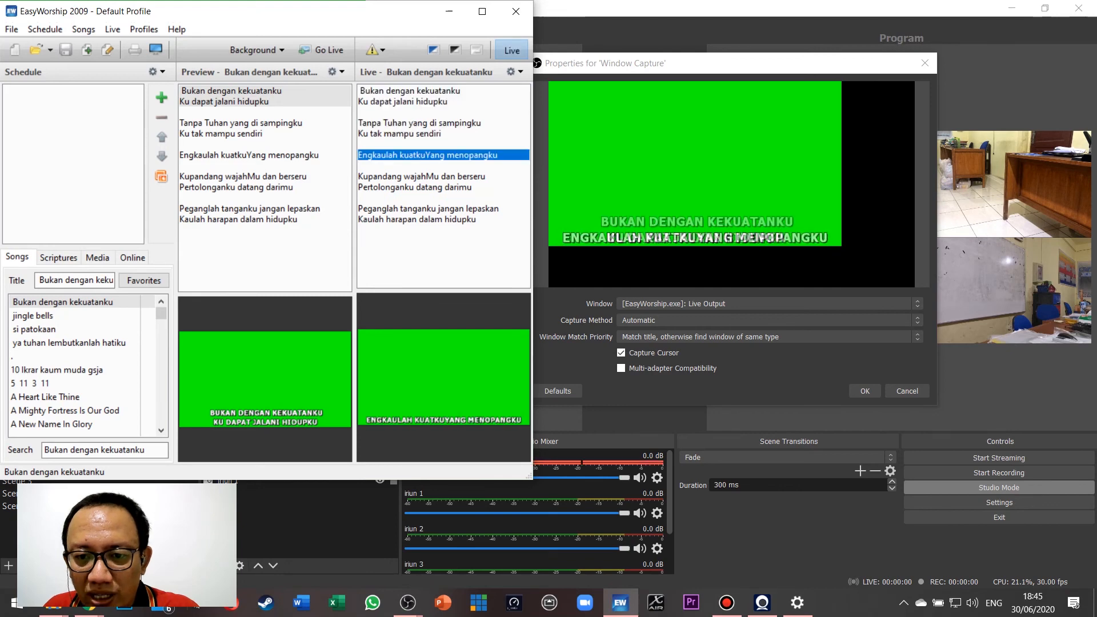
{"action": "left_click", "coordinate": [421, 182]}
- Keep the capture method on Automatic and accept the Window Capture properties
{"action": "left_click", "coordinate": [765, 320]}
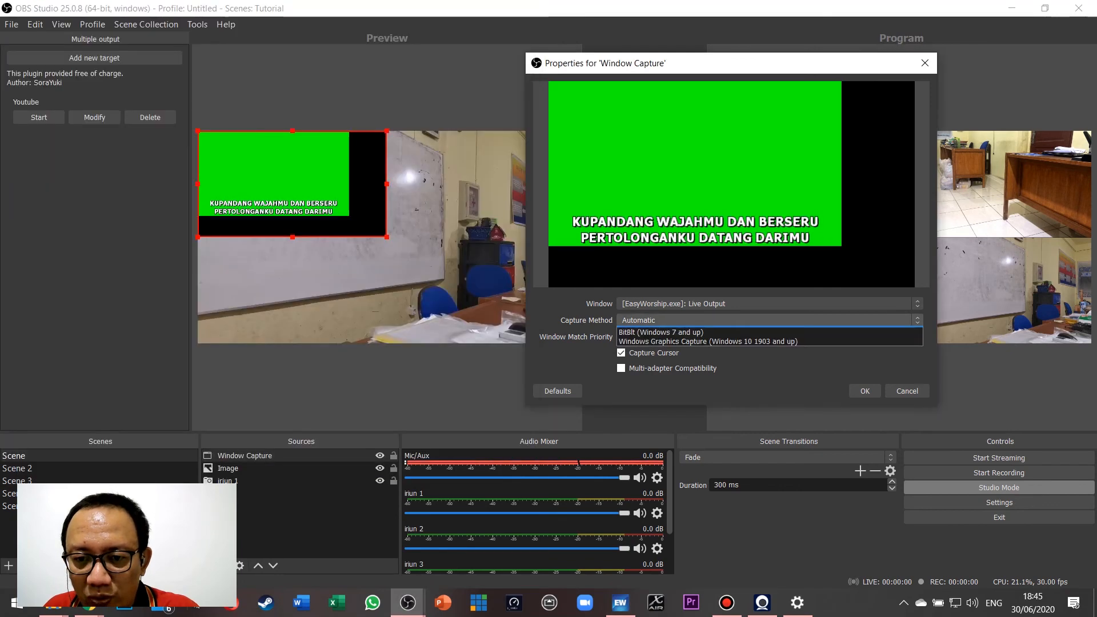
{"action": "key", "text": "Escape"}
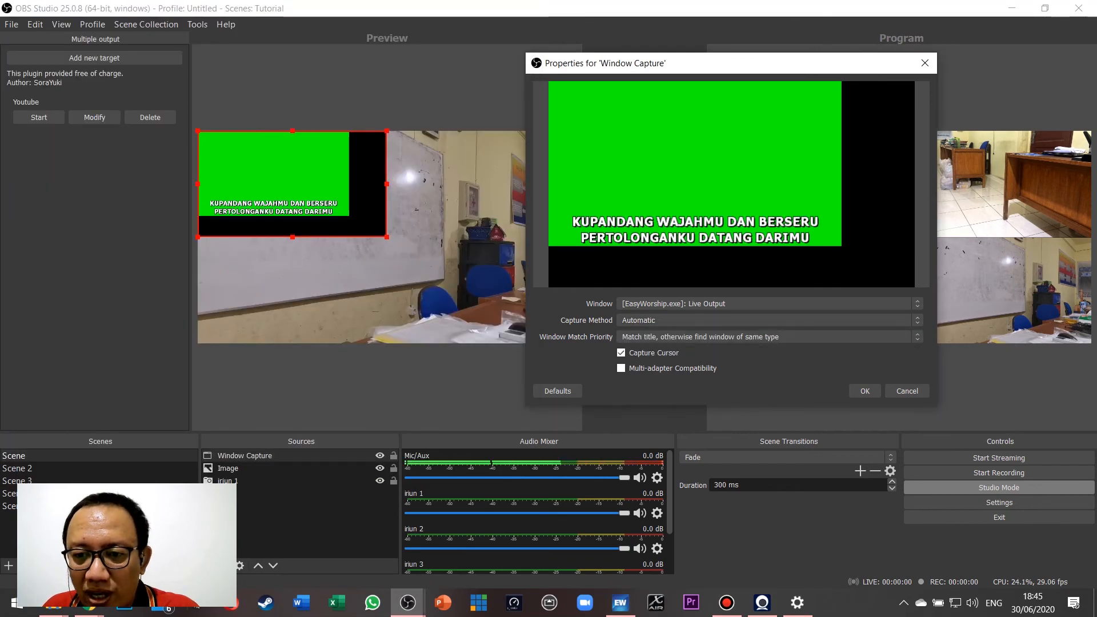
{"action": "left_click", "coordinate": [863, 390]}
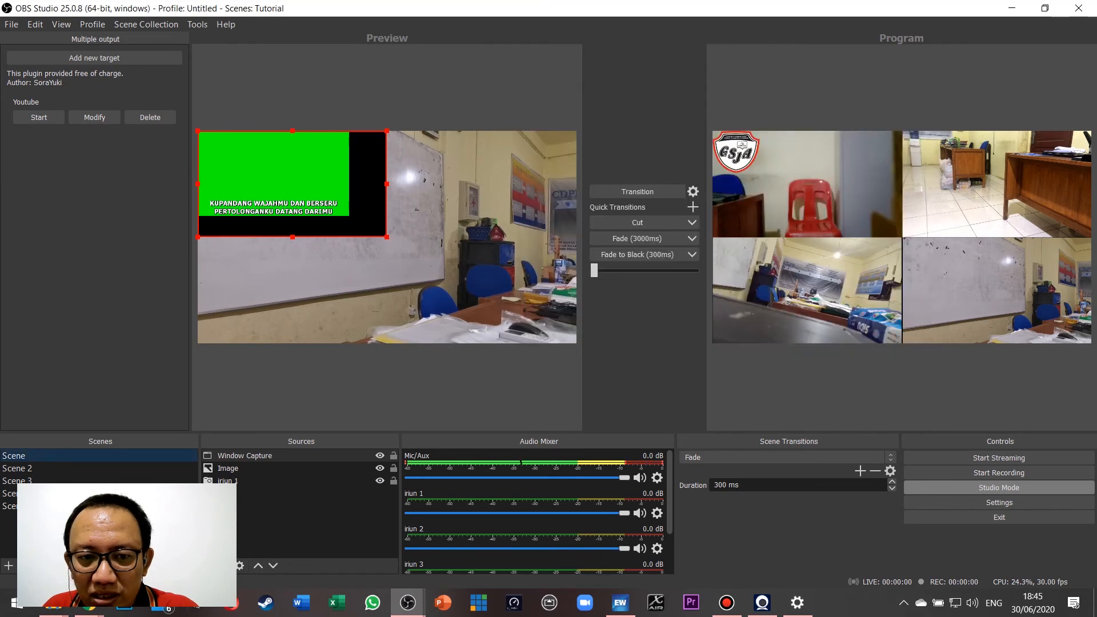
- Fit the Window Capture source to the screen in the preview of Scene
{"action": "left_click", "coordinate": [400, 246]}
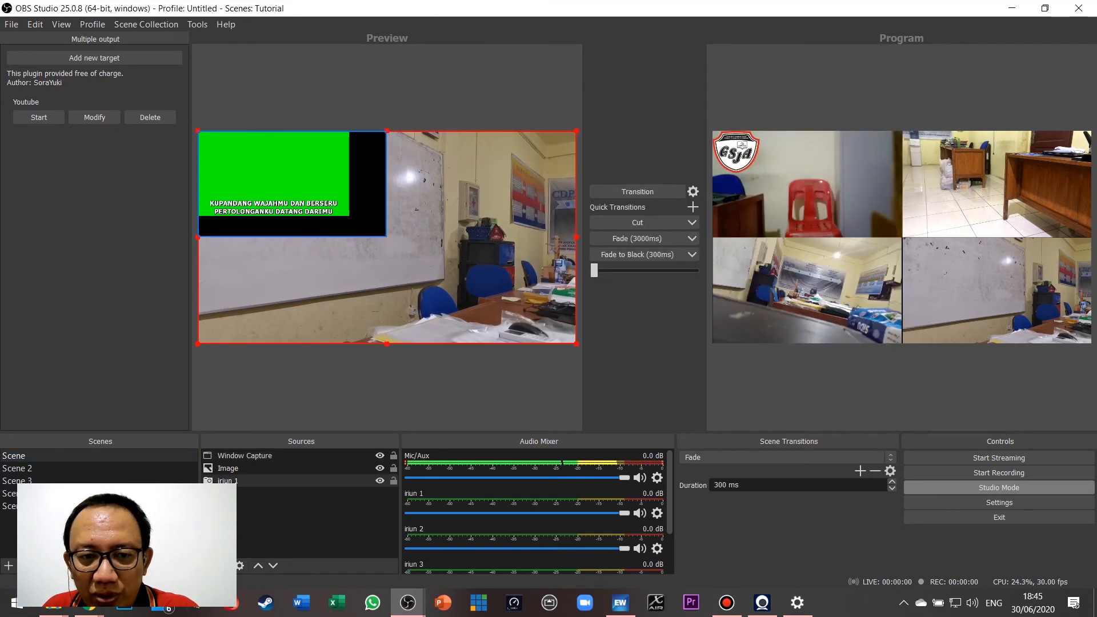
{"action": "left_click", "coordinate": [292, 183]}
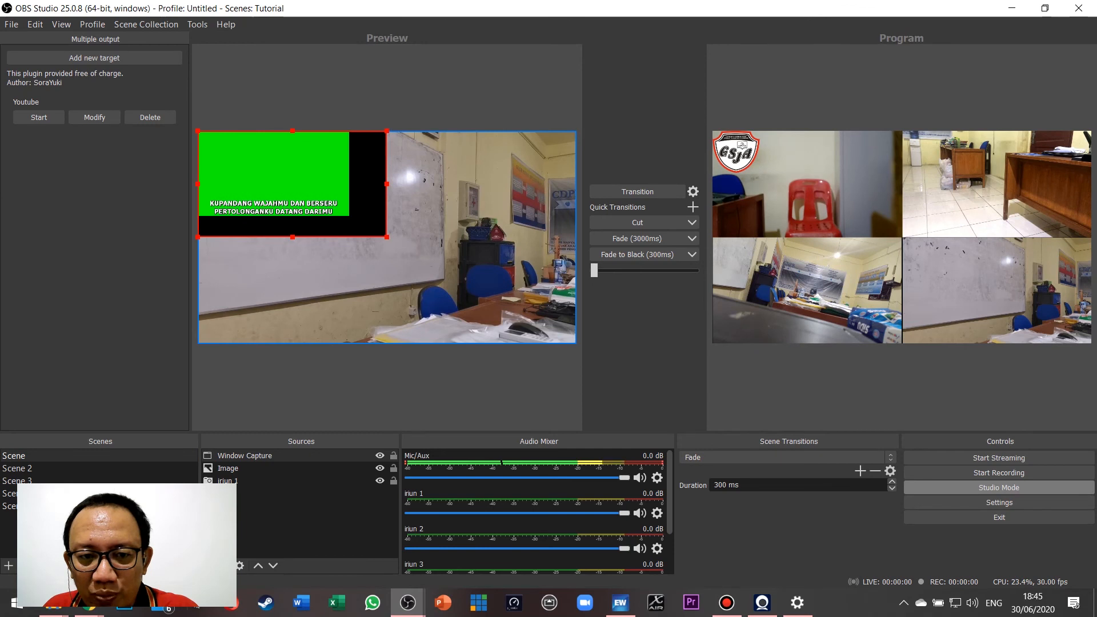
{"action": "right_click", "coordinate": [302, 183]}
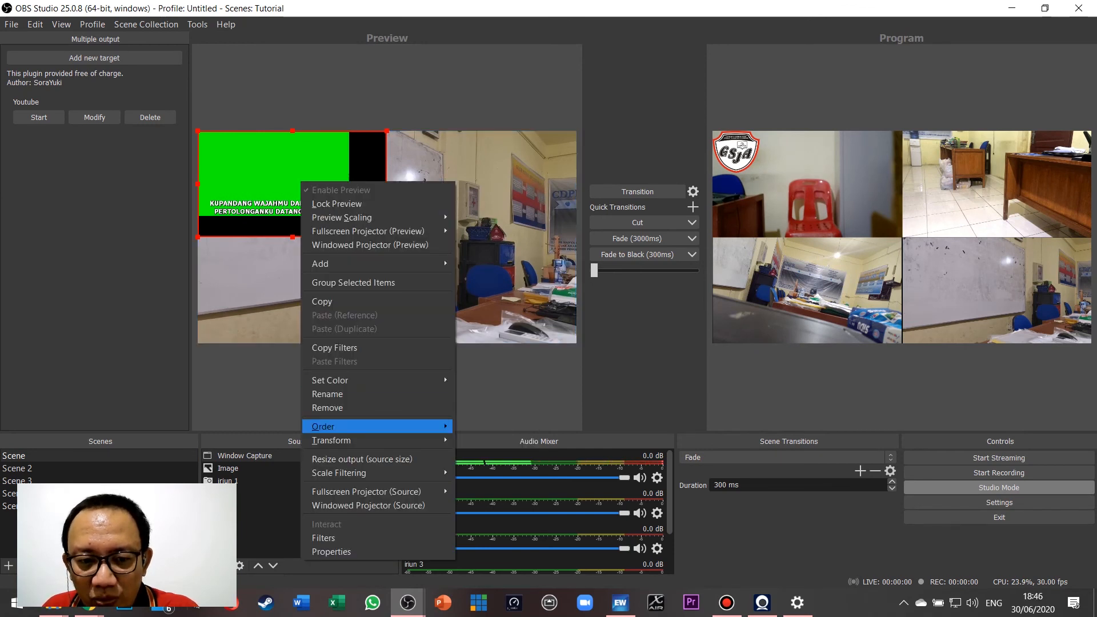
{"action": "mouse_move", "coordinate": [342, 473]}
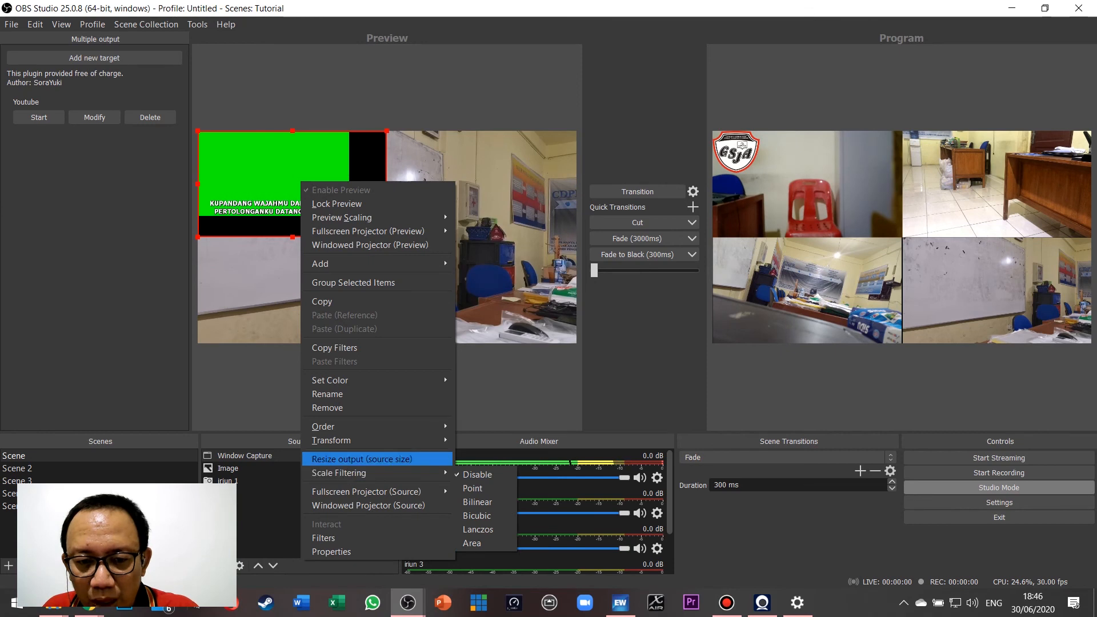
{"action": "mouse_move", "coordinate": [343, 440]}
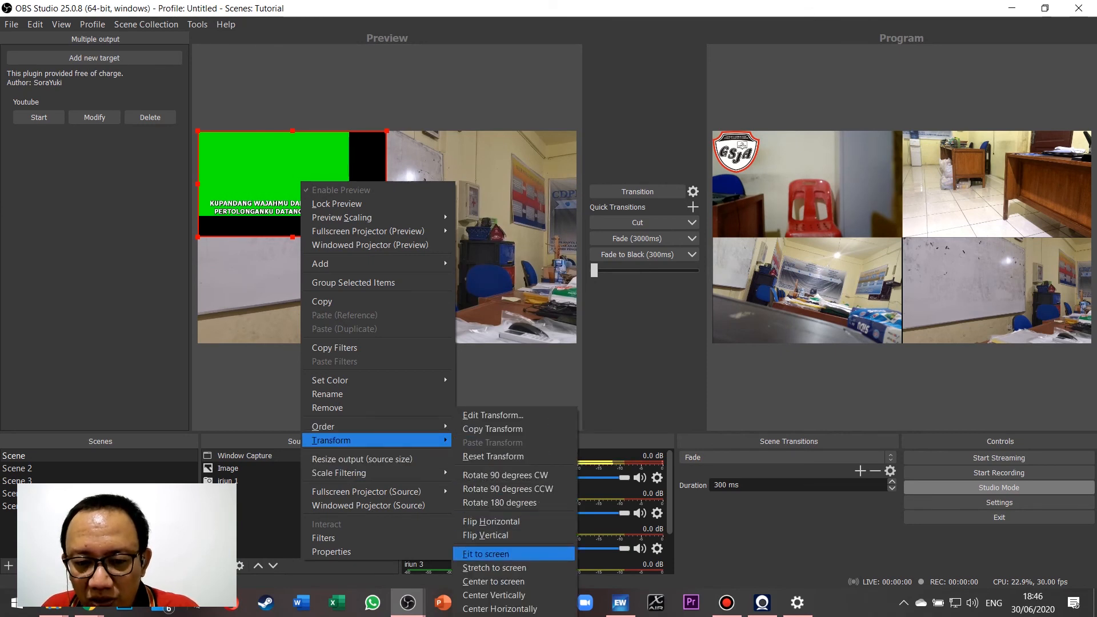
{"action": "left_click", "coordinate": [485, 553]}
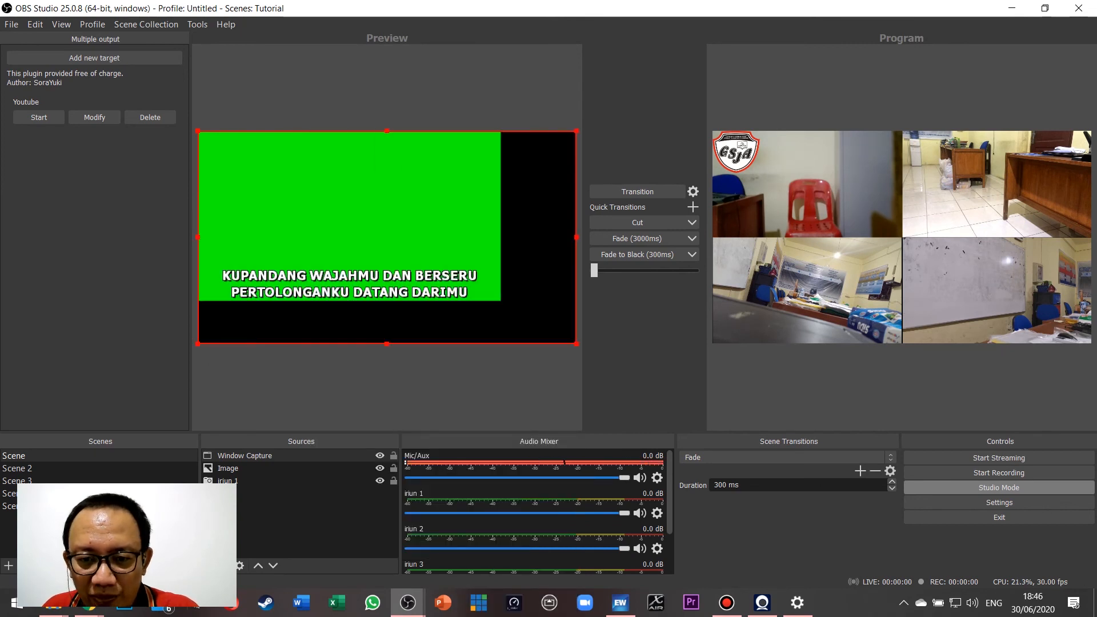
- Enlarge the Window Capture past the canvas until its green area fills the preview, and nudge it upward to cover the gap below the lyrics
{"action": "left_click_drag", "start_coordinate": [576, 343], "coordinate": [671, 406]}
{"action": "mouse_move", "coordinate": [386, 268]}
{"action": "left_mouse_down"}
{"action": "mouse_move", "coordinate": [386, 259]}
{"action": "mouse_move", "coordinate": [386, 268]}
{"action": "left_mouse_up"}
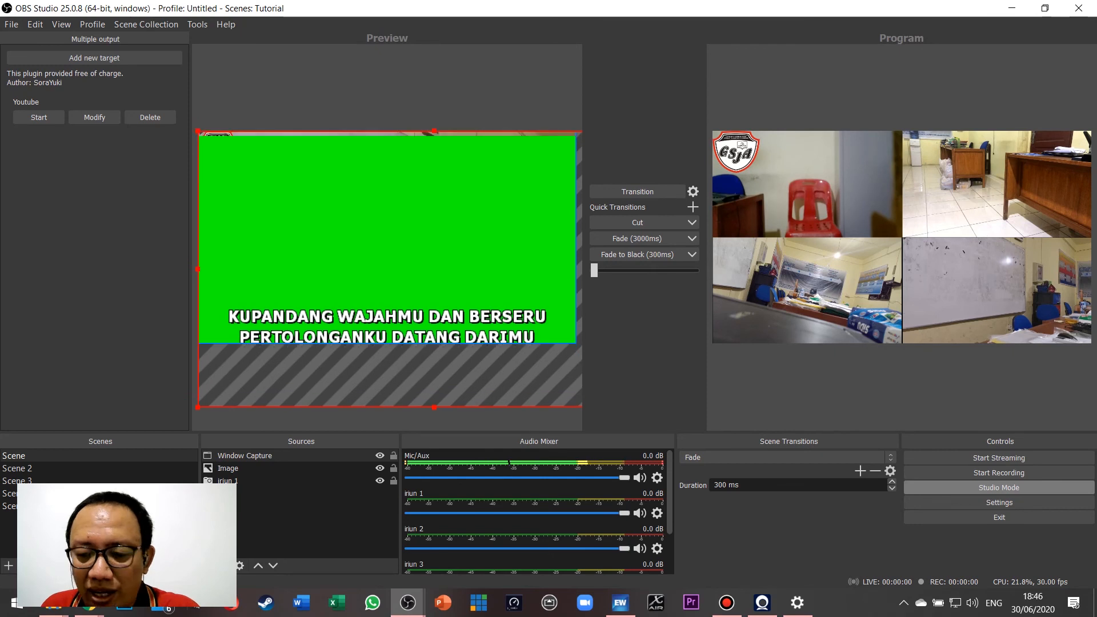
{"action": "key", "text": "Up"}
{"action": "key", "text": "Up"}
{"action": "key", "text": "Up"}
{"action": "key", "text": "Up"}
{"action": "key", "text": "Up"}
{"action": "key", "text": "Up"}
{"action": "key", "text": "Up"}
{"action": "key", "text": "Up"}
{"action": "key", "text": "Up"}
{"action": "key", "text": "Up"}
{"action": "key", "text": "Up"}
{"action": "key", "text": "Up"}
{"action": "key", "text": "Up"}
{"action": "key", "text": "Up"}
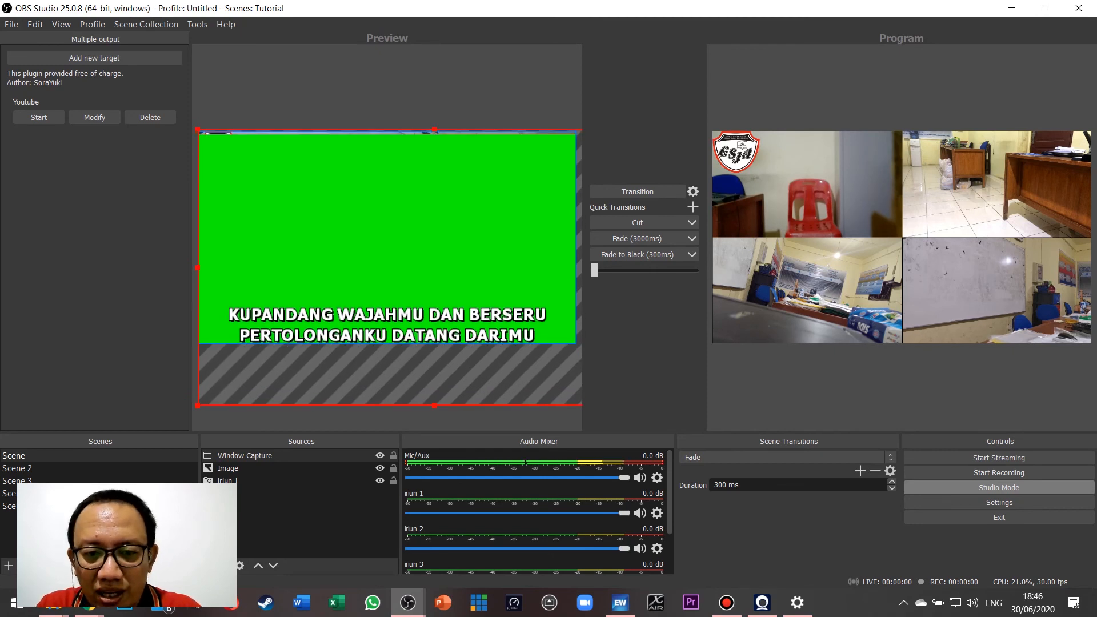
{"action": "key", "text": "Up"}
{"action": "key", "text": "Up"}
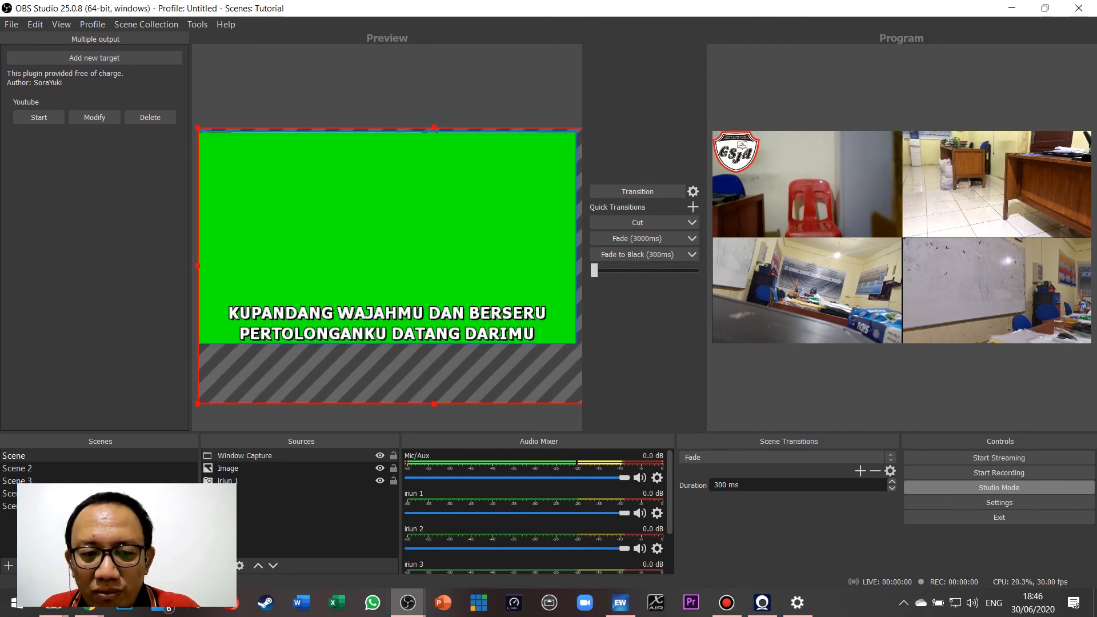
- Move the Image logo source up one level, above the Window Capture
{"action": "left_click", "coordinate": [300, 480]}
{"action": "left_click", "coordinate": [300, 514]}
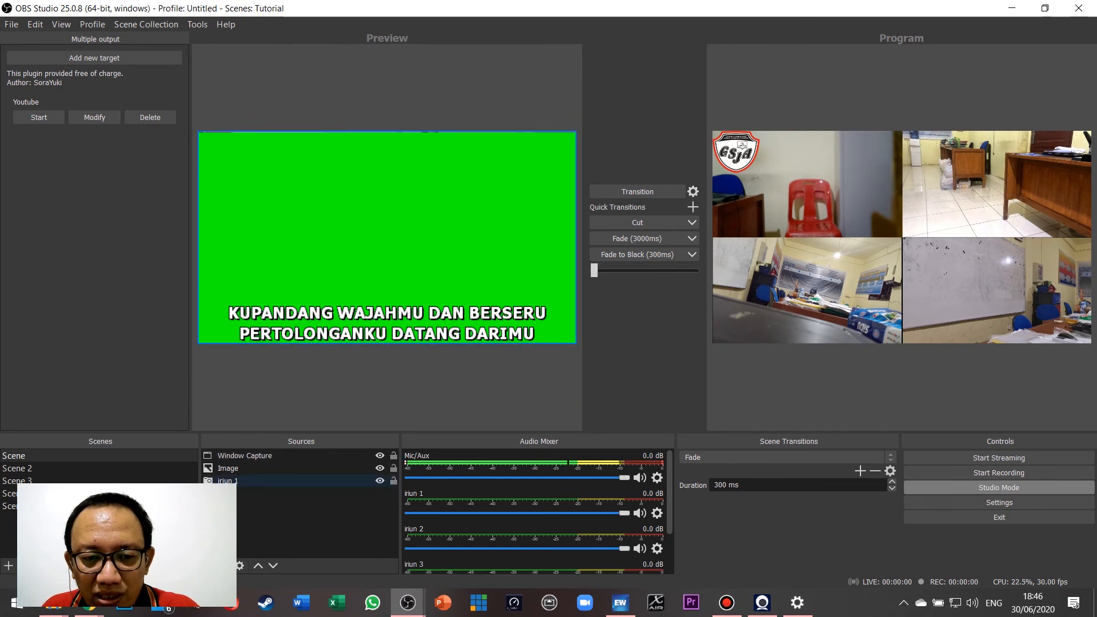
{"action": "left_click", "coordinate": [300, 468]}
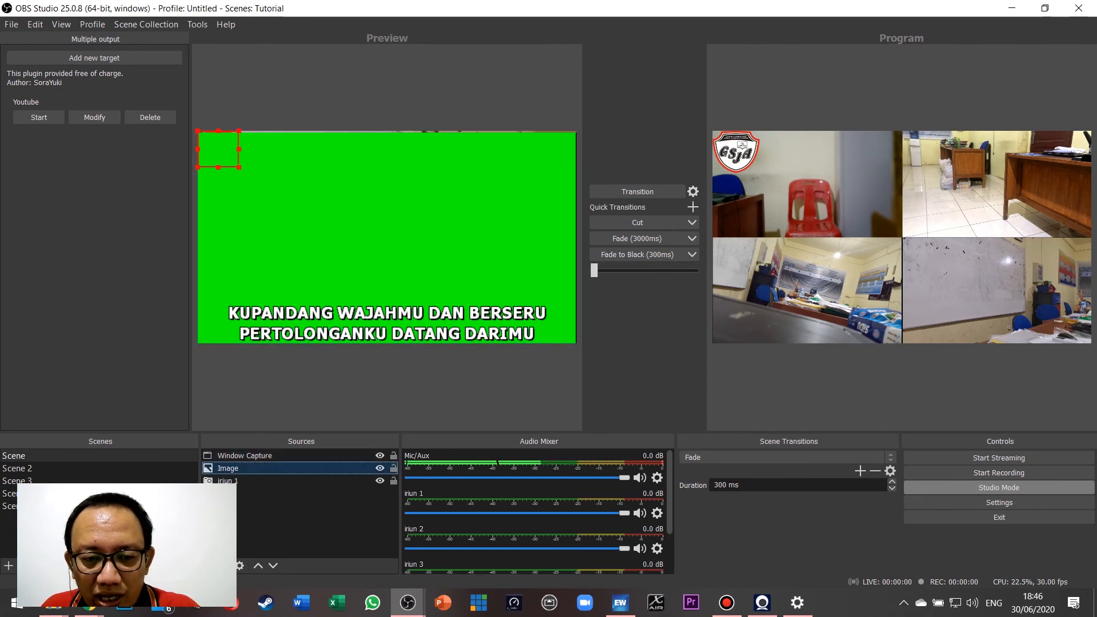
{"action": "right_click", "coordinate": [260, 468]}
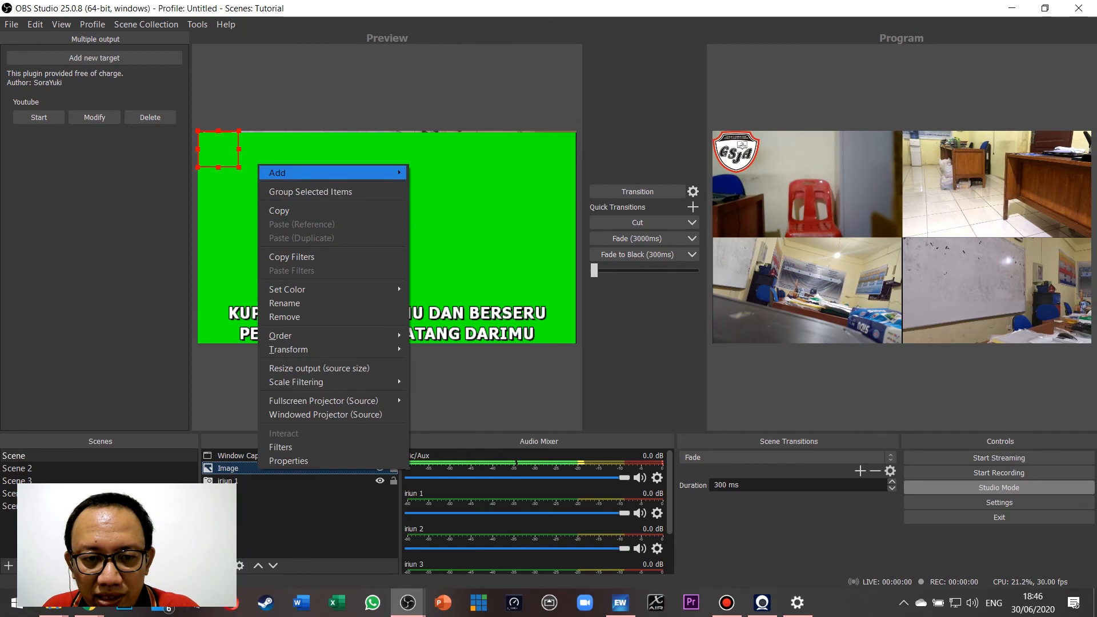
{"action": "mouse_move", "coordinate": [286, 336]}
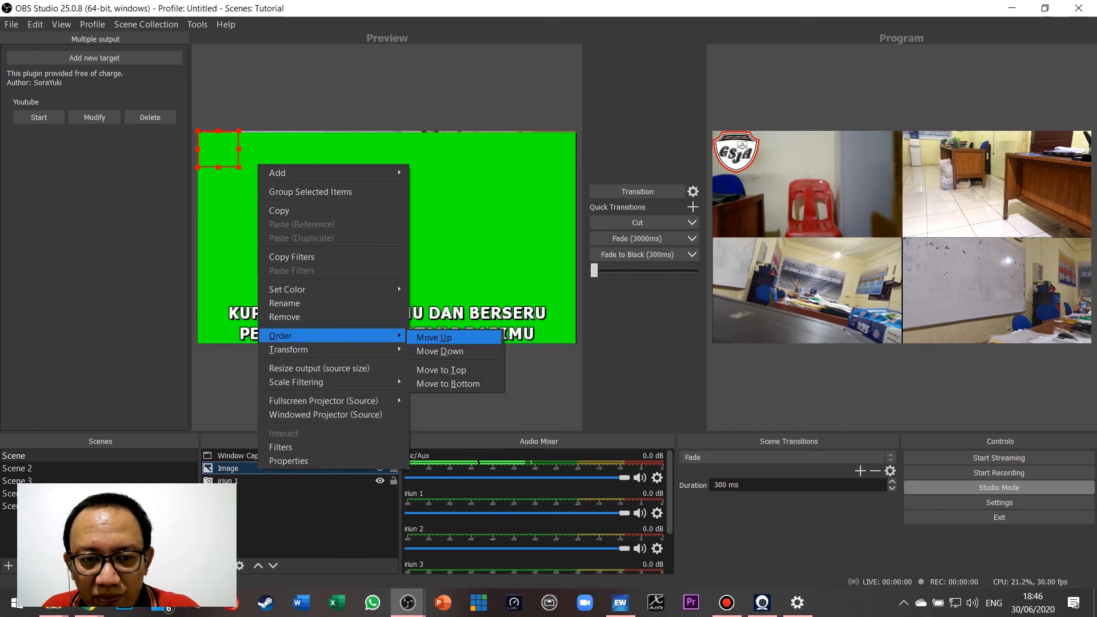
{"action": "left_click", "coordinate": [443, 336]}
- Add a Chroma Key filter to the Window Capture with the key color type Green
{"action": "left_click", "coordinate": [299, 468]}
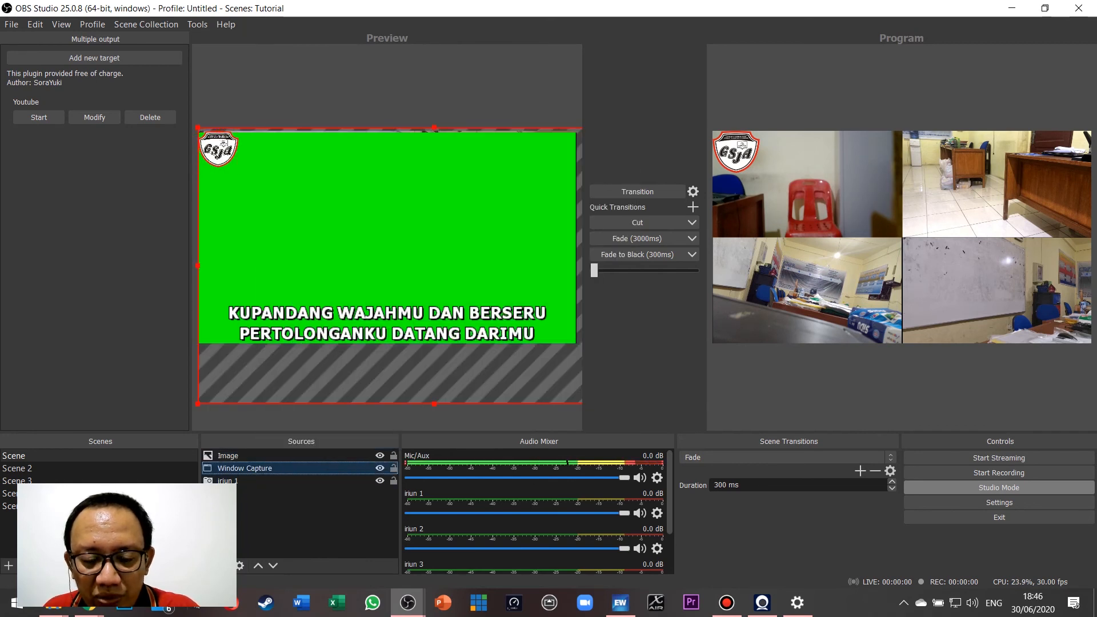
{"action": "right_click", "coordinate": [275, 468]}
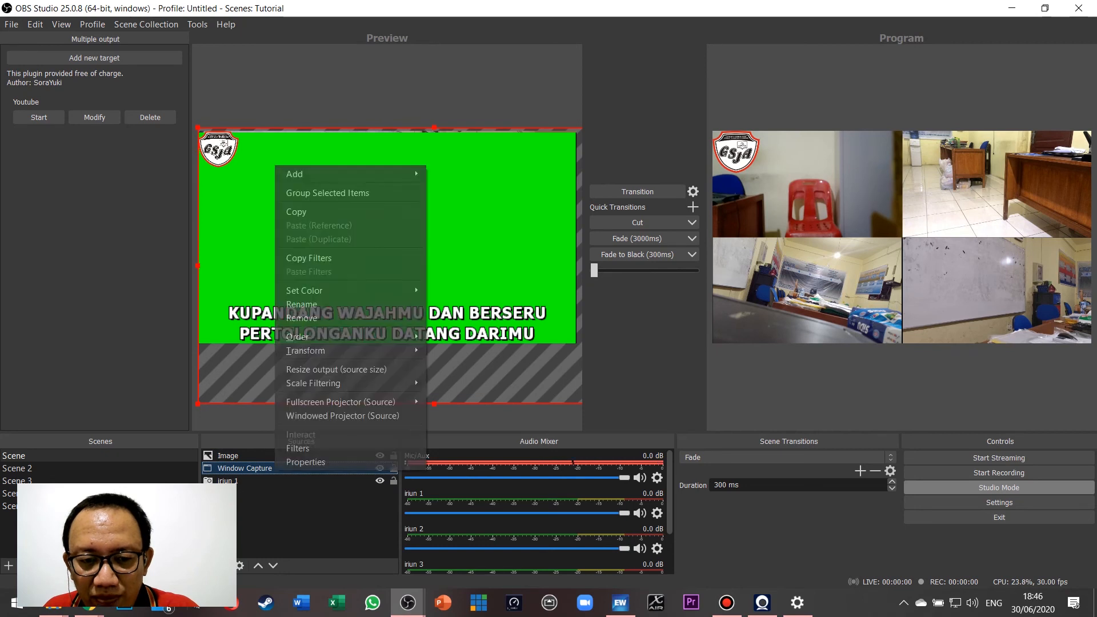
{"action": "left_click", "coordinate": [320, 448]}
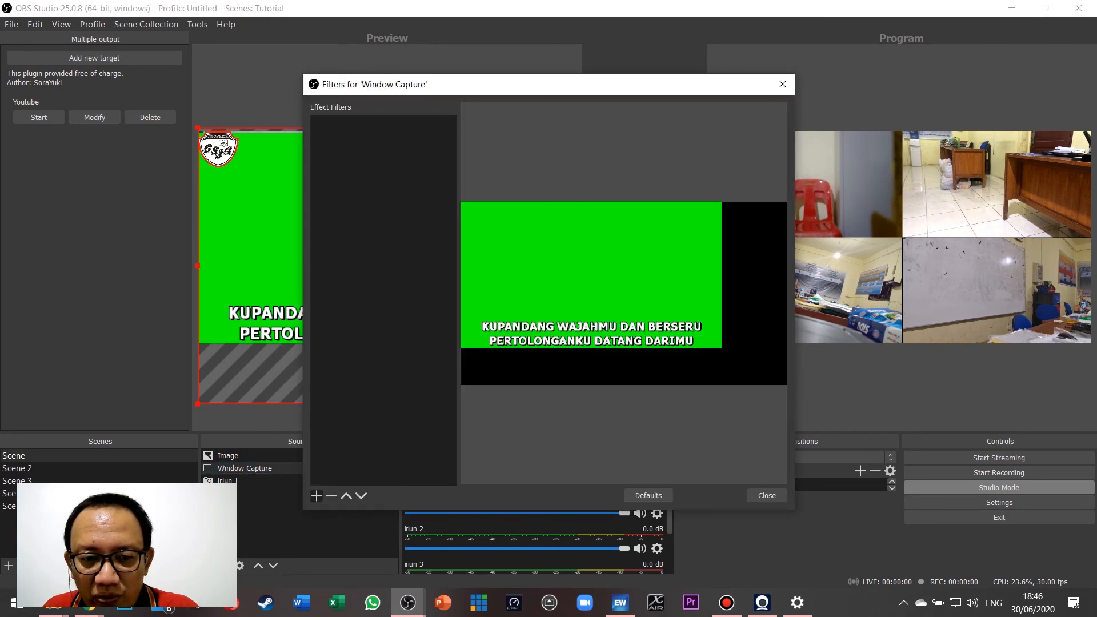
{"action": "left_click", "coordinate": [316, 495]}
{"action": "left_click", "coordinate": [350, 338]}
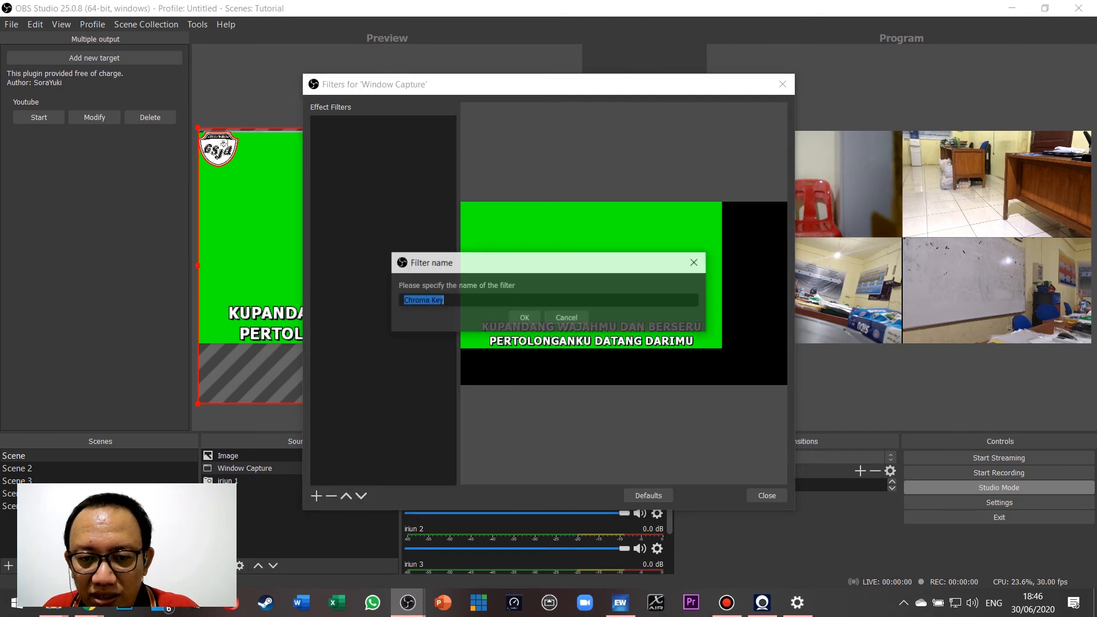
{"action": "left_click", "coordinate": [524, 318]}
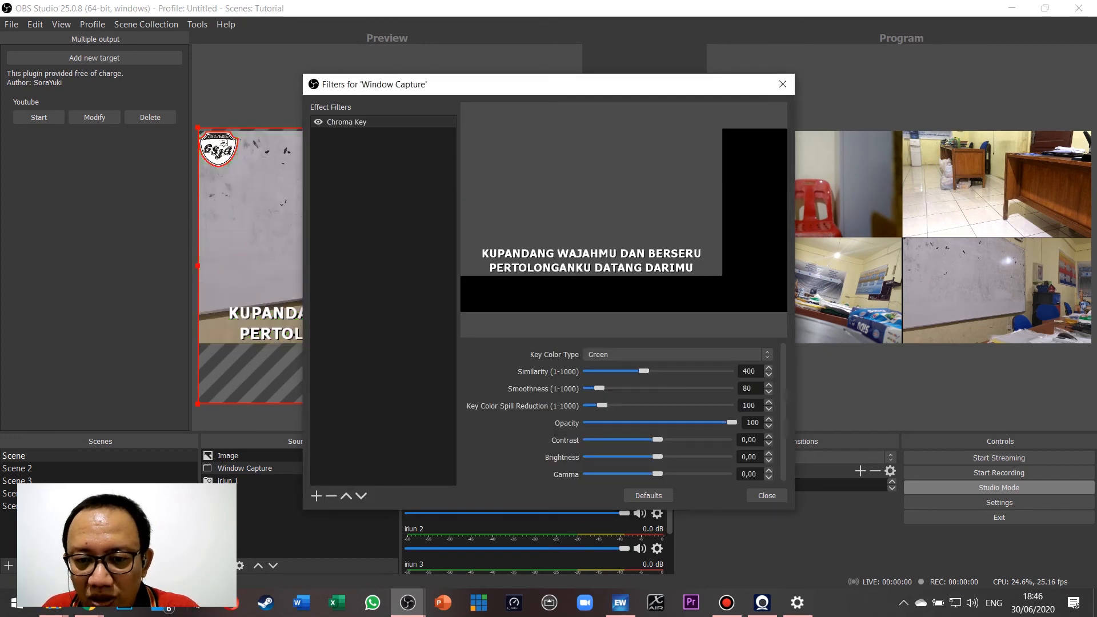
{"action": "left_click", "coordinate": [674, 354]}
{"action": "left_click", "coordinate": [677, 365]}
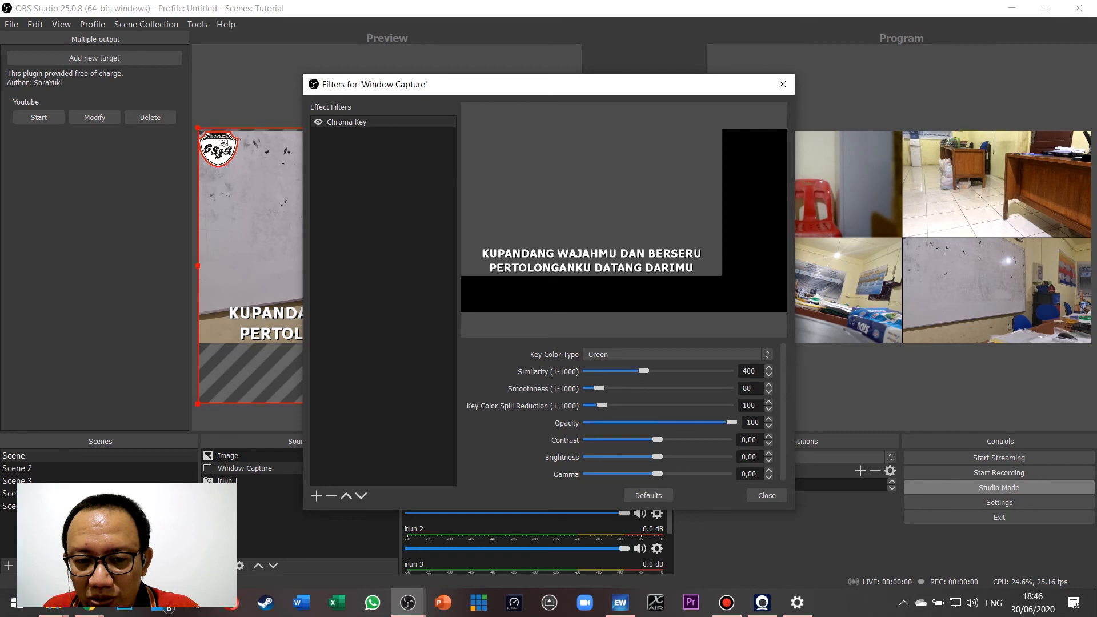
{"action": "left_click", "coordinate": [767, 495]}
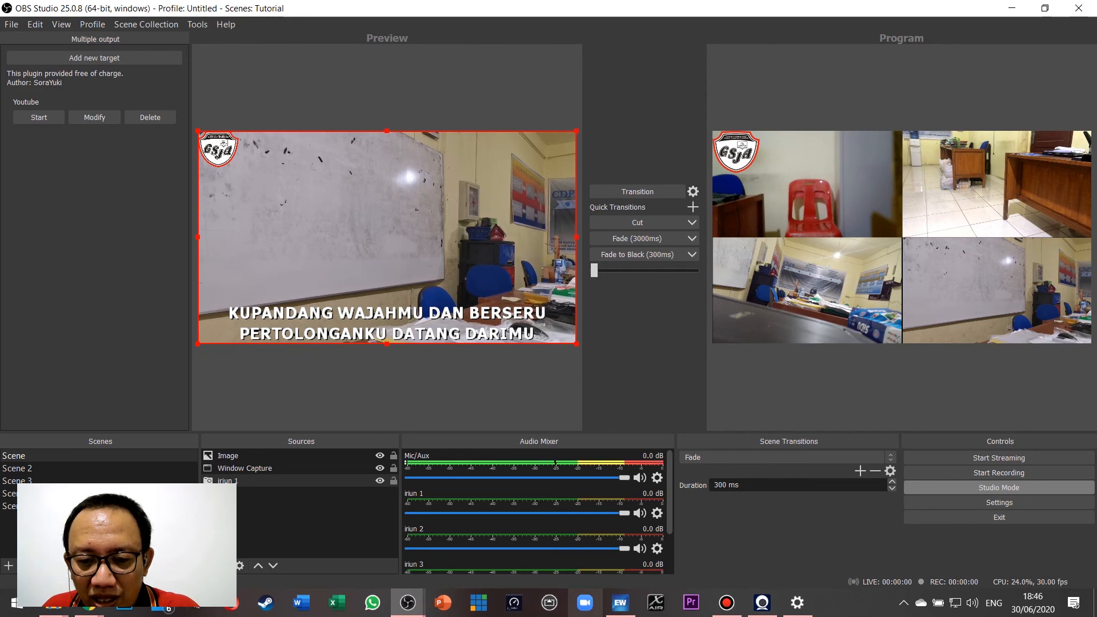
- Check the live verse in EasyWorship, return to OBS Studio, and transition the lyrics scene to the program output
{"action": "left_click", "coordinate": [620, 603]}
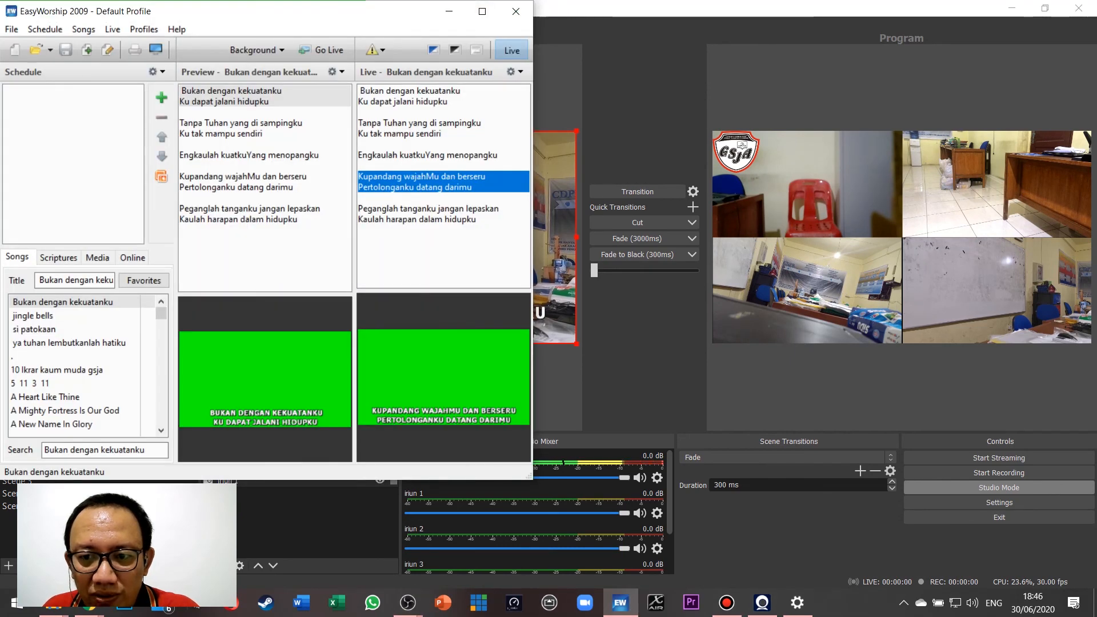
{"action": "left_click", "coordinate": [408, 602]}
{"action": "left_click", "coordinate": [637, 192]}
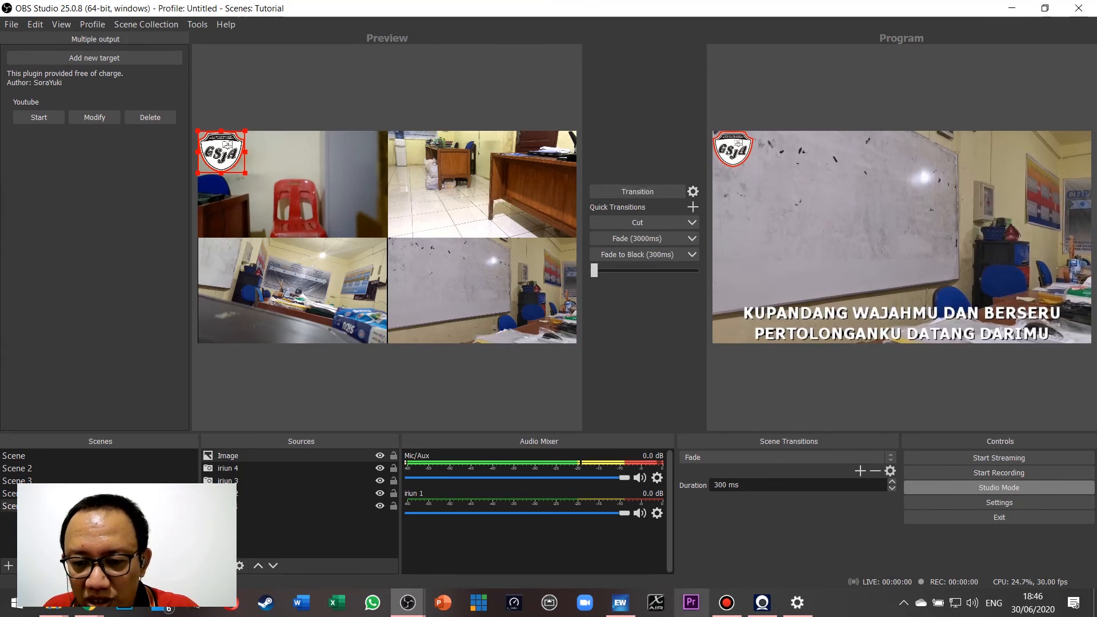
- Switch to EasyWorship and send several verses of "Bukan dengan kekuatanku" live, ending on "Peganglah tanganku jangan lepaskan"
{"action": "left_click", "coordinate": [619, 603]}
{"action": "left_click", "coordinate": [443, 96]}
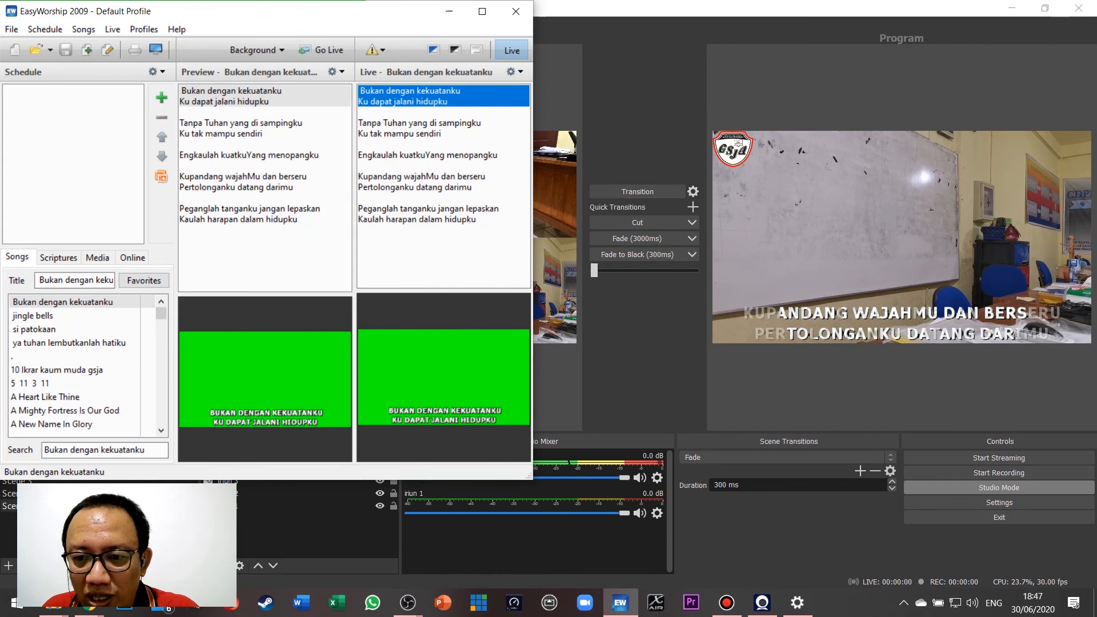
{"action": "left_click", "coordinate": [443, 128]}
{"action": "left_click", "coordinate": [442, 182]}
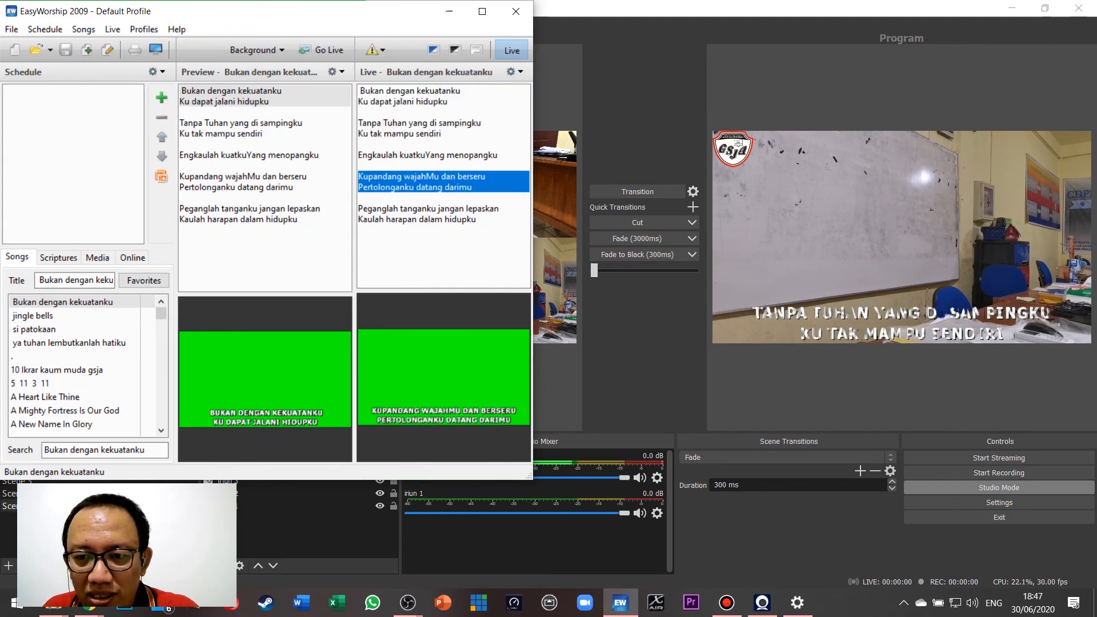
{"action": "left_click", "coordinate": [442, 213]}
- Send the song "ya tuhan lembutkanlah hatiku" live and step through its verses, ending on the first one
{"action": "left_click", "coordinate": [56, 370]}
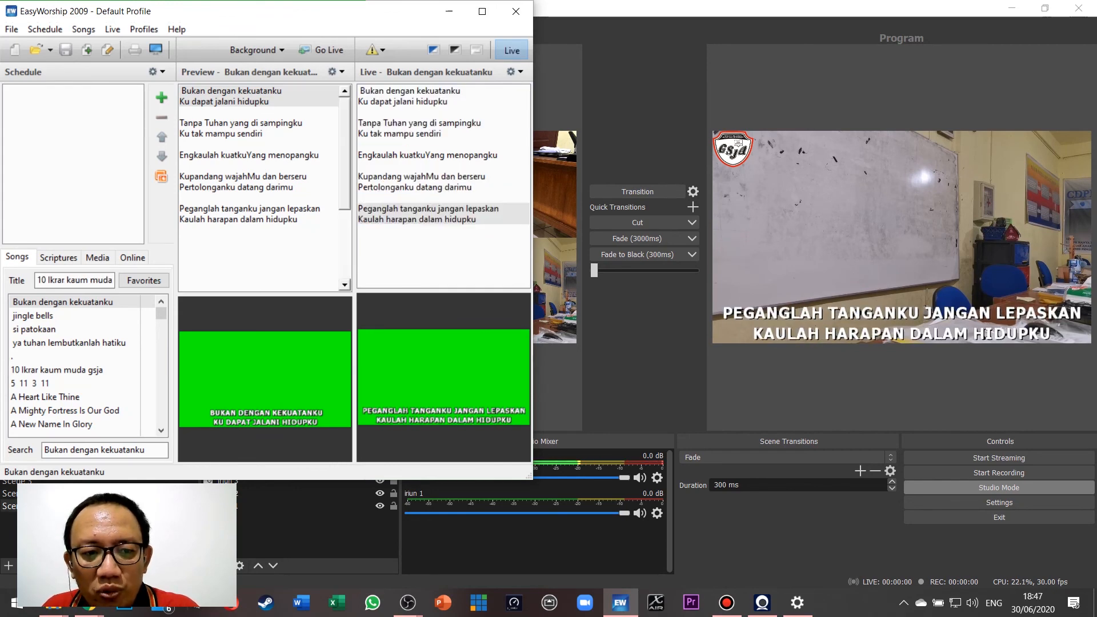
{"action": "double_click", "coordinate": [68, 342]}
{"action": "left_click", "coordinate": [443, 122]}
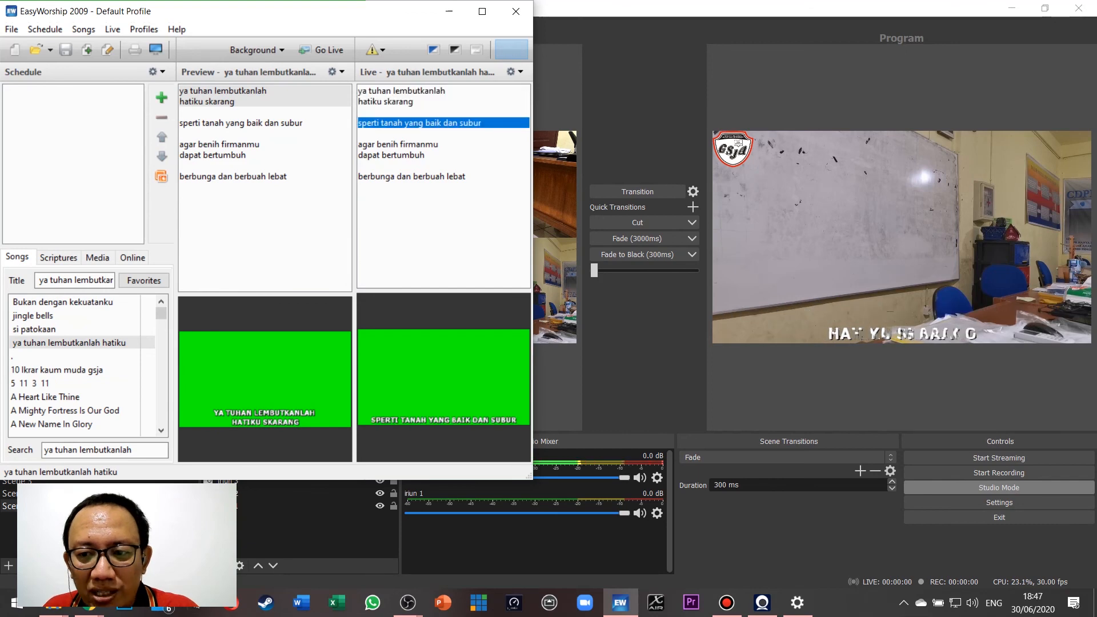
{"action": "left_click", "coordinate": [442, 150]}
{"action": "left_click", "coordinate": [442, 176]}
{"action": "left_click", "coordinate": [443, 123]}
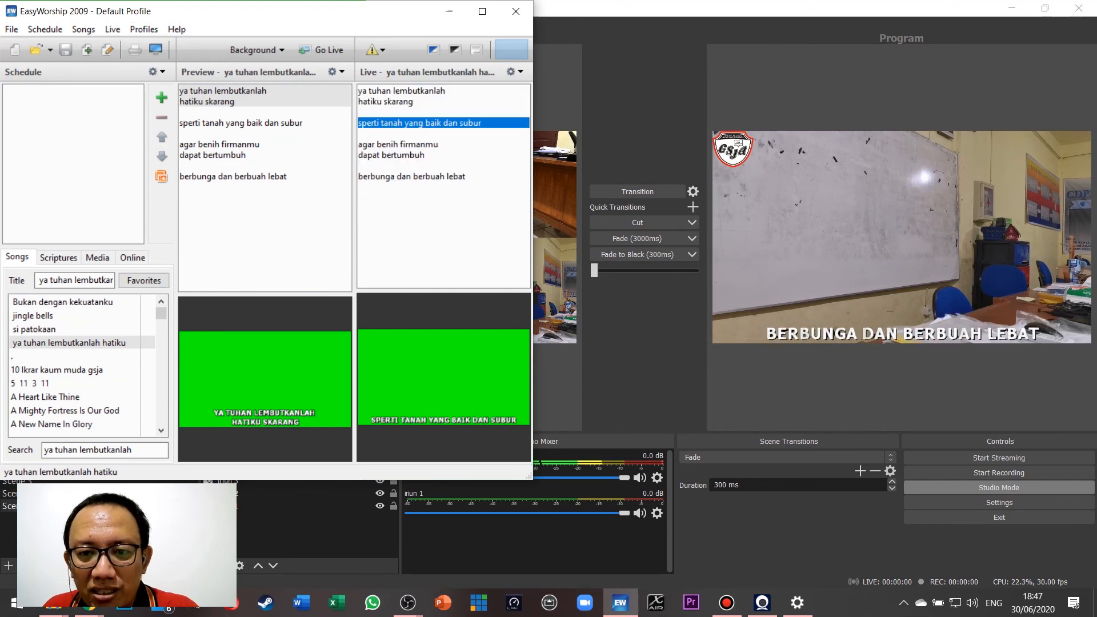
{"action": "left_click", "coordinate": [442, 96]}
- Return to OBS Studio, add the existing Window Capture to the four-camera scene, and enlarge it until the lyrics area fills the canvas
{"action": "key", "text": "alt+Tab"}
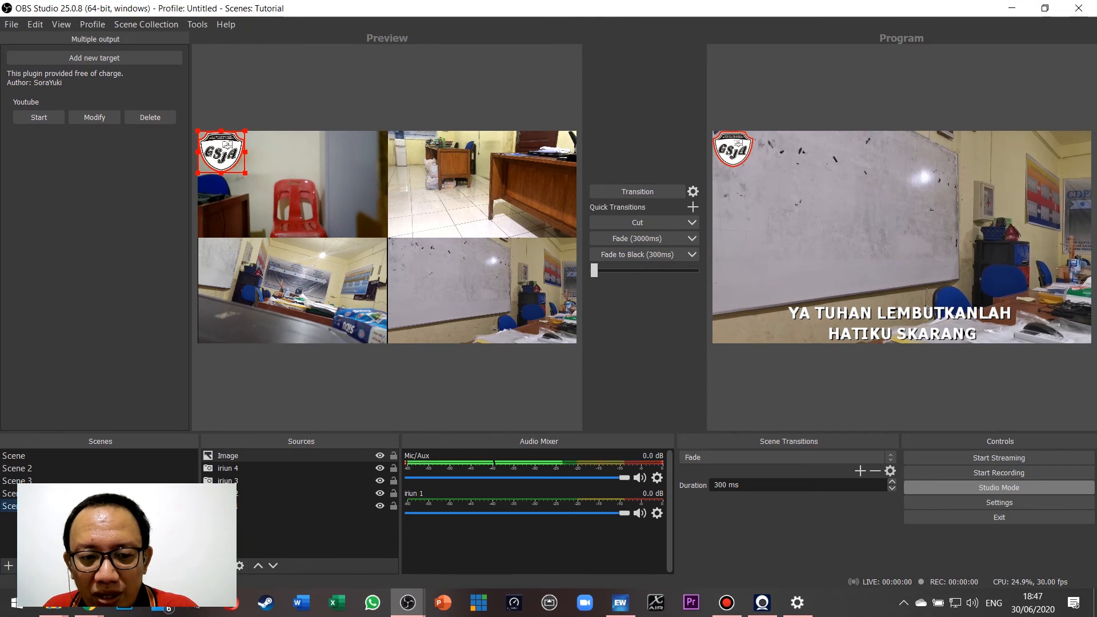
{"action": "left_click", "coordinate": [213, 565]}
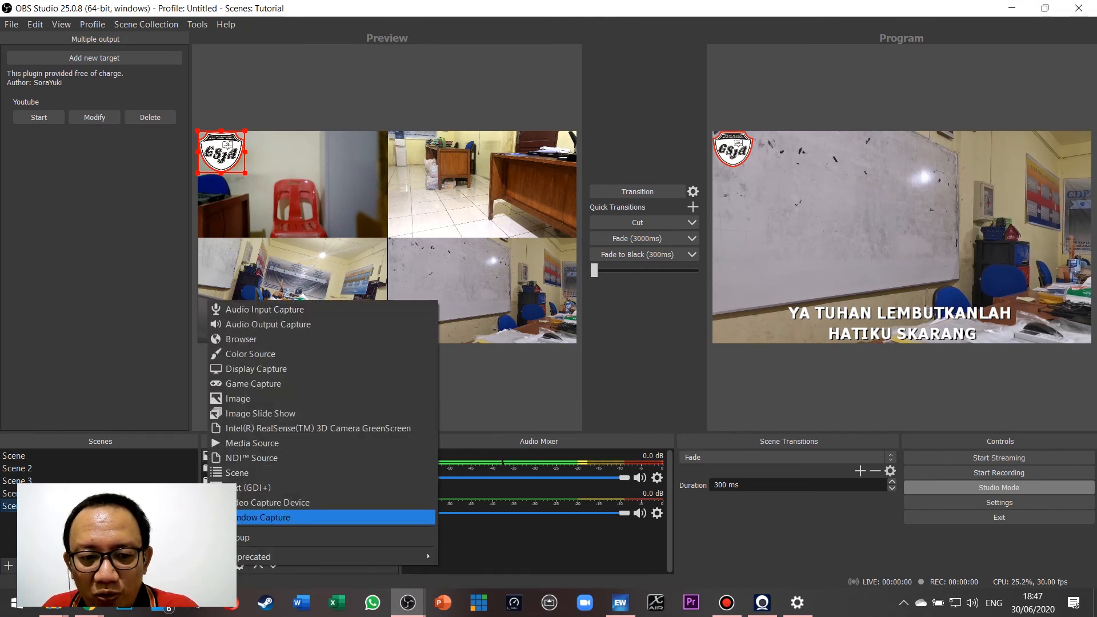
{"action": "left_click", "coordinate": [257, 515]}
{"action": "left_click", "coordinate": [460, 258]}
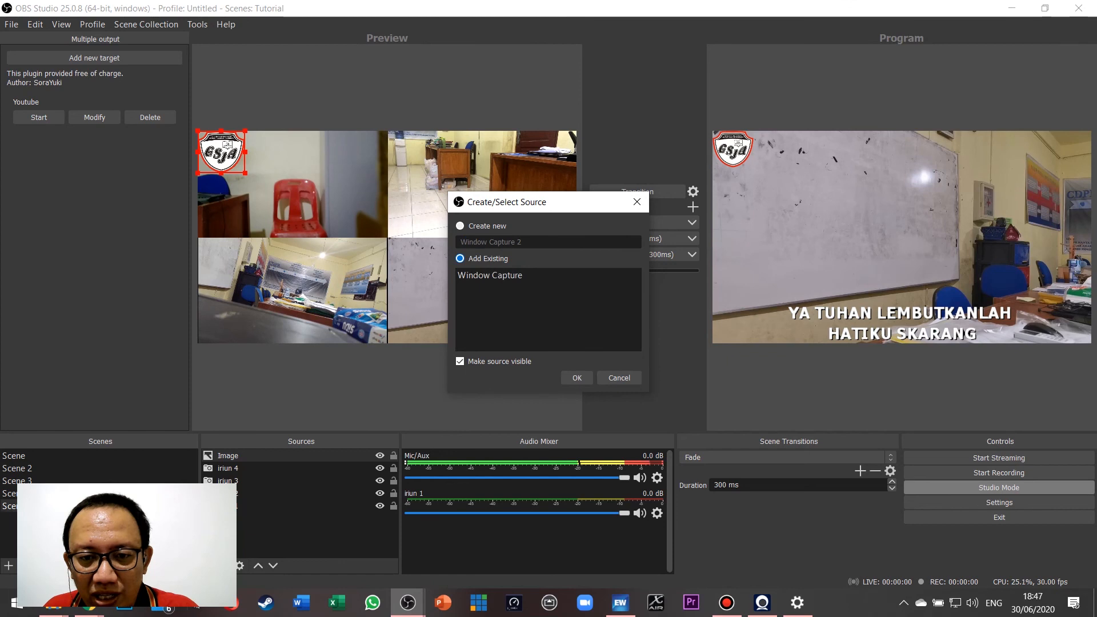
{"action": "left_click", "coordinate": [489, 274]}
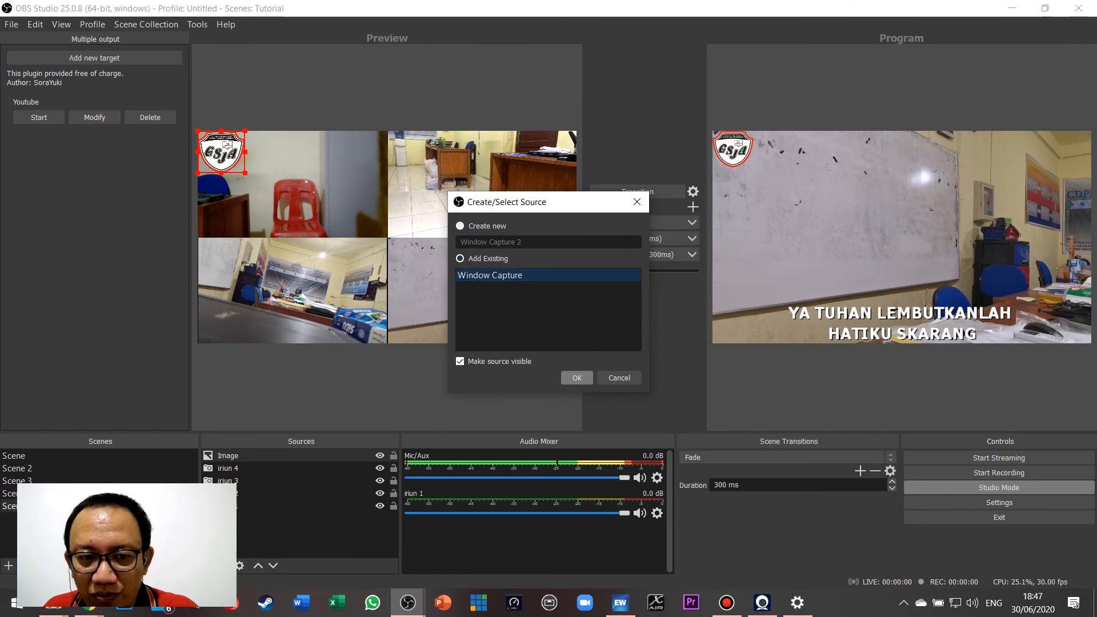
{"action": "key", "text": "Return"}
{"action": "left_click_drag", "start_coordinate": [386, 236], "coordinate": [666, 394]}
- Add a new source named "Window Capture 2" to Scene 2 and close its properties without changing the captured window
{"action": "left_click", "coordinate": [17, 468]}
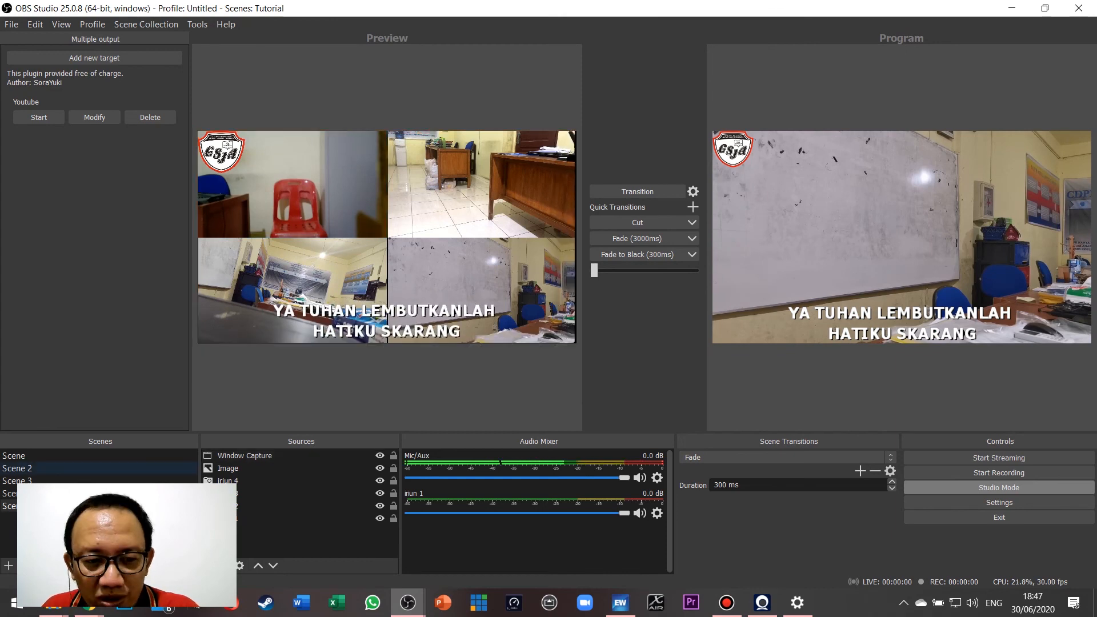
{"action": "left_click", "coordinate": [209, 565]}
{"action": "left_click", "coordinate": [318, 514]}
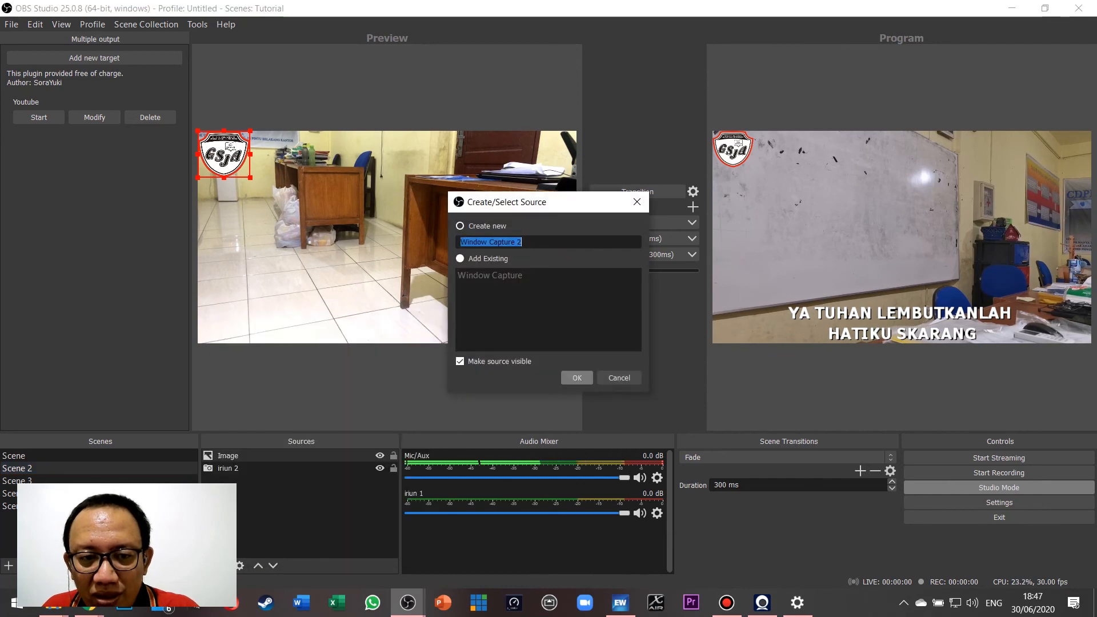
{"action": "key", "text": "Return"}
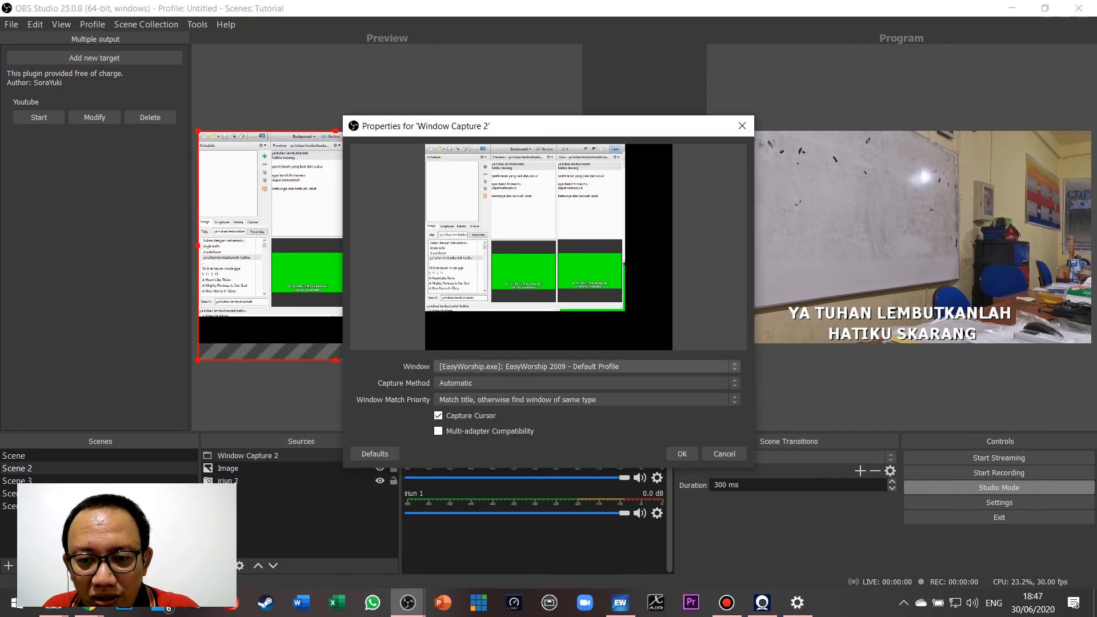
{"action": "left_click", "coordinate": [723, 453]}
{"action": "double_click", "coordinate": [247, 455]}
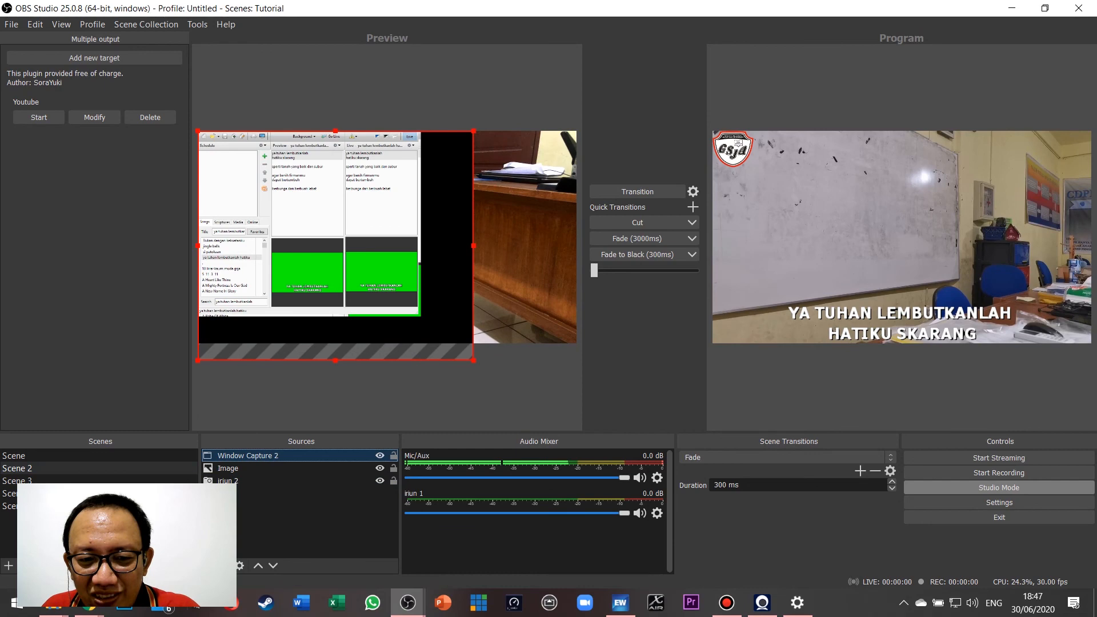
- Discard the unsaved property changes of "Window Capture 2" and remove that source from Scene 2
{"action": "key", "text": "Escape"}
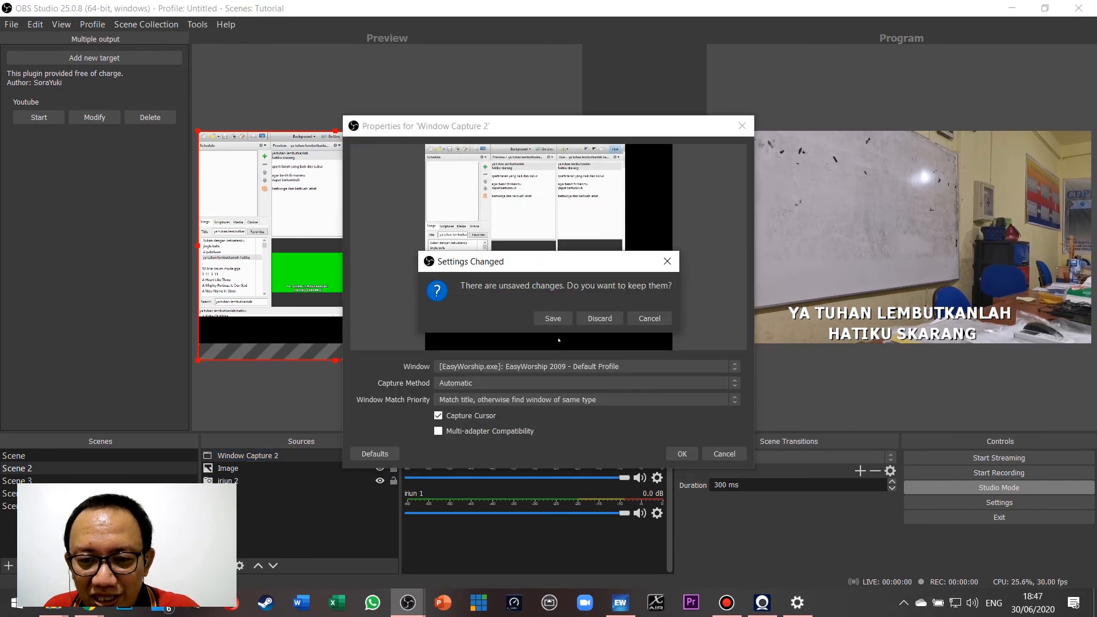
{"action": "left_click", "coordinate": [599, 318]}
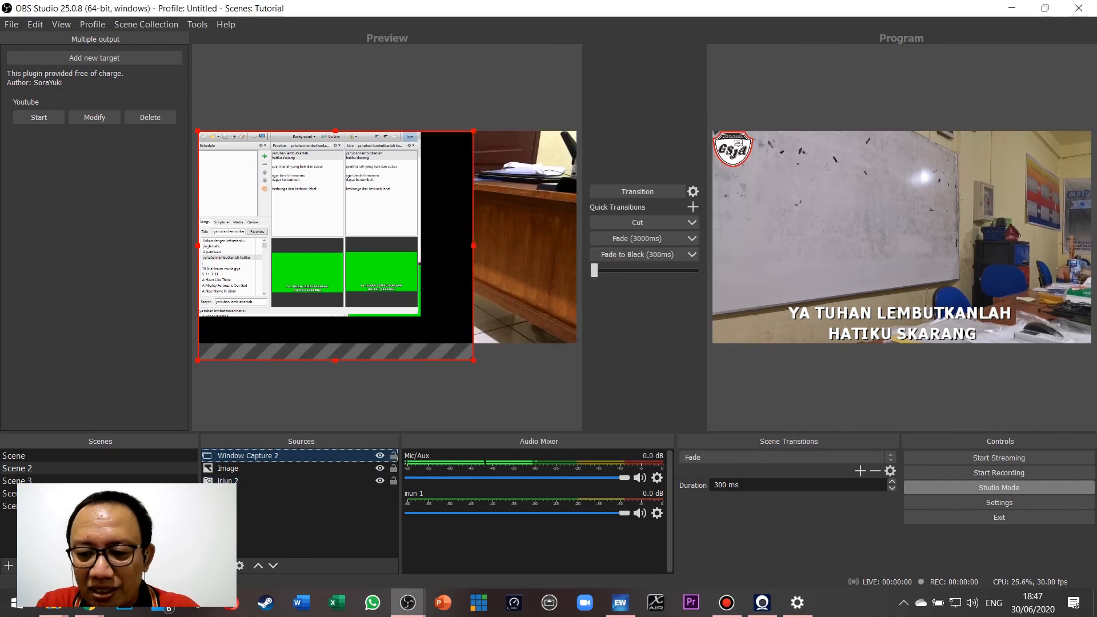
{"action": "key", "text": "Delete"}
{"action": "key", "text": "Return"}
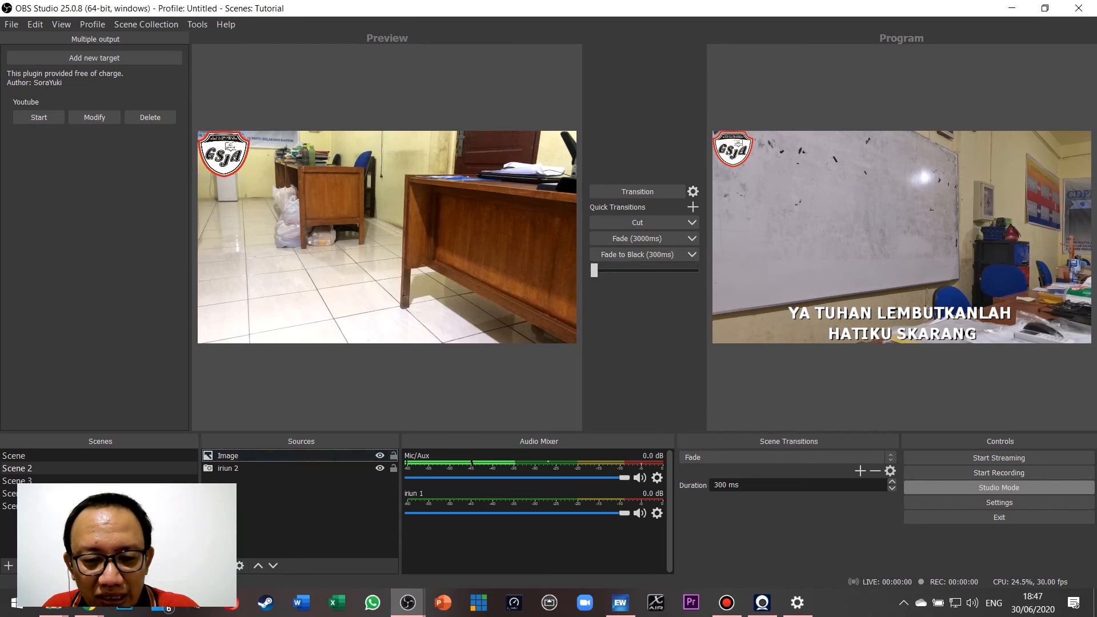
- Add the existing Window Capture source to Scene 2 and enlarge it until its lyrics area fills the canvas
{"action": "left_click", "coordinate": [215, 566]}
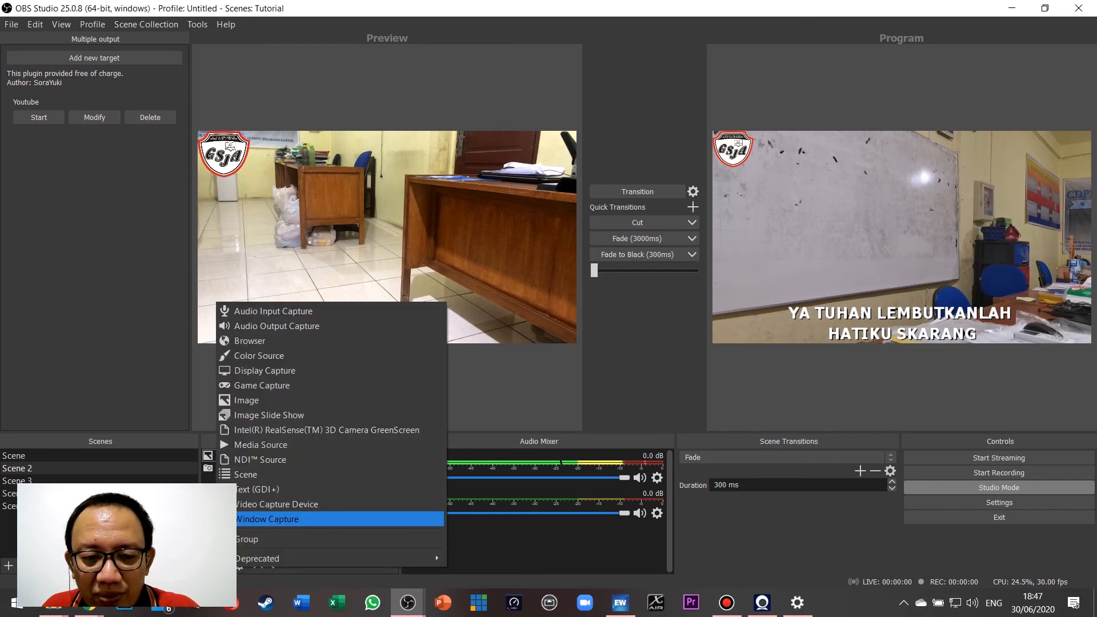
{"action": "left_click", "coordinate": [266, 519]}
{"action": "left_click", "coordinate": [460, 258]}
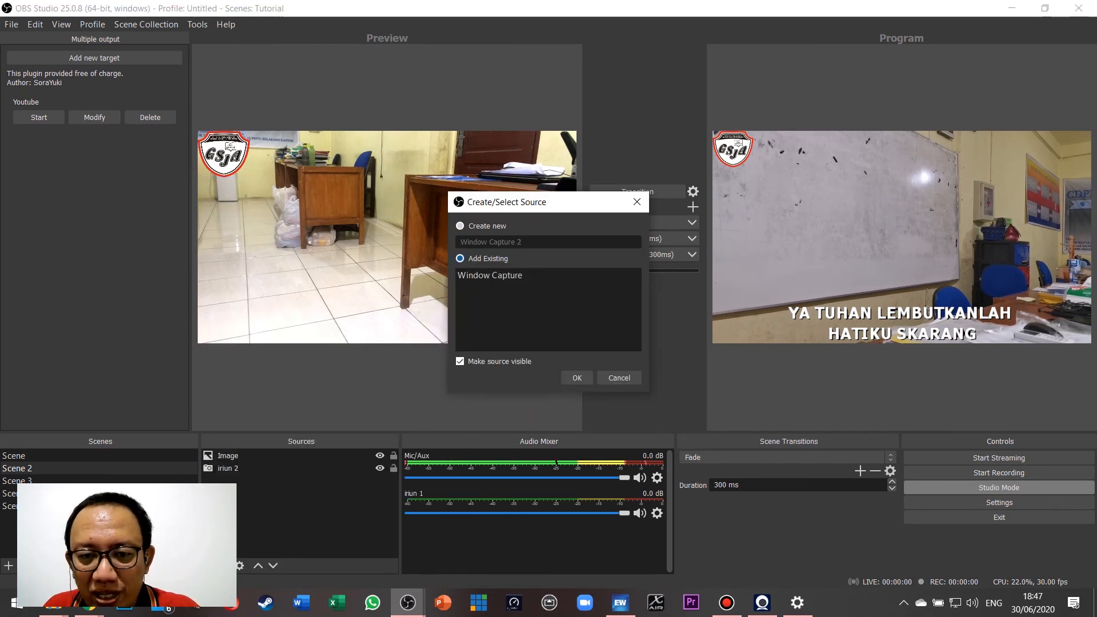
{"action": "left_click", "coordinate": [489, 275]}
{"action": "left_click", "coordinate": [576, 378]}
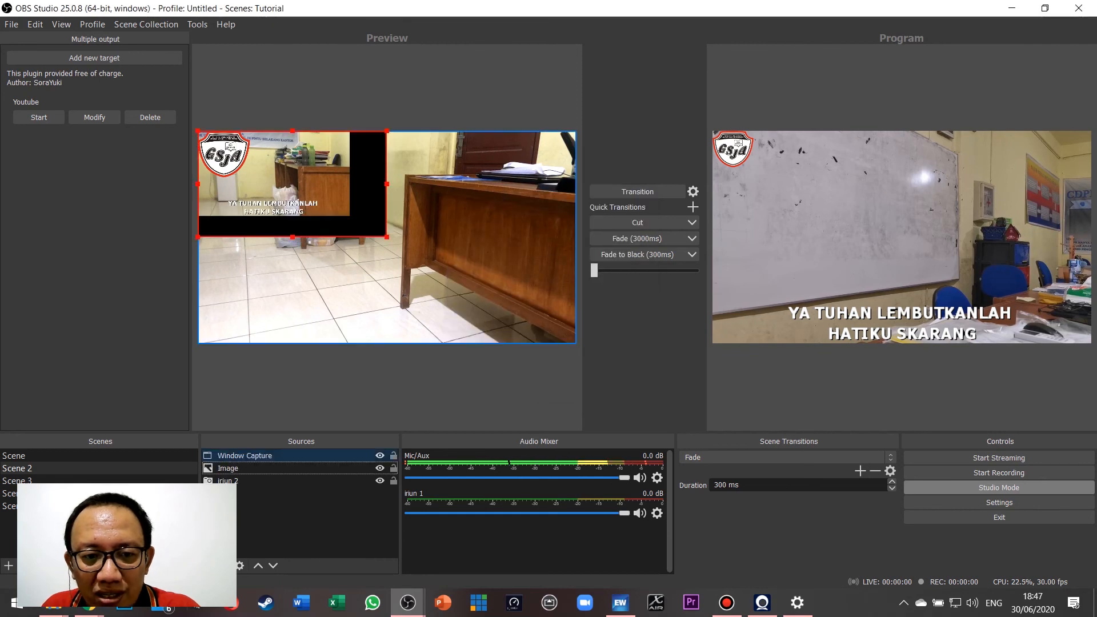
{"action": "left_click_drag", "start_coordinate": [387, 236], "coordinate": [672, 398]}
- Add the existing Window Capture source to Scene 3 and enlarge it until the lyrics area covers the canvas
{"action": "left_click", "coordinate": [17, 481]}
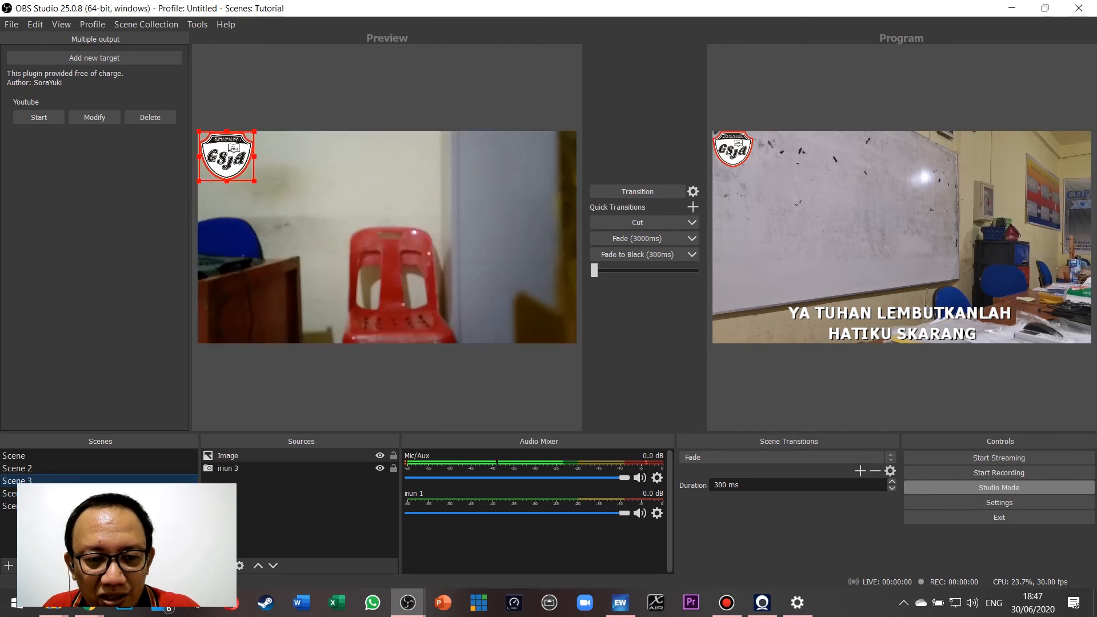
{"action": "left_click", "coordinate": [208, 565]}
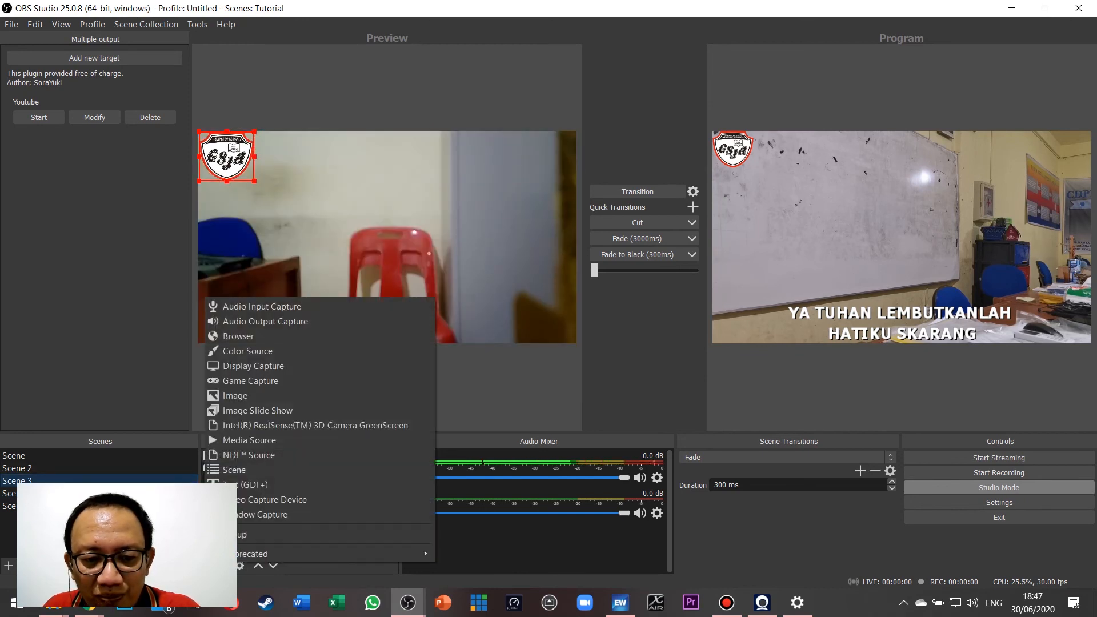
{"action": "left_click", "coordinate": [223, 514]}
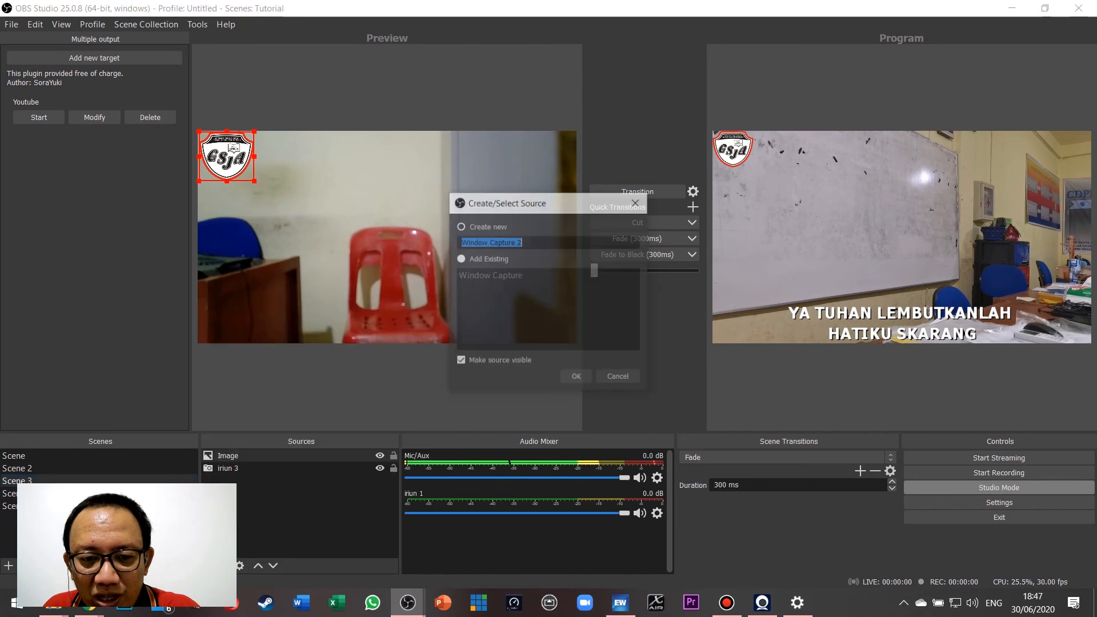
{"action": "left_click", "coordinate": [460, 258]}
{"action": "left_click", "coordinate": [490, 275]}
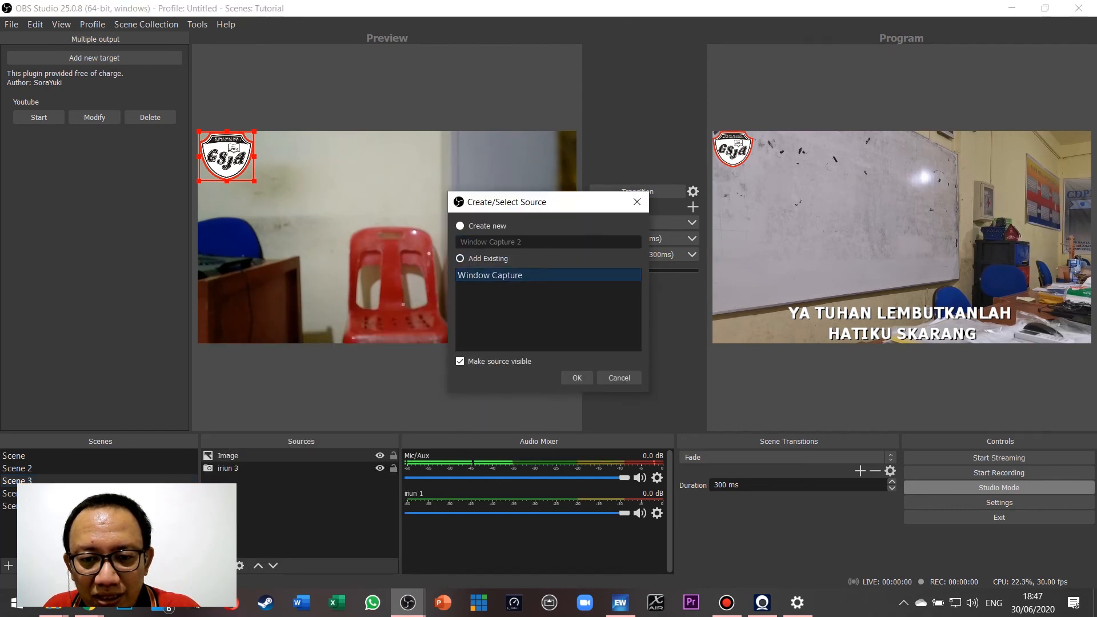
{"action": "left_click", "coordinate": [576, 377]}
{"action": "left_click_drag", "start_coordinate": [386, 237], "coordinate": [670, 396]}
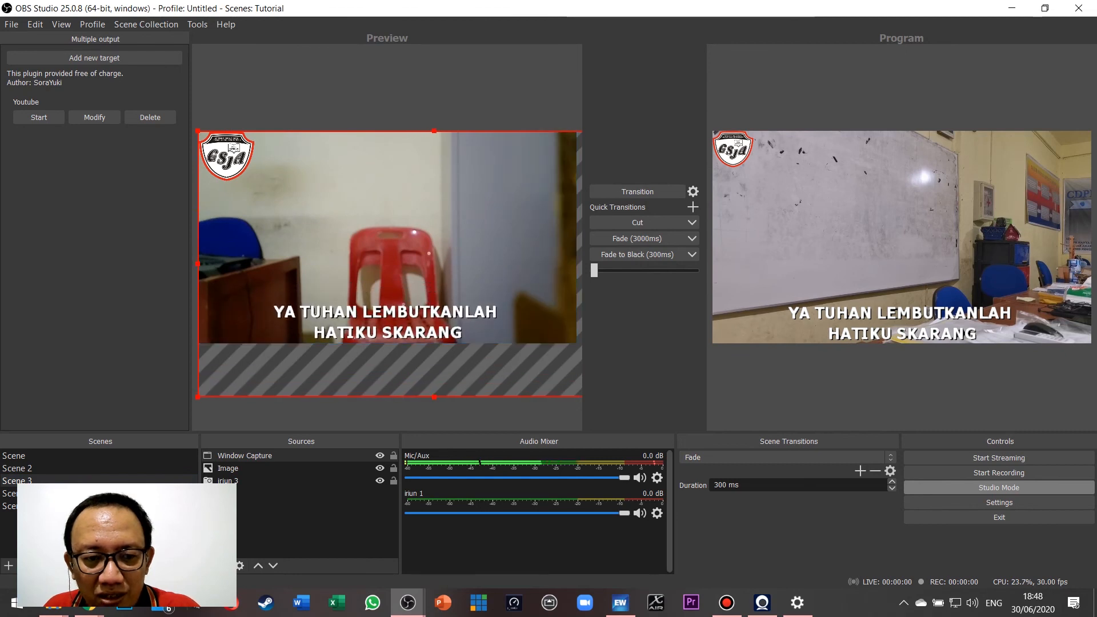
- Load the iriun 4 camera scene into the preview
{"action": "left_click", "coordinate": [11, 493]}
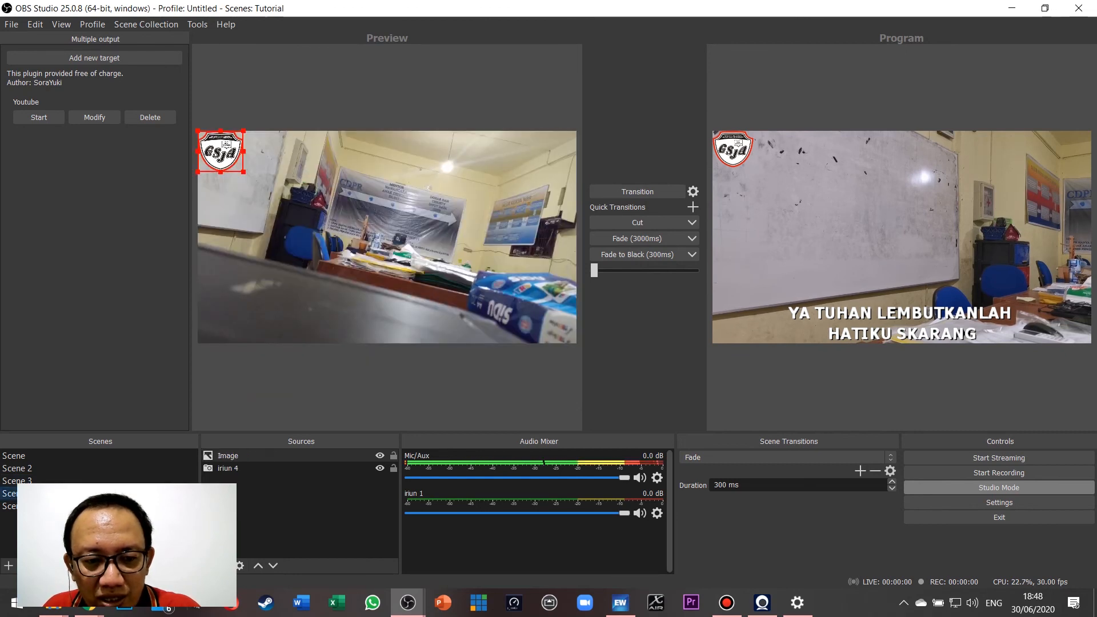
{"action": "left_click", "coordinate": [208, 565]}
{"action": "left_click", "coordinate": [274, 497]}
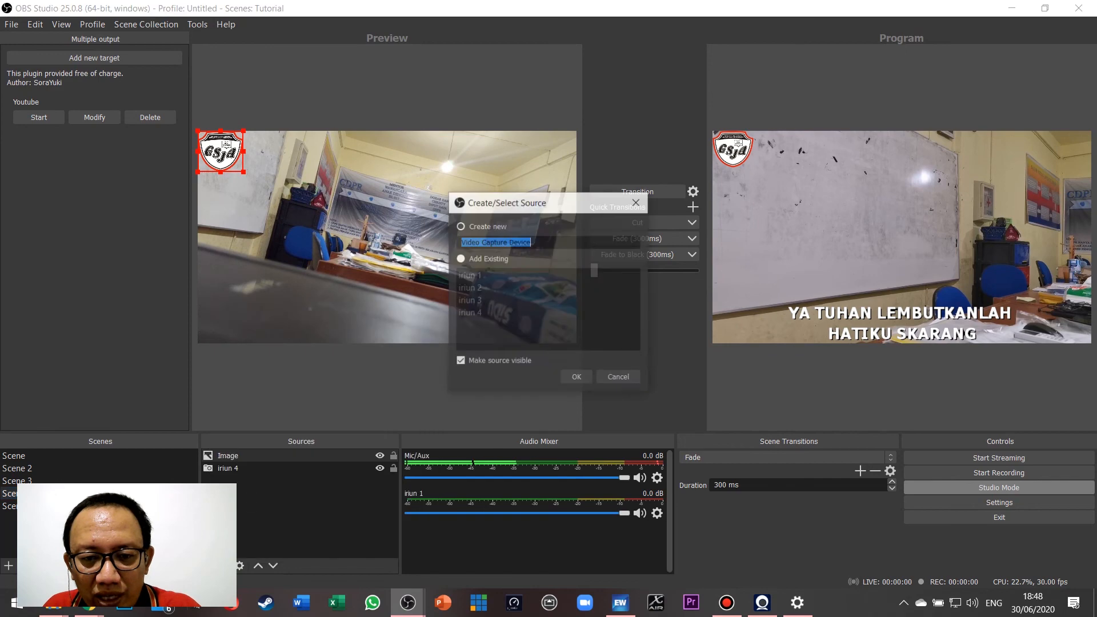
{"action": "key", "text": "Escape"}
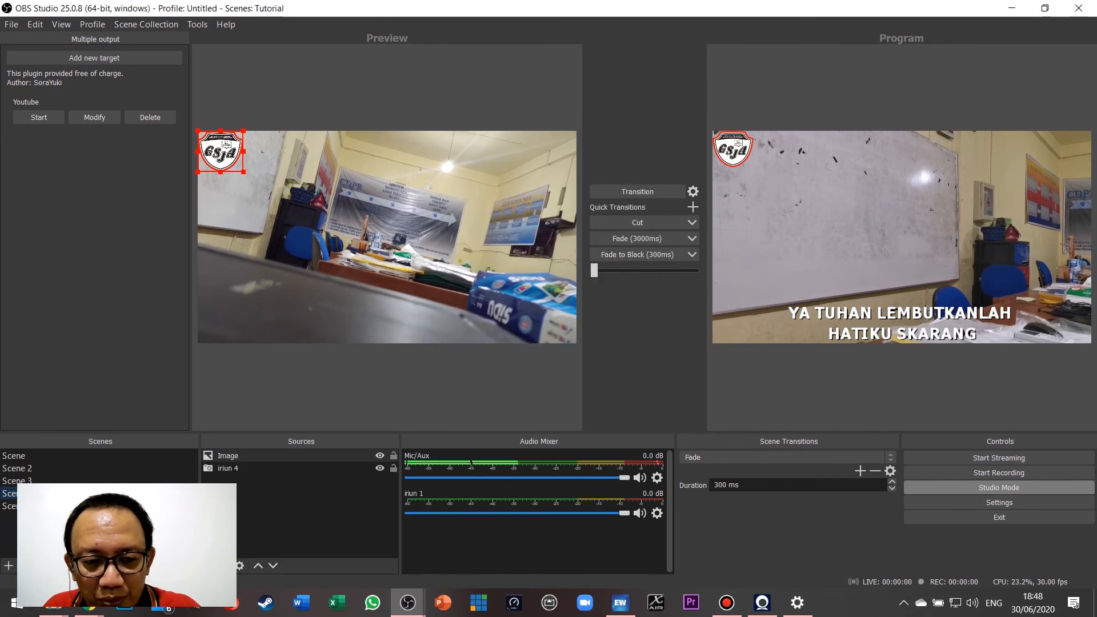
{"action": "left_click", "coordinate": [208, 565]}
{"action": "left_click", "coordinate": [274, 502]}
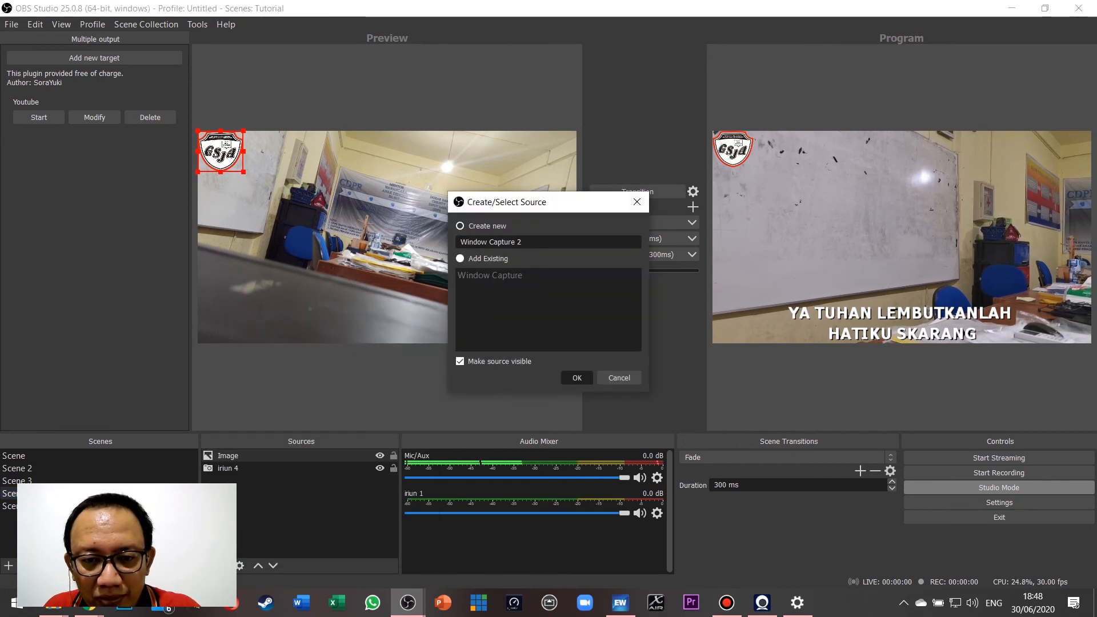
{"action": "key", "text": "Return"}
{"action": "key", "text": "Escape"}
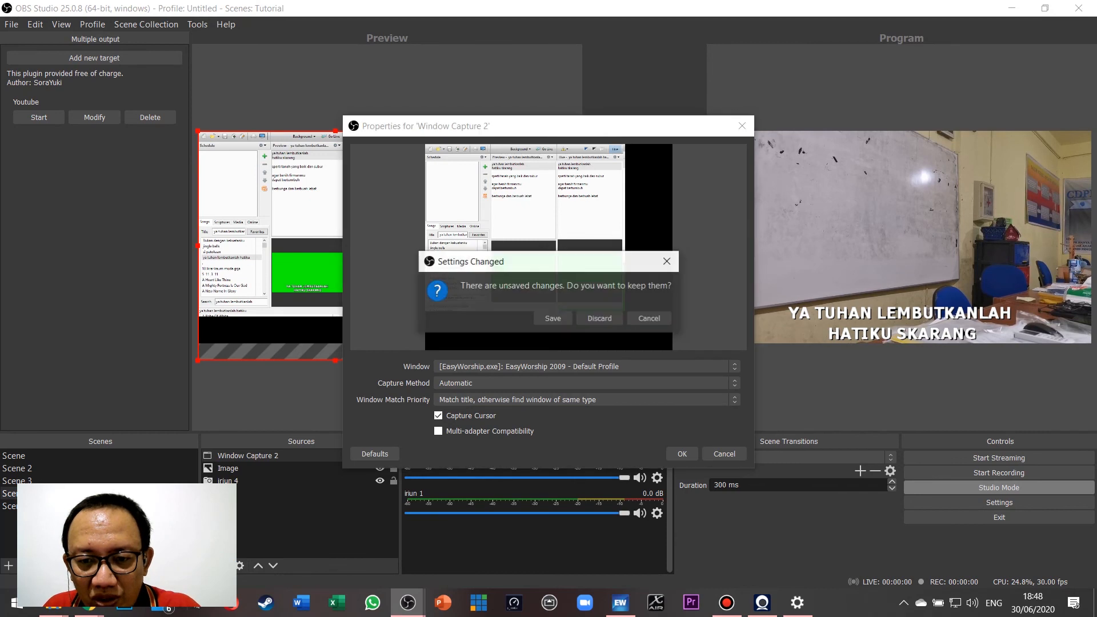
{"action": "left_click", "coordinate": [599, 318]}
{"action": "left_click", "coordinate": [386, 236]}
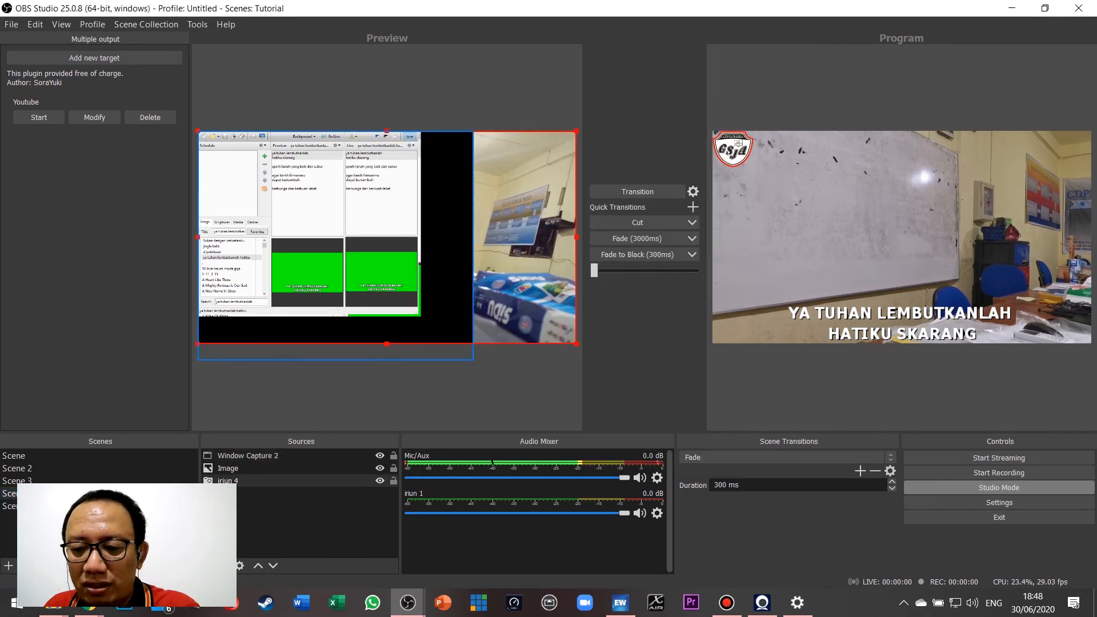
{"action": "left_click", "coordinate": [335, 237]}
{"action": "key", "text": "Delete"}
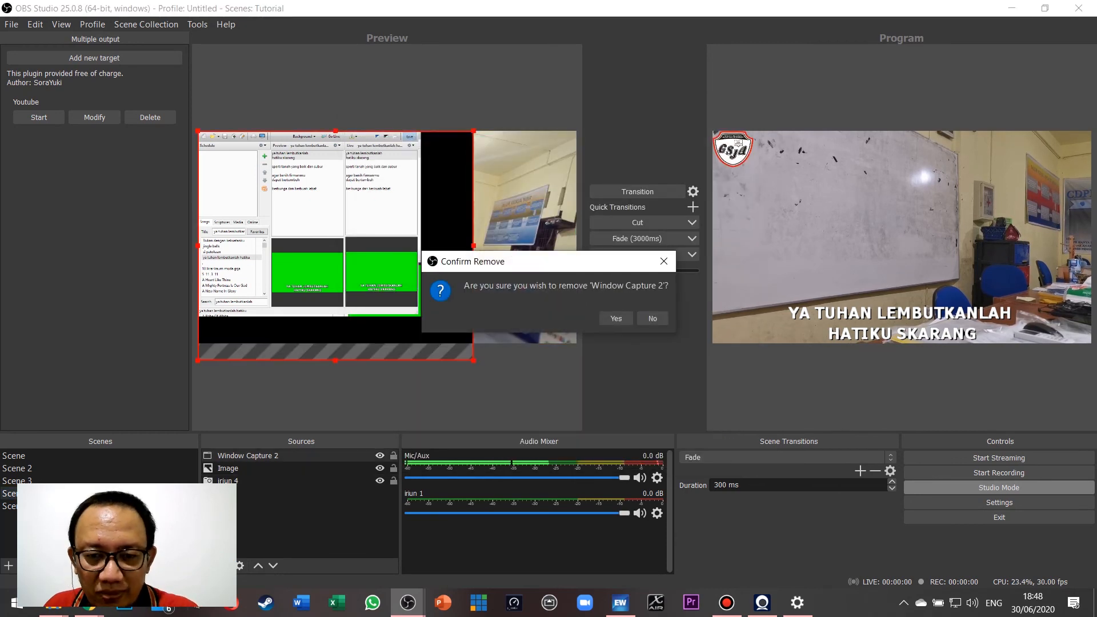
{"action": "key", "text": "Return"}
- Add the existing Window Capture source to the iriun 4 scene and scale it up until the lyrics area fills the canvas
{"action": "left_click", "coordinate": [209, 565]}
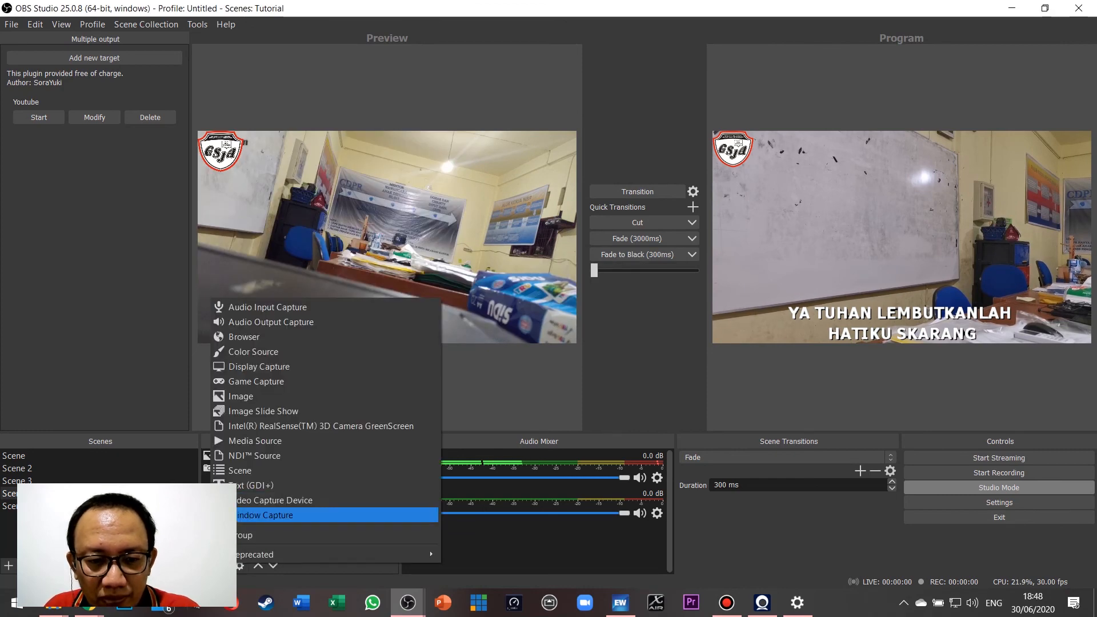
{"action": "left_click", "coordinate": [265, 515]}
{"action": "left_click", "coordinate": [460, 258]}
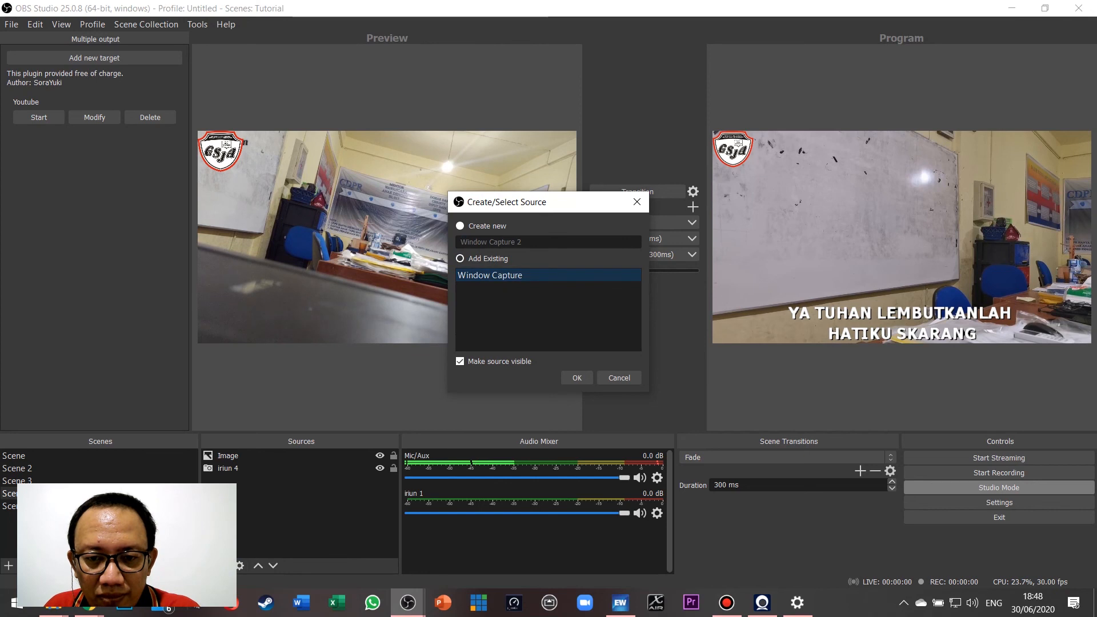
{"action": "left_click", "coordinate": [576, 378]}
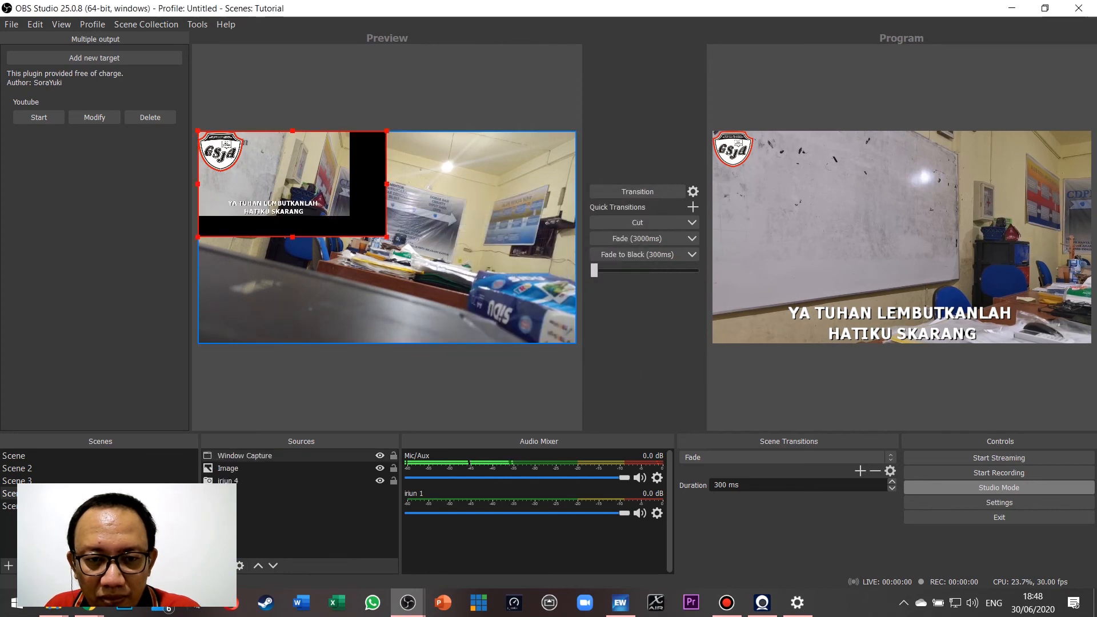
{"action": "left_click_drag", "start_coordinate": [386, 237], "coordinate": [669, 395]}
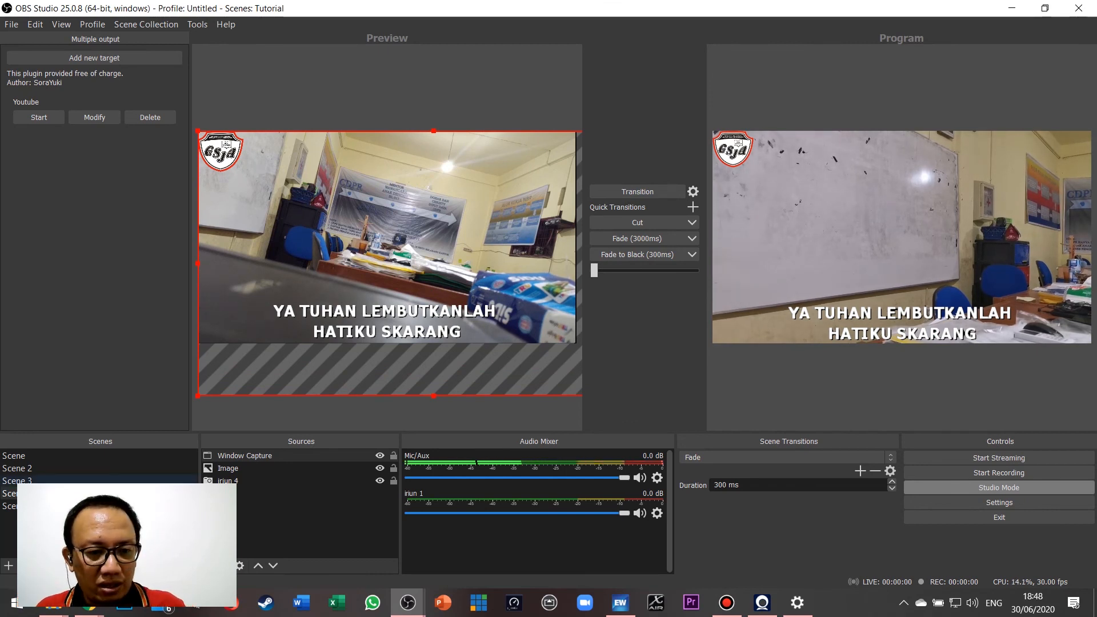
- Test transitions between the four-camera scene and the first scene, ending with the four-camera scene live using Fade (3000ms)
{"action": "left_click", "coordinate": [10, 505]}
{"action": "left_click", "coordinate": [636, 191]}
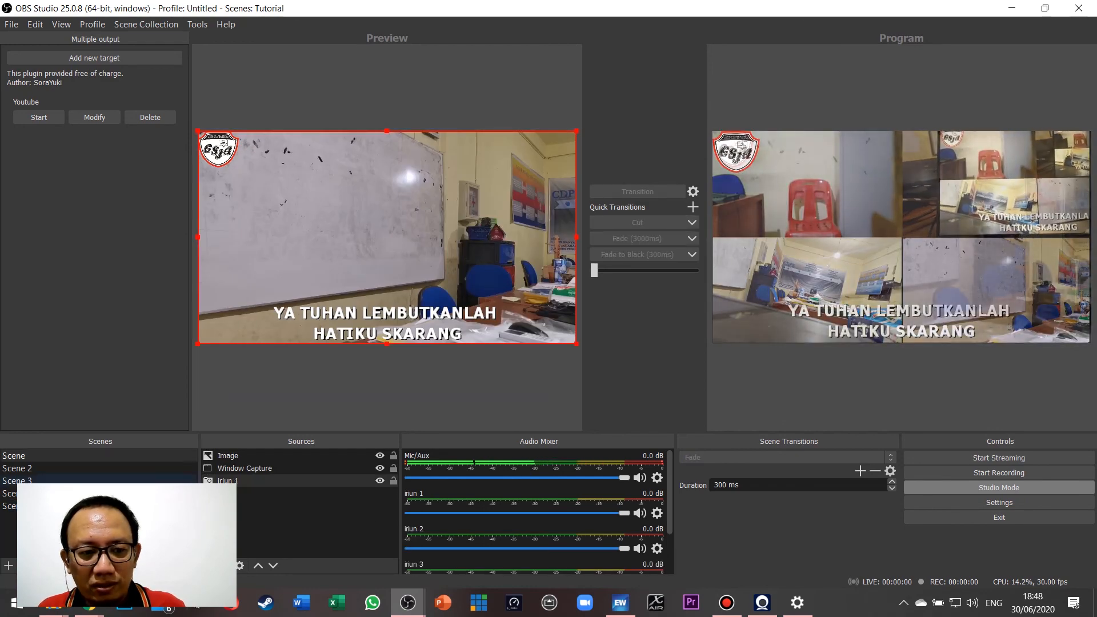
{"action": "left_click", "coordinate": [9, 505]}
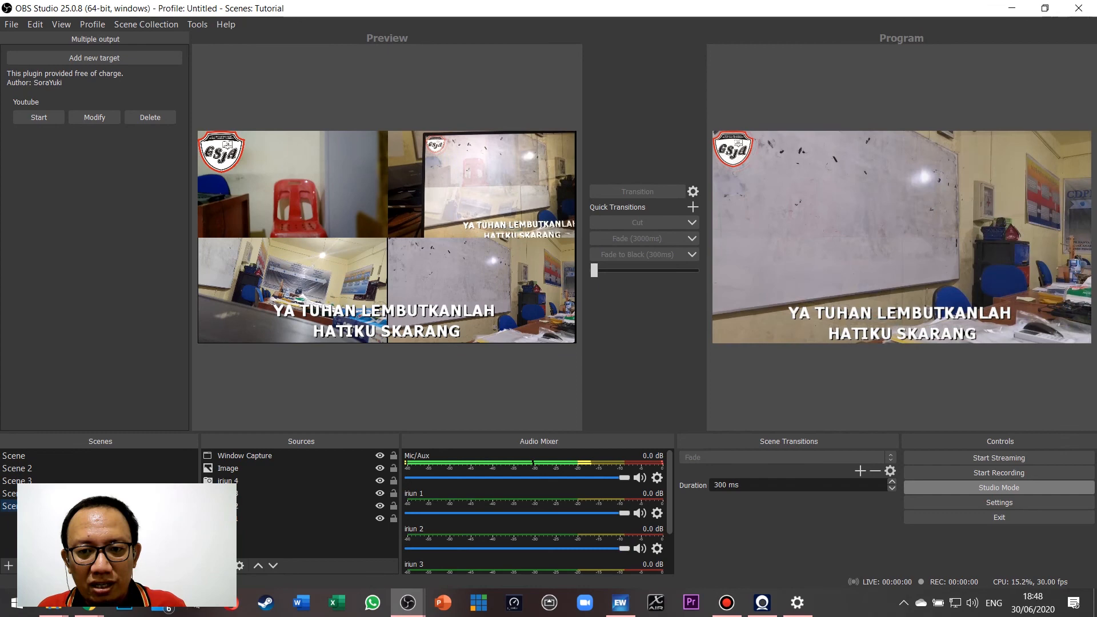
{"action": "left_click", "coordinate": [636, 238]}
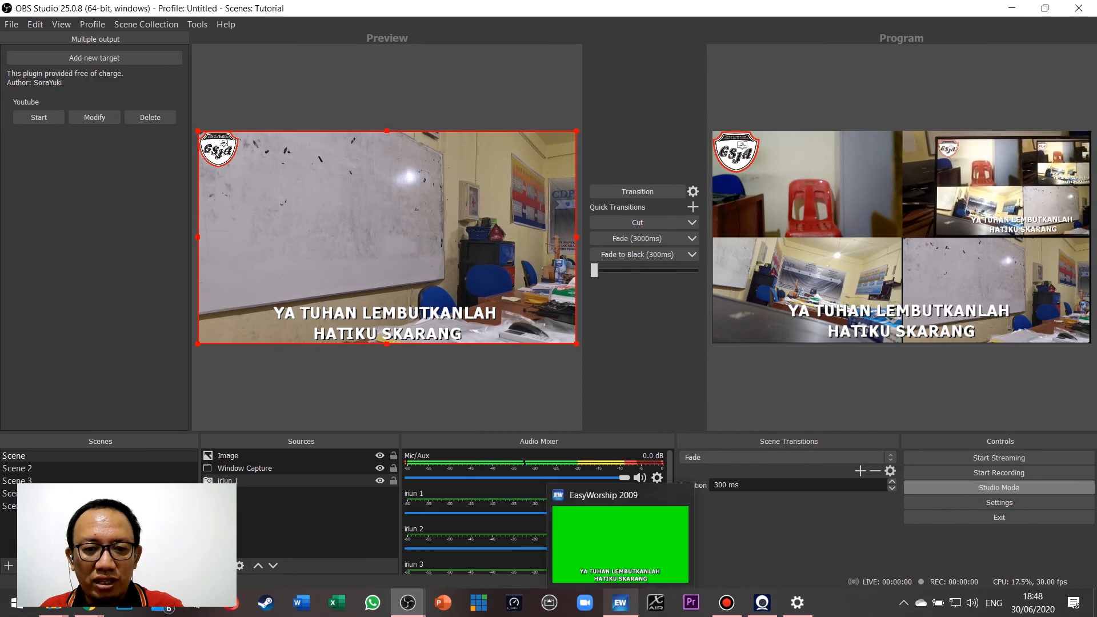
- Switch to EasyWorship and alternate the live verses "sperti tanah yang baik dan subur" and "agar benih firmanmu dapat bertumbuh", ending on the first verse
{"action": "left_click", "coordinate": [620, 603]}
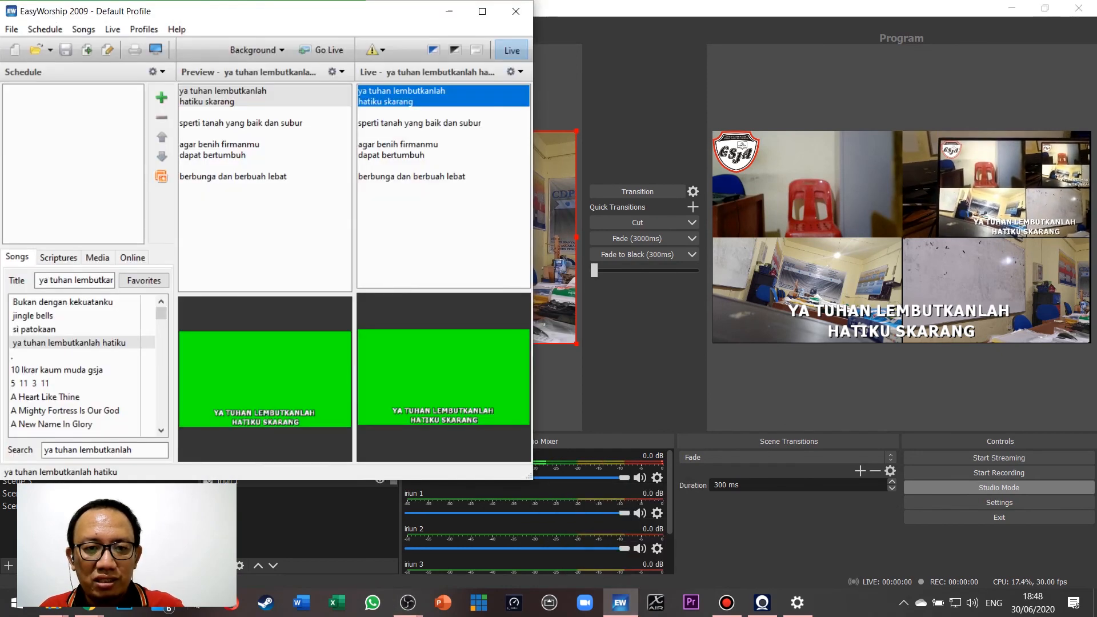
{"action": "left_click", "coordinate": [398, 150]}
{"action": "left_click", "coordinate": [420, 123]}
{"action": "left_click", "coordinate": [398, 149]}
{"action": "left_click", "coordinate": [419, 123]}
{"action": "left_click", "coordinate": [398, 150]}
{"action": "left_click", "coordinate": [400, 96]}
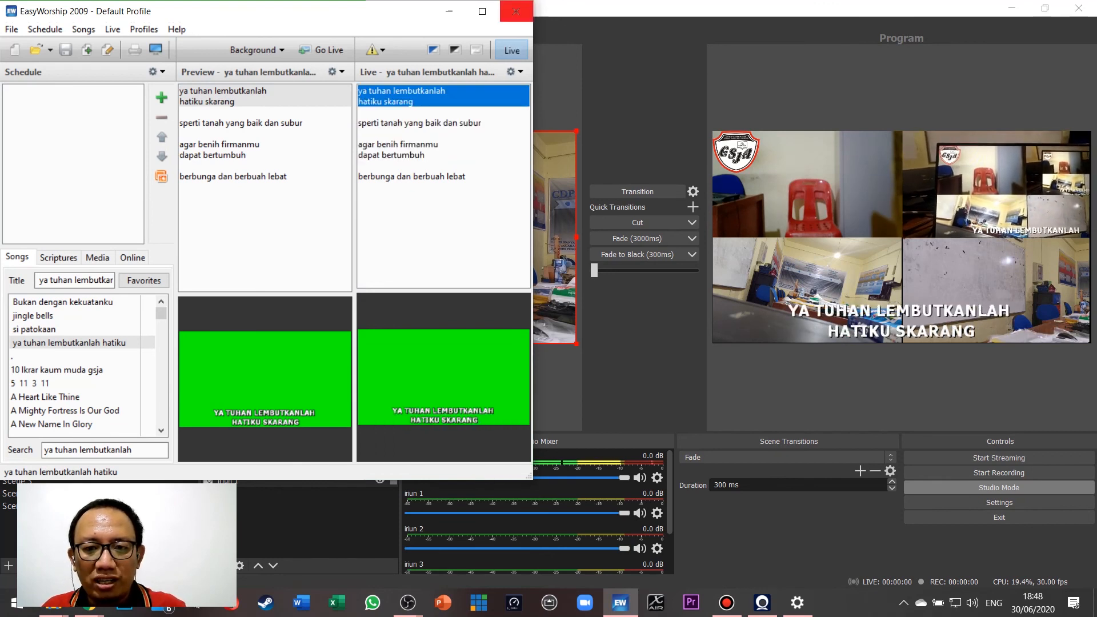
{"action": "left_click", "coordinate": [726, 602]}
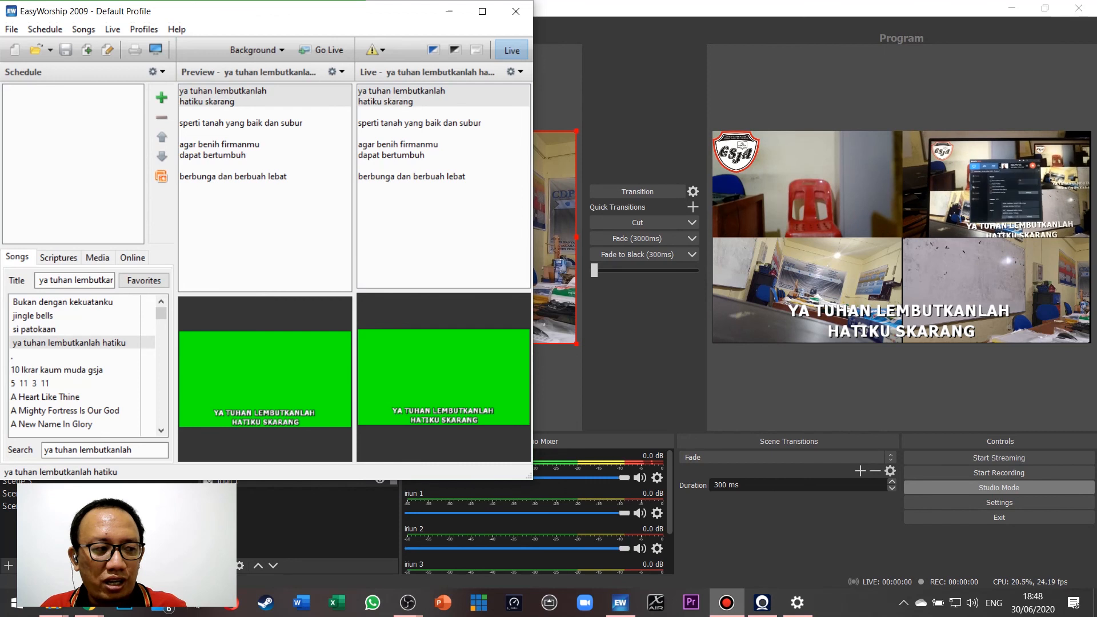